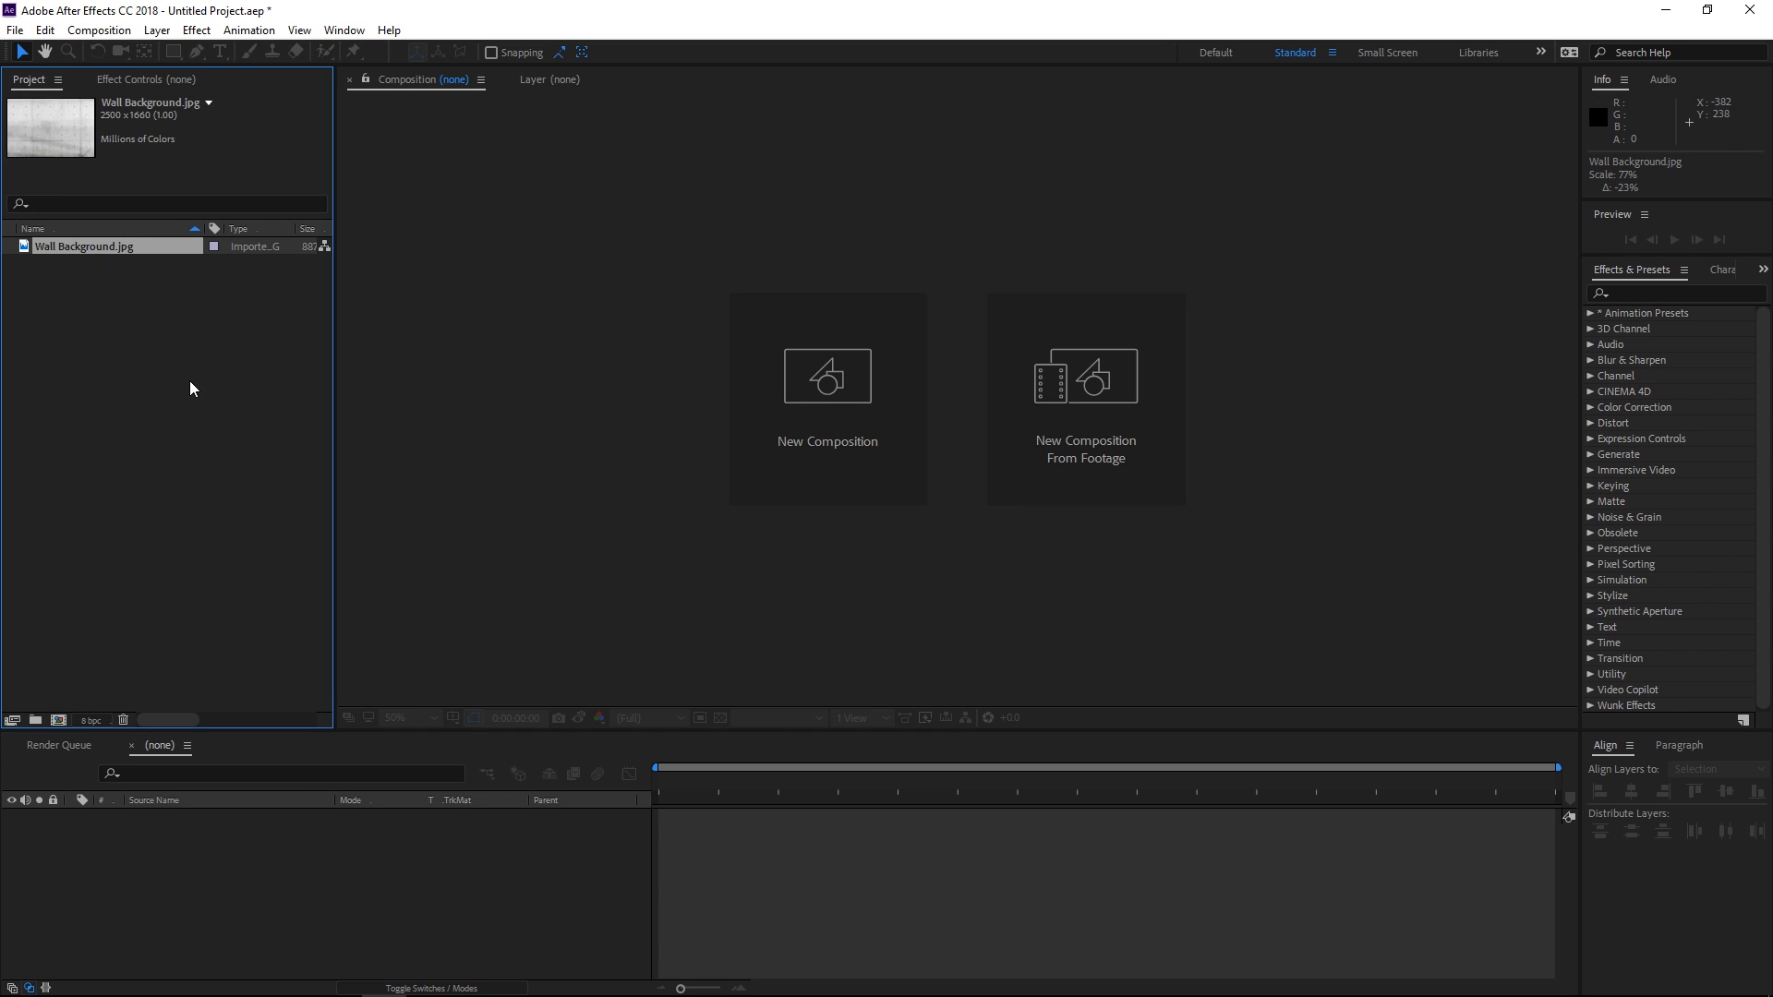
# - Create a new composition named Main with the HDTV 1080 29.97 preset and a five-second duration
pyautogui.click(895, 397)
pyautogui.write('Main')
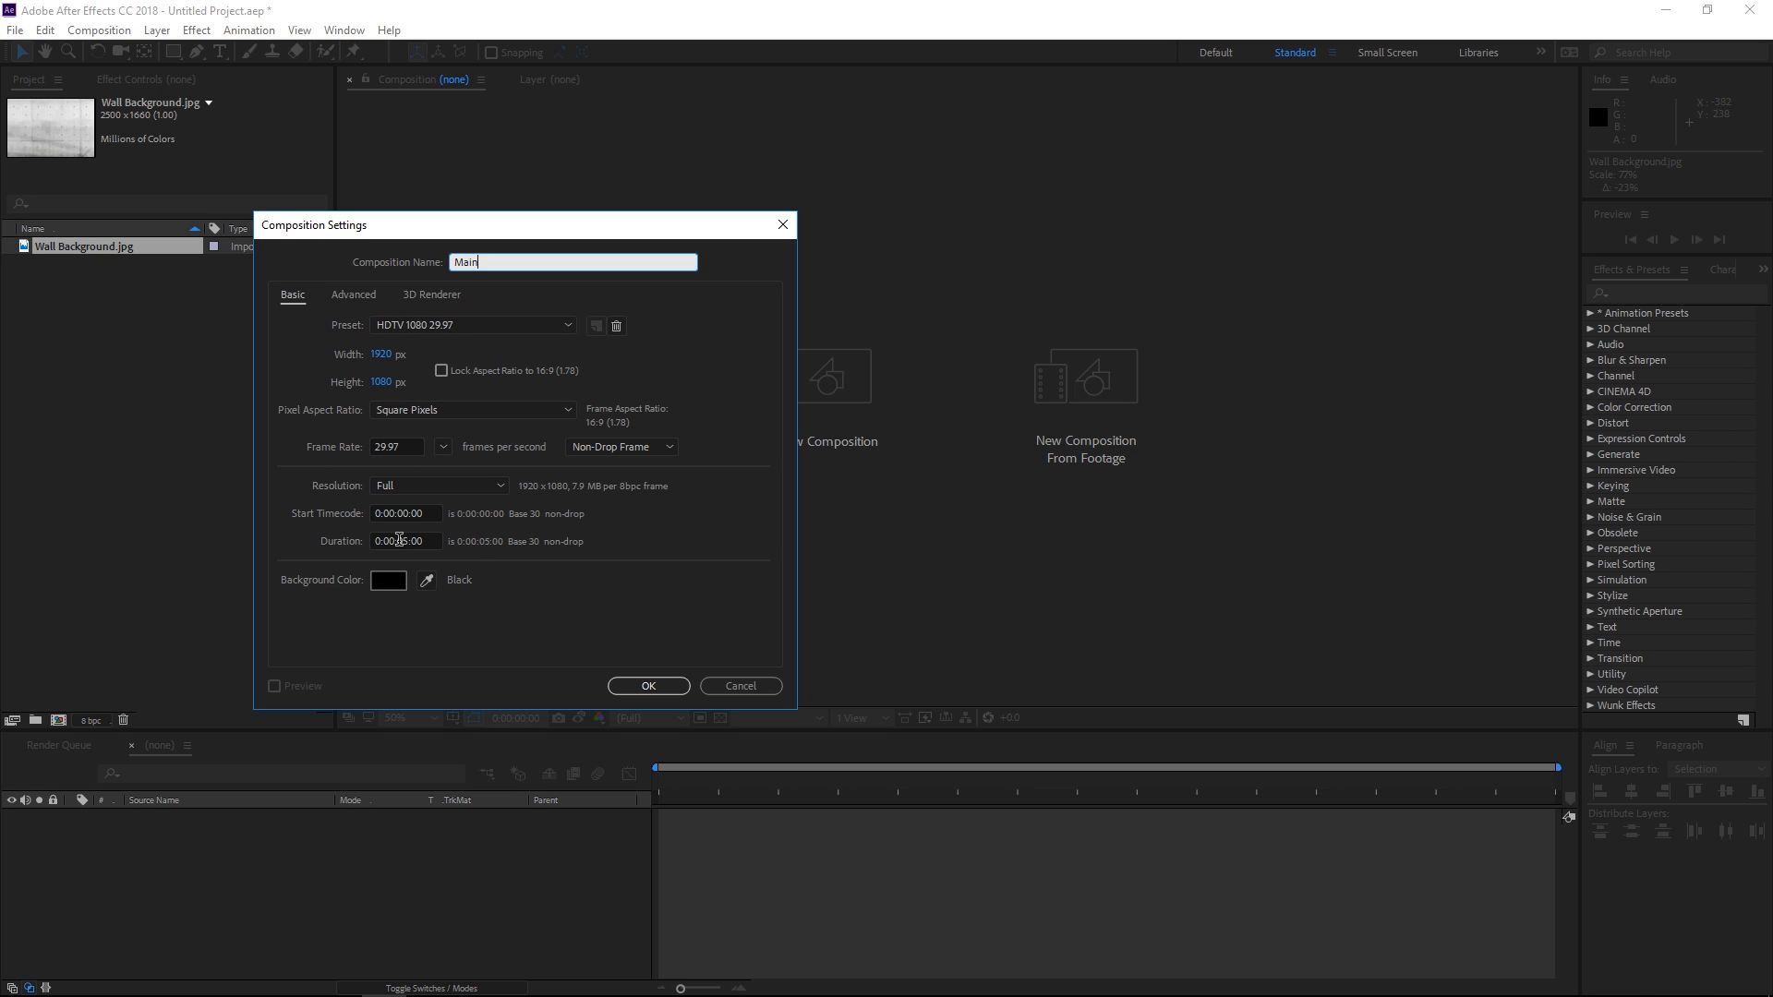
pyautogui.click(647, 686)
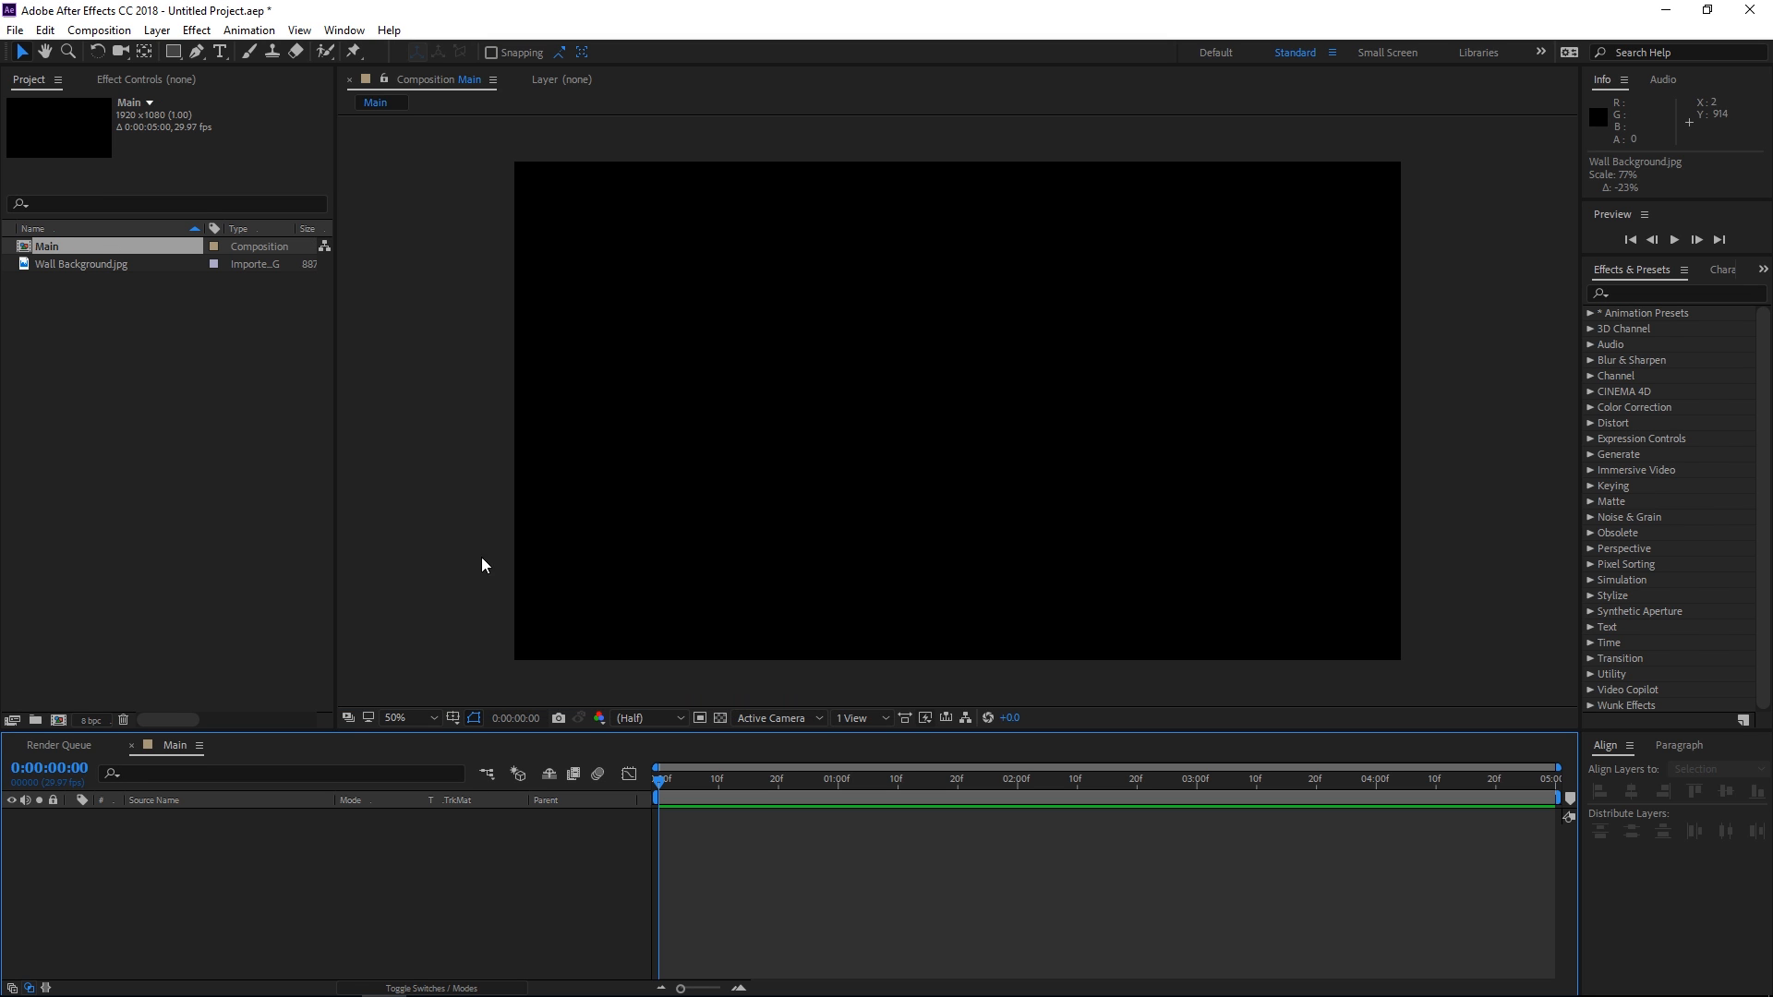
# - Add Wall Background.jpg to the Main composition and scale it down to about 77% to fit the frame width
pyautogui.click(74, 266)
pyautogui.moveTo(70, 267); pyautogui.dragTo(281, 848)
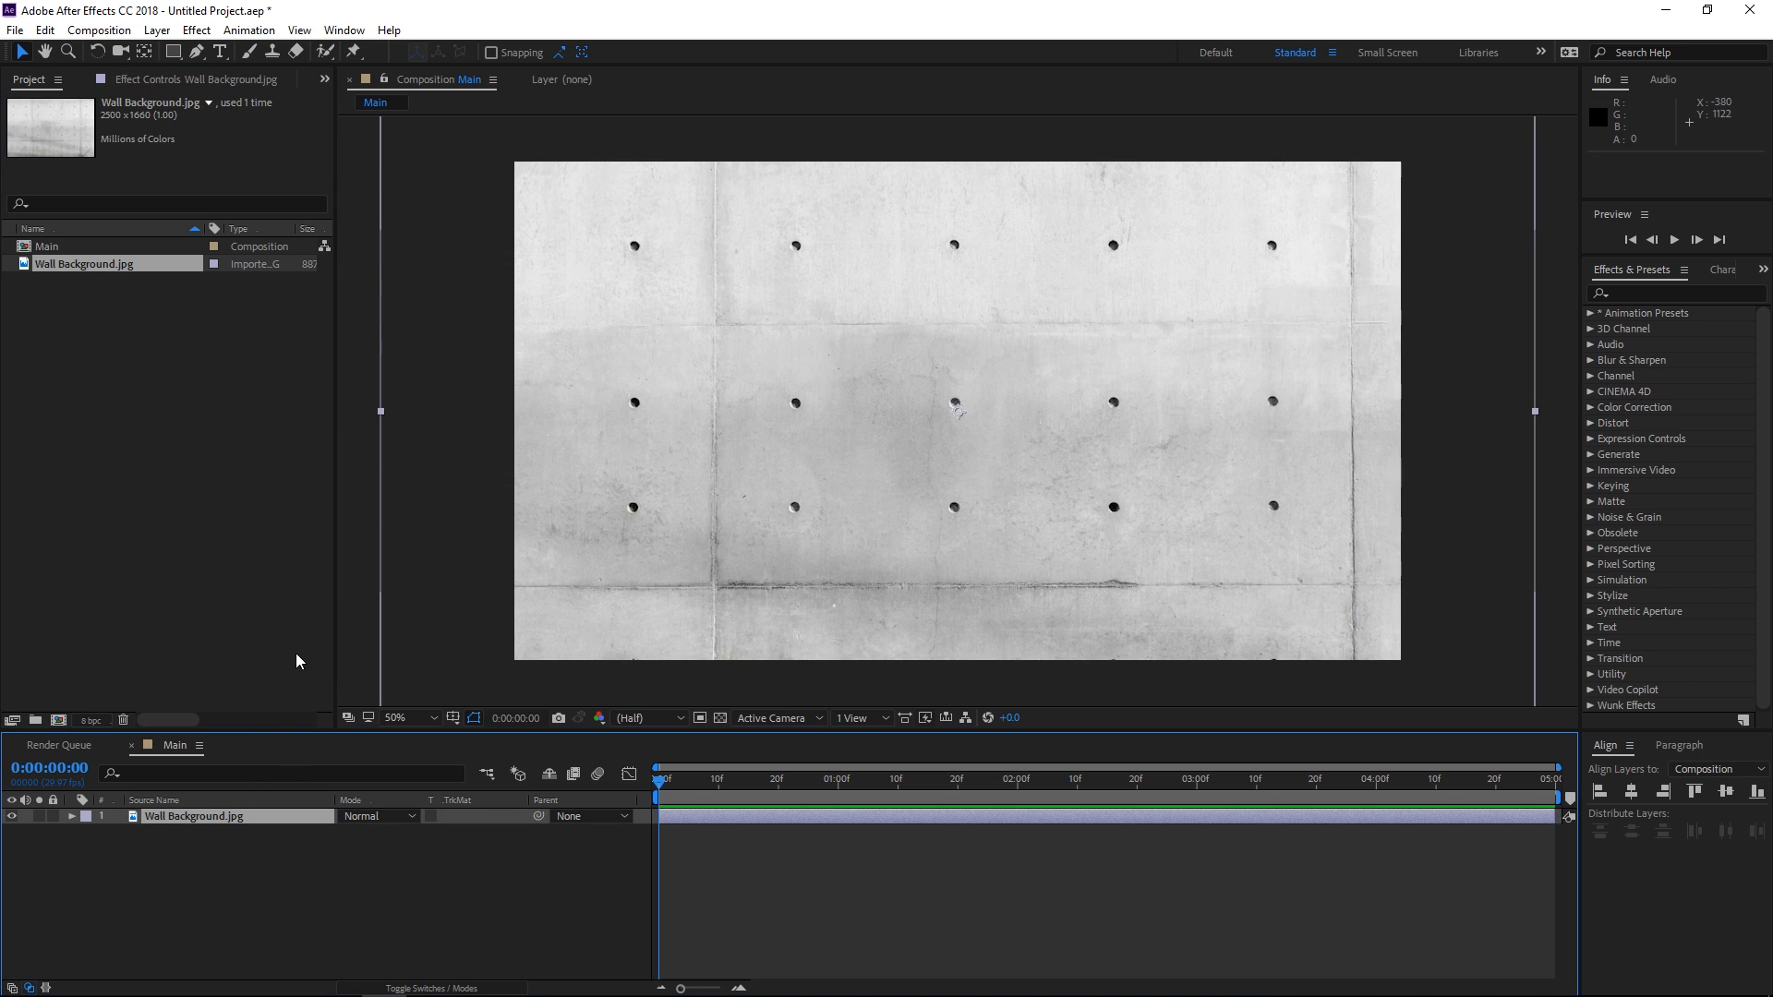
pyautogui.moveTo(380, 411); pyautogui.dragTo(502, 427)
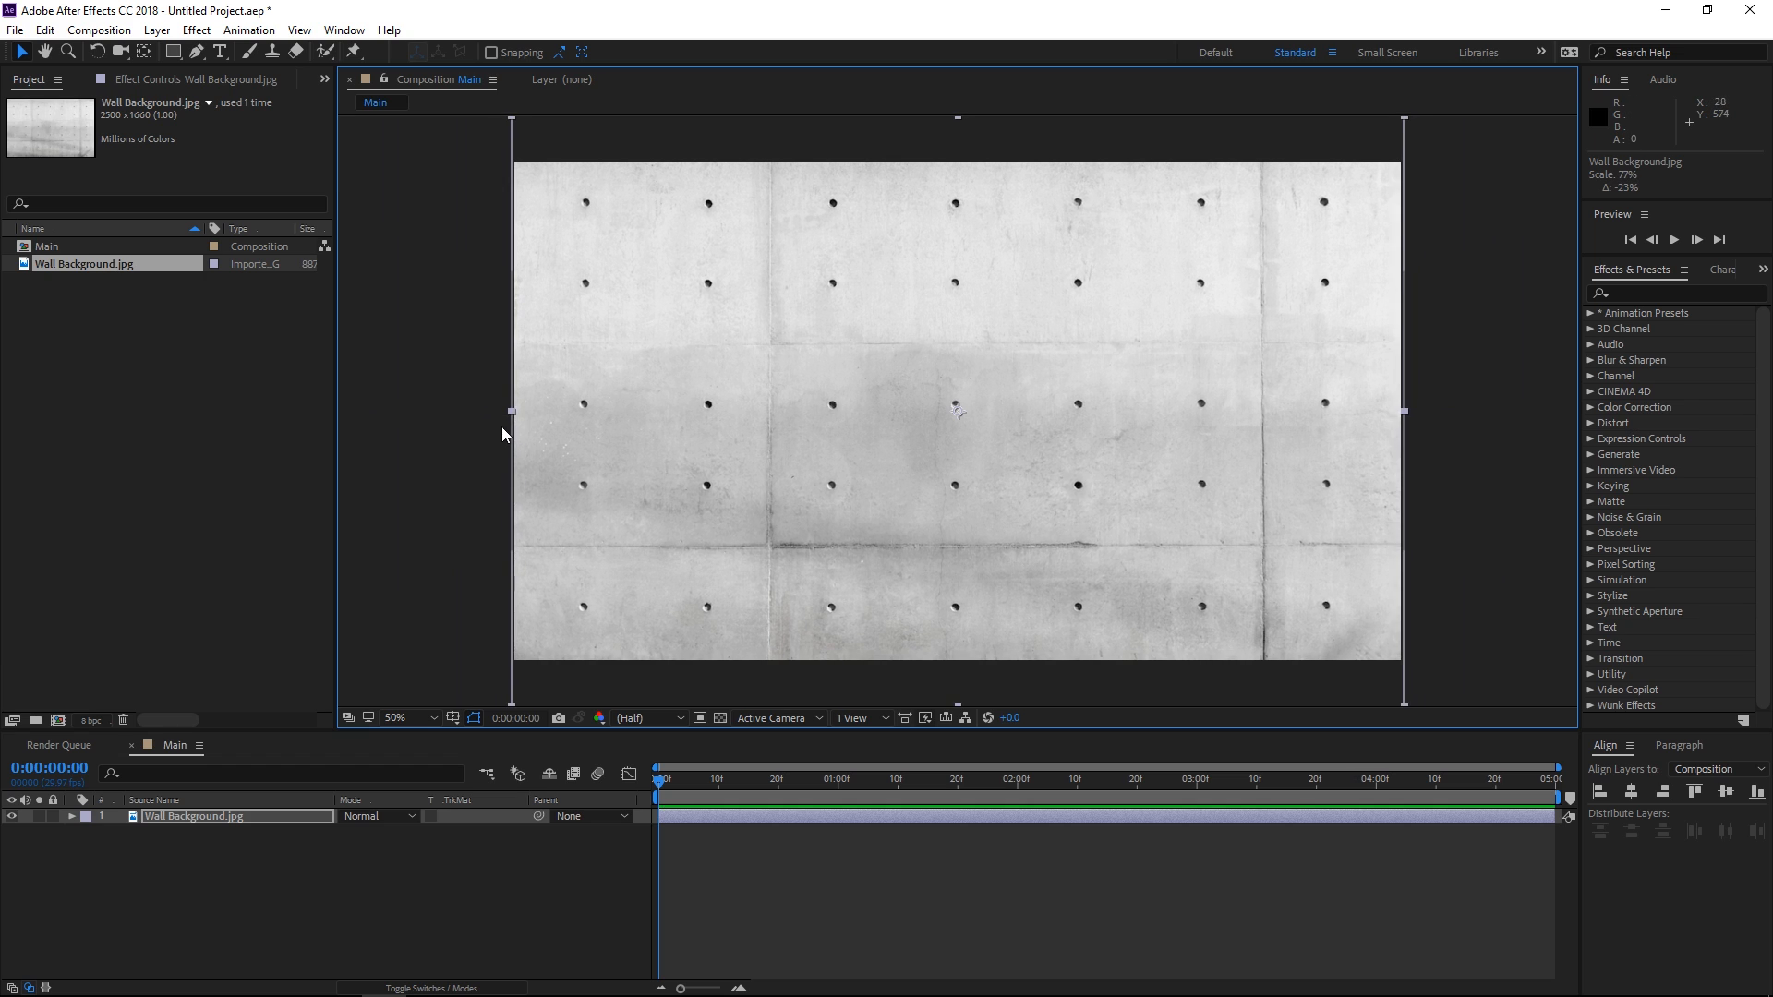
# - Add an elliptical mask spanning the full bounds of the Wall Background.jpg layer with the Ellipse Tool
pyautogui.click(176, 52)
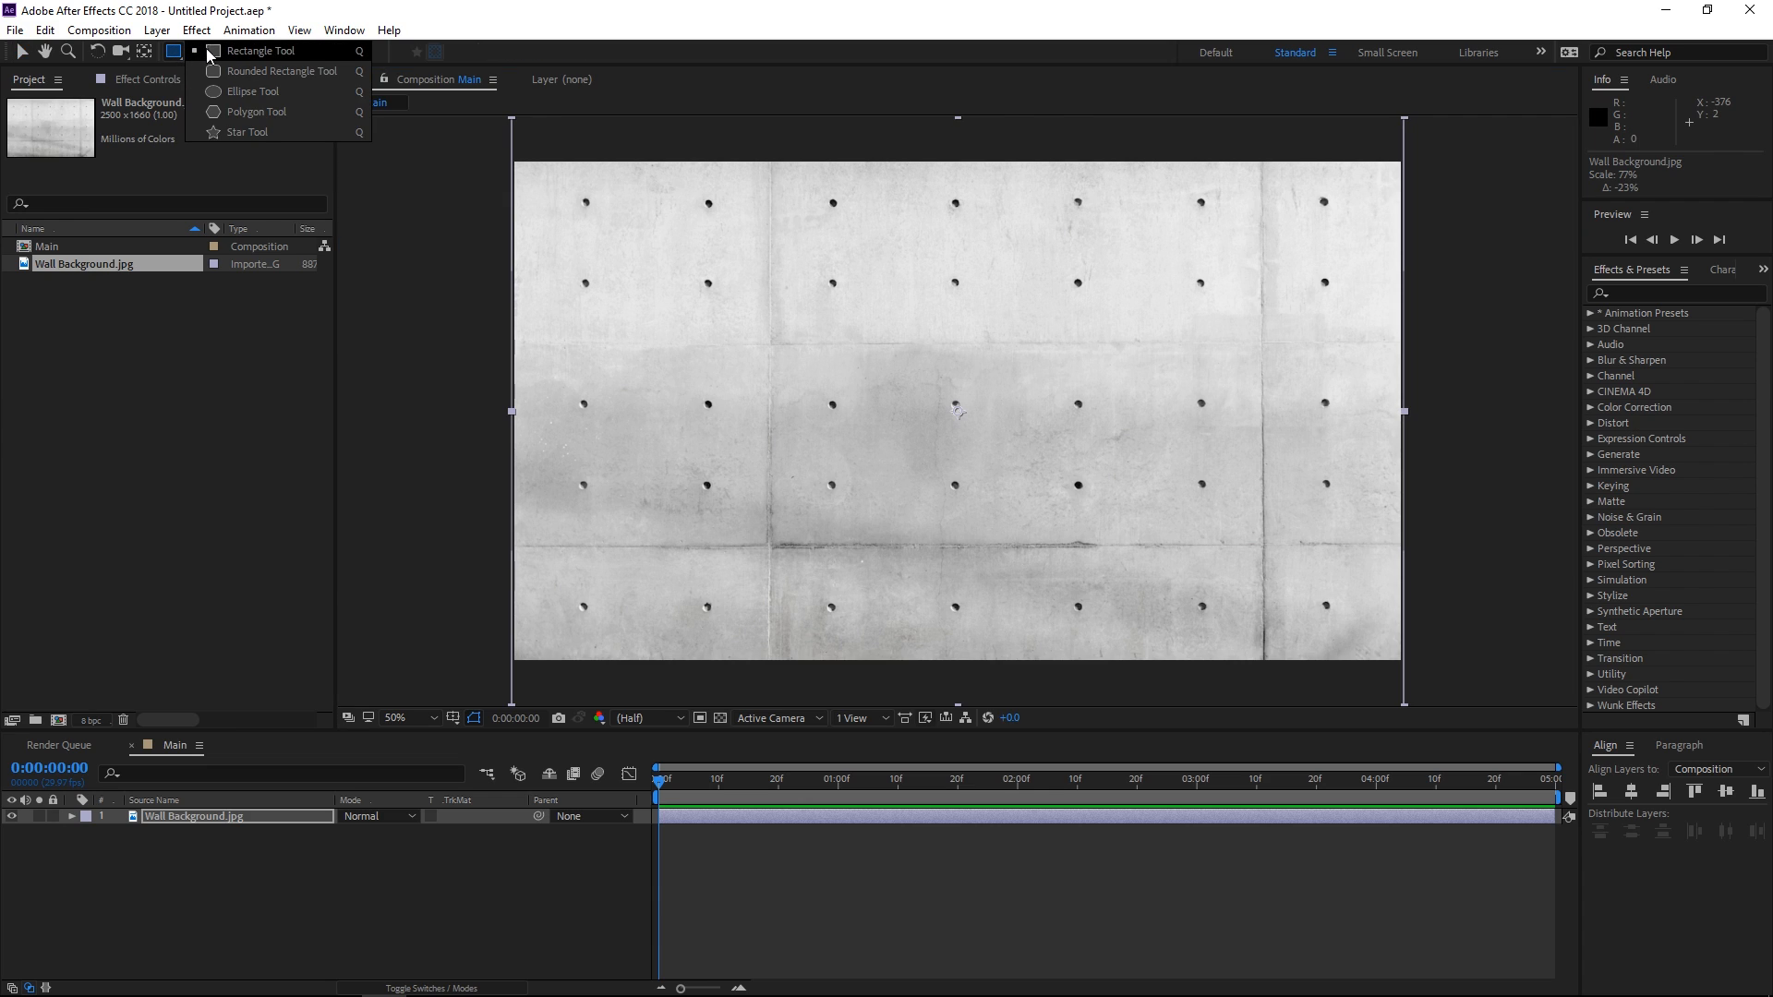
pyautogui.click(213, 93)
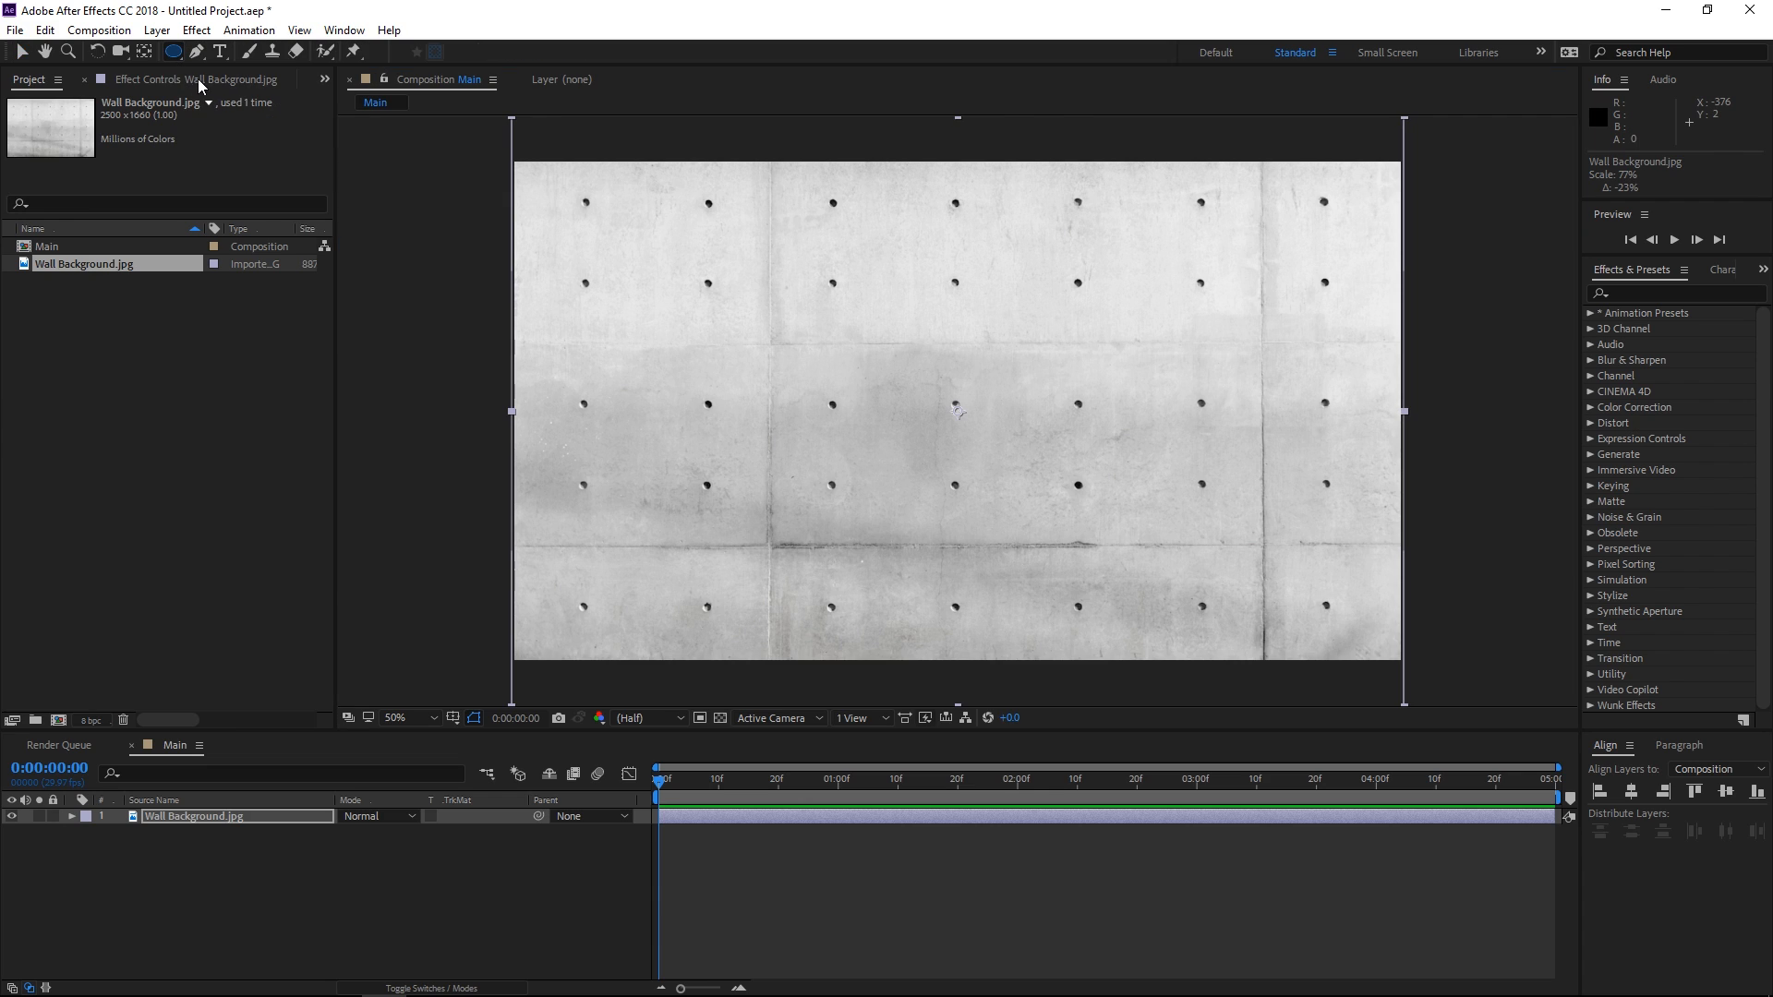
pyautogui.click(181, 818)
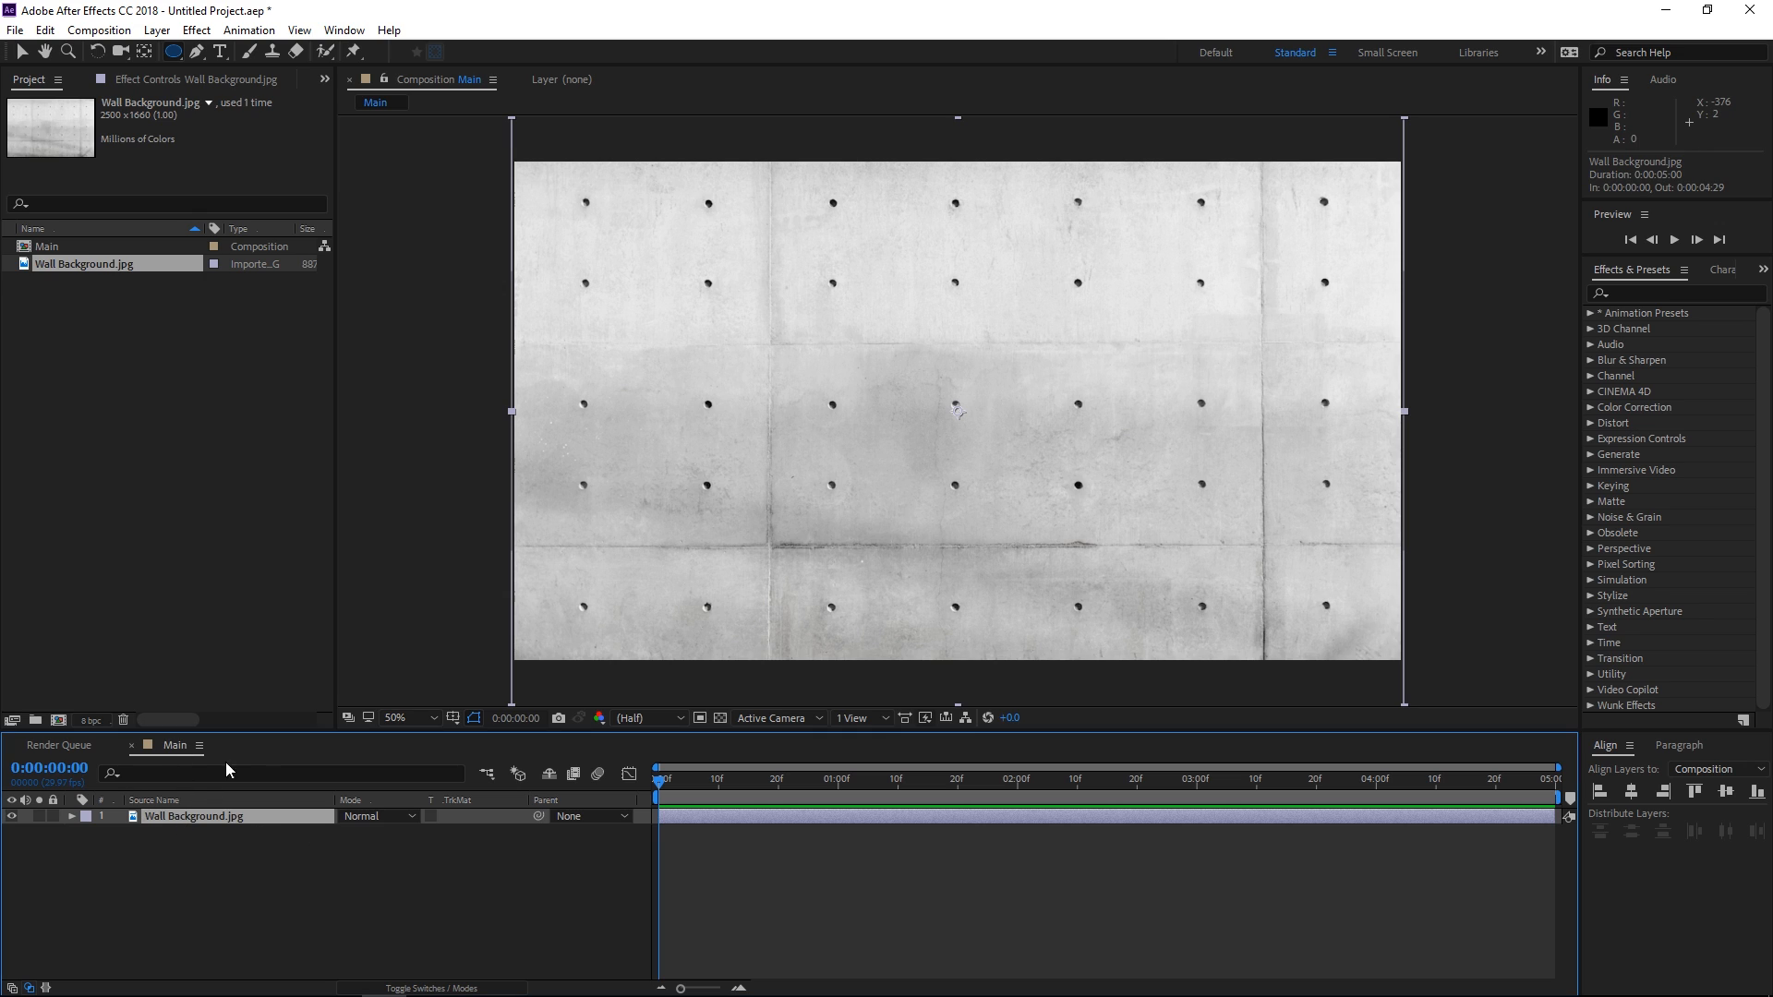
pyautogui.doubleClick(173, 51)
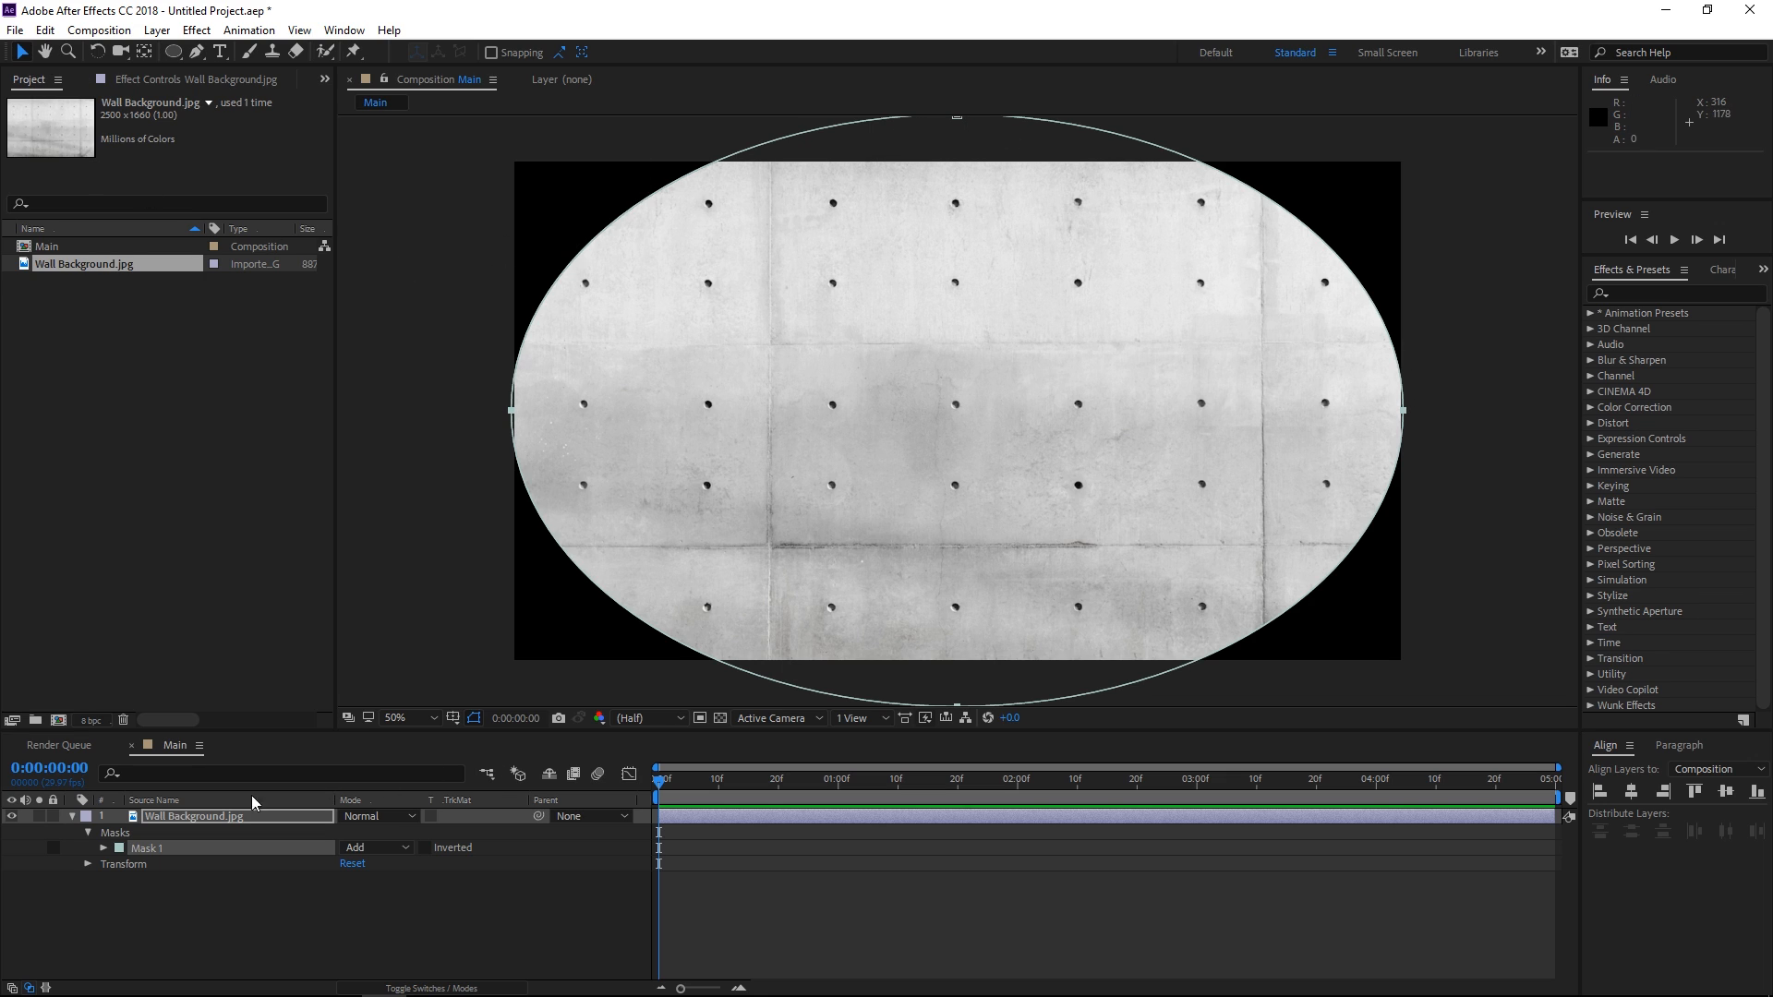
# - Set the wall layer's mask feather to 775 pixels and its mask expansion to -377 pixels
pyautogui.click(103, 849)
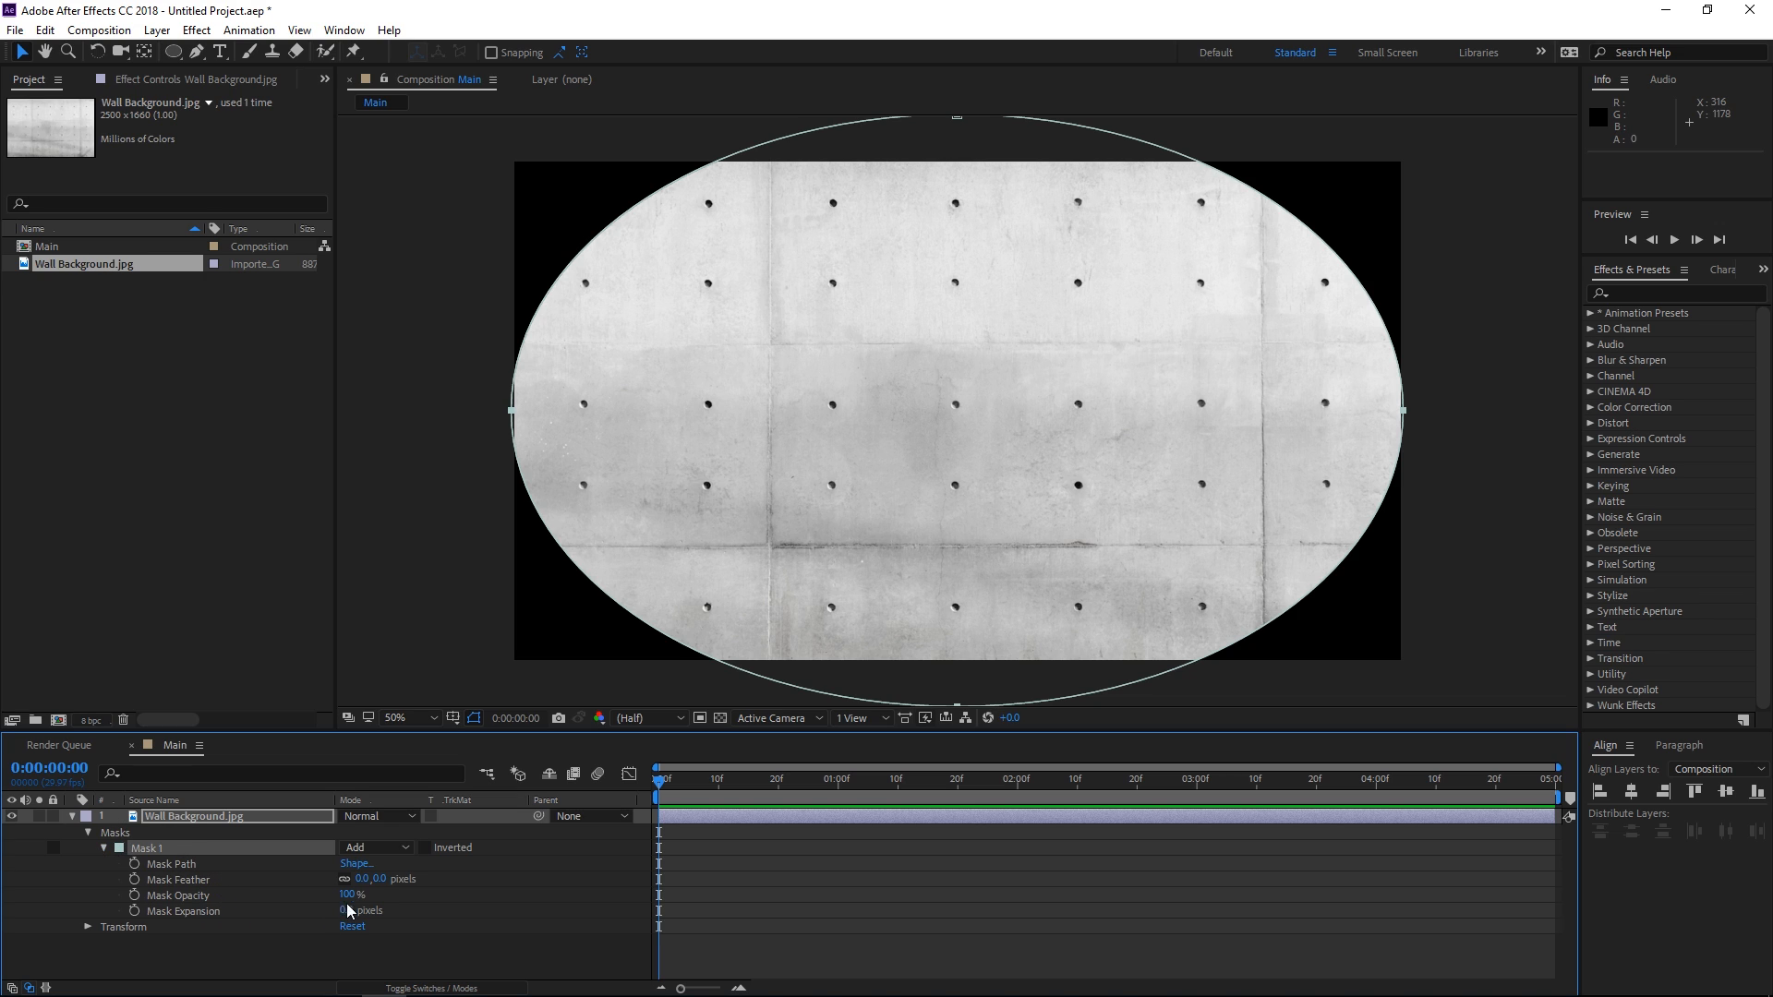
pyautogui.moveTo(363, 879); pyautogui.dragTo(830, 877)
pyautogui.moveTo(345, 910); pyautogui.dragTo(150, 911)
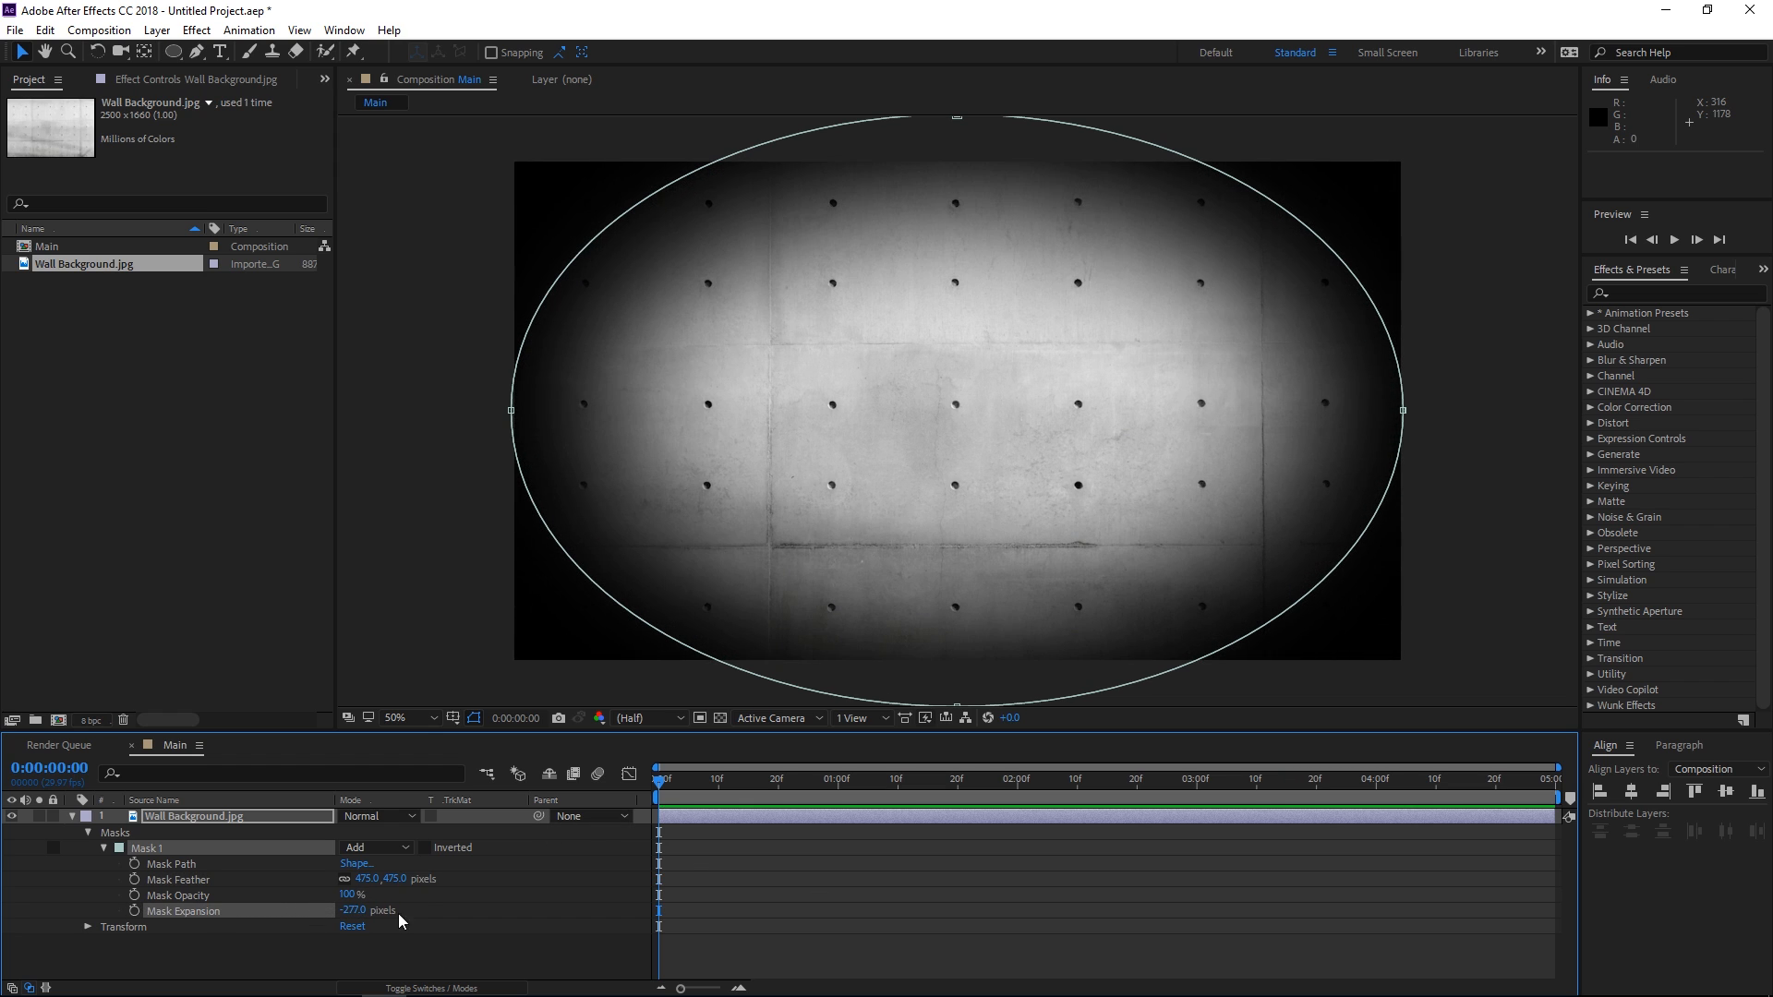
pyautogui.moveTo(354, 912); pyautogui.dragTo(684, 890)
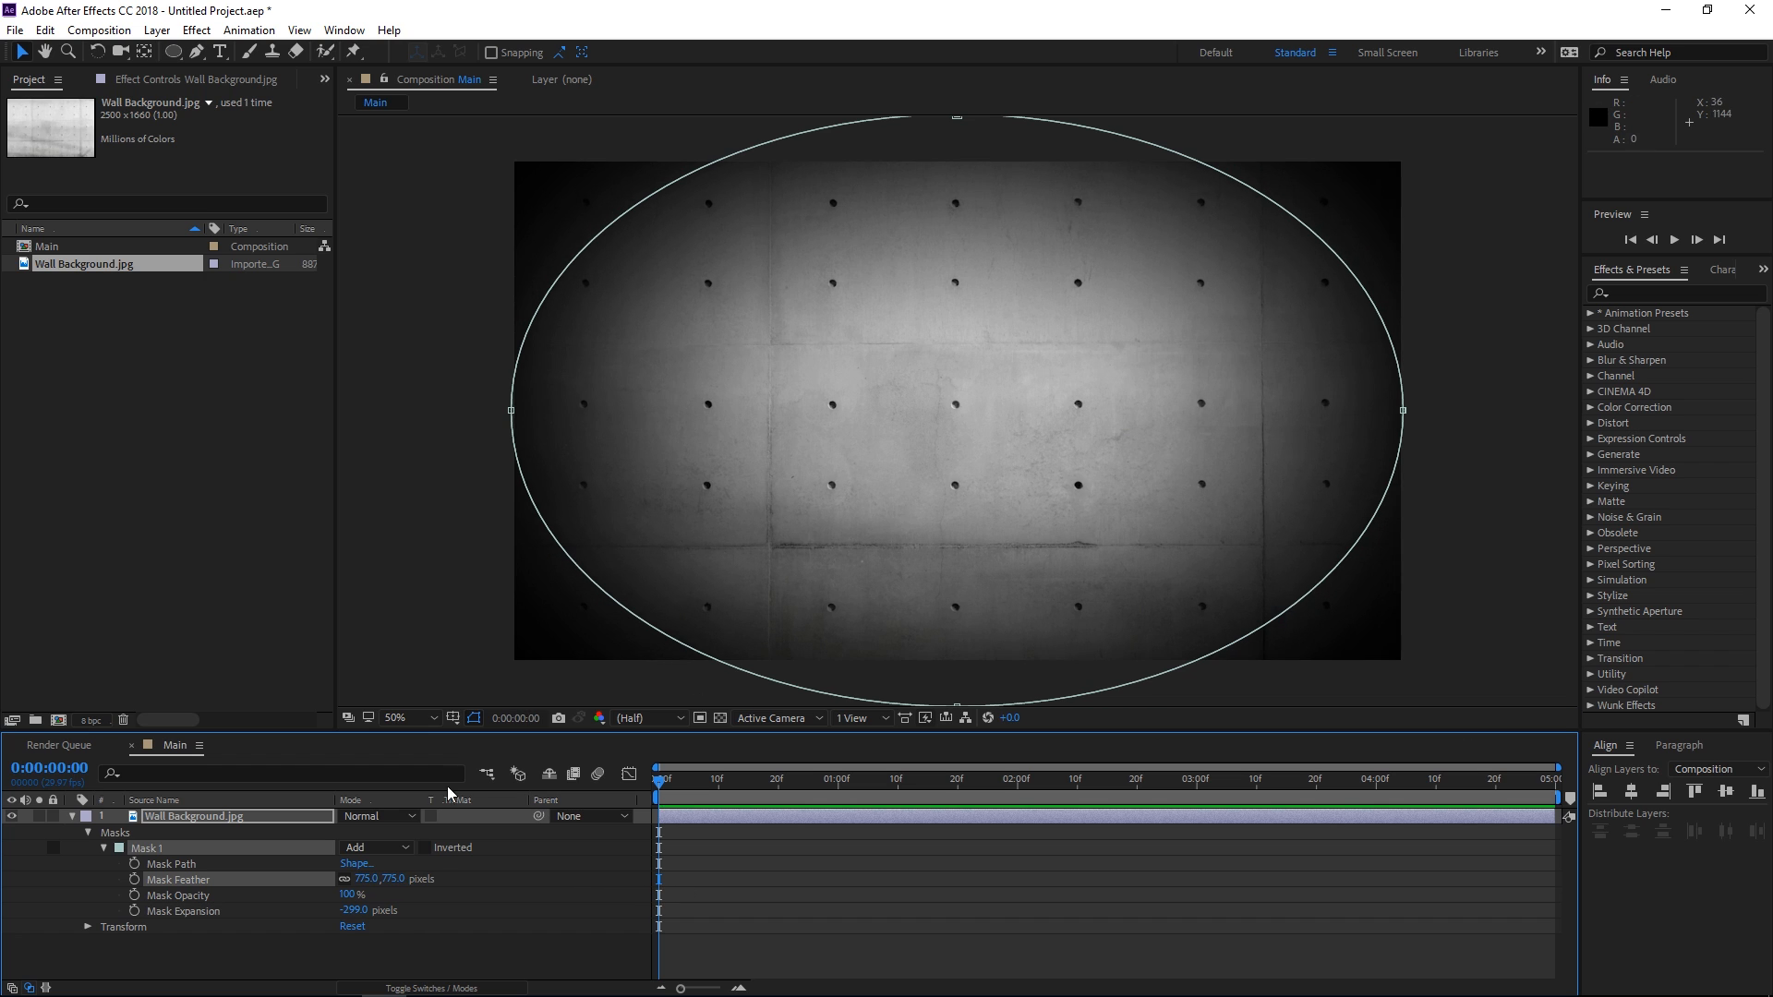
pyautogui.moveTo(359, 911)
pyautogui.mouseDown()
pyautogui.moveTo(248, 920)
pyautogui.moveTo(390, 905)
pyautogui.mouseUp()
# - Set the wall layer's mask opacity to 50% and collapse the layer's properties
pyautogui.click(349, 896)
pyautogui.write('50')
pyautogui.click(462, 885)
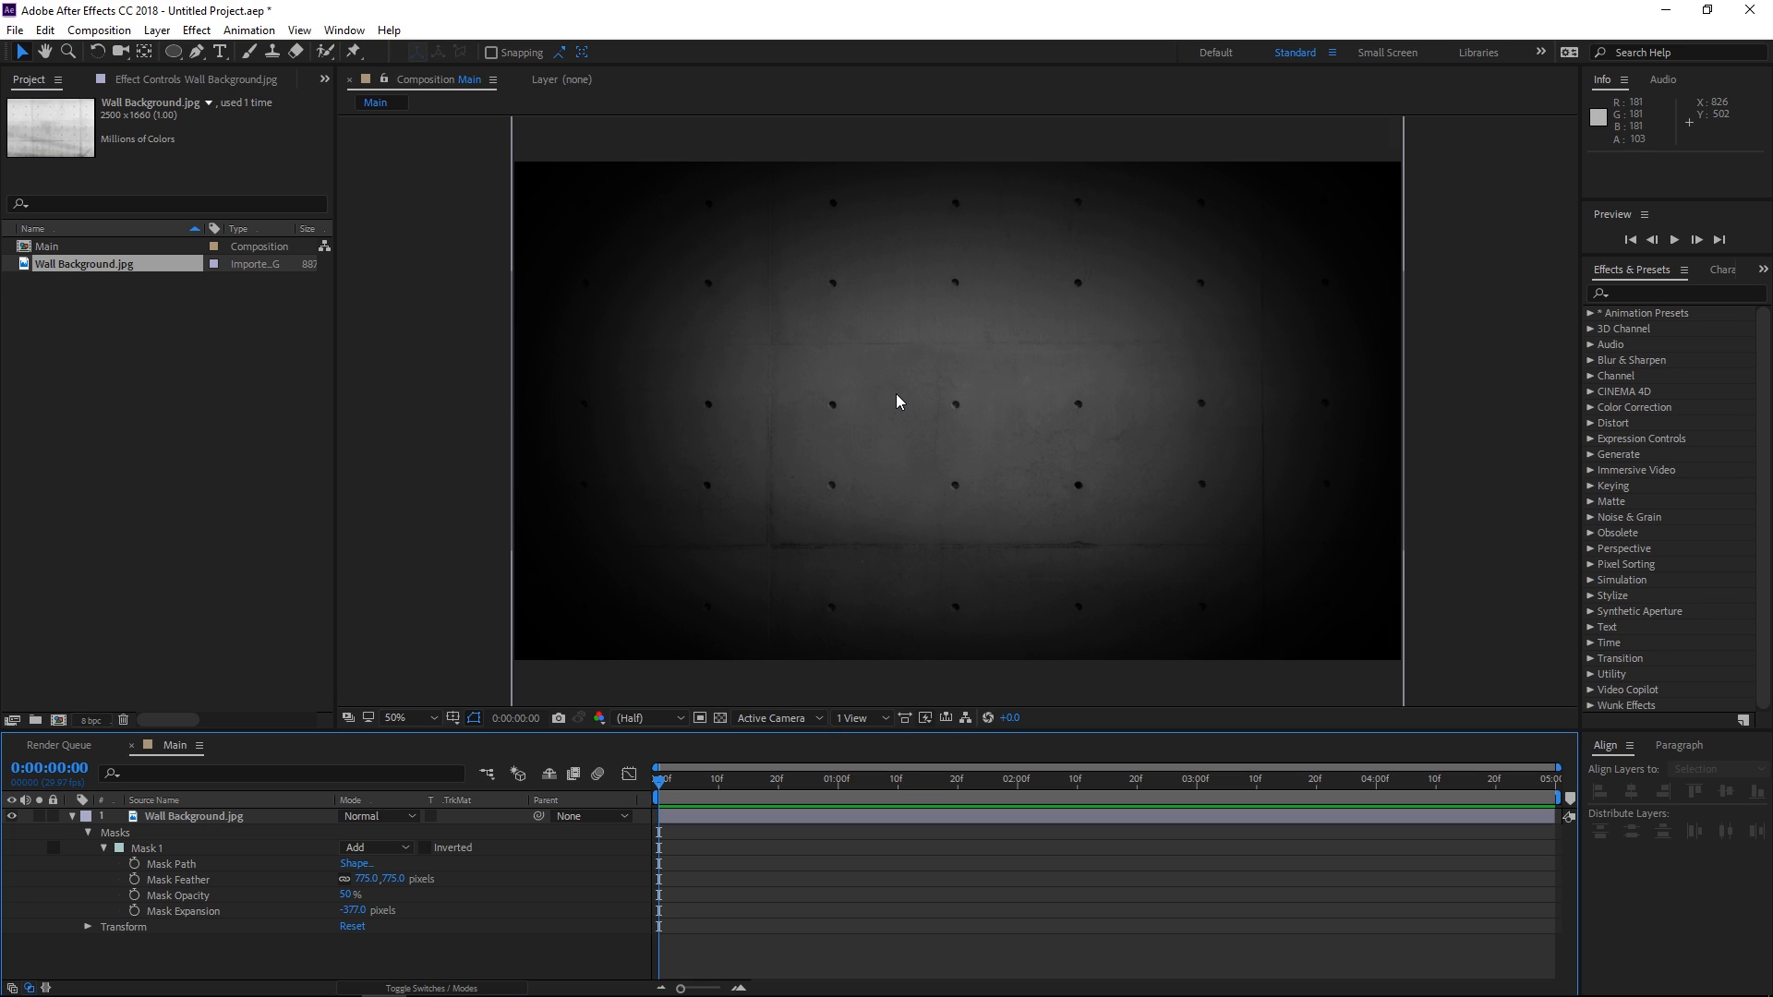
pyautogui.click(74, 817)
pyautogui.click(185, 815)
pyautogui.click(286, 863)
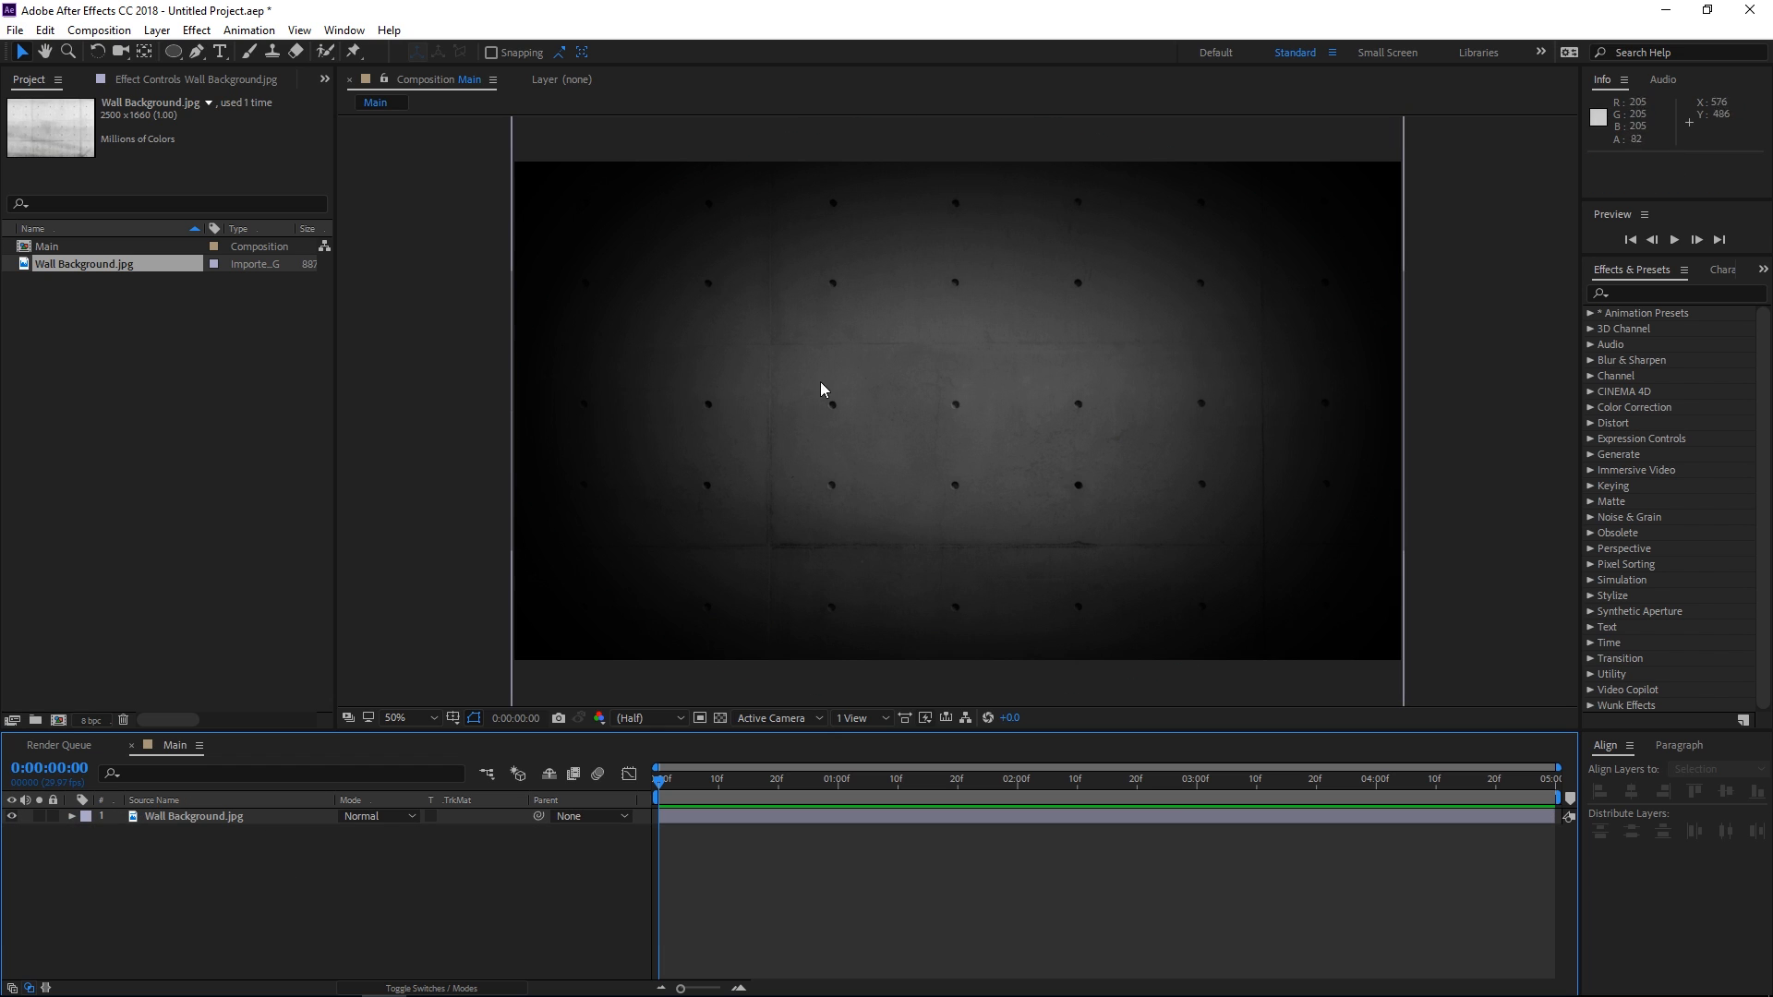
# - Add a text layer reading EXIT to the composition with the Type tool
pyautogui.click(220, 52)
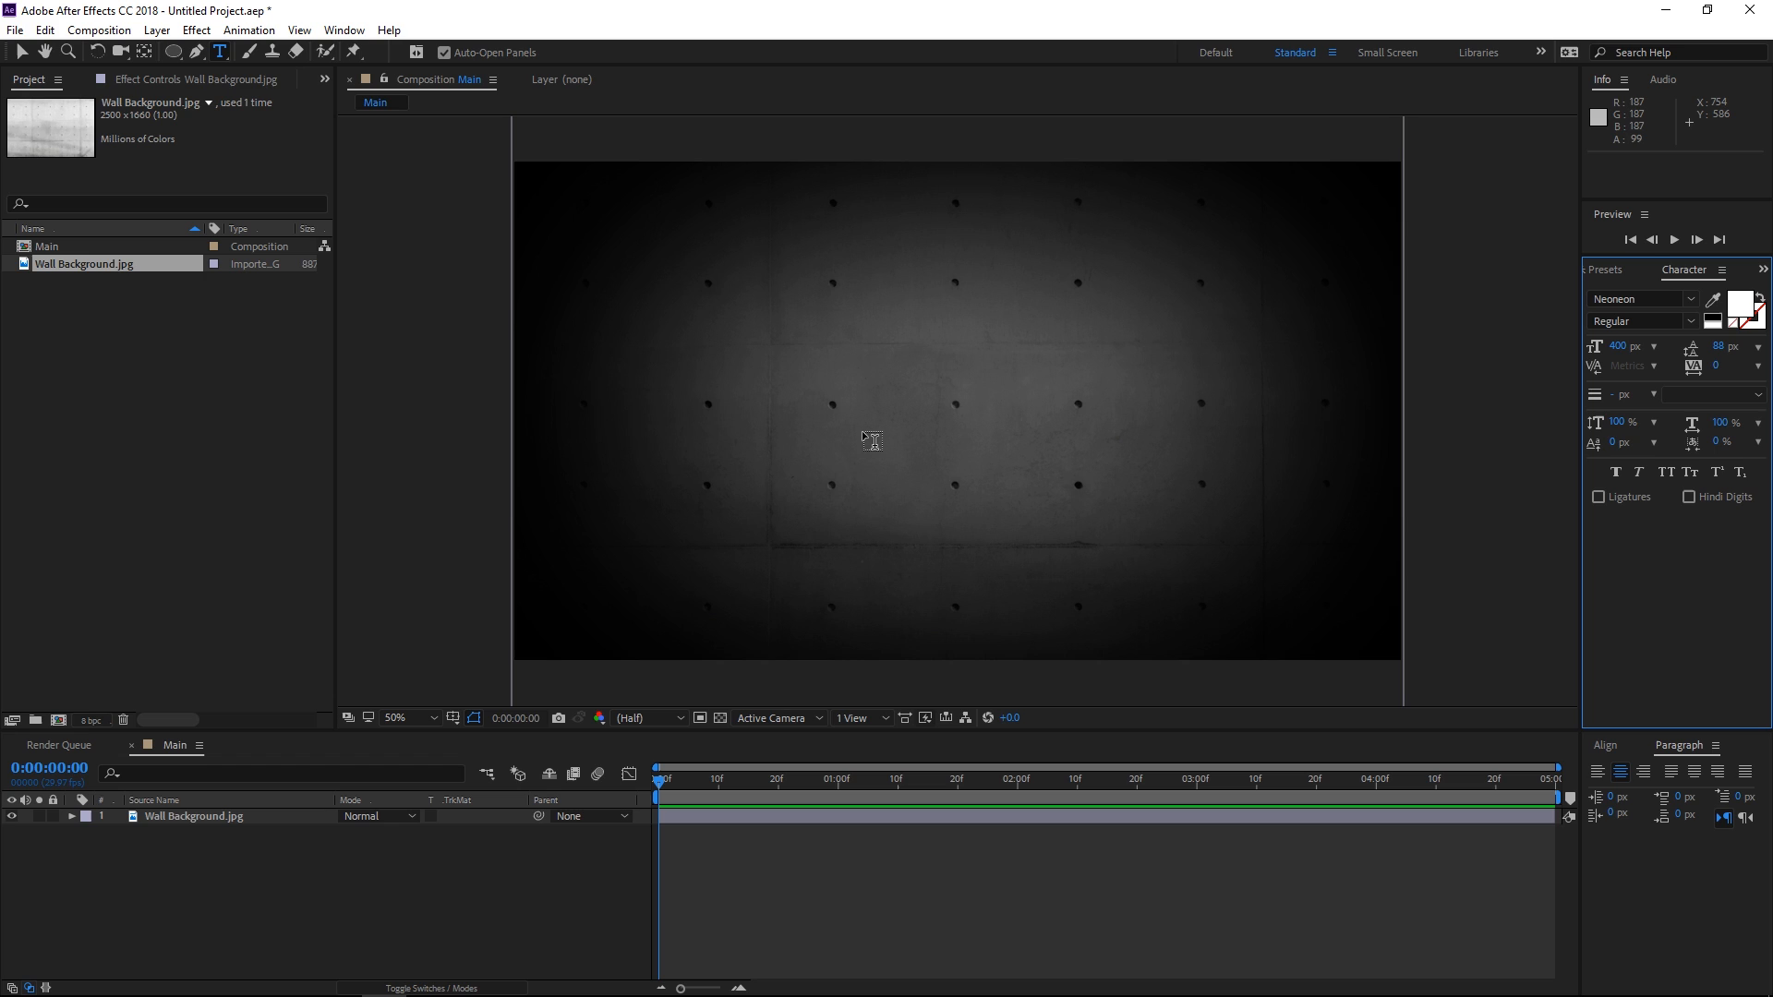
pyautogui.click(863, 430)
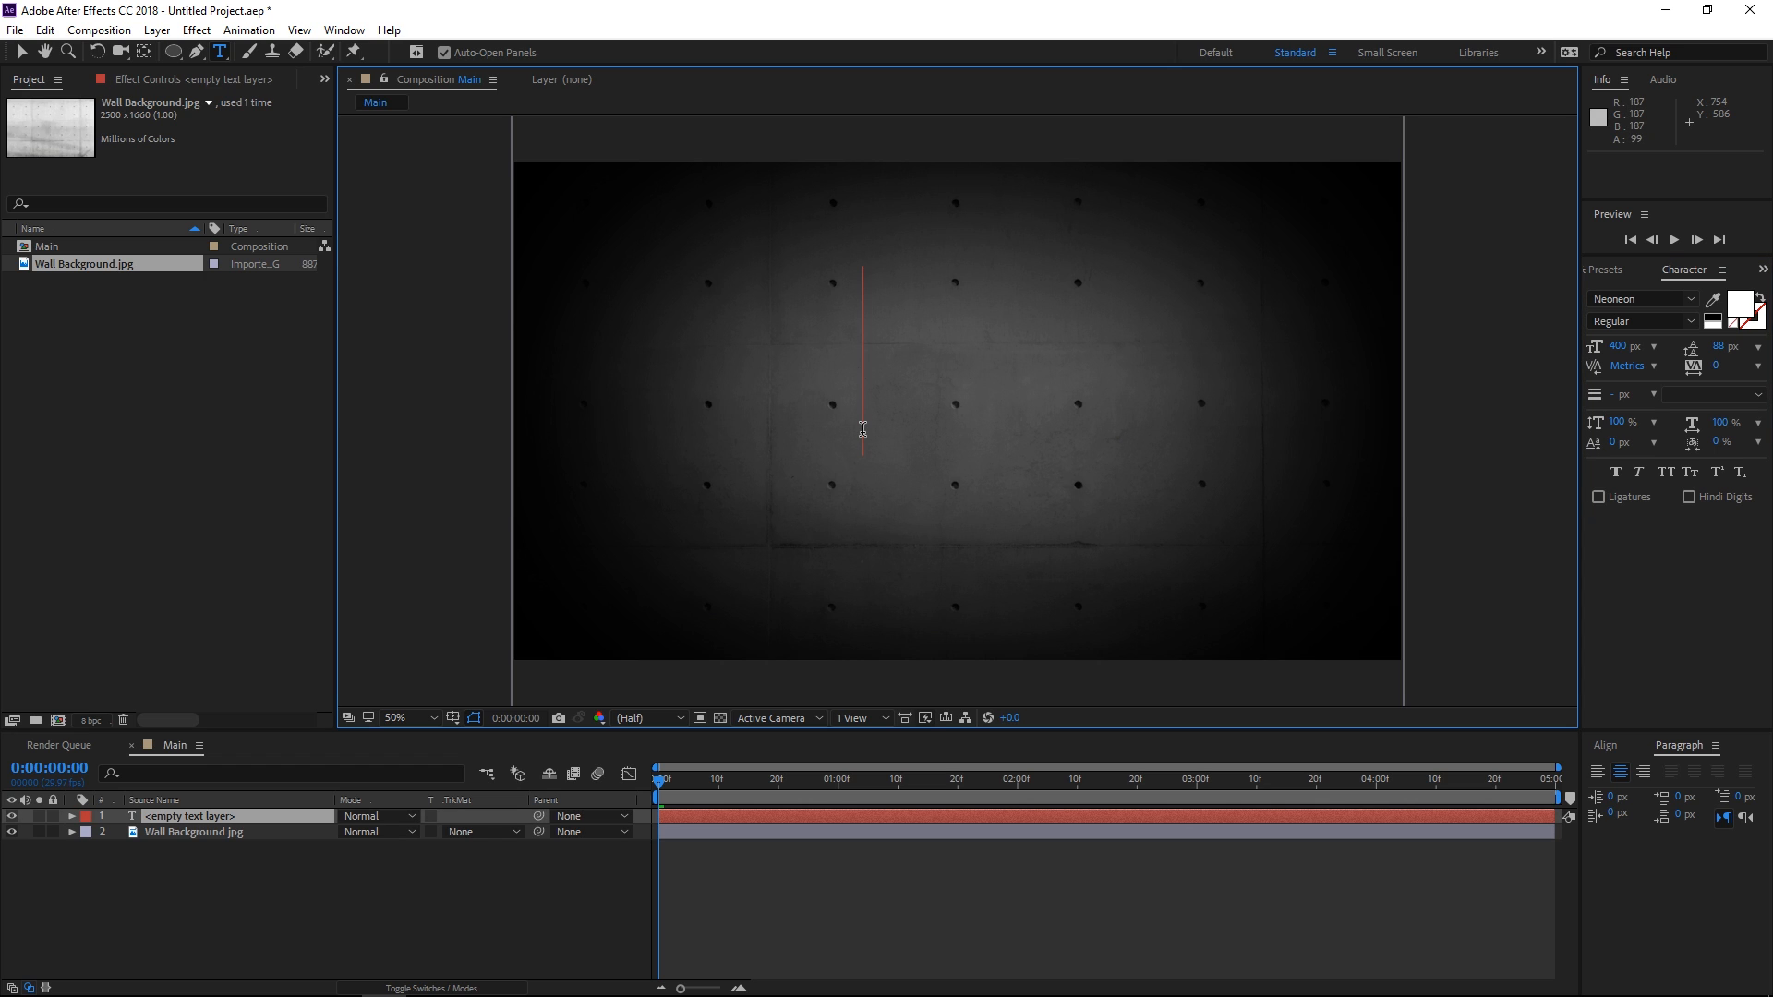
pyautogui.write('EXIT')
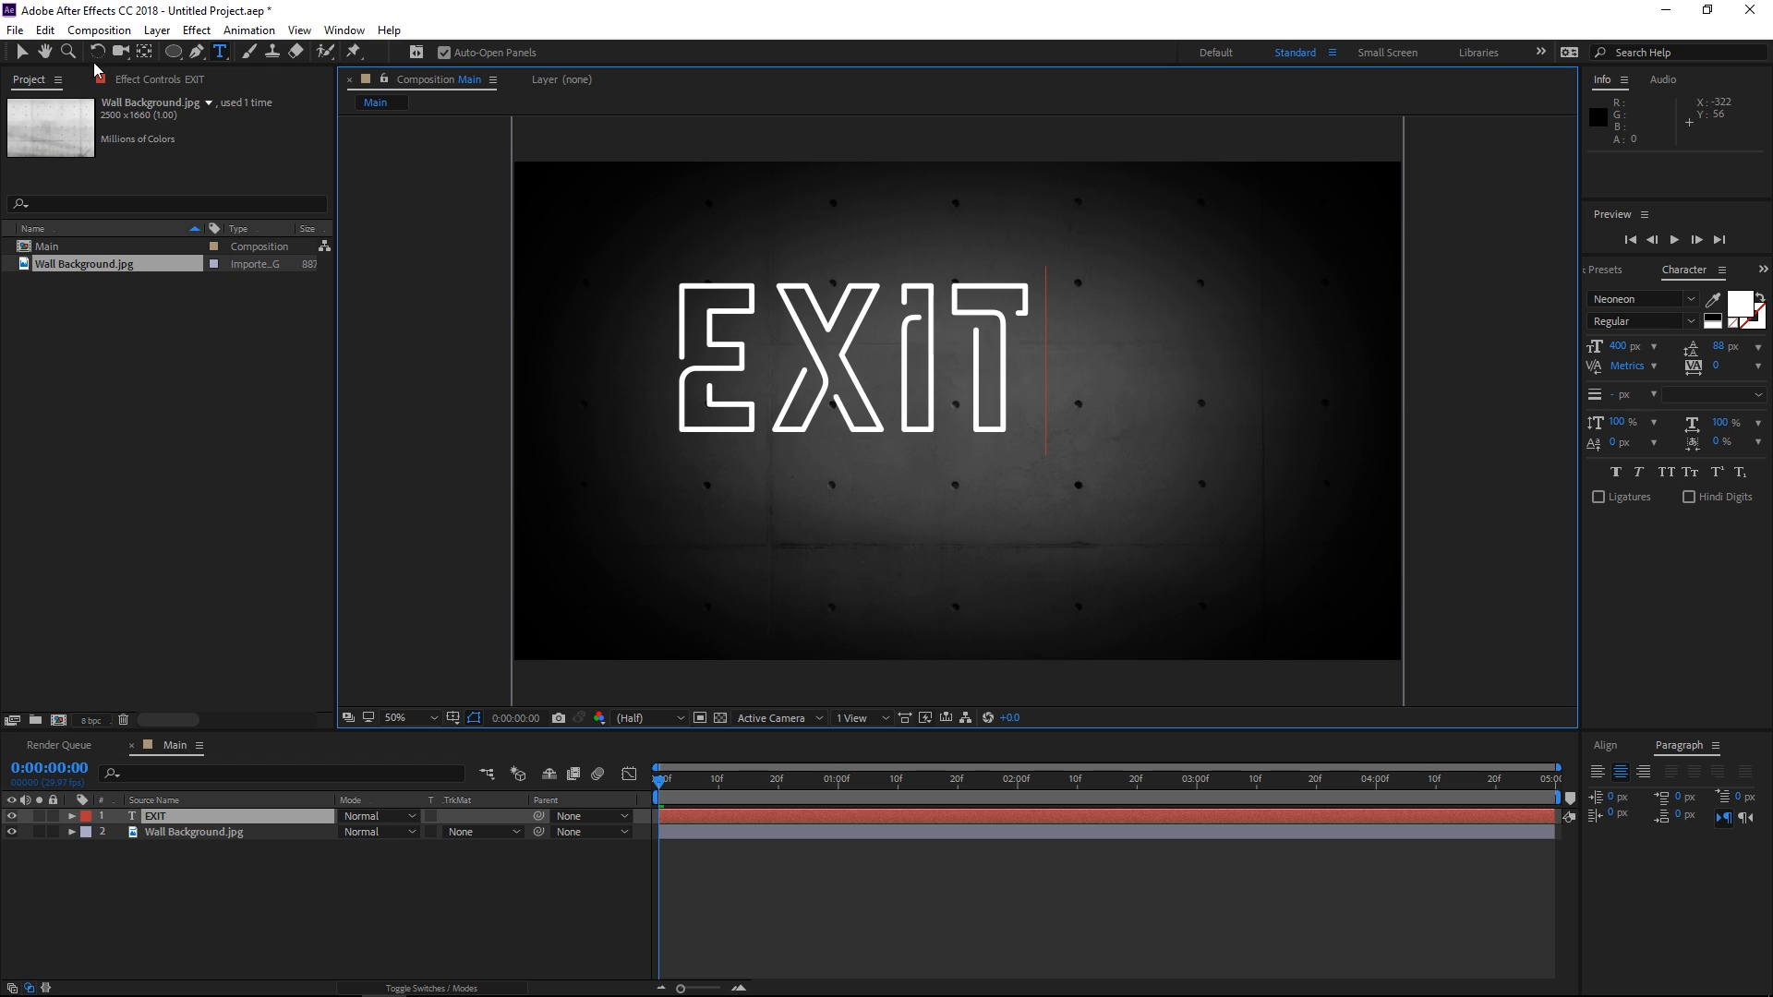
pyautogui.click(21, 51)
# - Center the EXIT text horizontally and vertically in the composition
pyautogui.click(1621, 743)
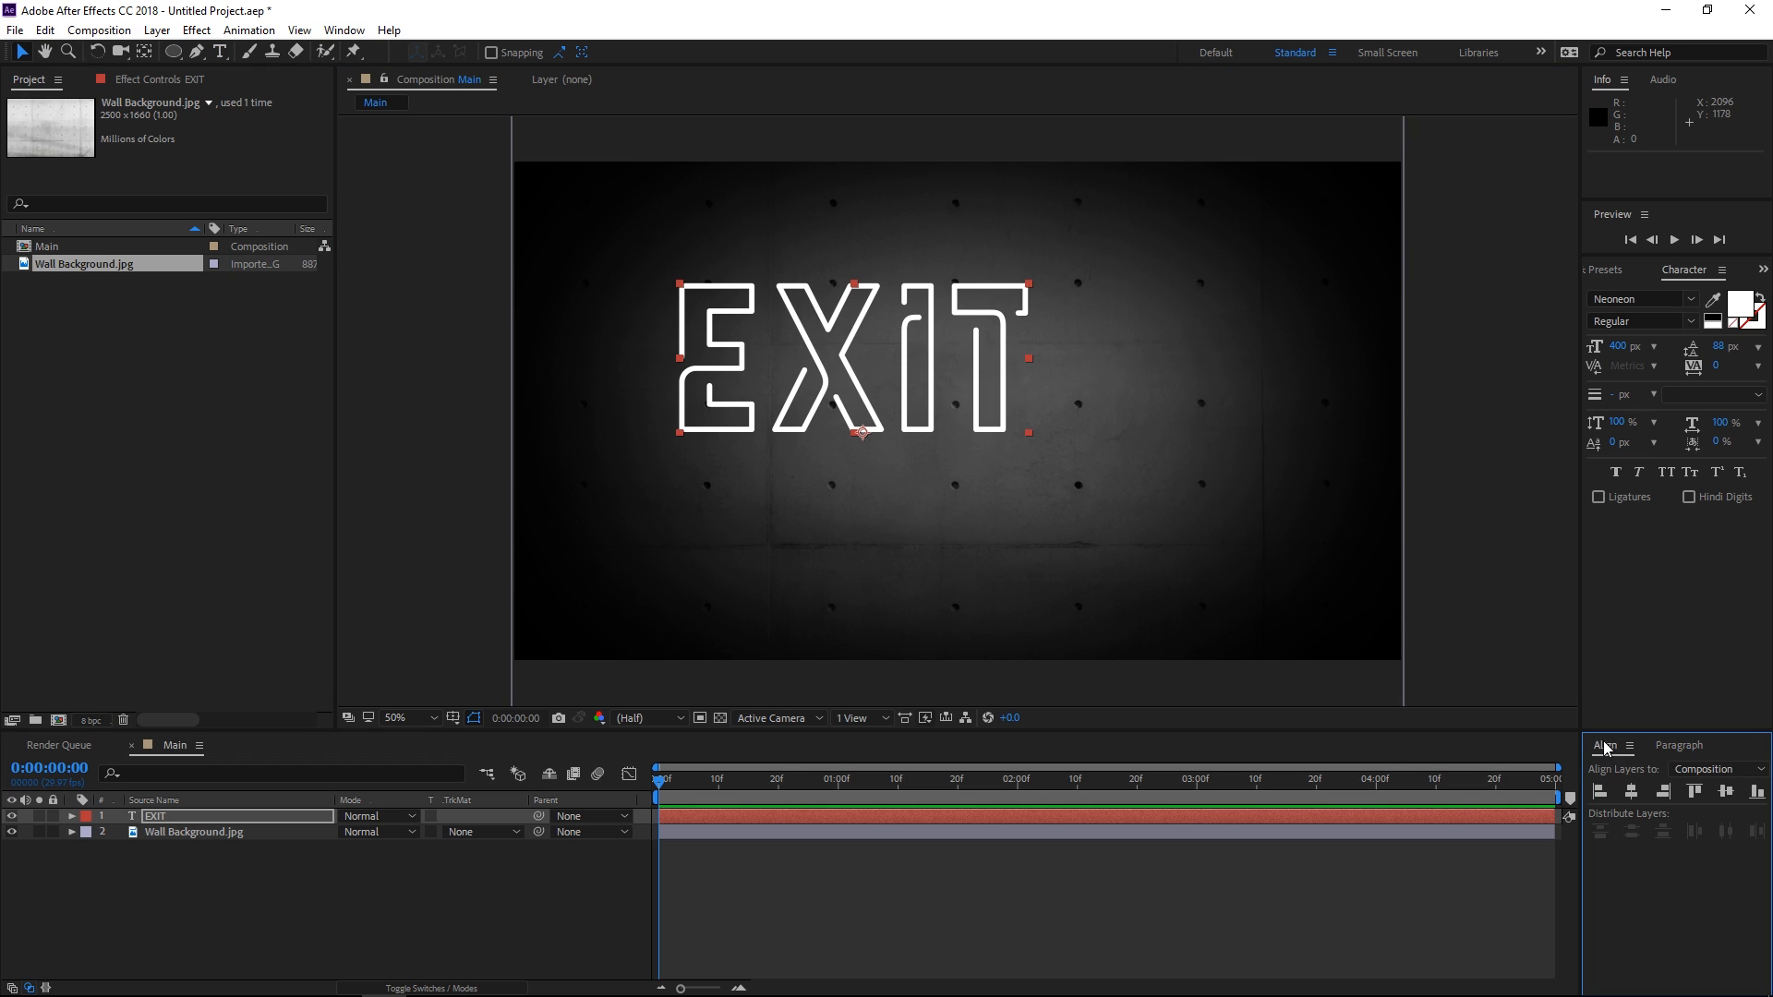
pyautogui.click(1632, 793)
pyautogui.click(1723, 794)
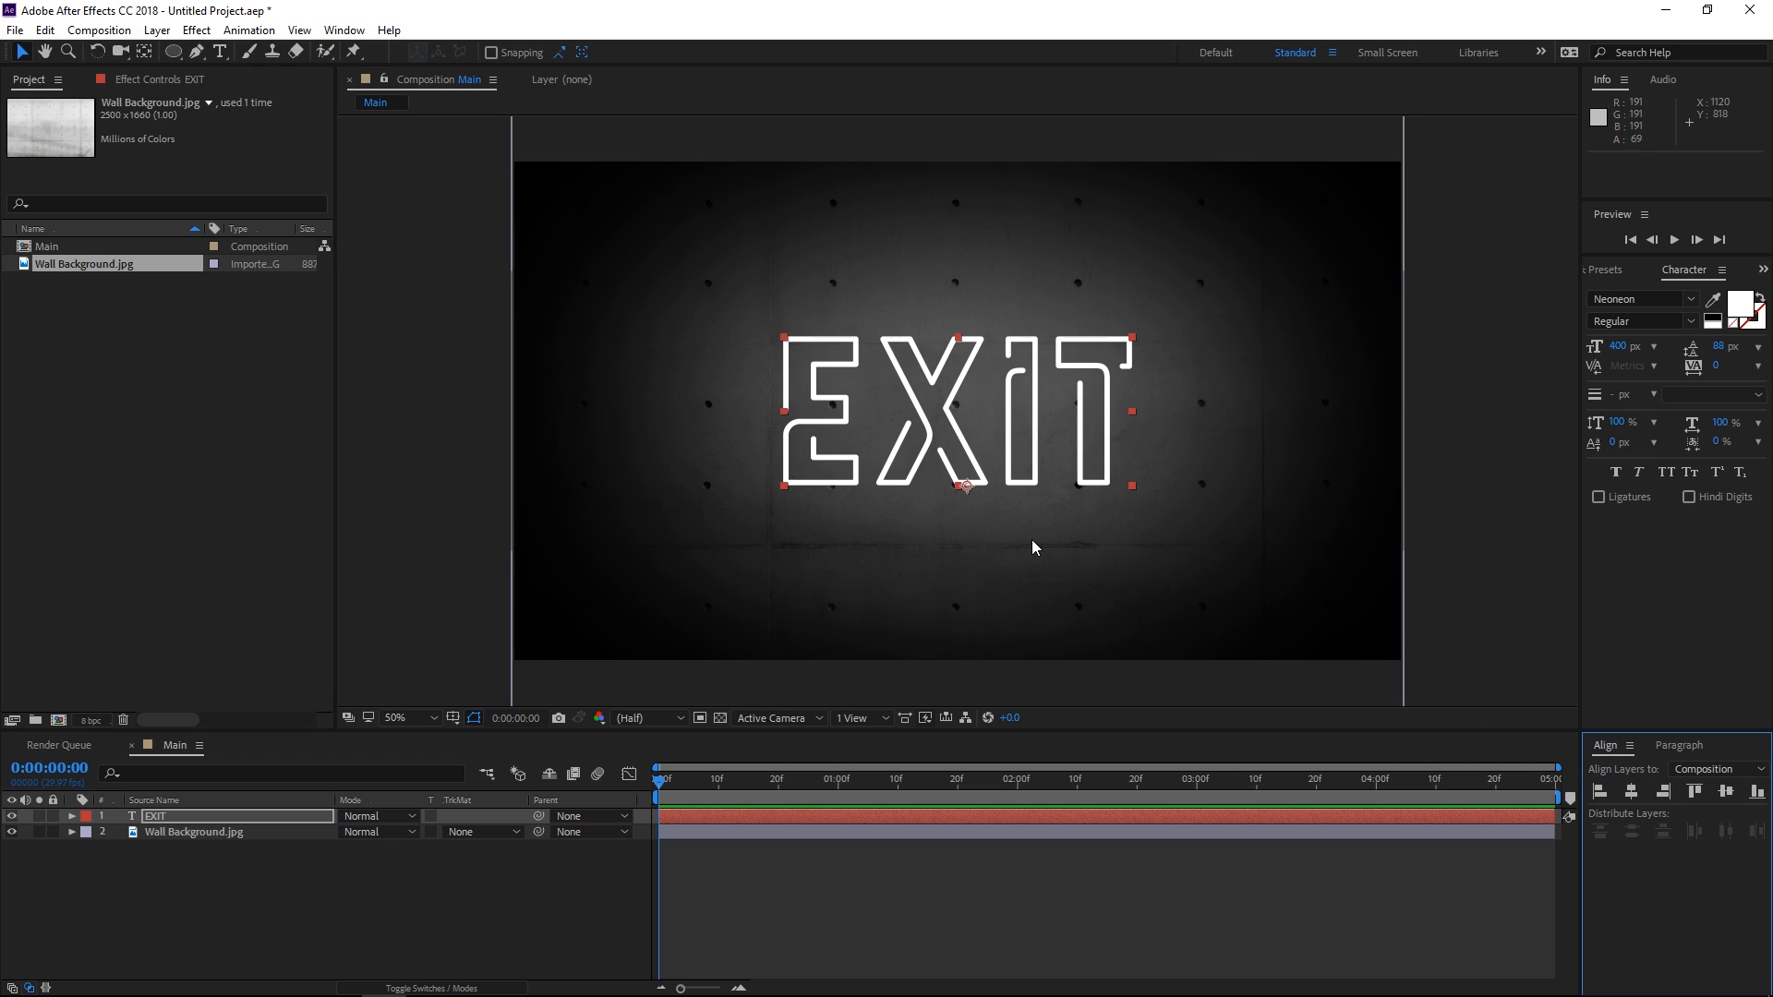
# - Create a white 1920 x 1080 solid layer named Text above the EXIT layer
pyautogui.click(379, 870)
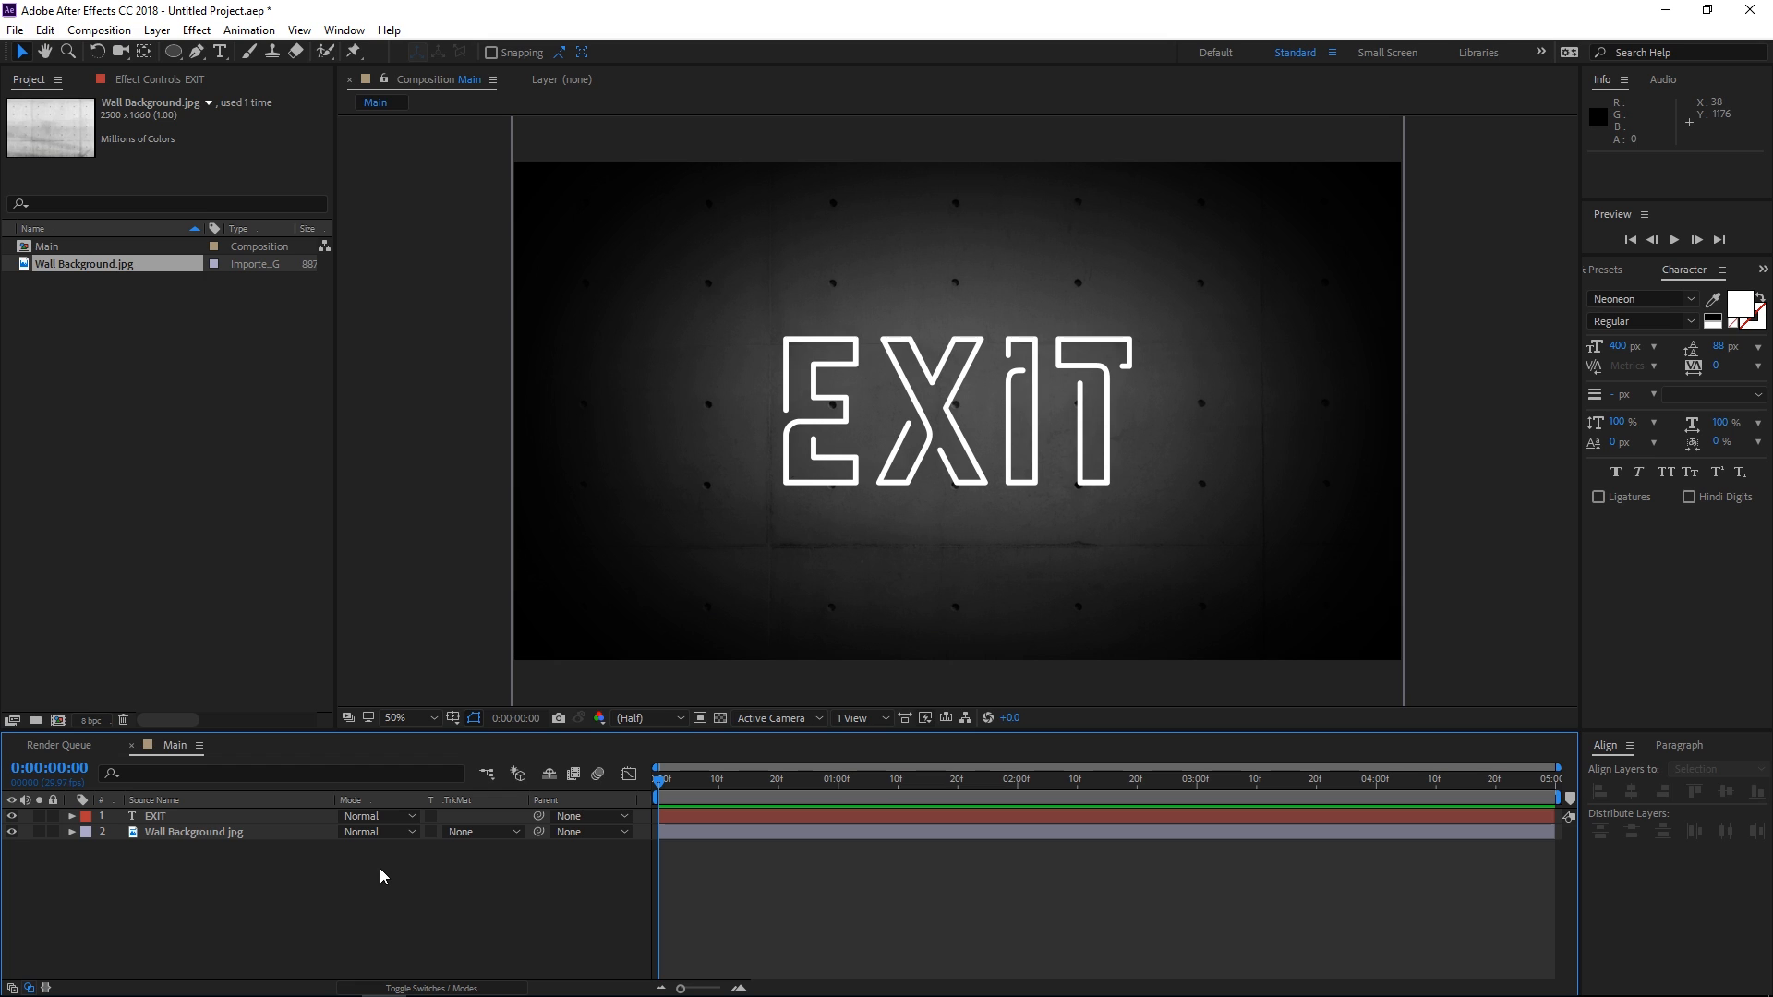
pyautogui.rightClick(380, 868)
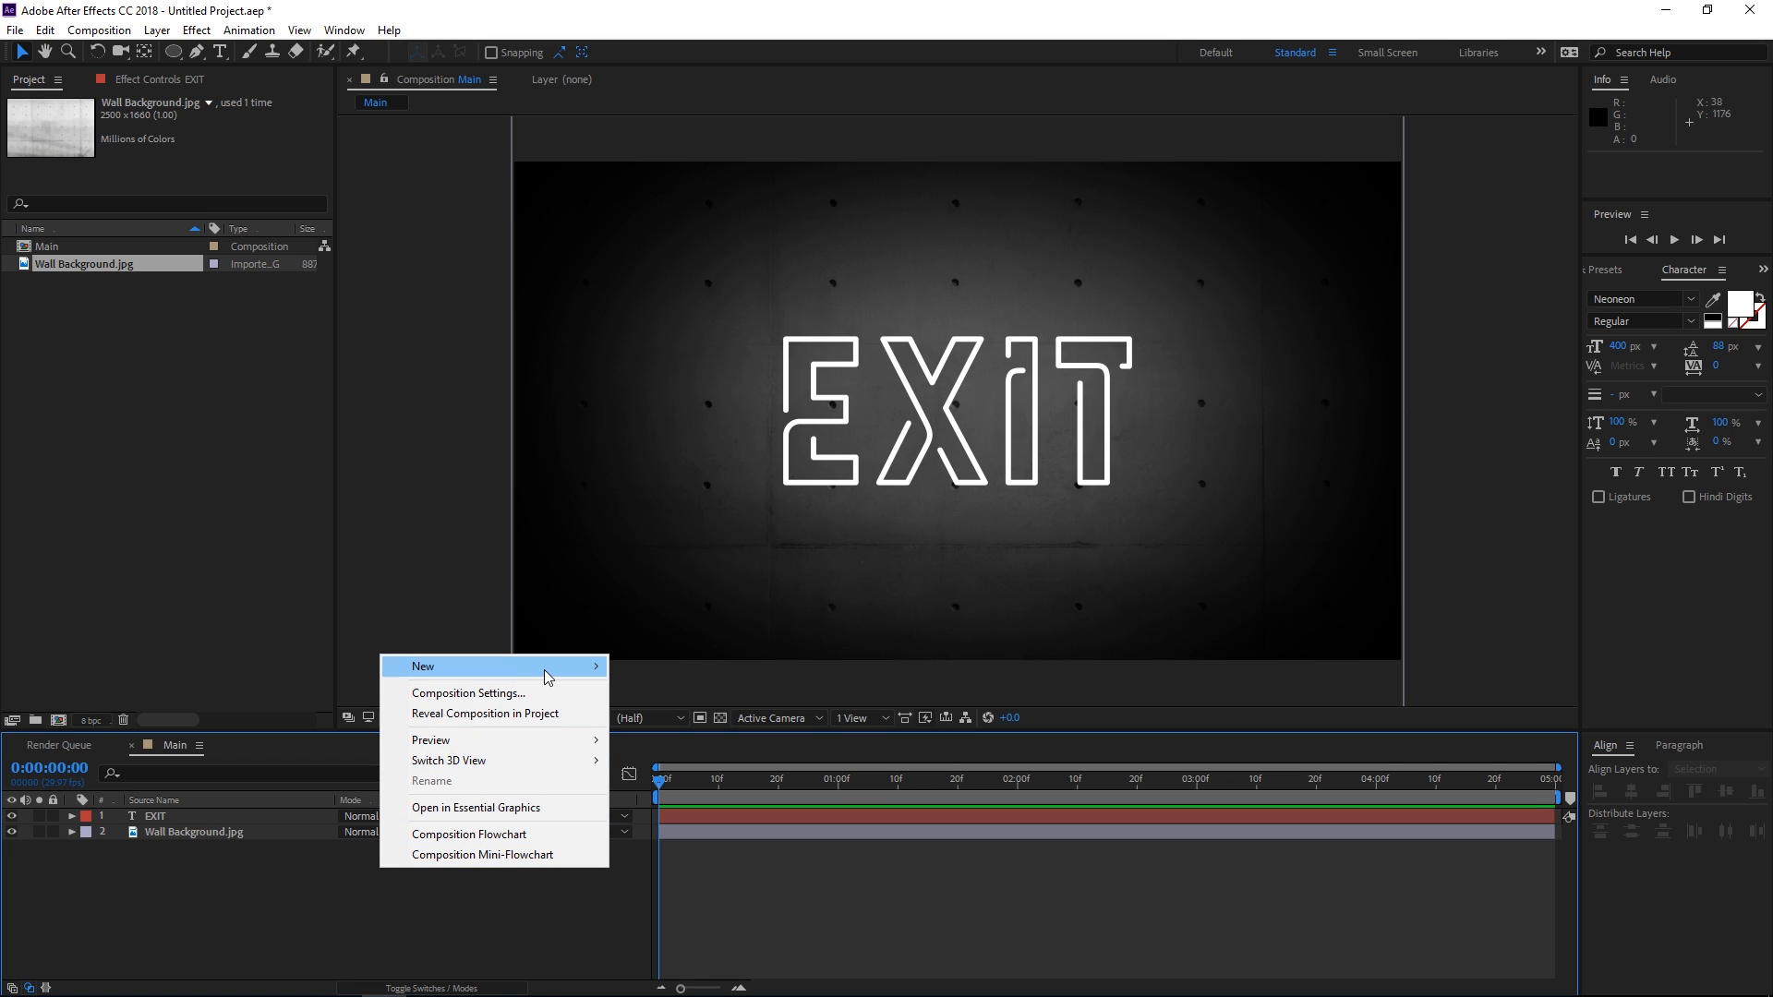
pyautogui.moveTo(600, 667)
pyautogui.click(688, 715)
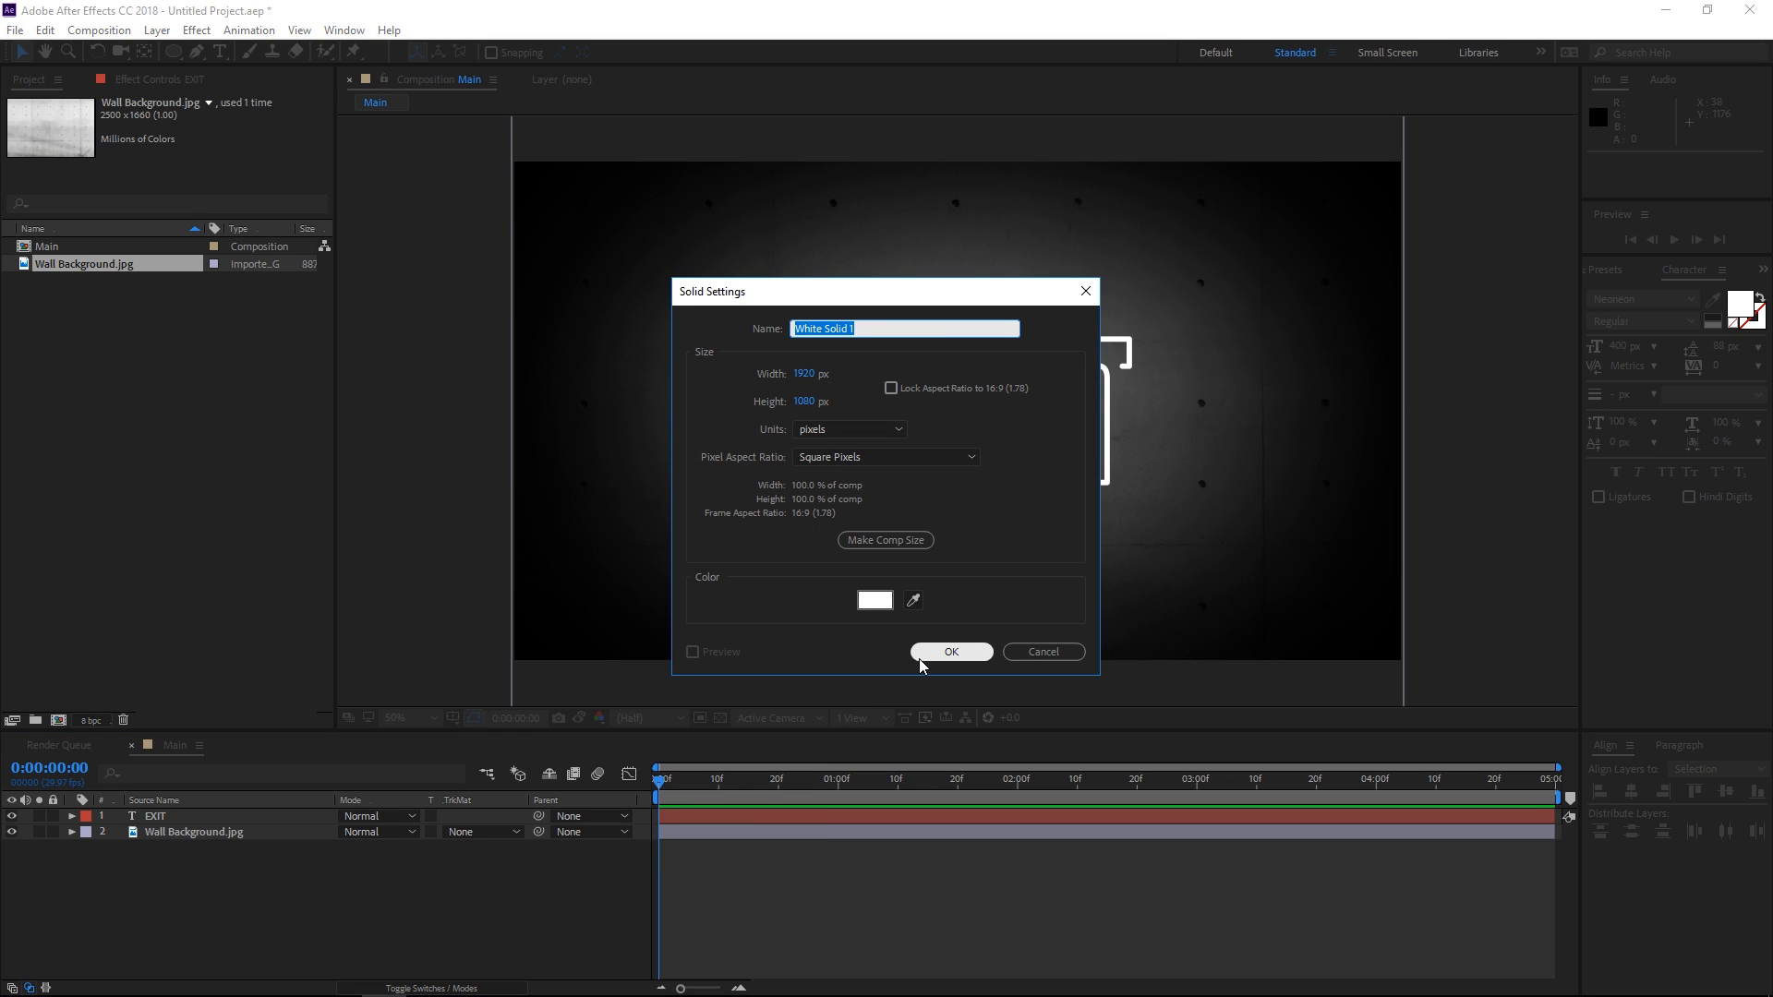
pyautogui.write('Twext')
pyautogui.click(918, 658)
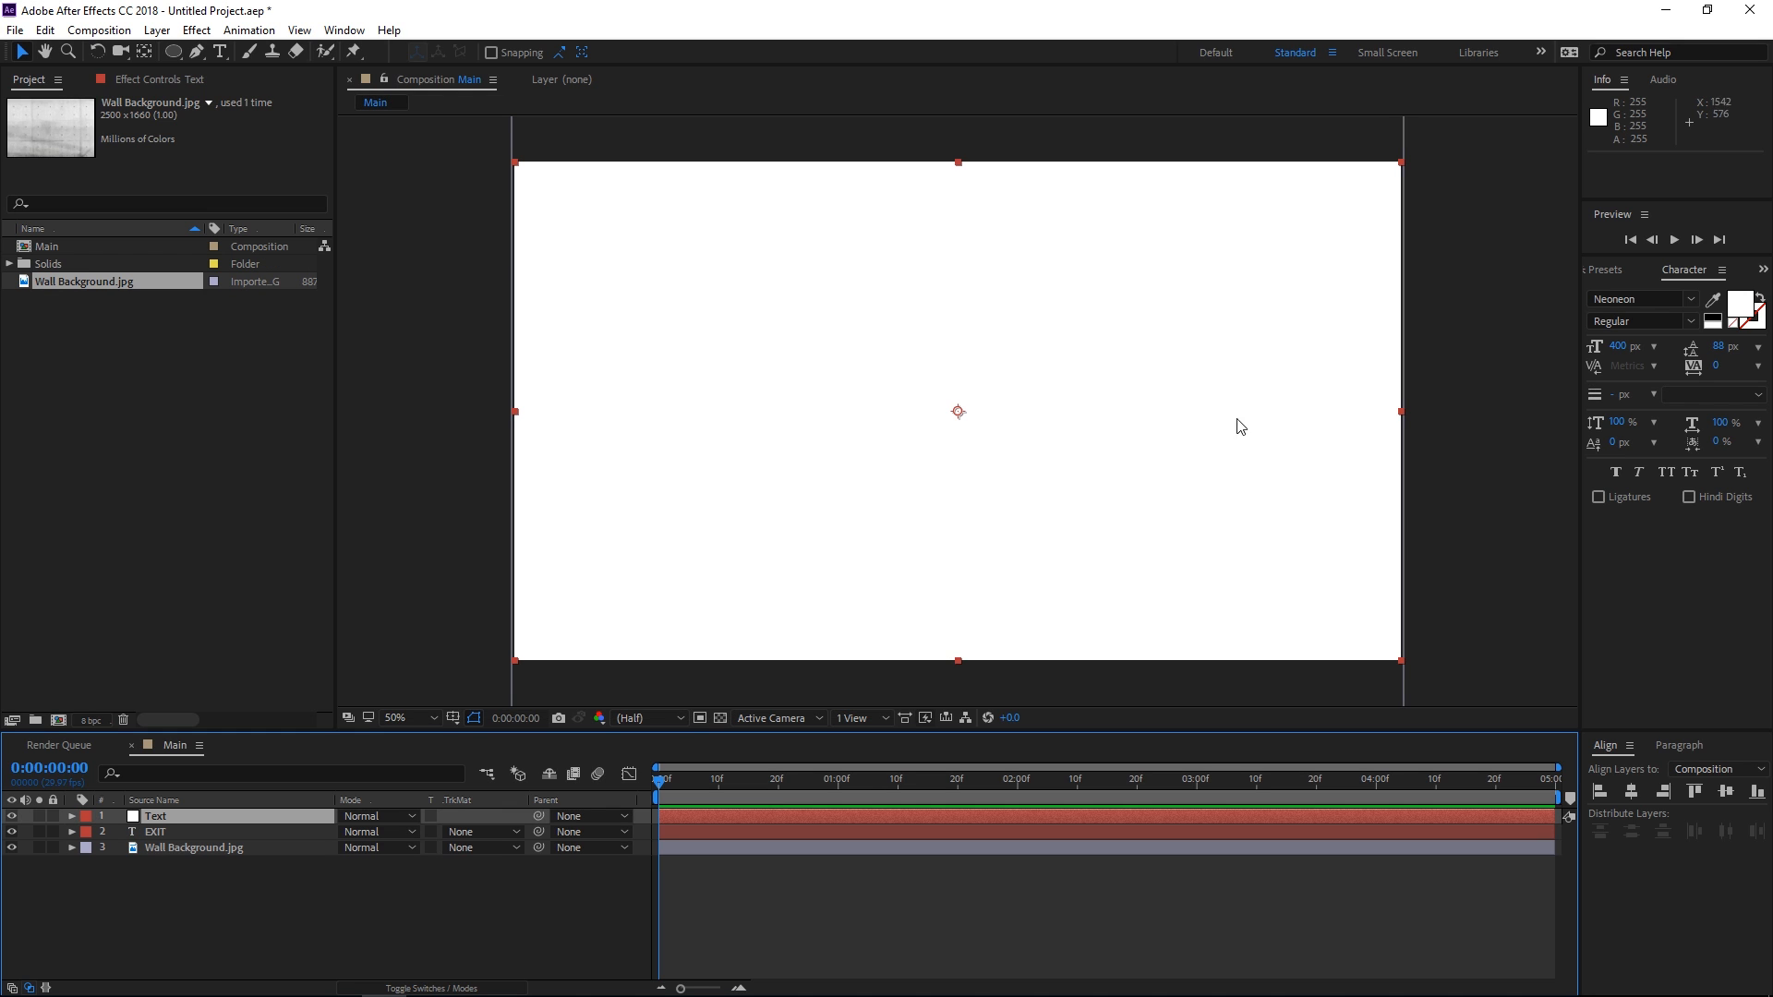
# - Find the Saber effect, apply it to the Text solid, and clear the effect search
pyautogui.click(1617, 268)
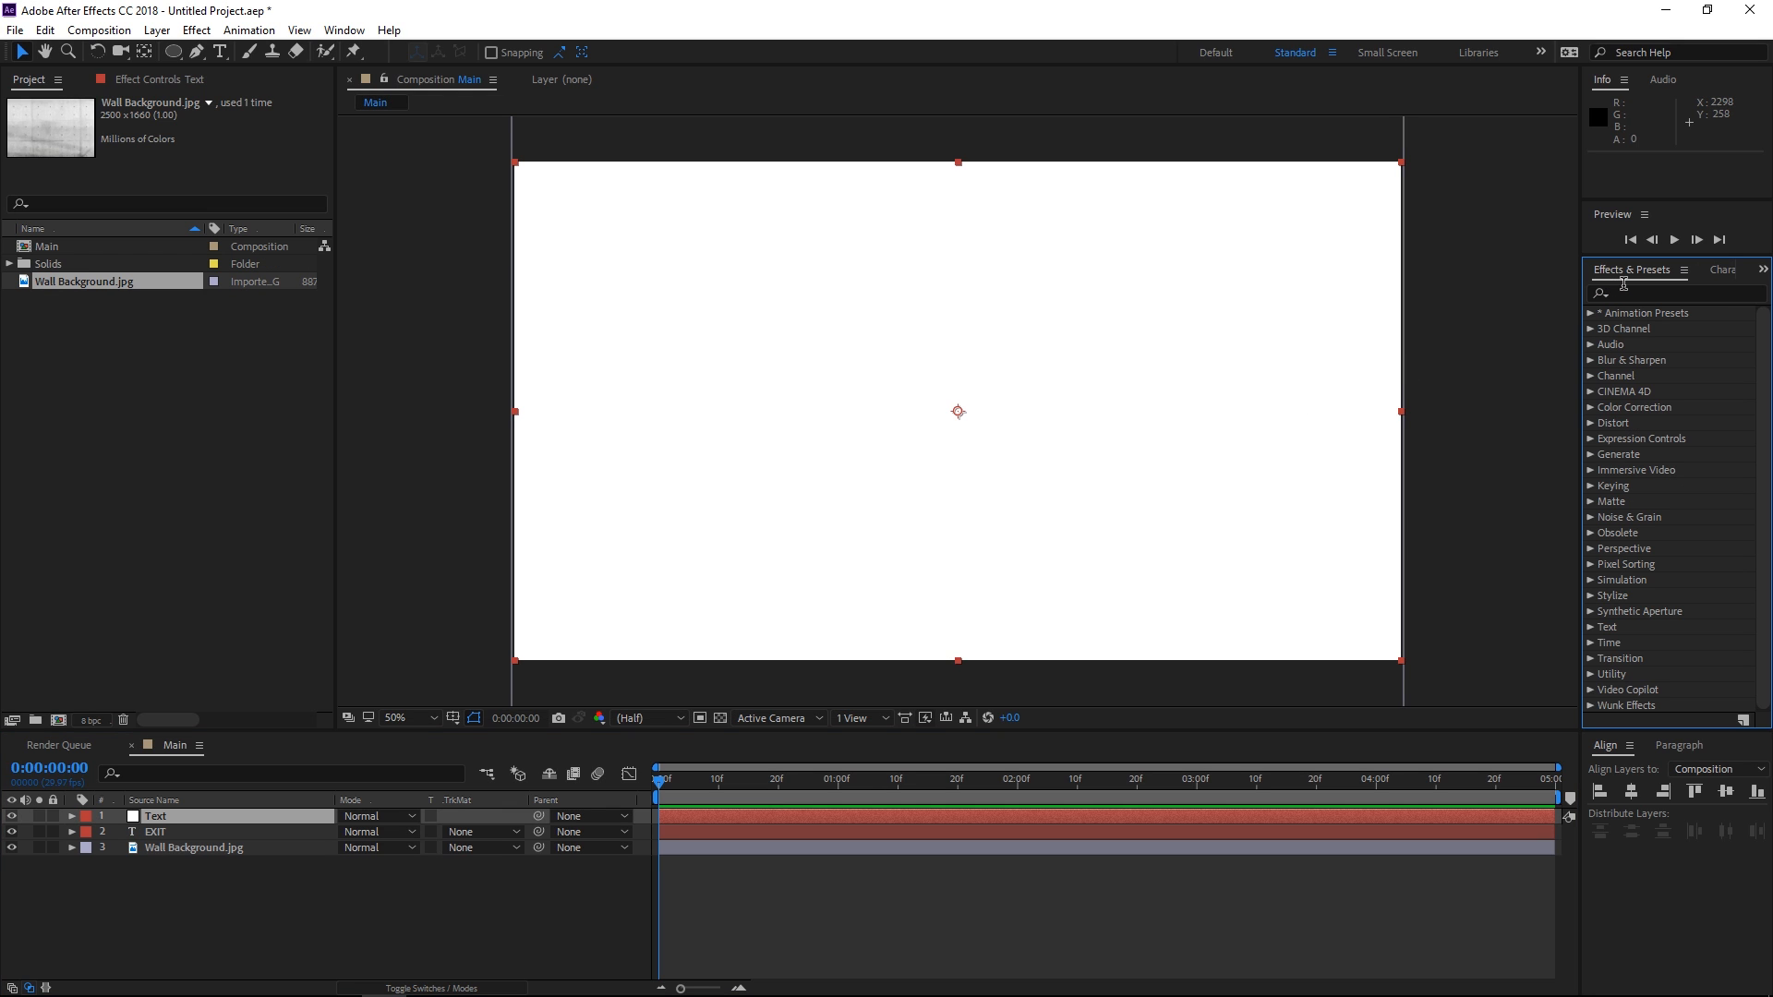
pyautogui.click(1631, 287)
pyautogui.write('sa')
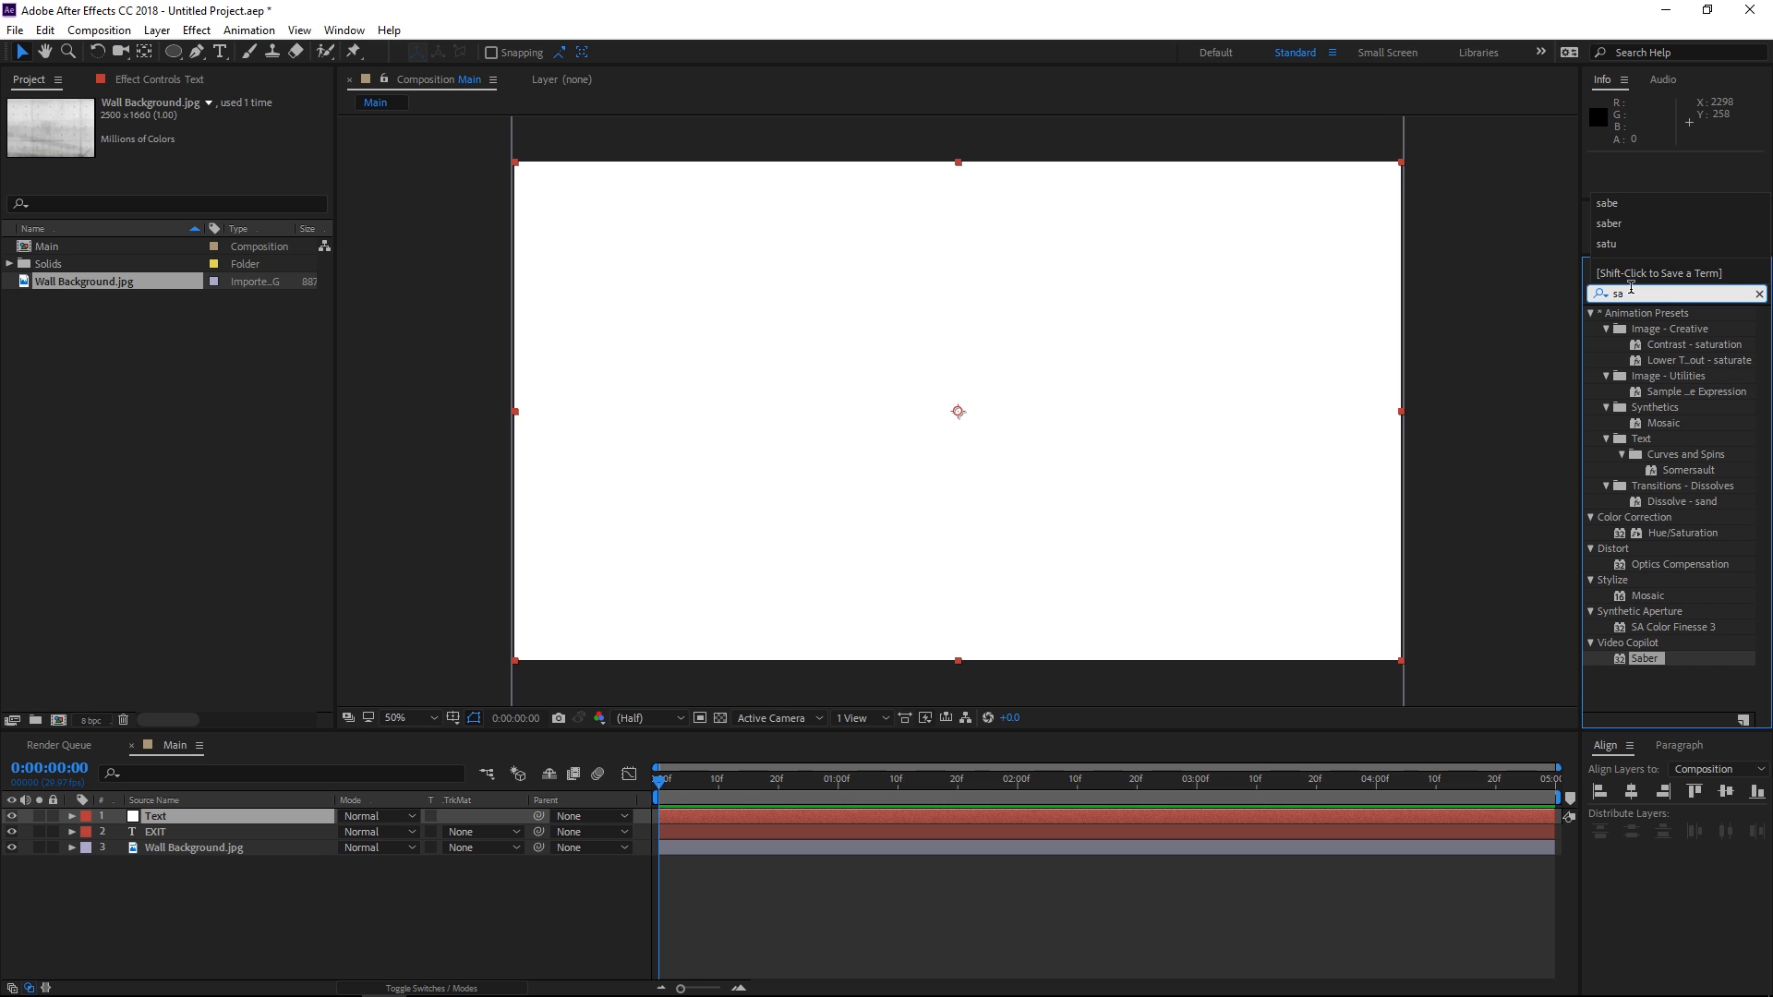
pyautogui.click(1631, 659)
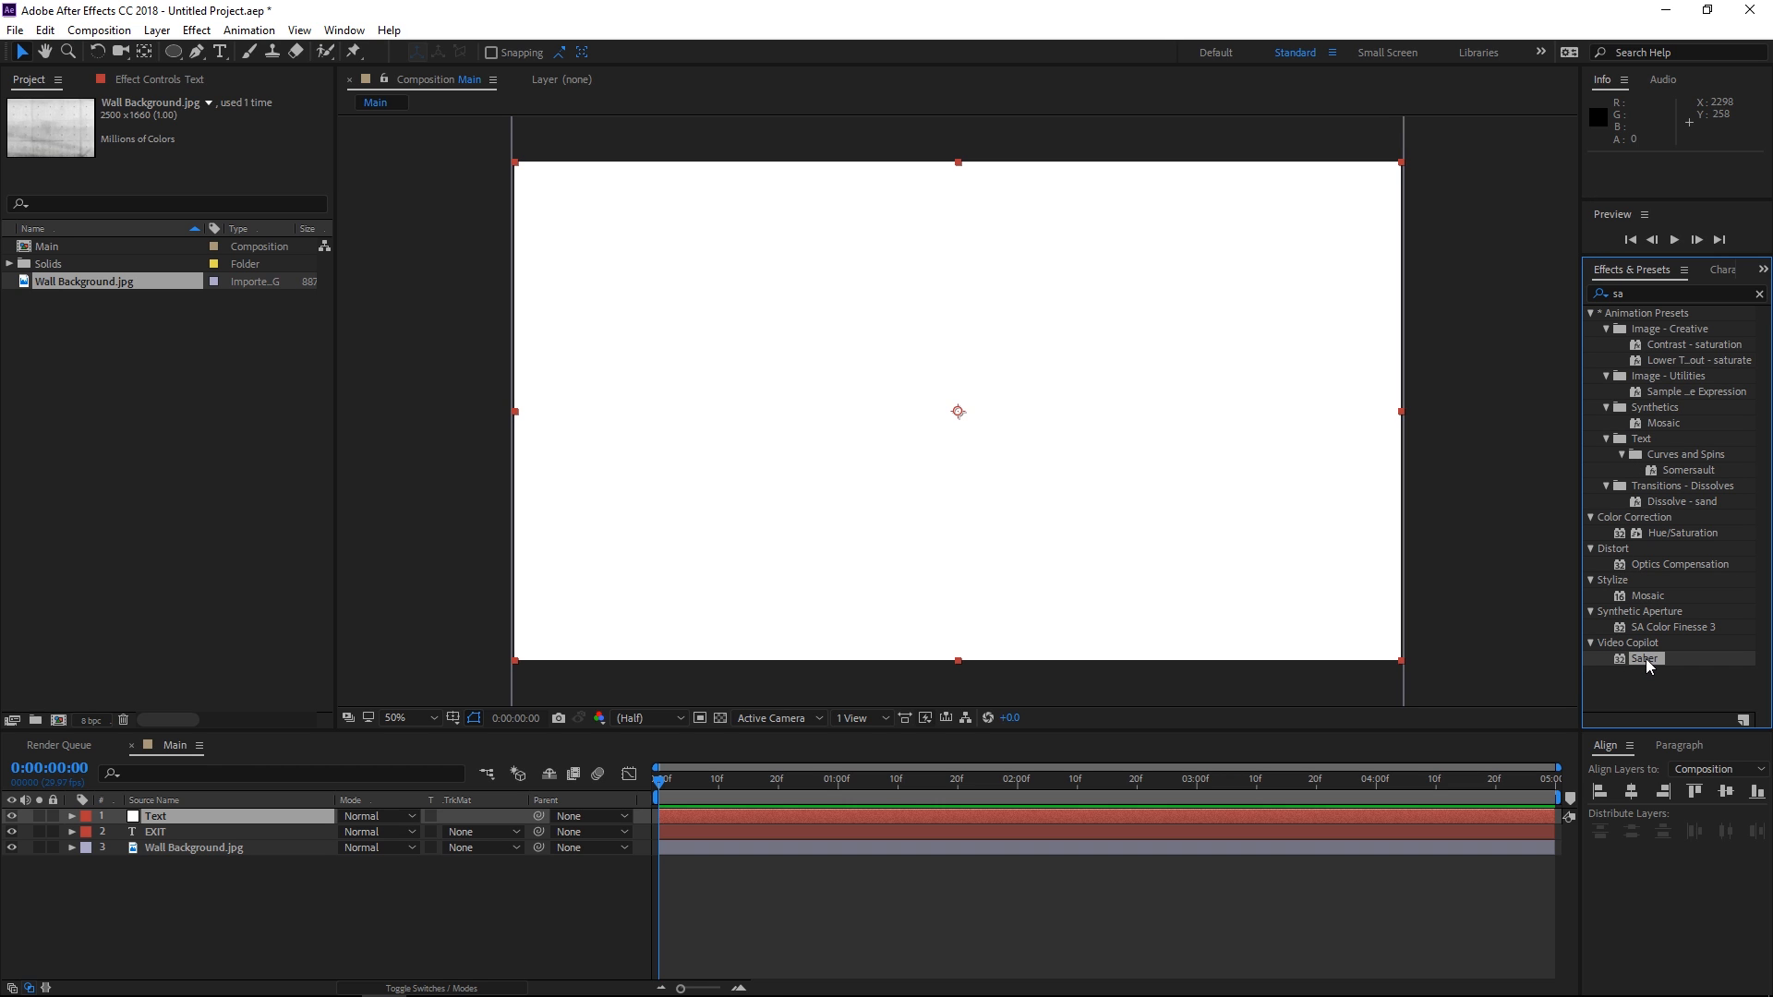
pyautogui.moveTo(1643, 657); pyautogui.dragTo(251, 824)
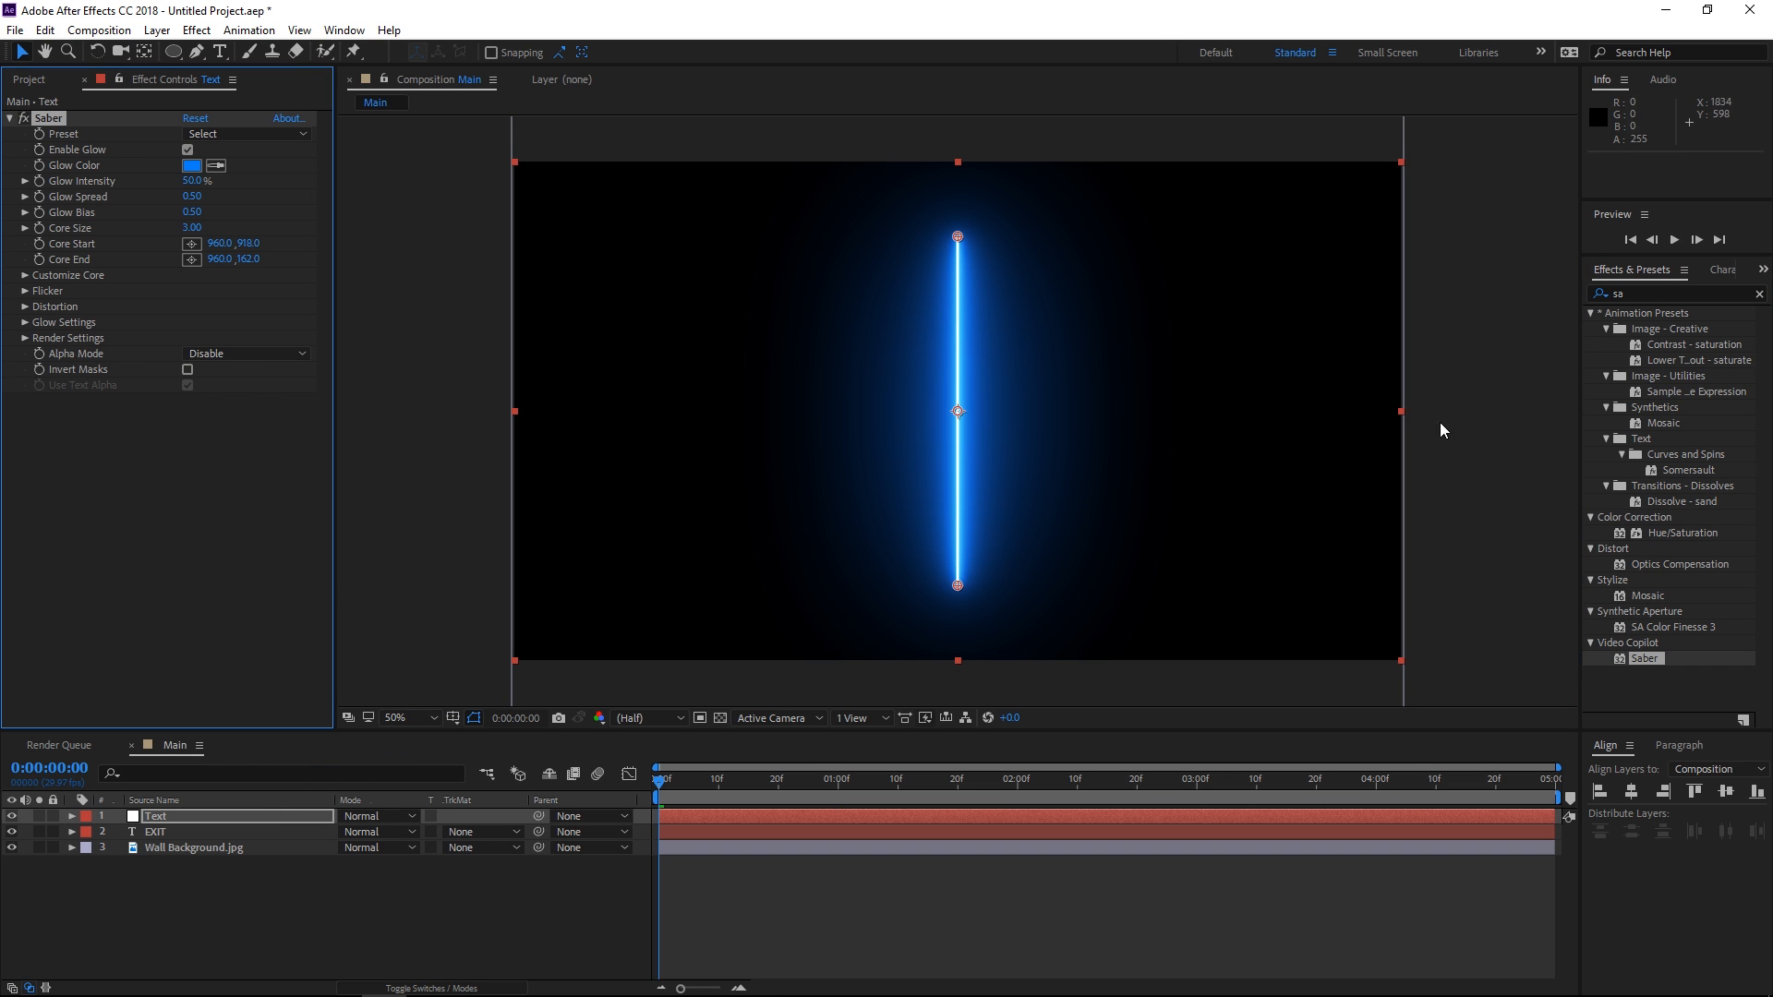
pyautogui.click(1760, 293)
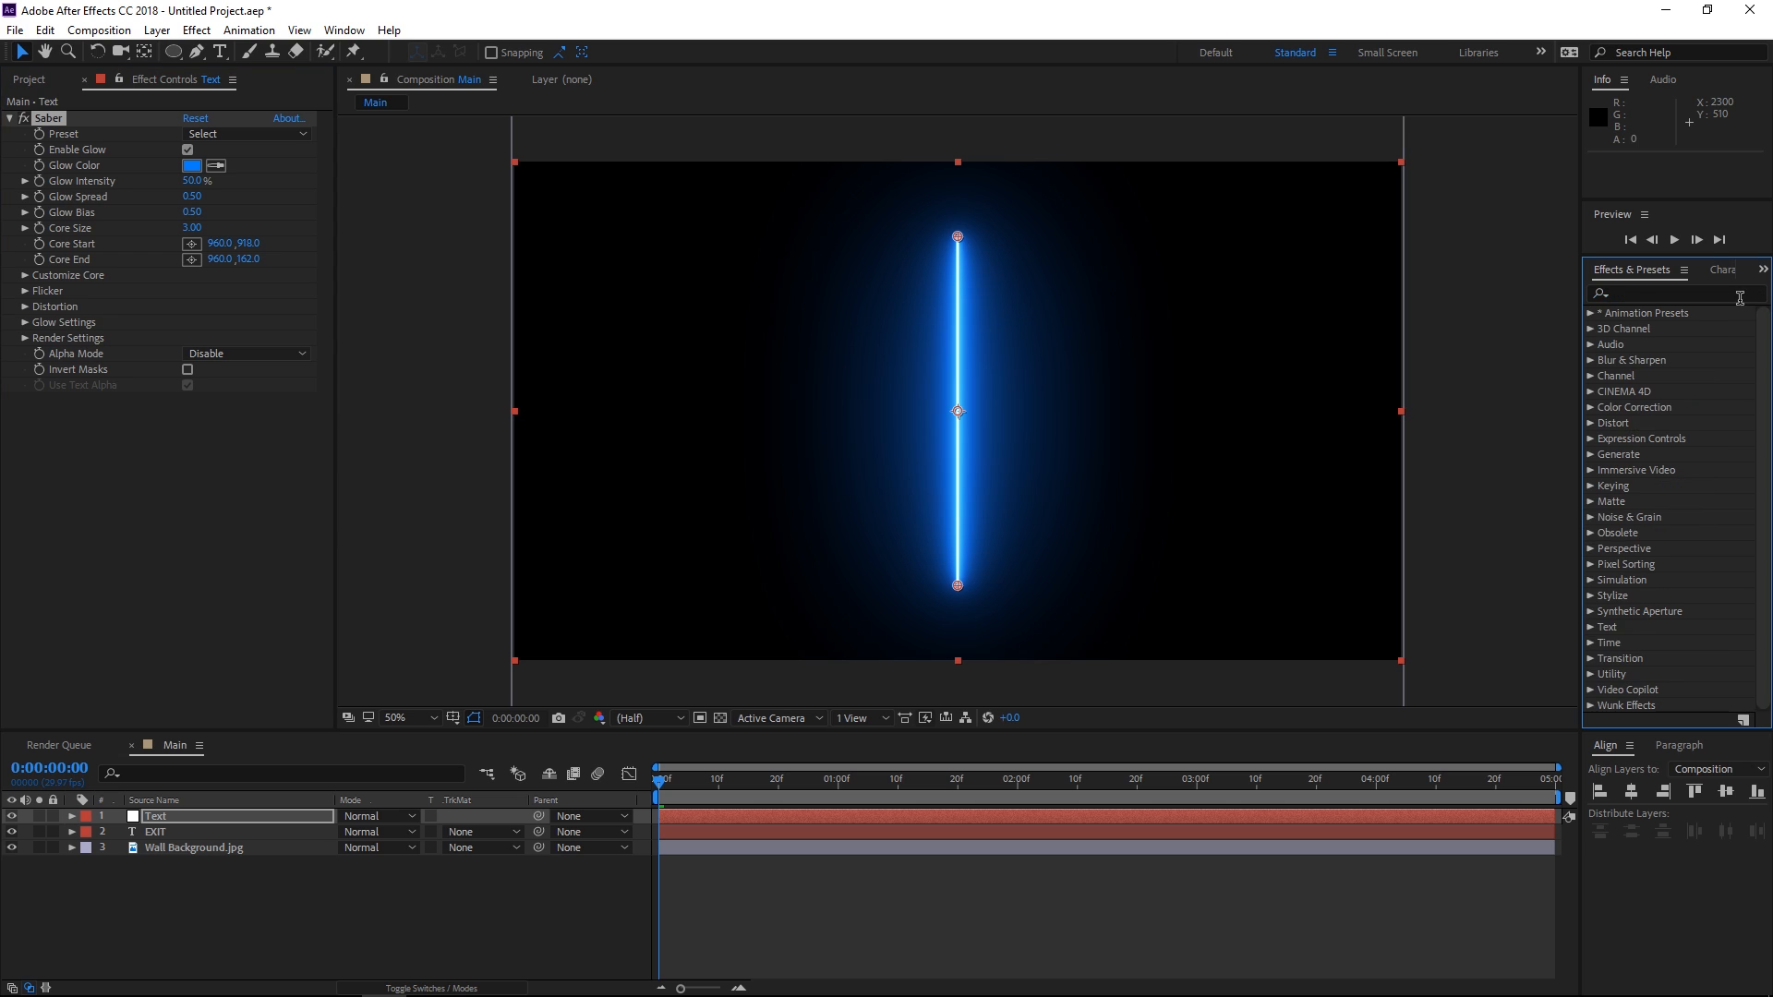
# - Set Saber's Composite Settings to Transparent in its render settings
pyautogui.click(24, 337)
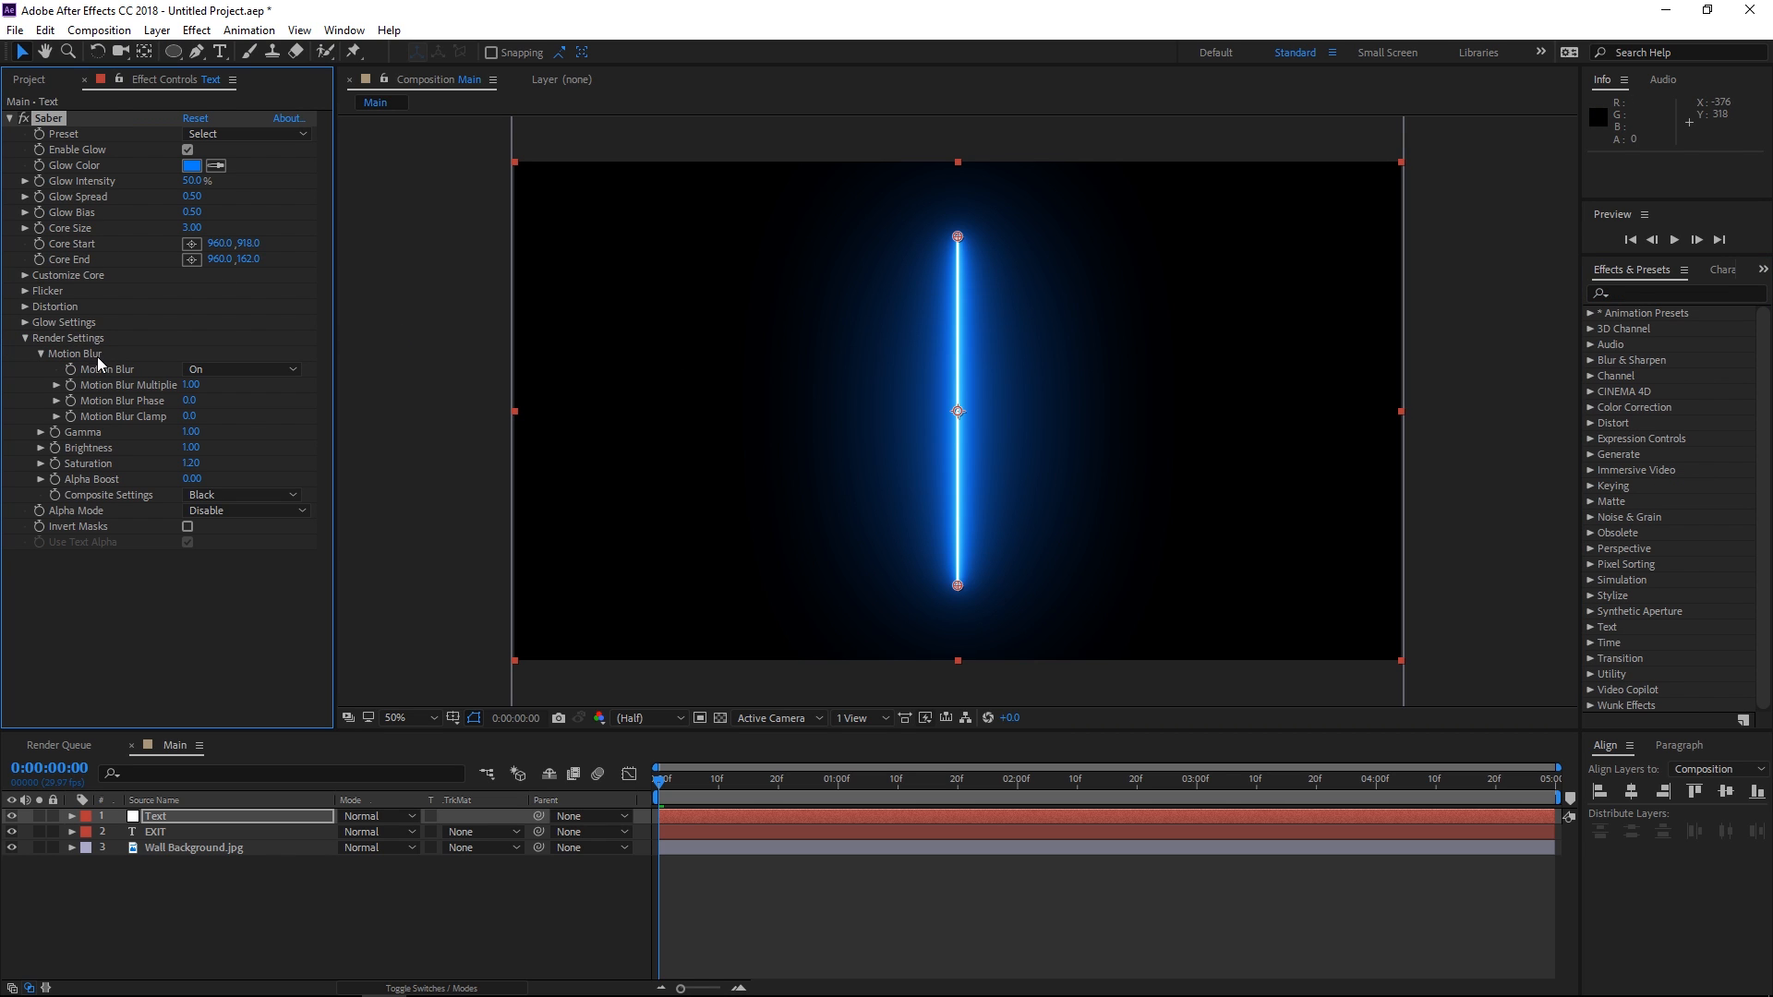
pyautogui.click(199, 496)
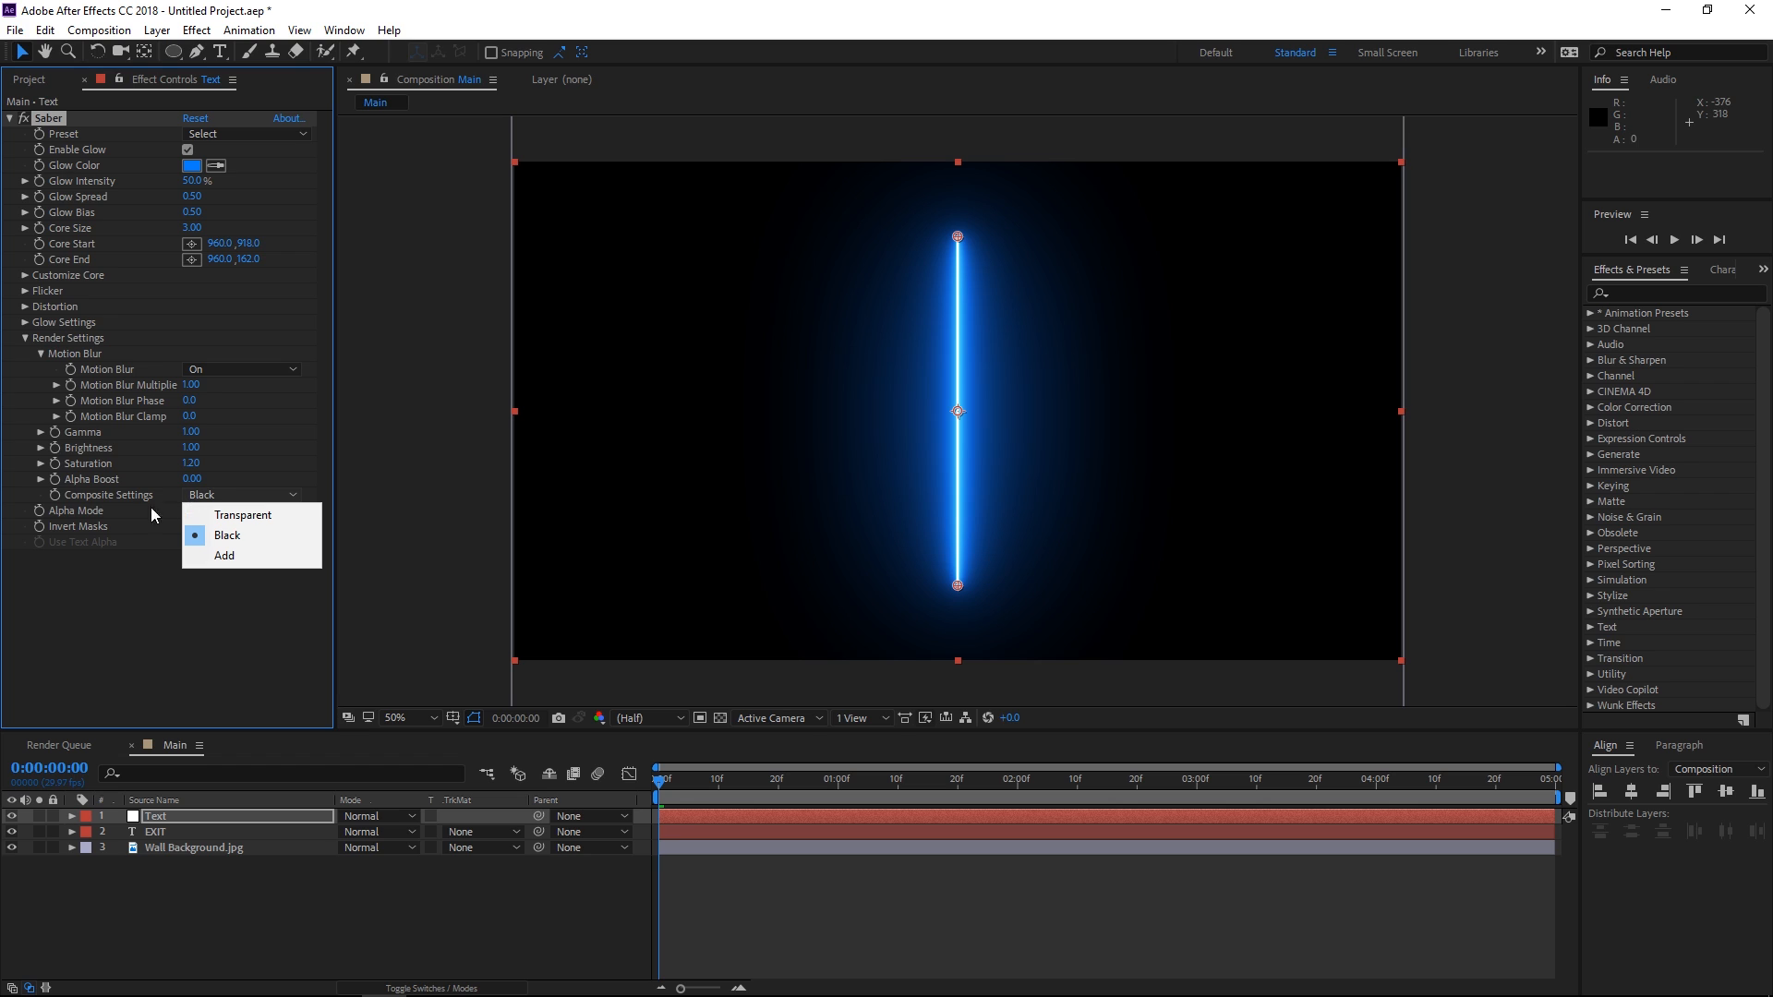
pyautogui.click(217, 515)
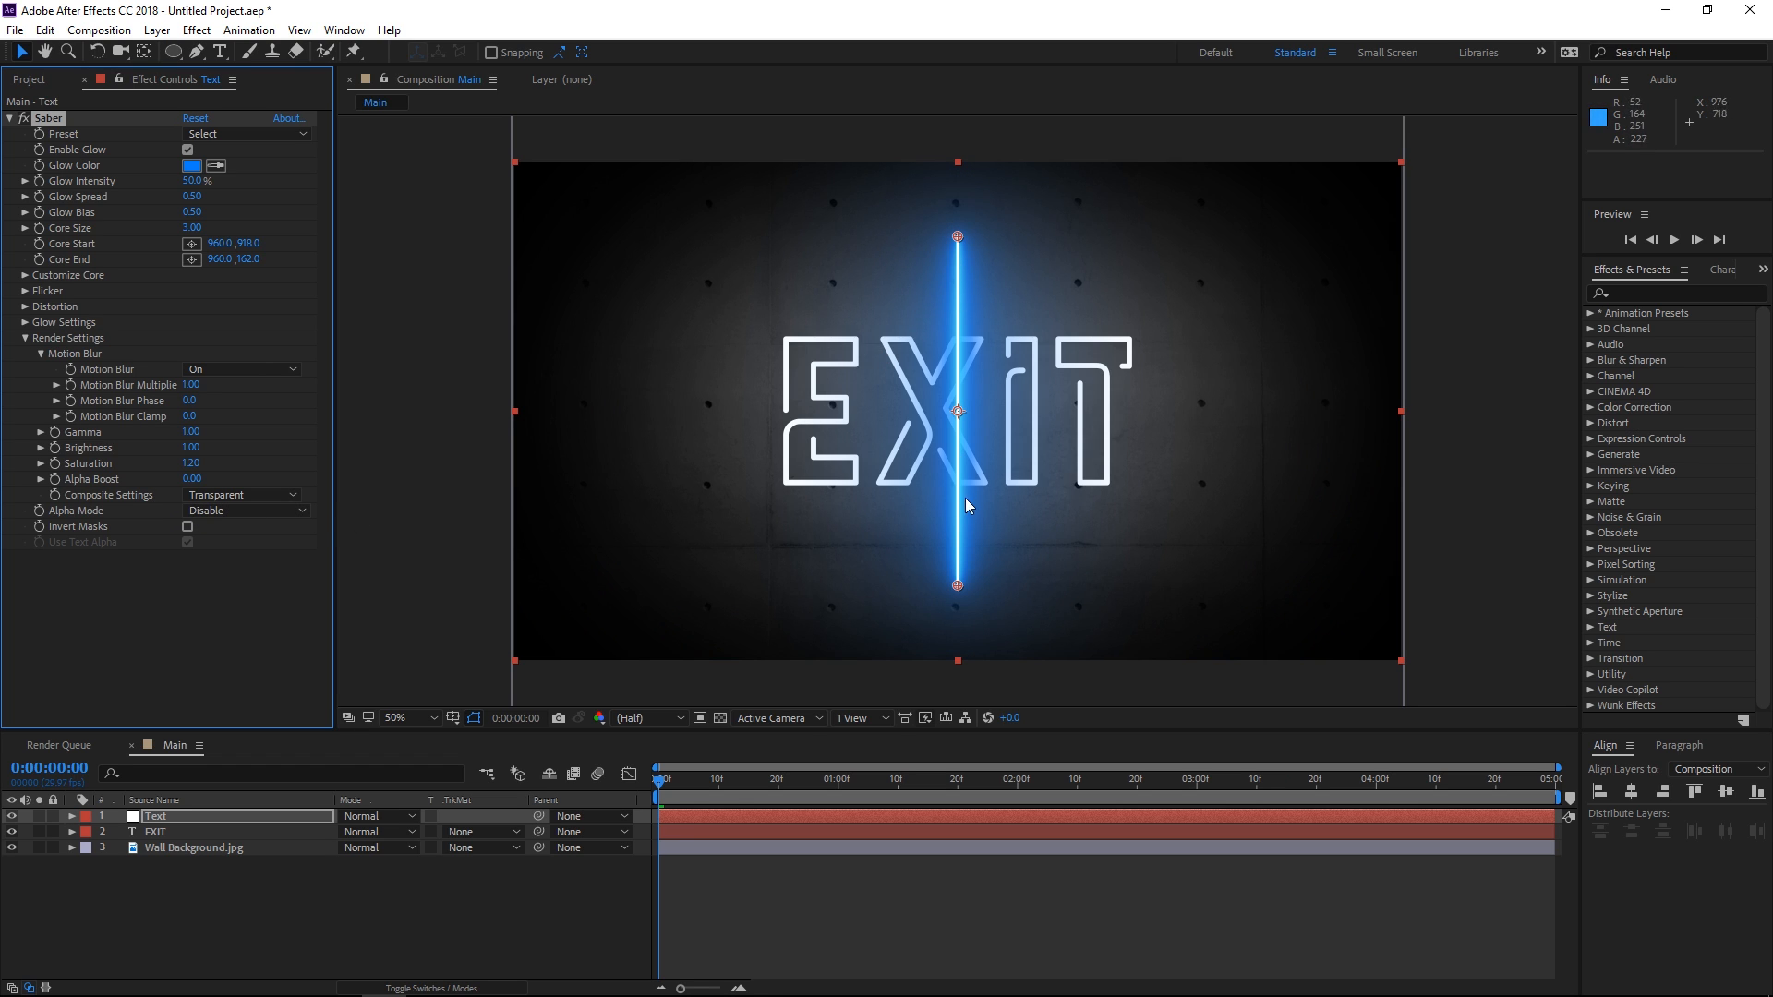
pyautogui.click(26, 338)
# - Set Saber's Core Type to Text Layer and choose the EXIT layer as its source text
pyautogui.click(26, 275)
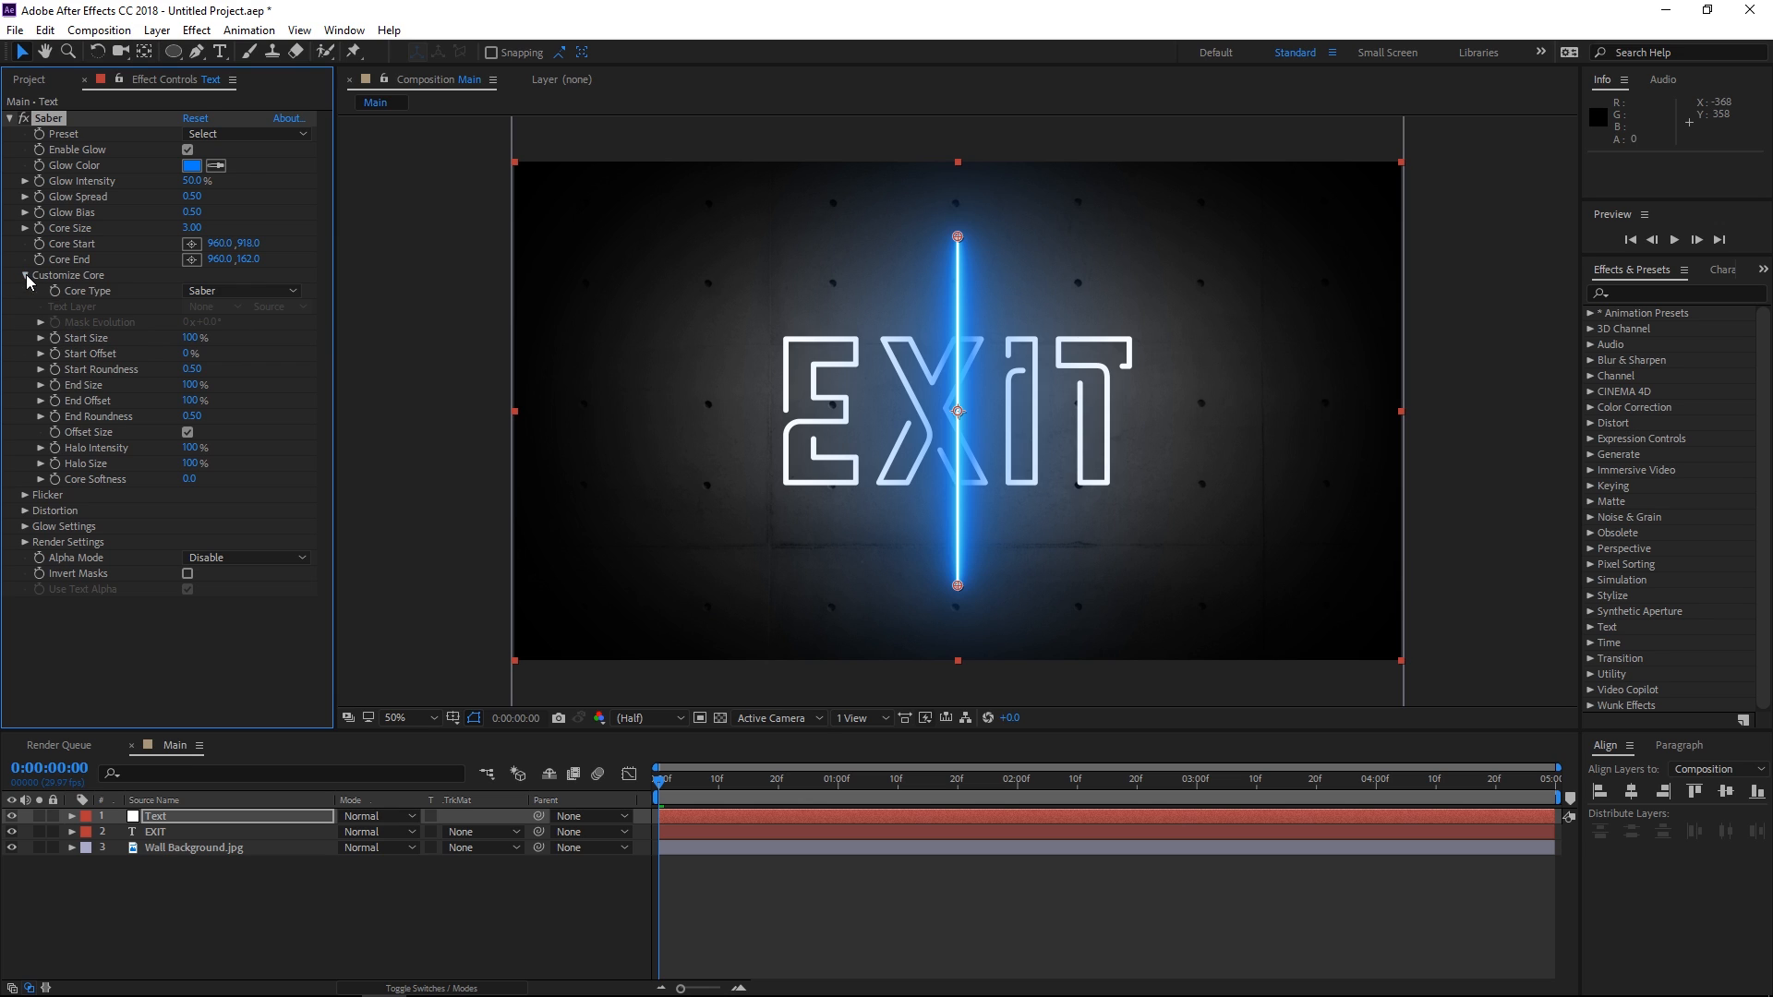
pyautogui.click(213, 291)
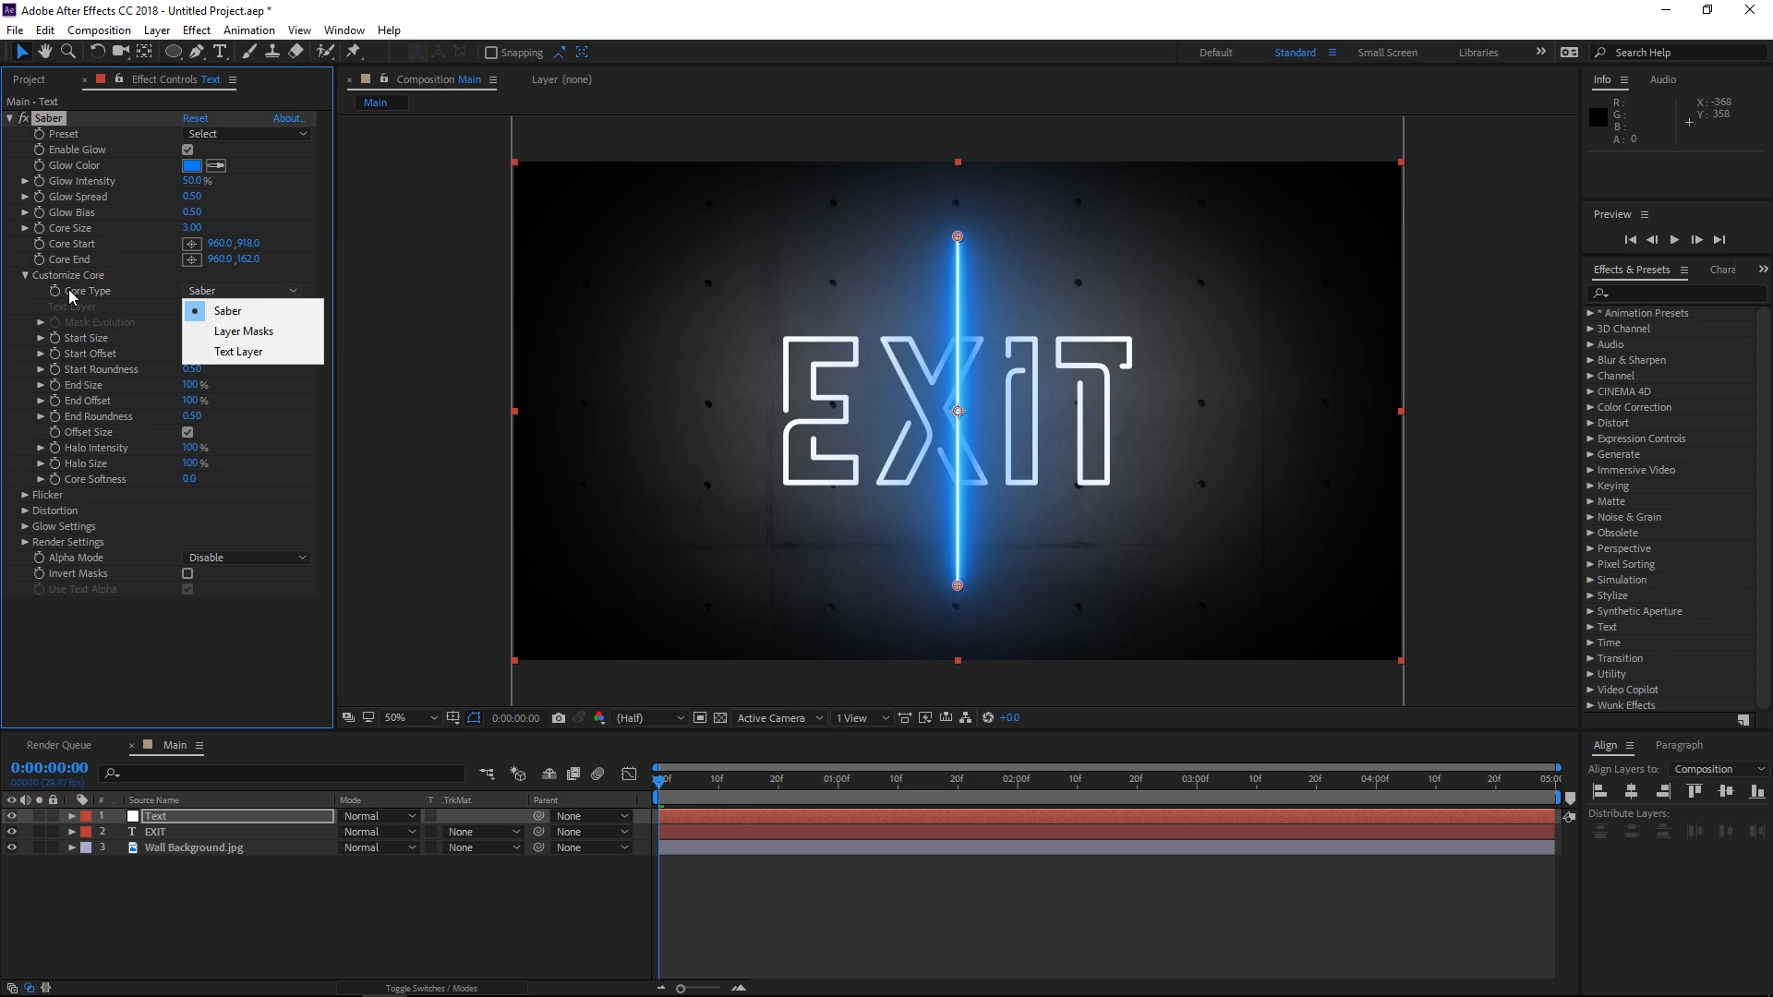
pyautogui.click(272, 352)
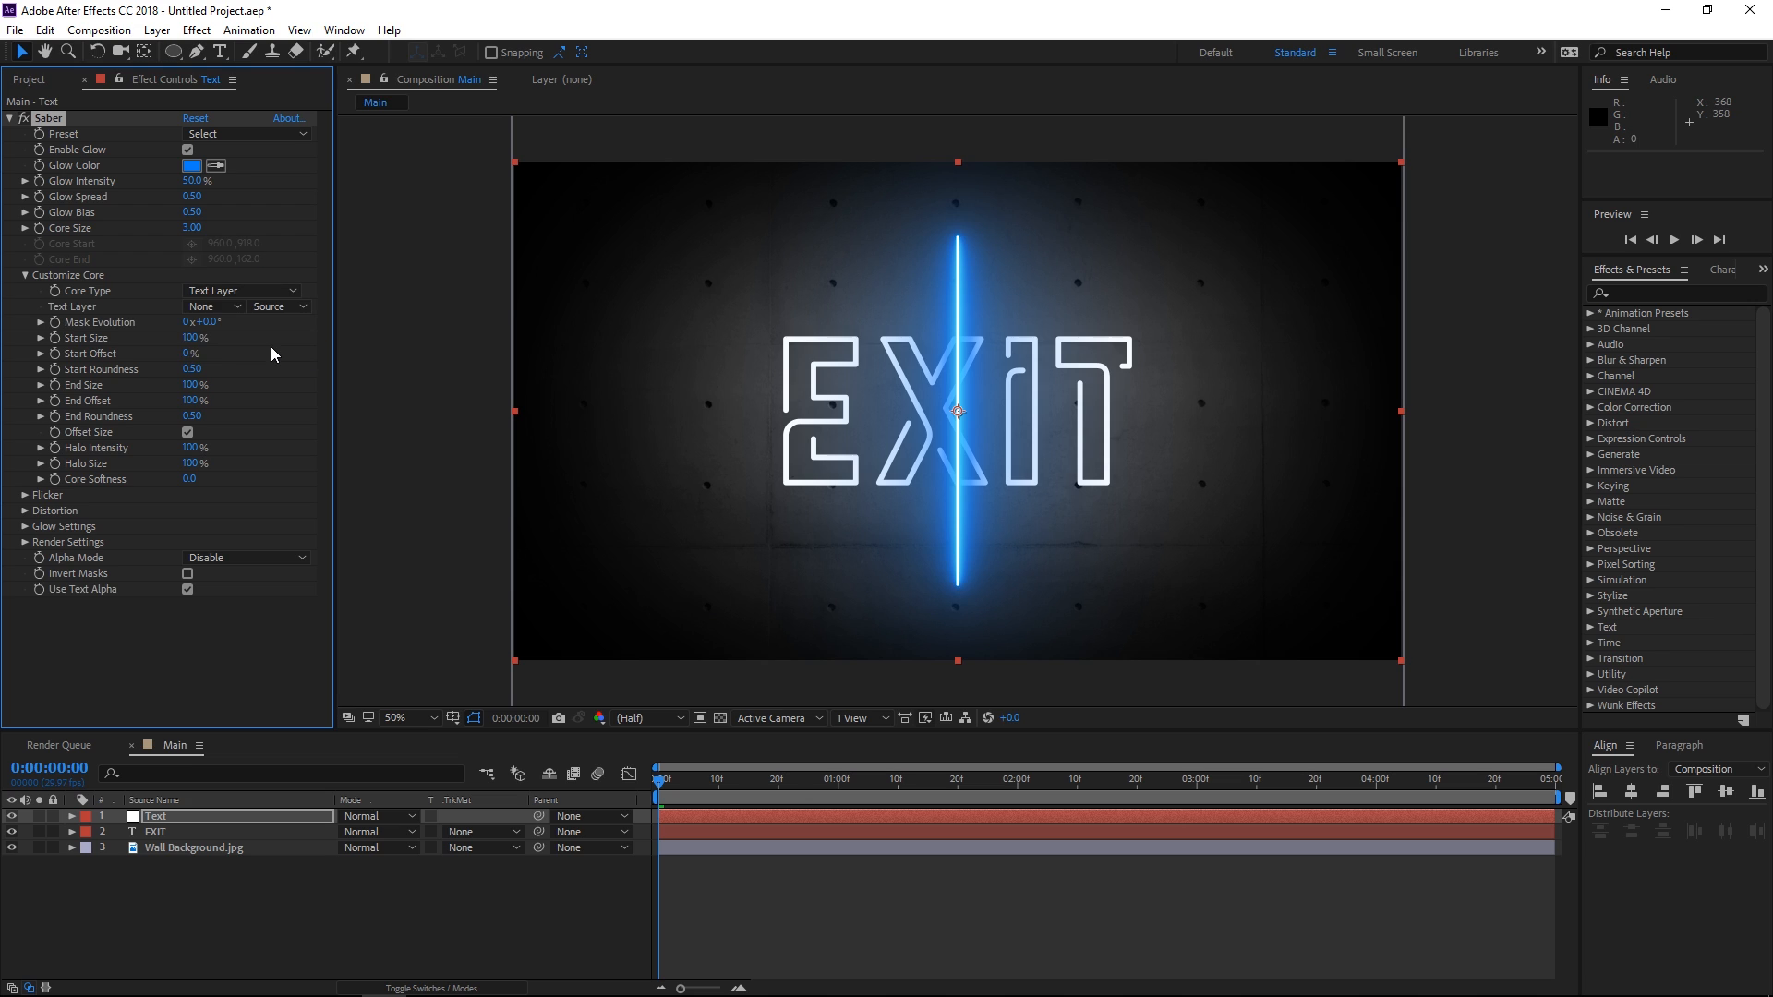
pyautogui.click(227, 307)
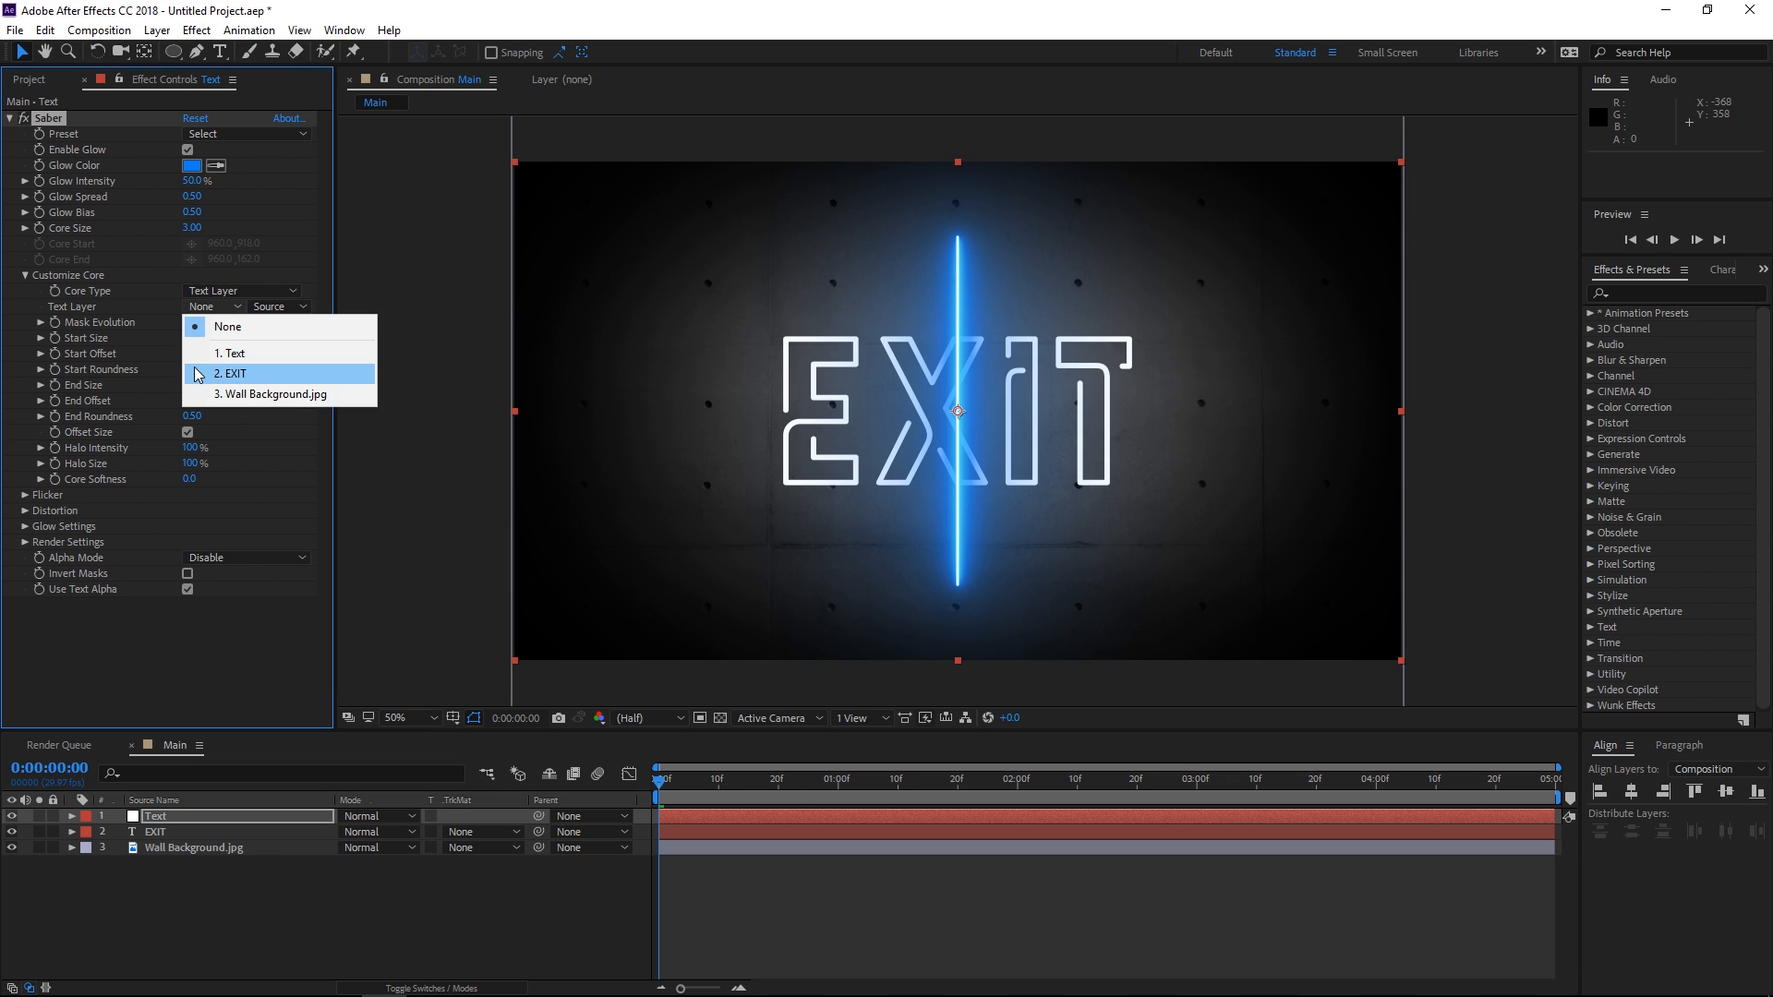
pyautogui.click(231, 374)
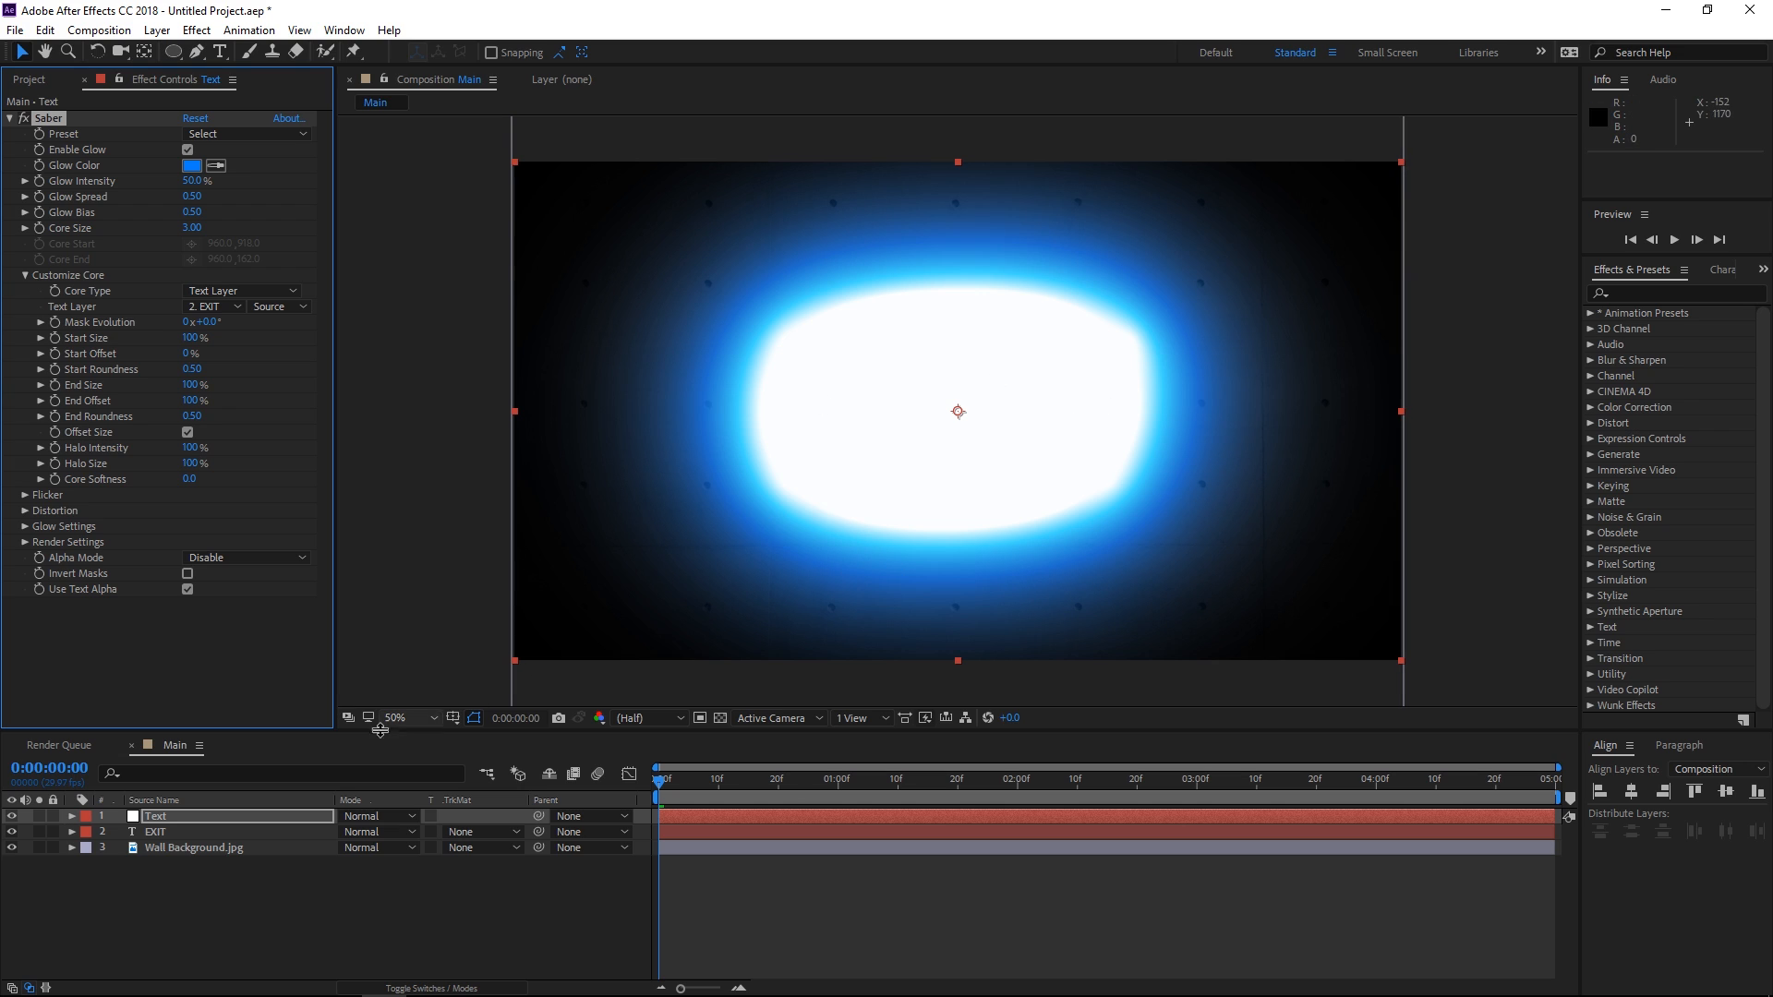
# - Hide the EXIT layer and apply the Neon preset to the Text layer's Saber effect
pyautogui.click(12, 833)
pyautogui.click(159, 833)
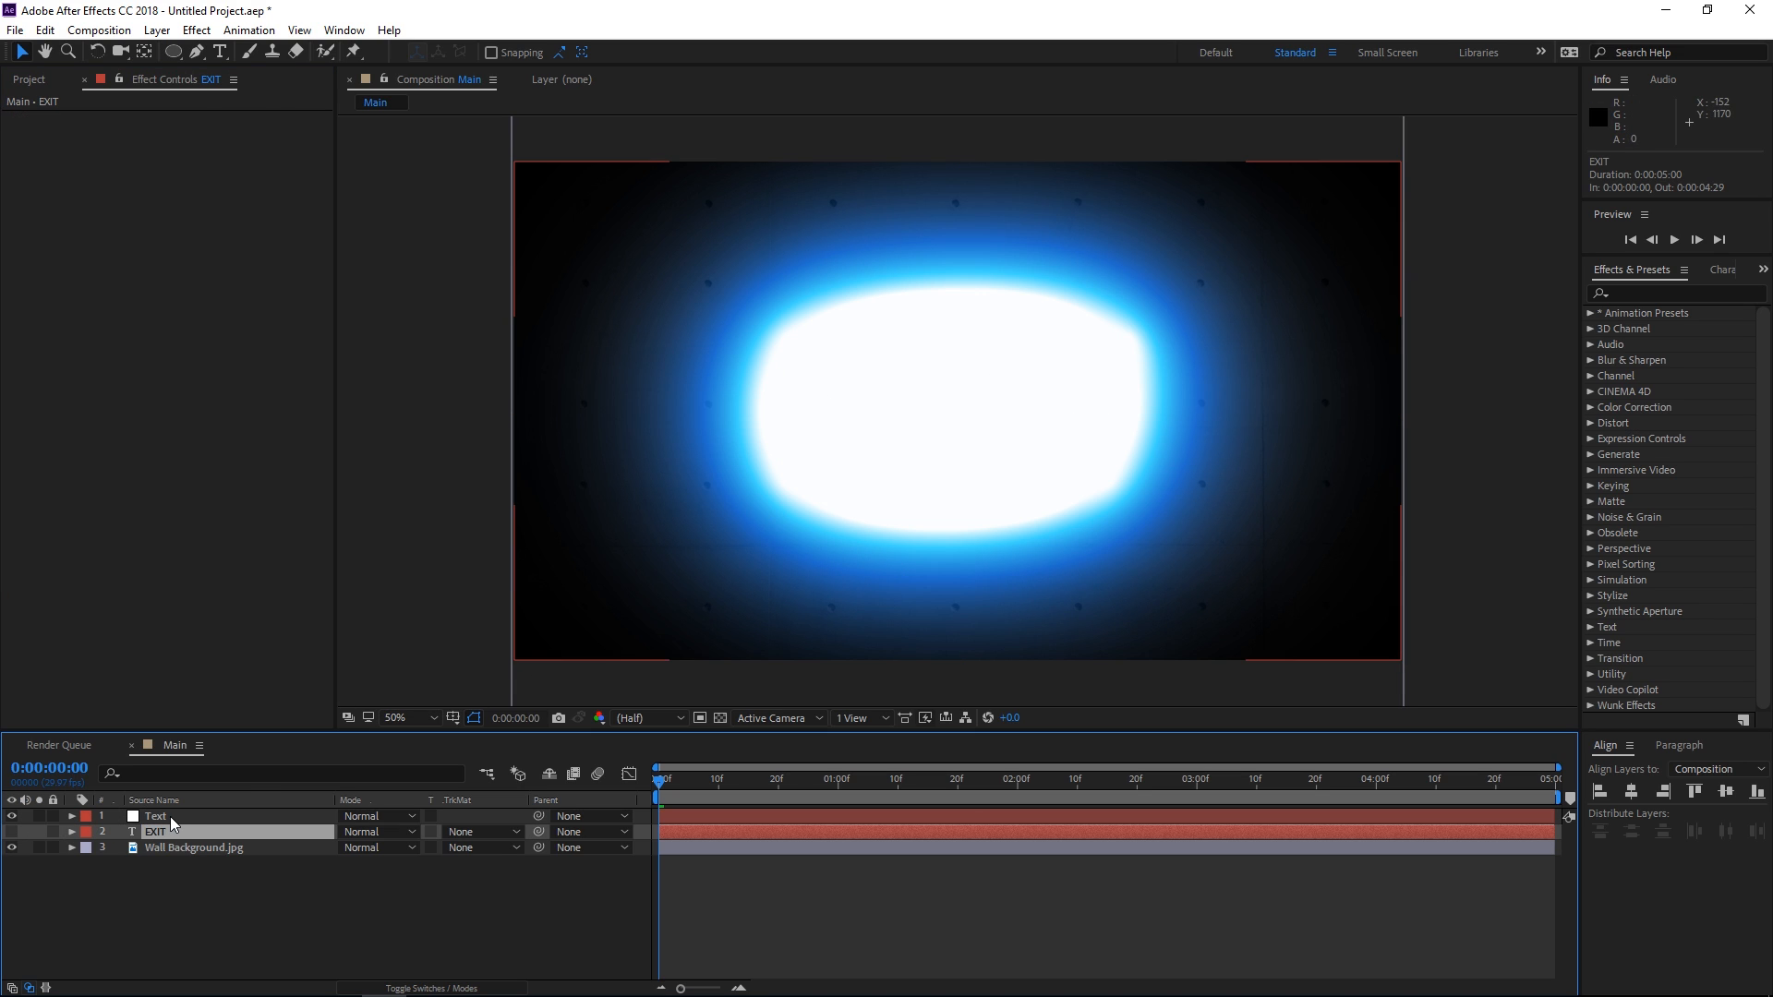
pyautogui.click(168, 817)
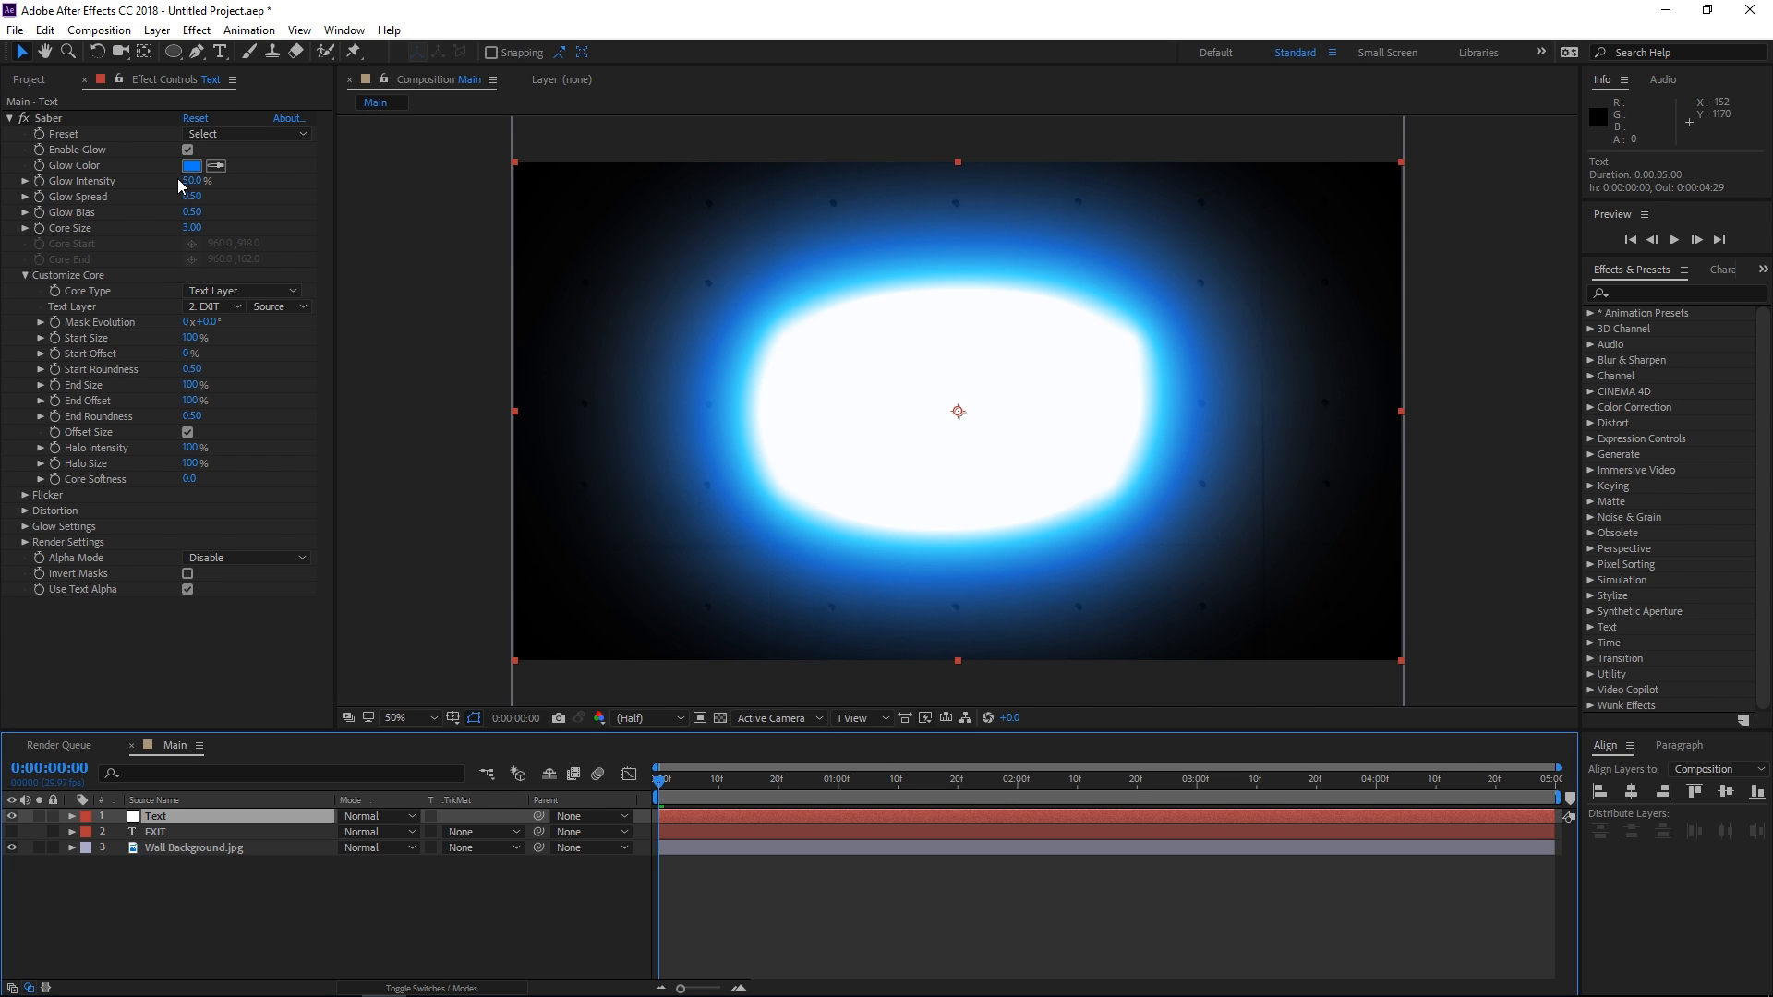
pyautogui.click(182, 134)
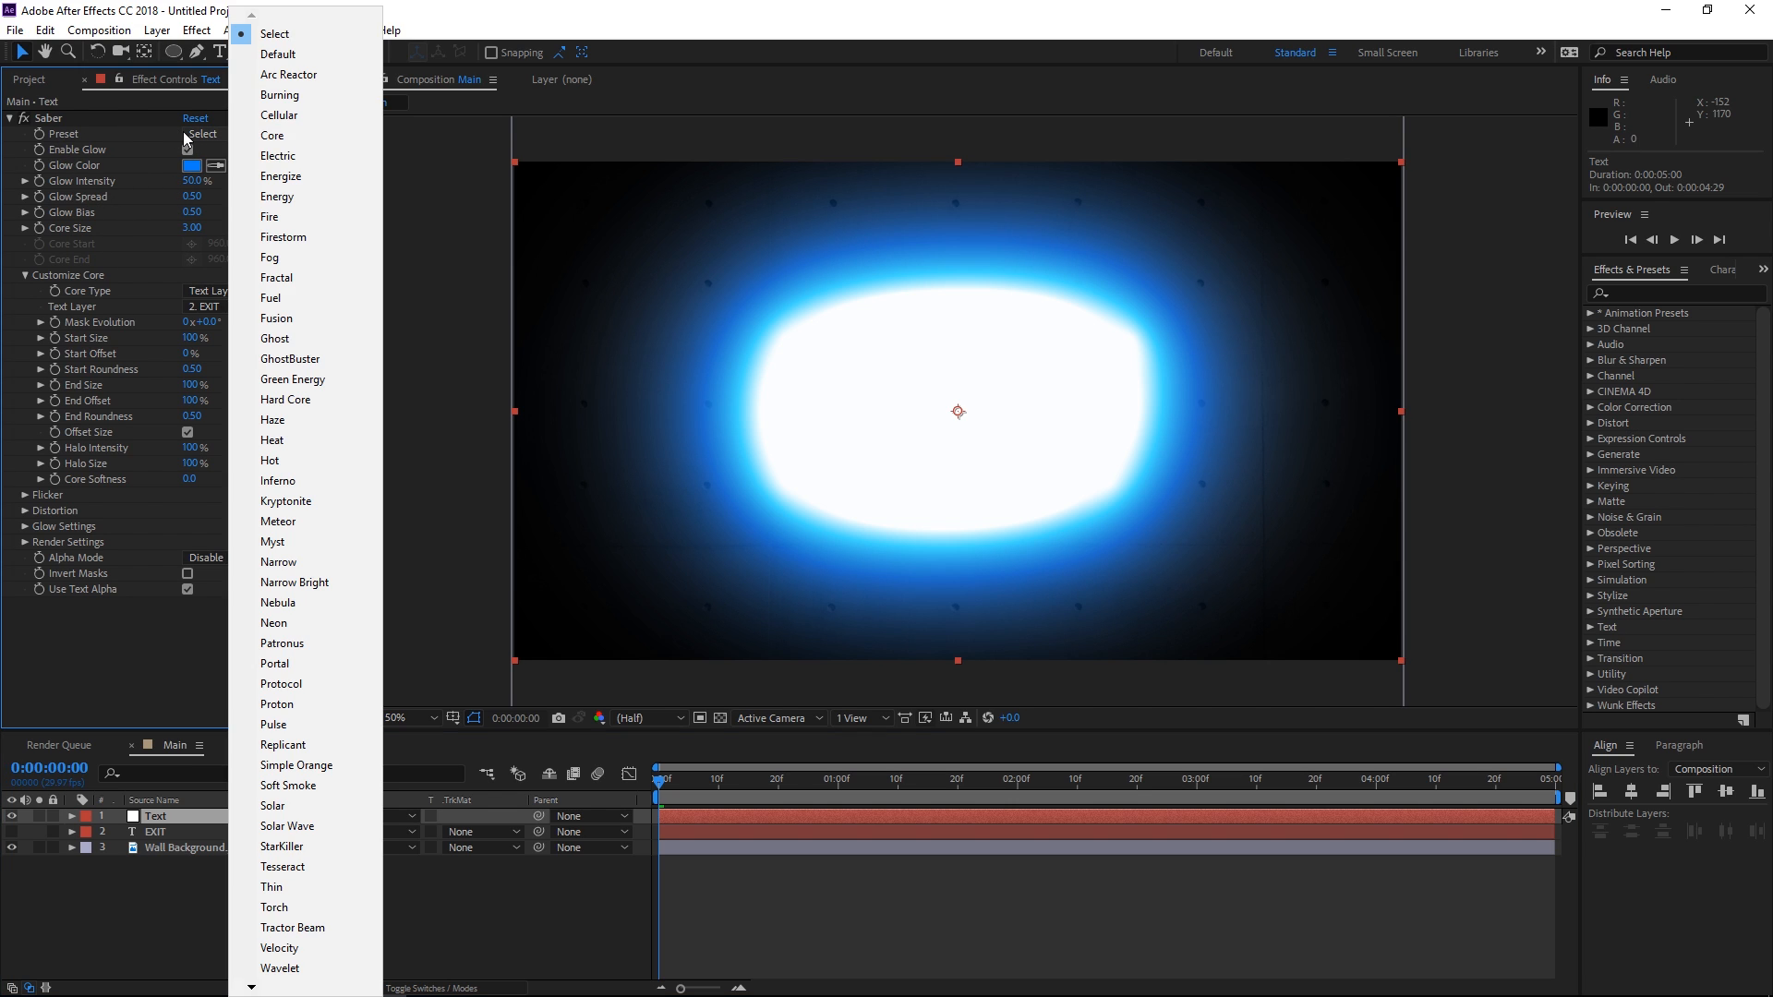
pyautogui.click(309, 624)
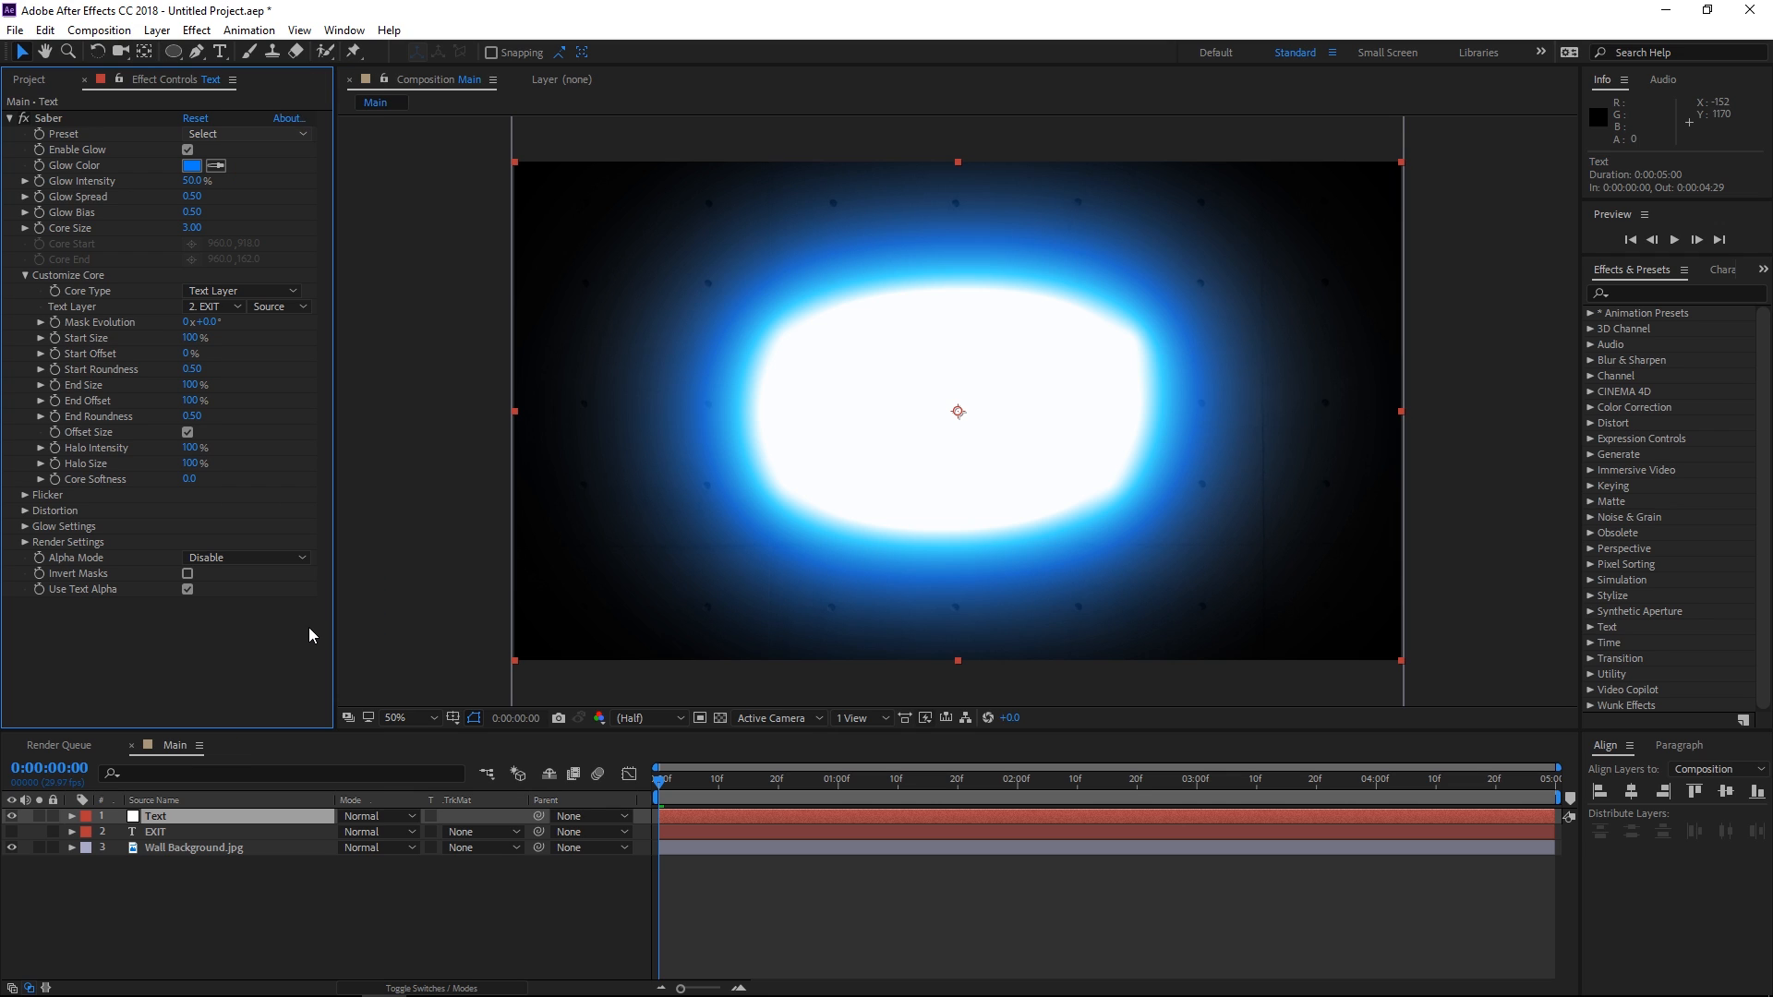
# - Change the Text layer's Saber Glow Color to green 00FF90
pyautogui.click(192, 166)
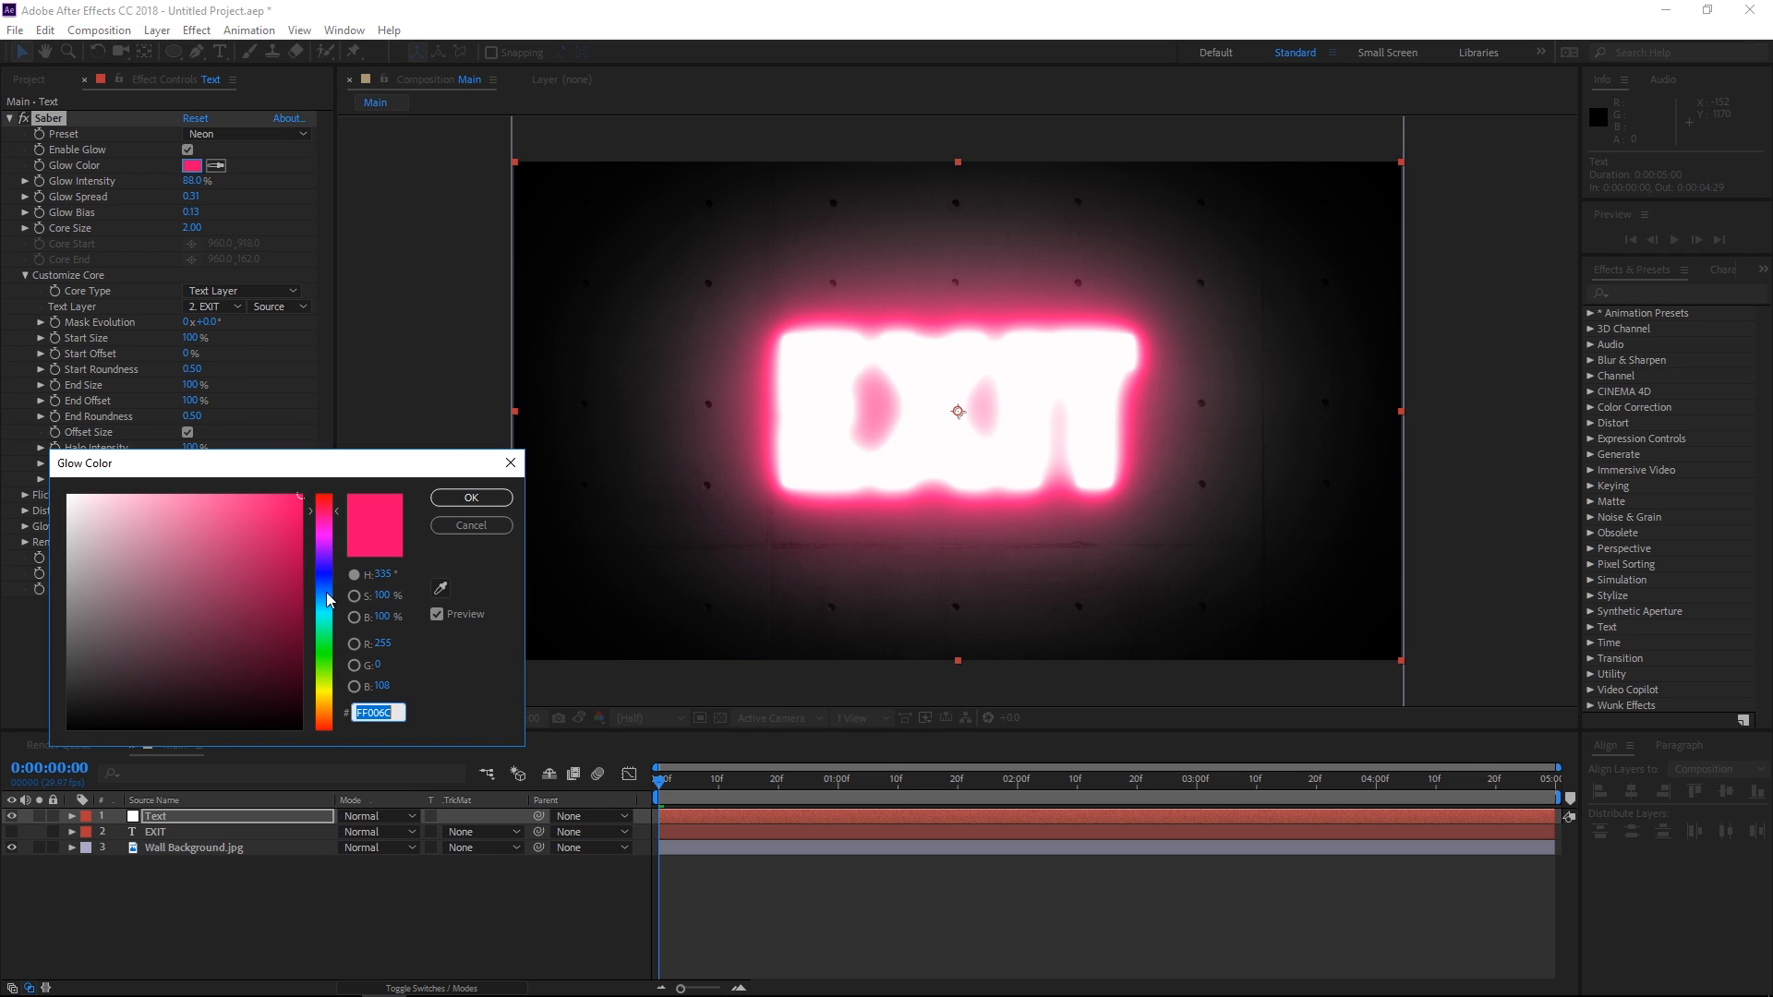
pyautogui.click(323, 630)
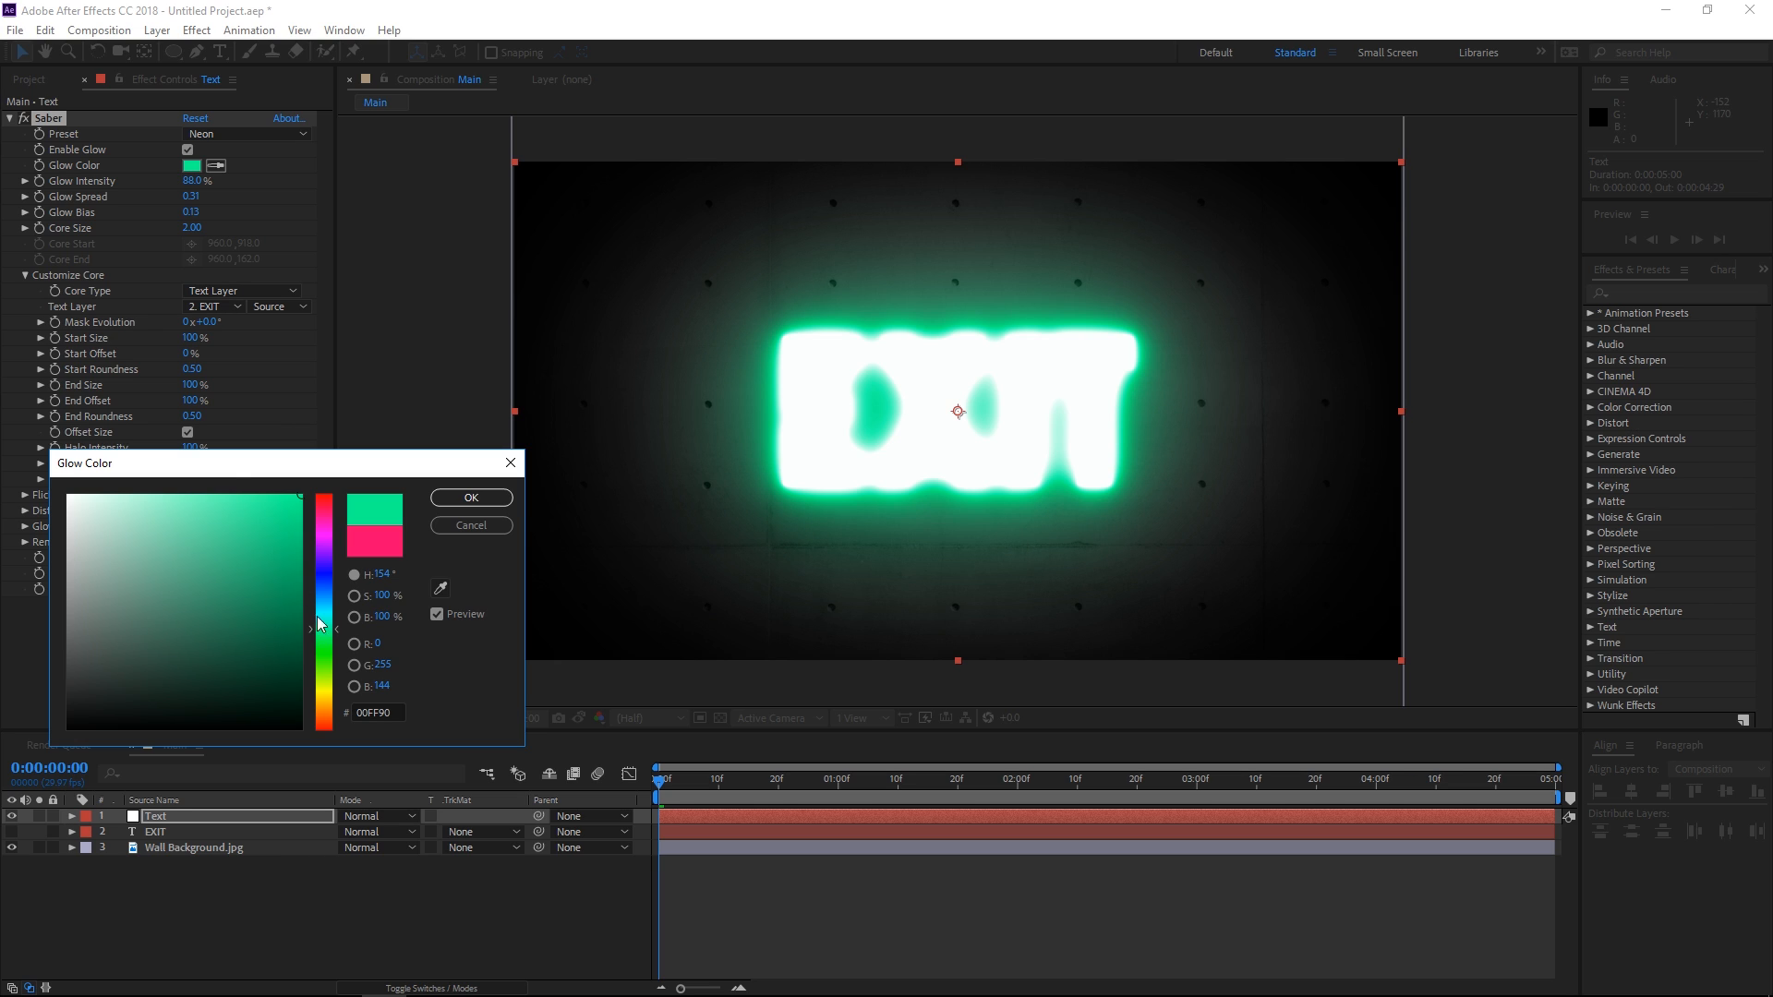
pyautogui.click(471, 498)
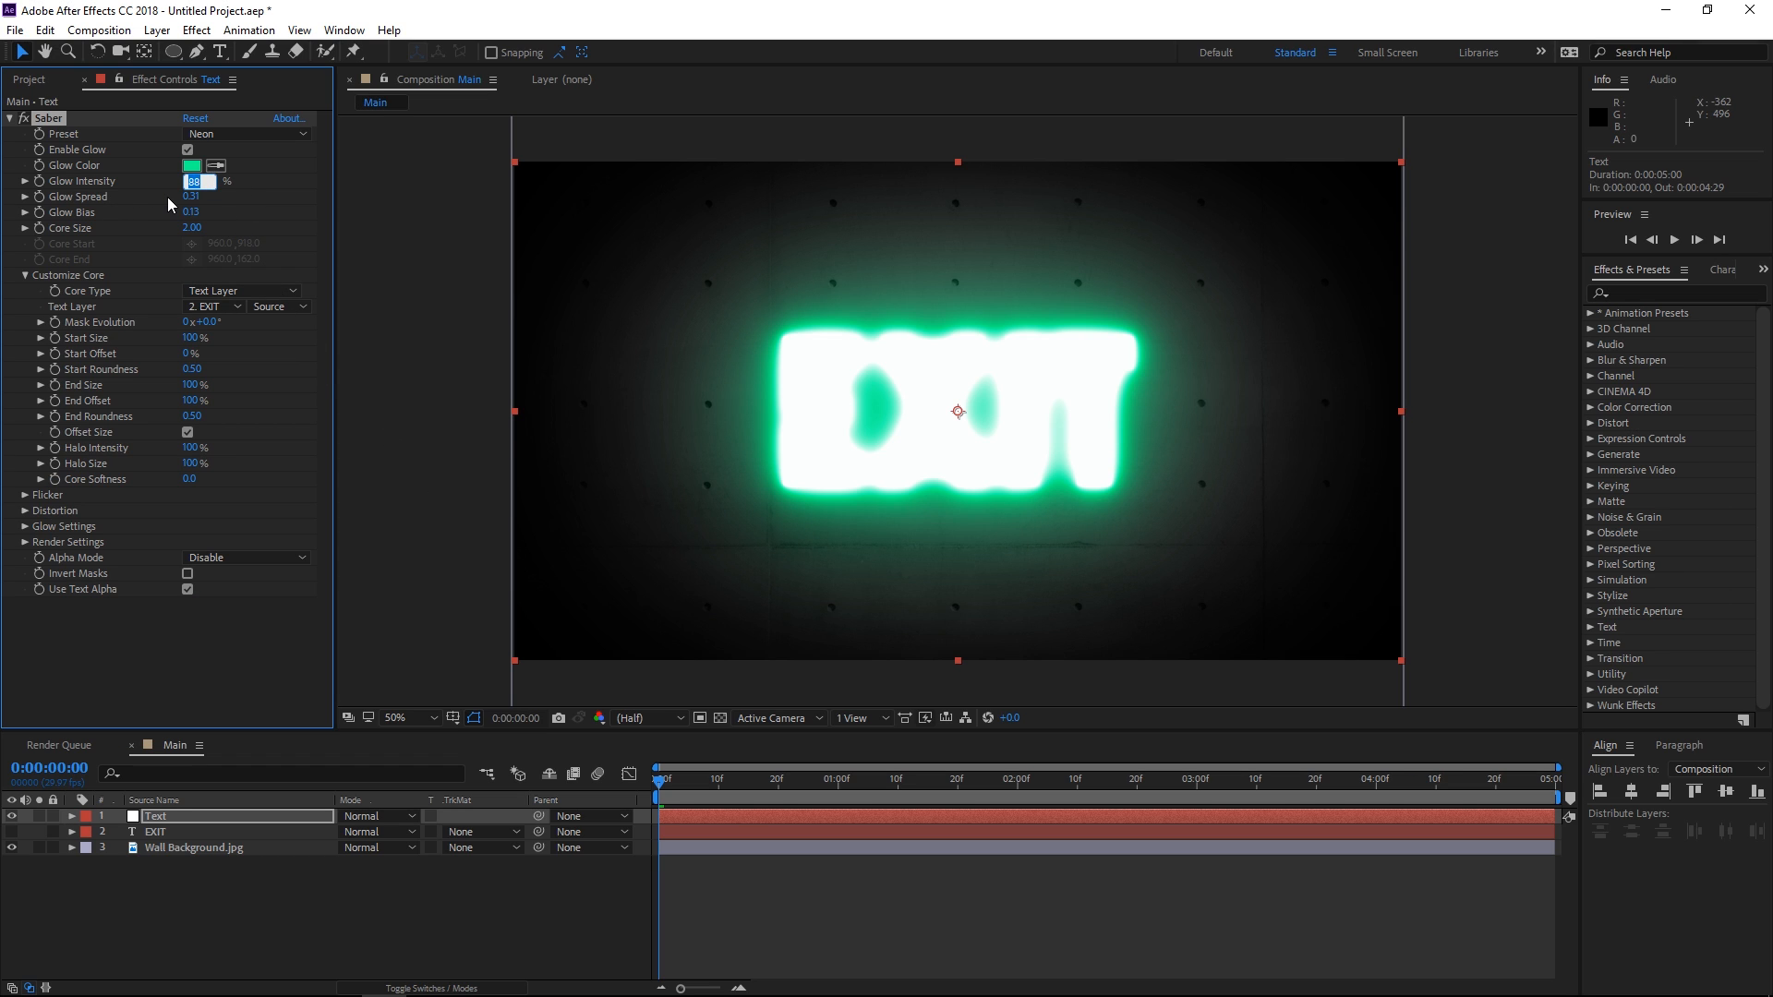
# - Set the Text layer's Saber Glow Intensity to 30% and Core Size to 3
pyautogui.write('30')
pyautogui.press('Return')
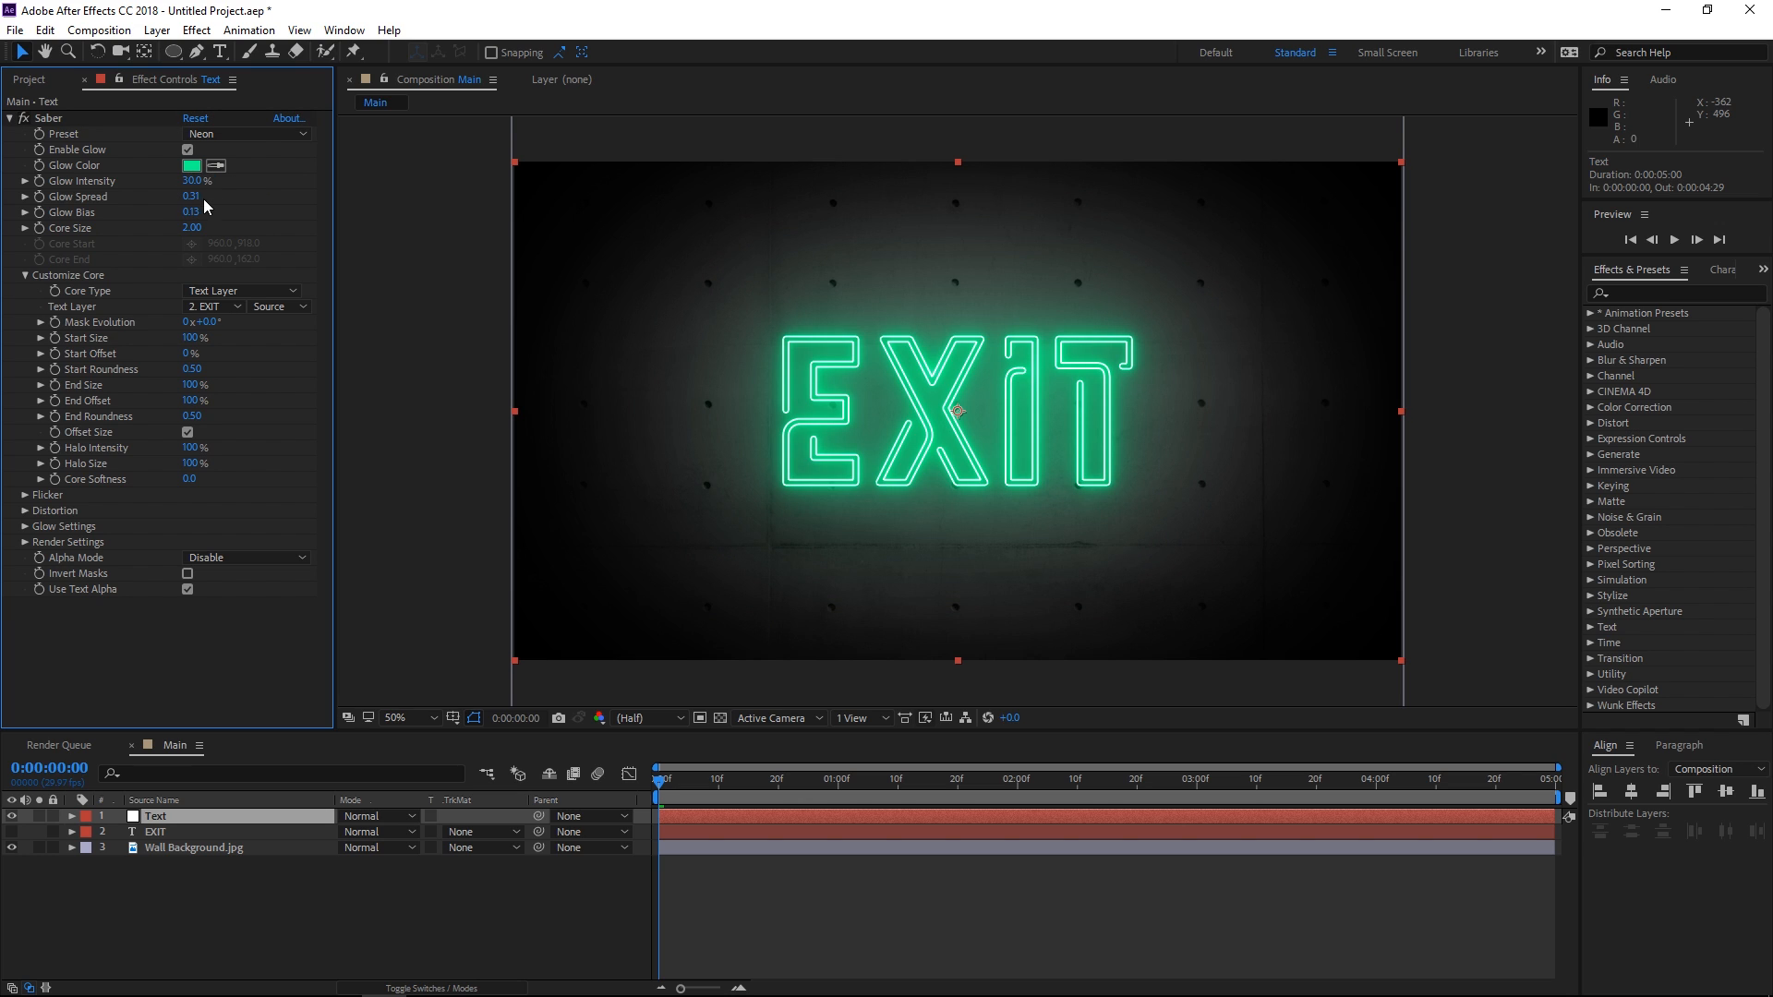
pyautogui.click(204, 227)
pyautogui.write('3')
pyautogui.press('Return')
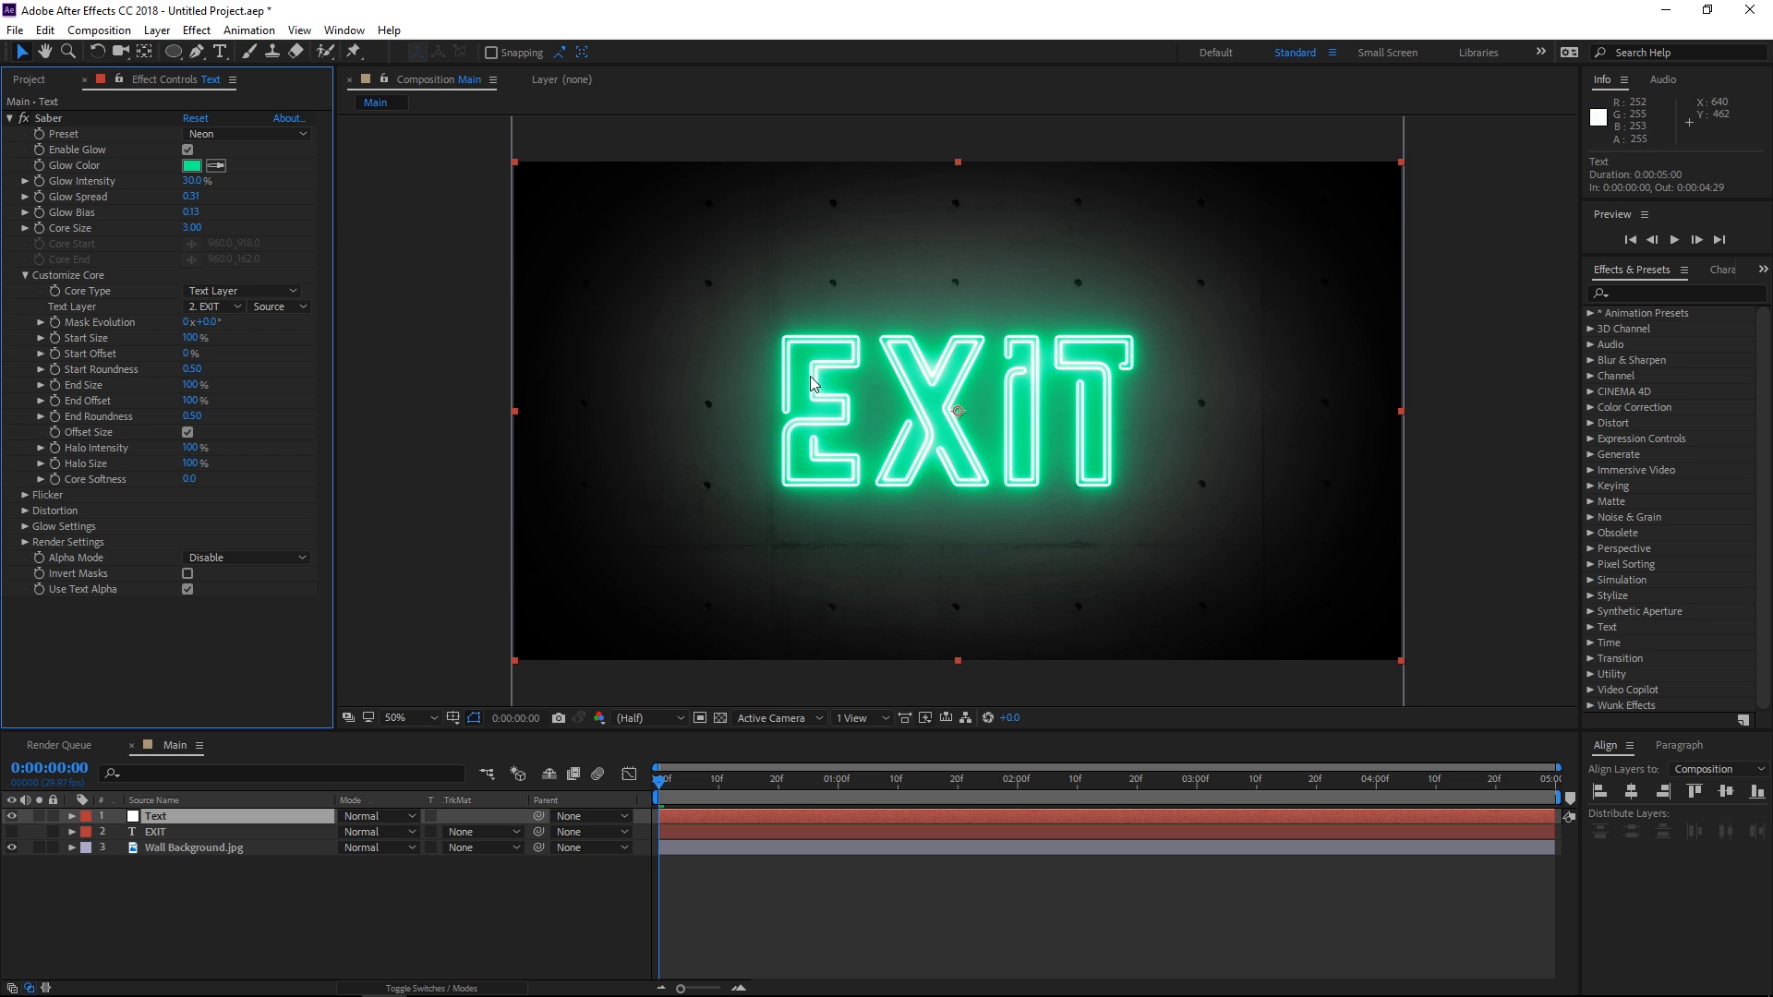
# - Set the Text layer's Saber Glow Spread to 2 and lower its Glow Bias to 0
pyautogui.press('/')
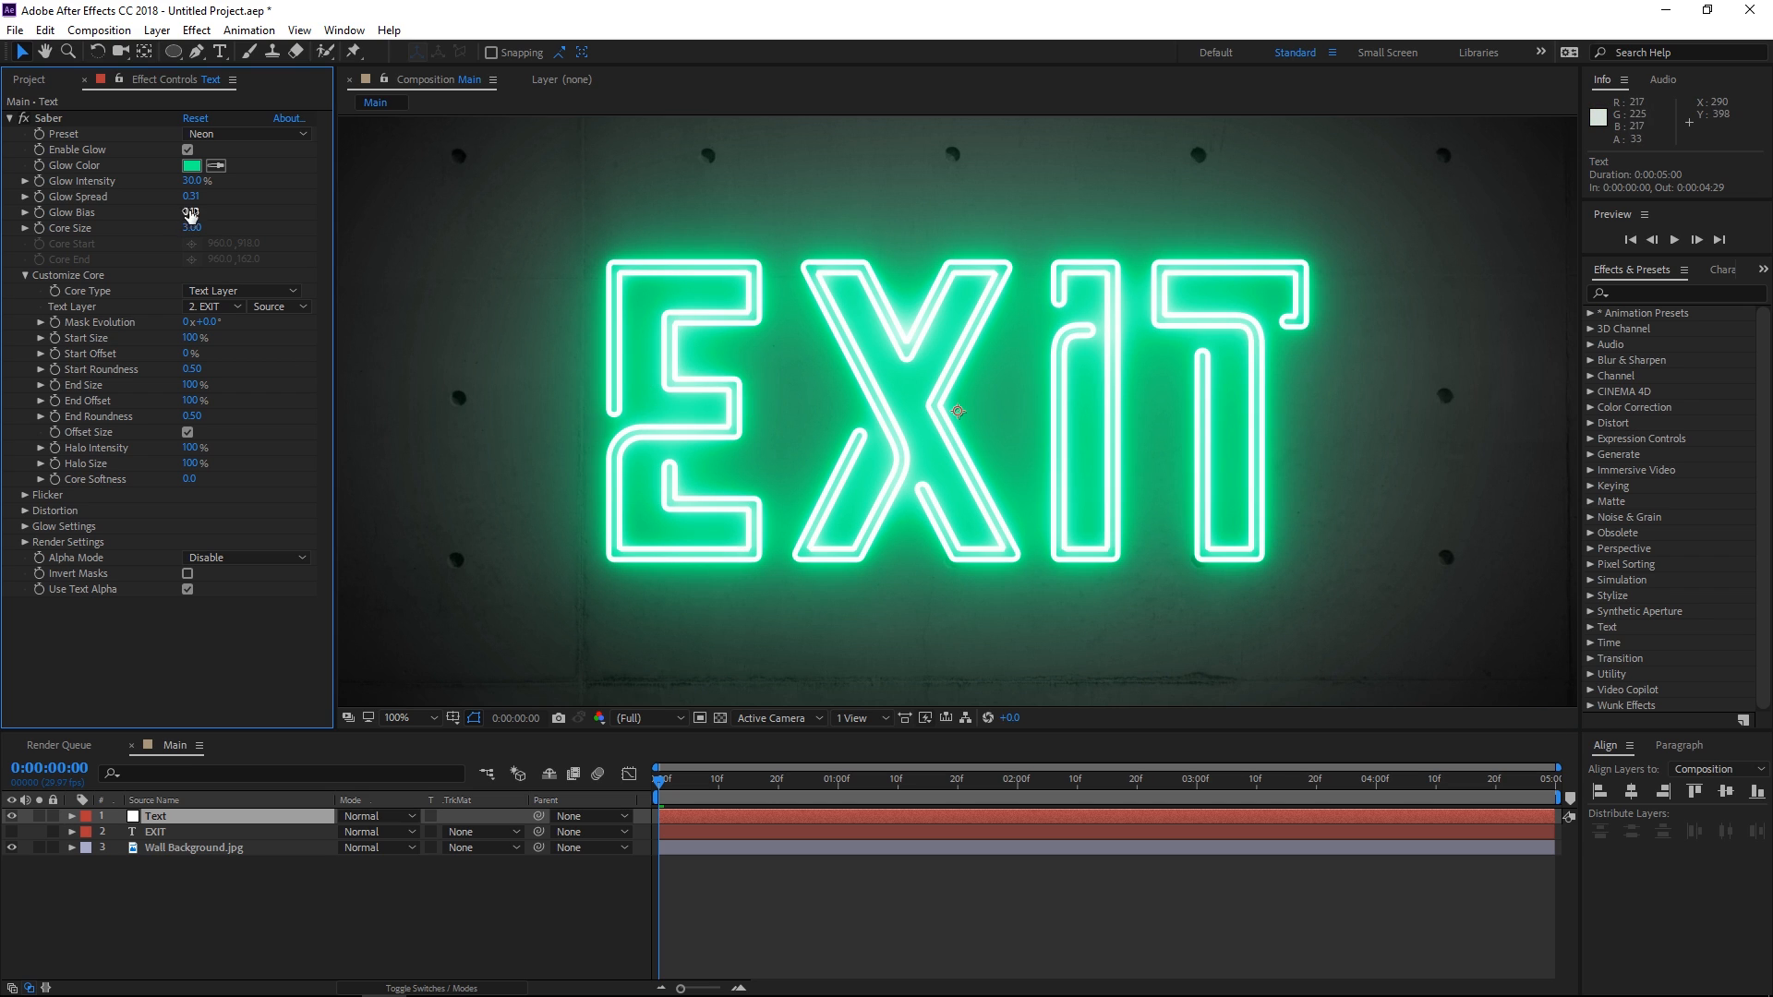
pyautogui.moveTo(194, 205); pyautogui.dragTo(152, 208)
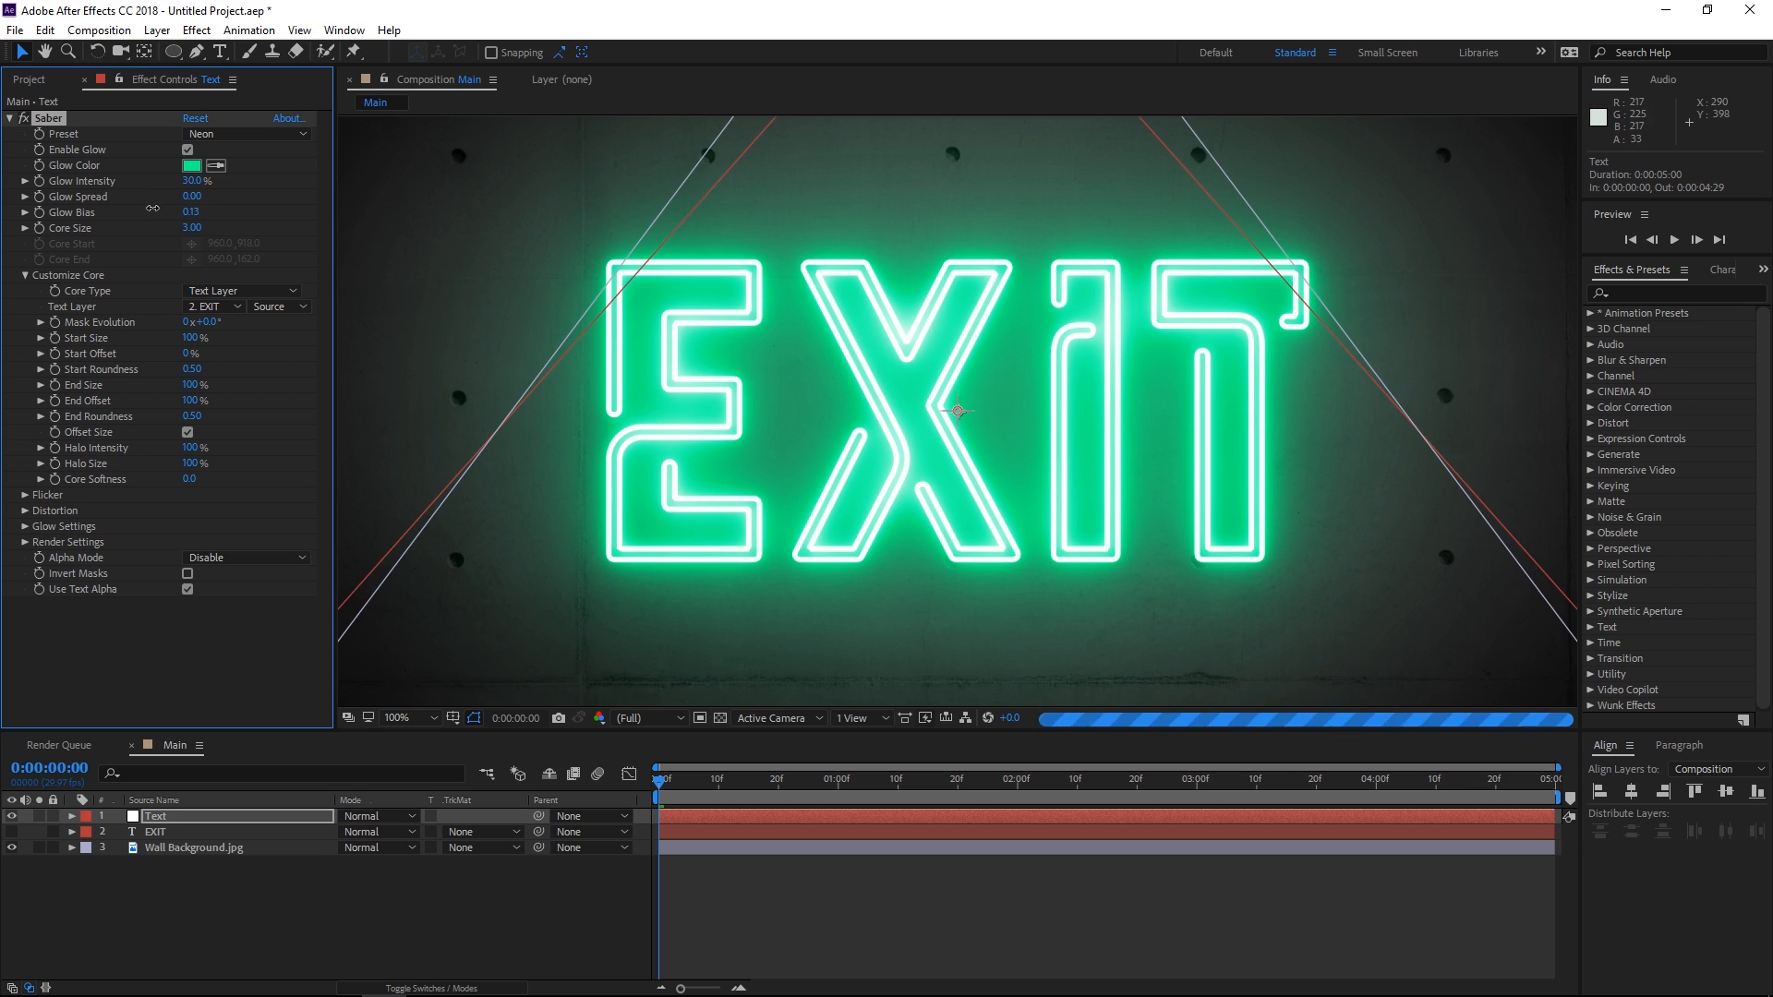
pyautogui.click(192, 199)
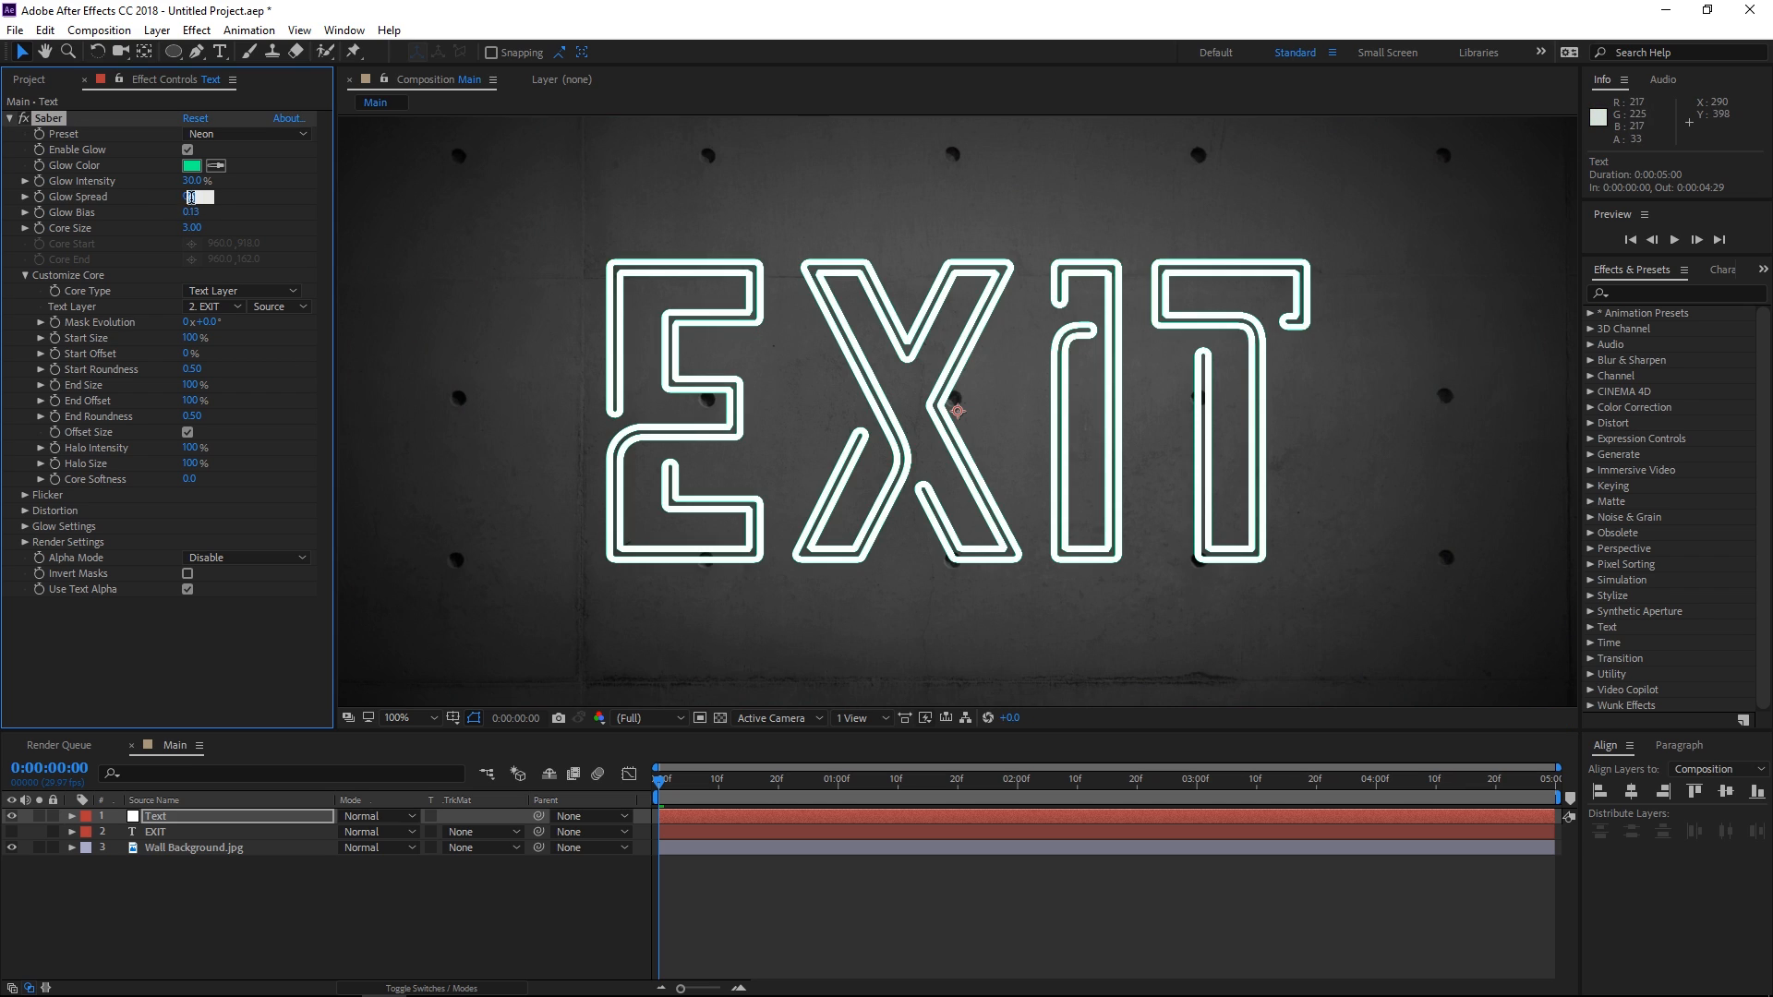
pyautogui.write('2')
pyautogui.press('Return')
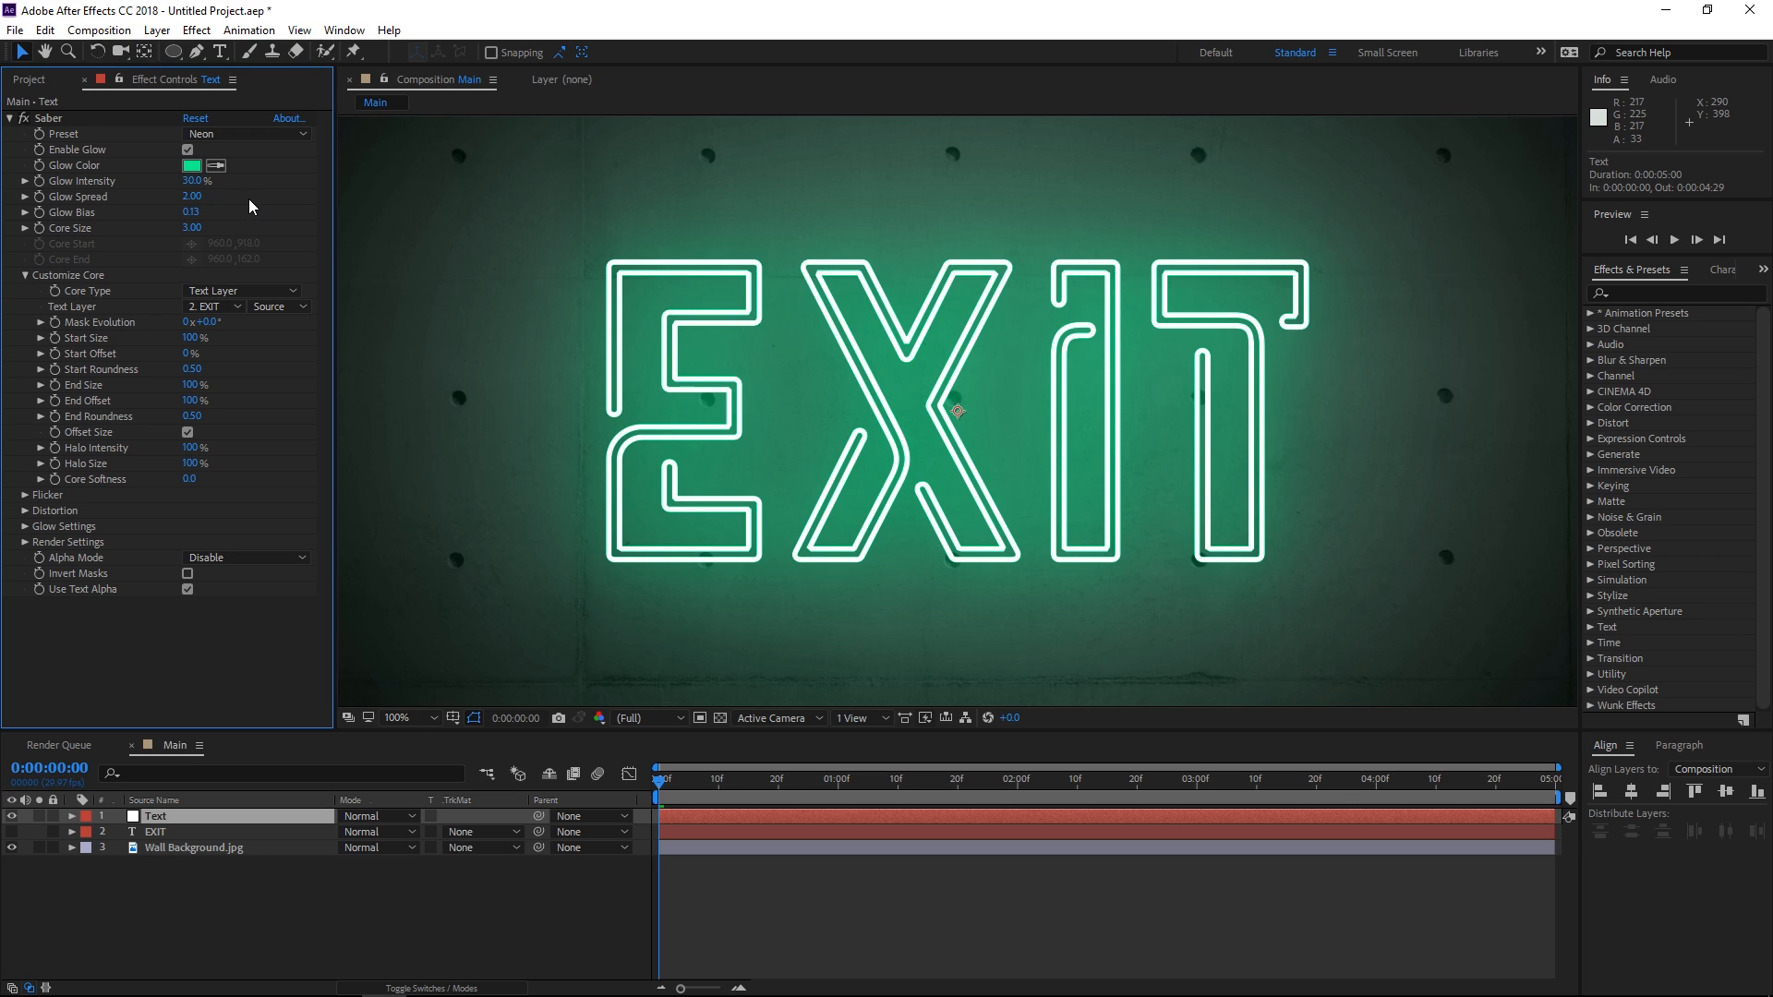
pyautogui.moveTo(201, 209); pyautogui.dragTo(145, 215)
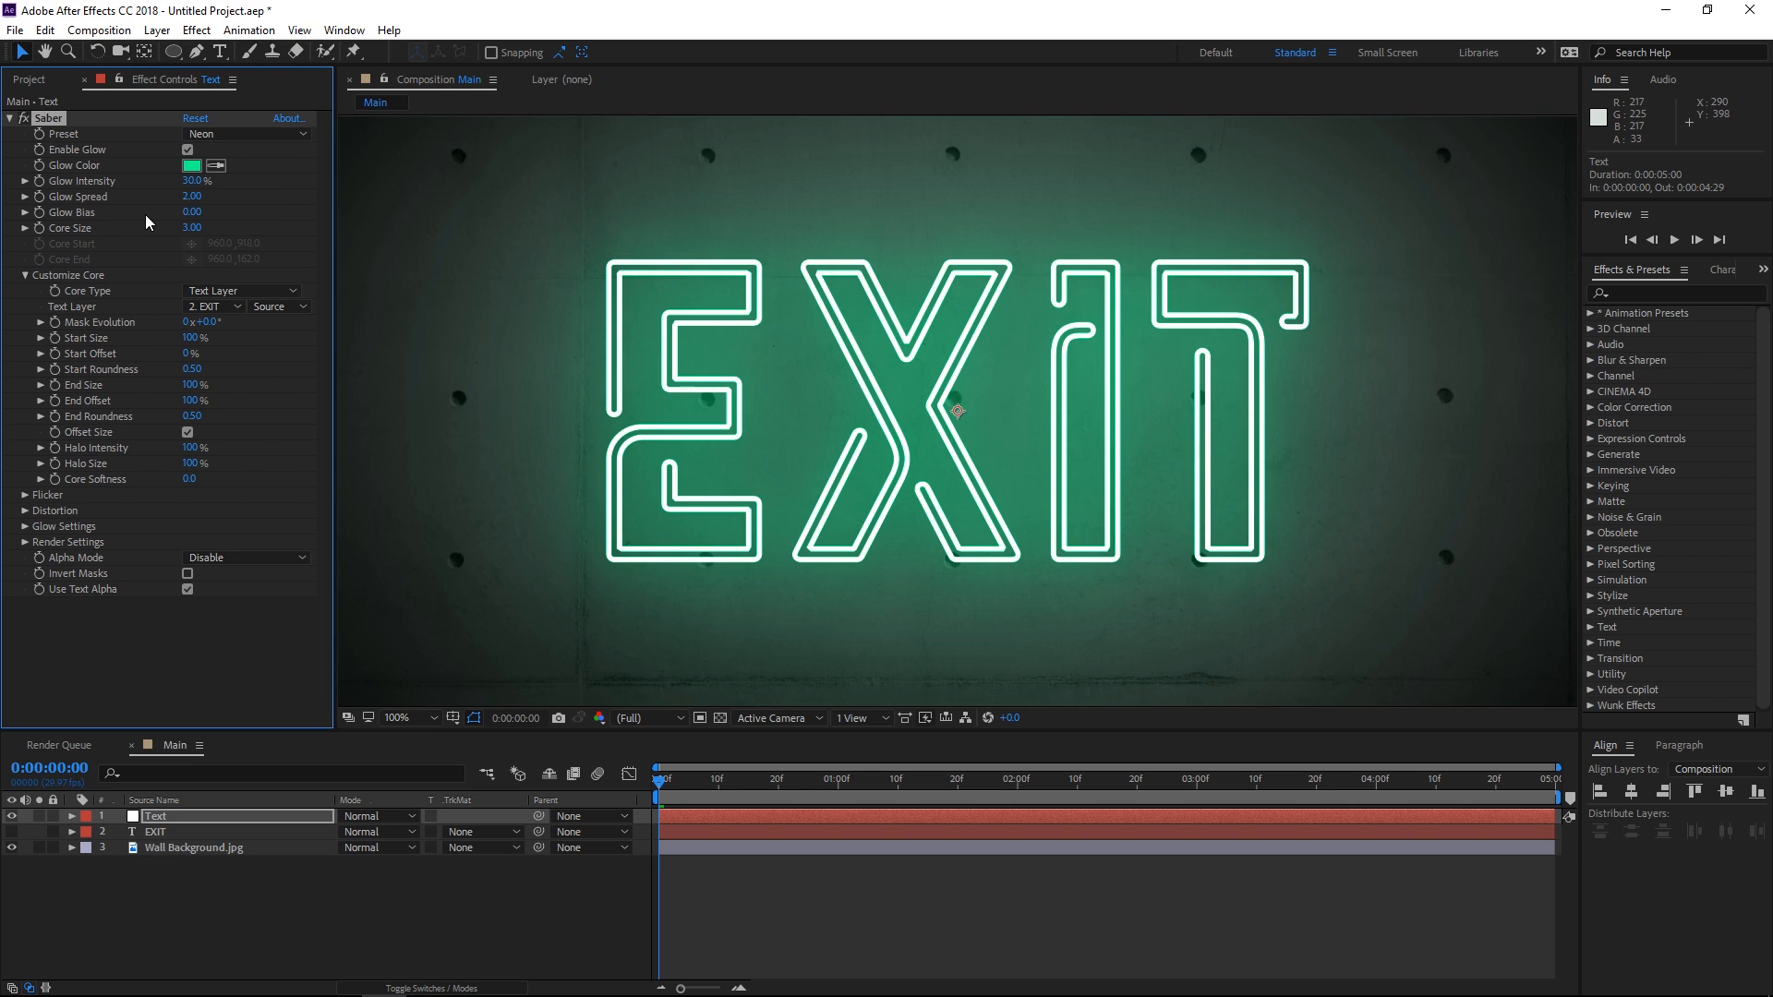
pyautogui.scroll(-2, 586, 200)
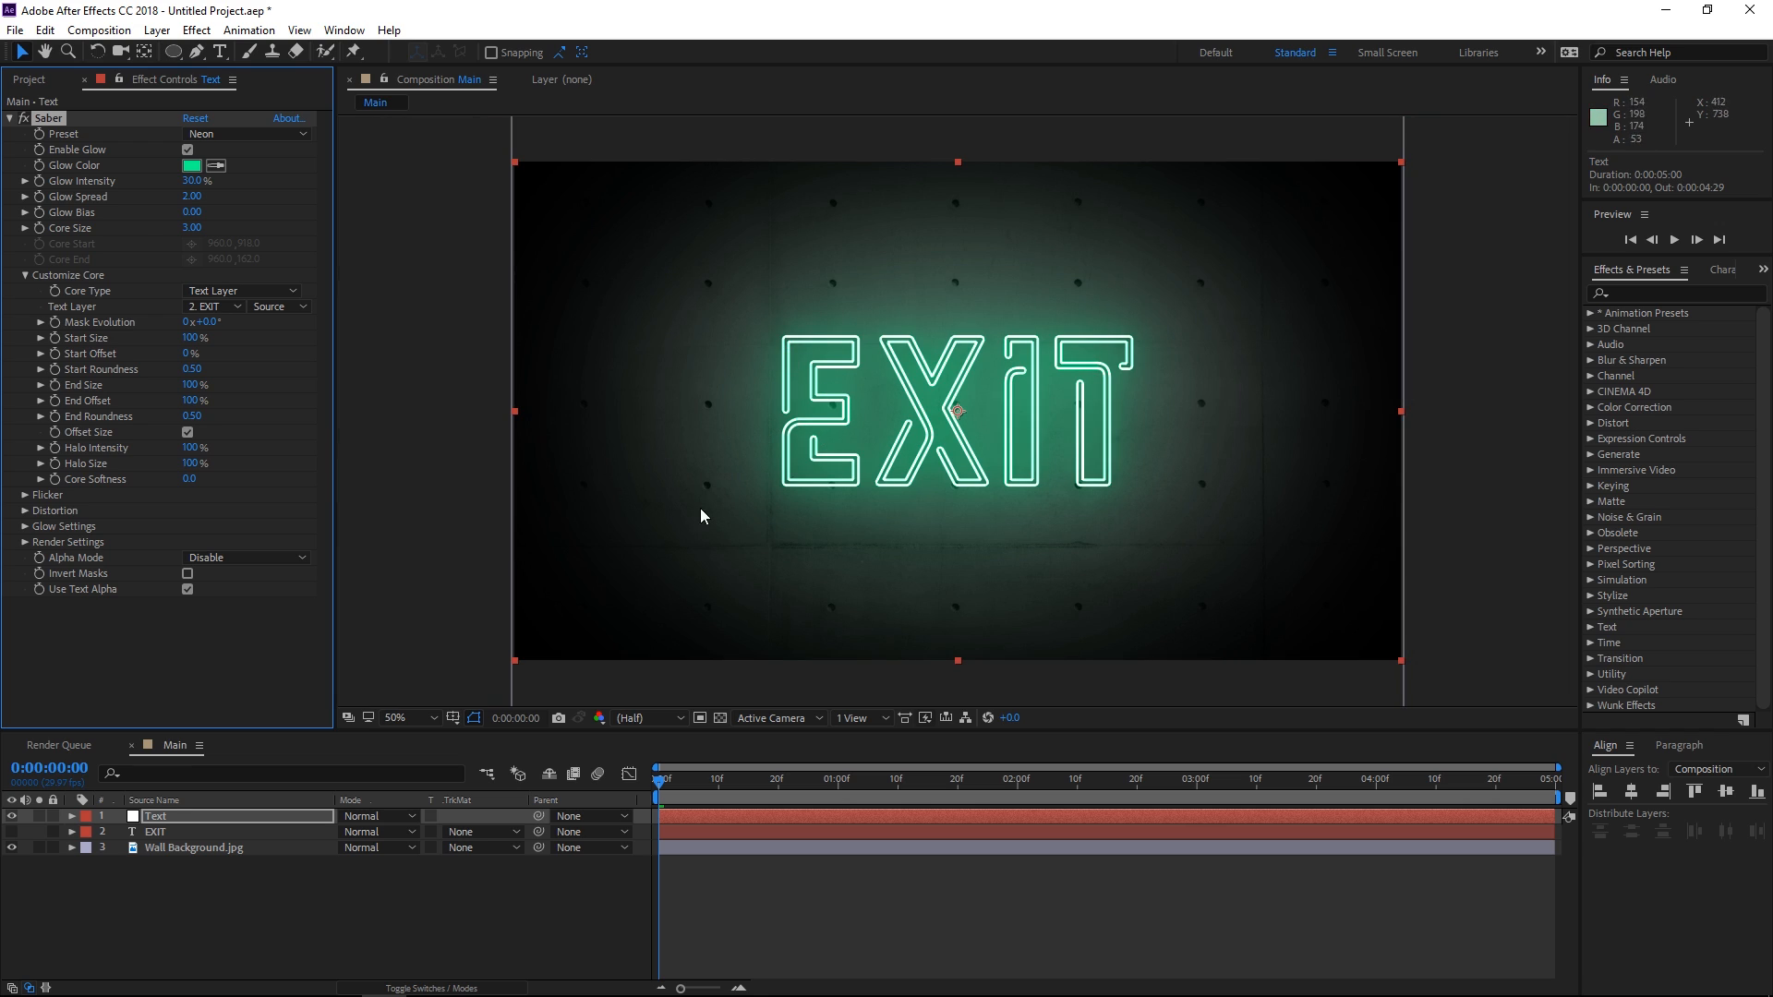
# - Create a white 1920 x 1080 solid layer named Frame
pyautogui.rightClick(223, 889)
pyautogui.moveTo(349, 694)
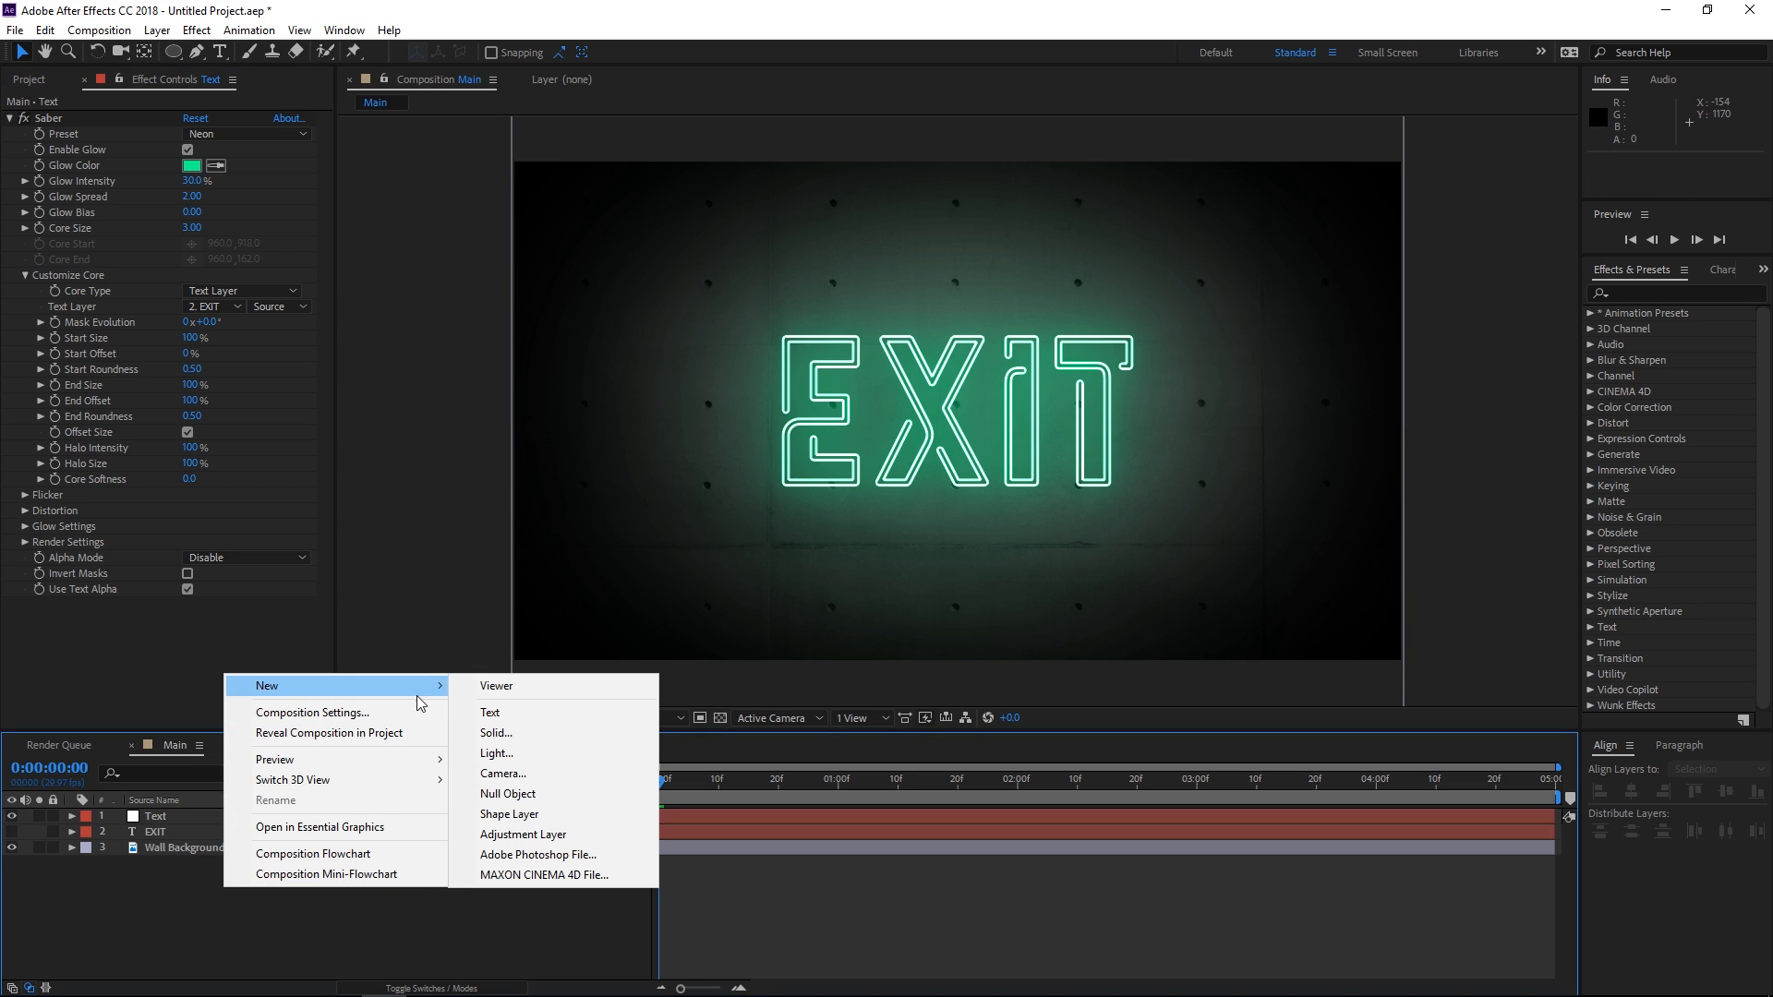
pyautogui.click(530, 734)
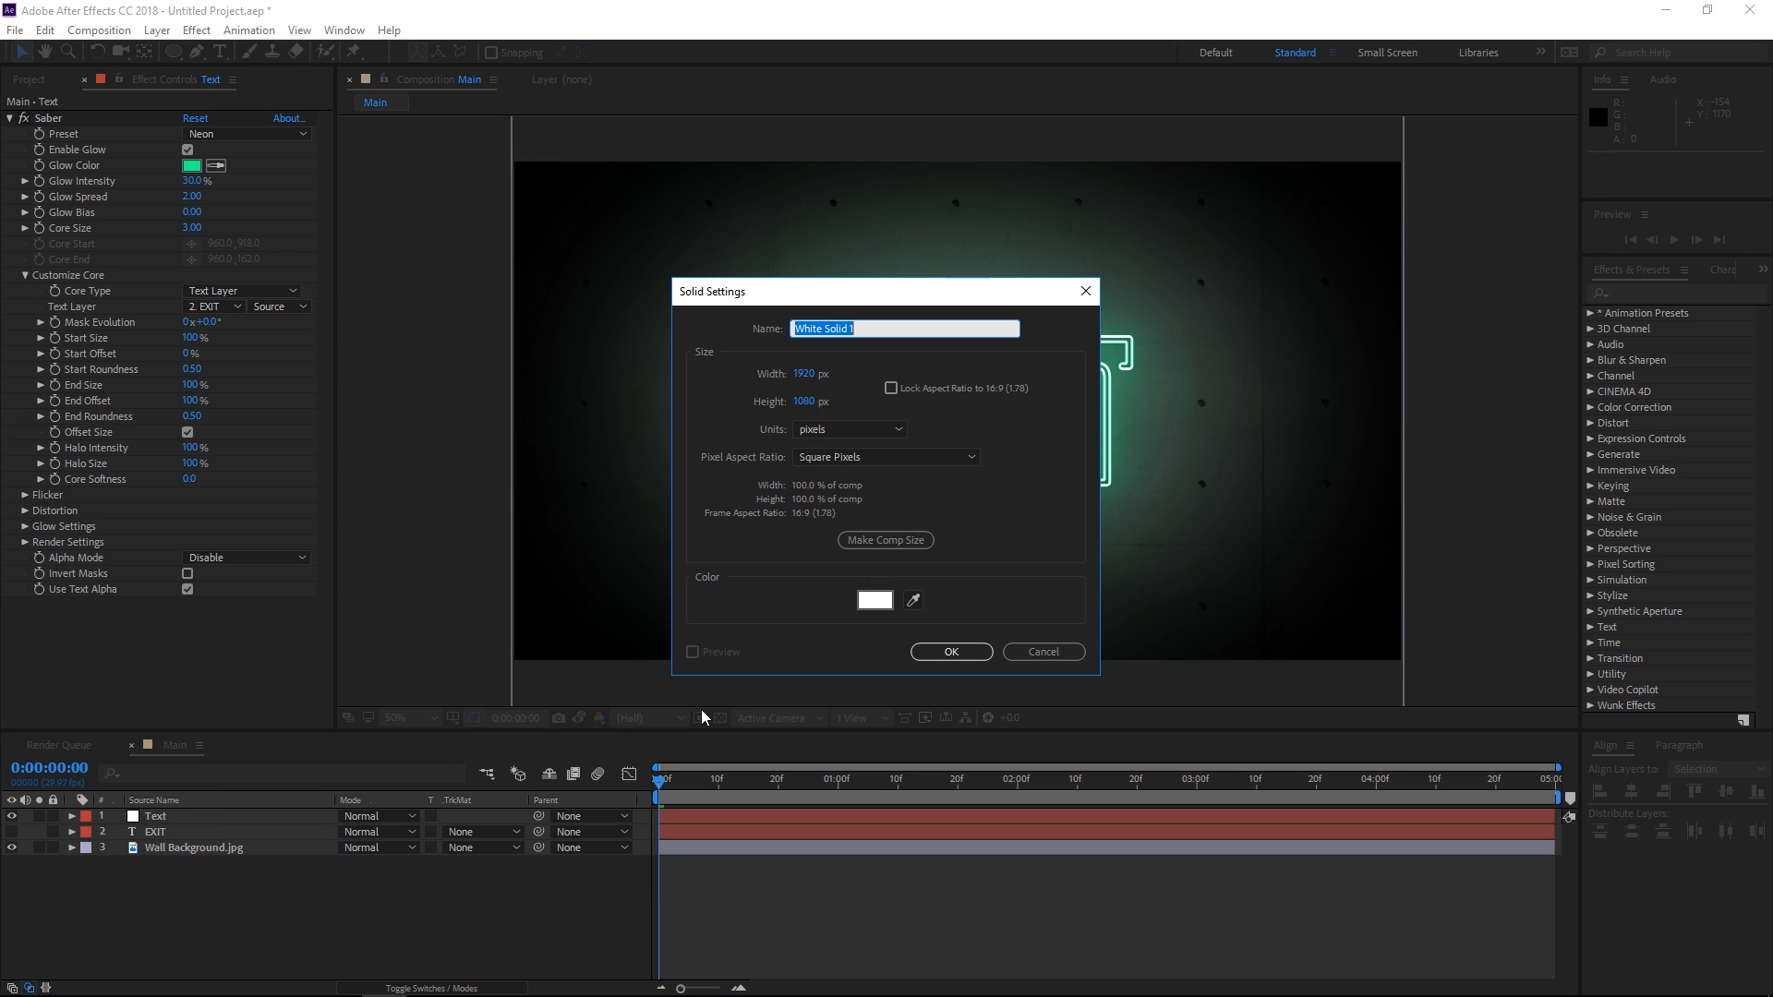
pyautogui.write('Frame')
pyautogui.press('Return')
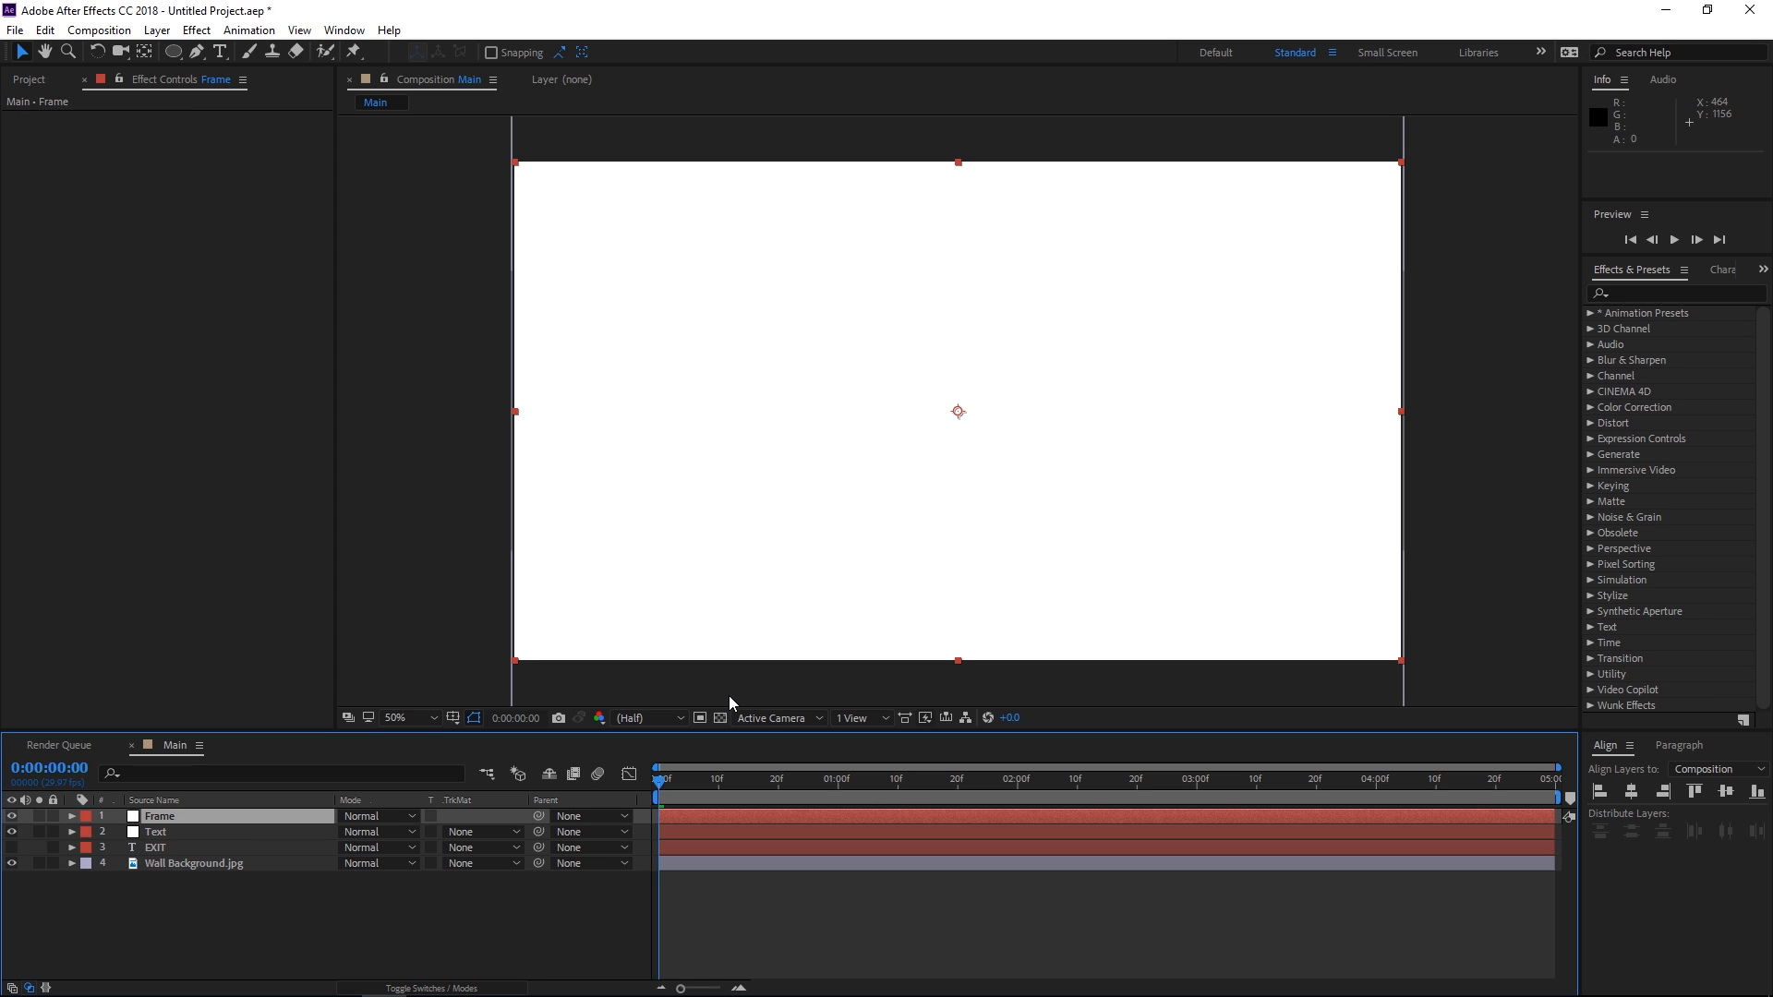
# - Copy the Saber effect from the Text layer and paste it onto the Frame layer
pyautogui.click(202, 826)
pyautogui.click(48, 112)
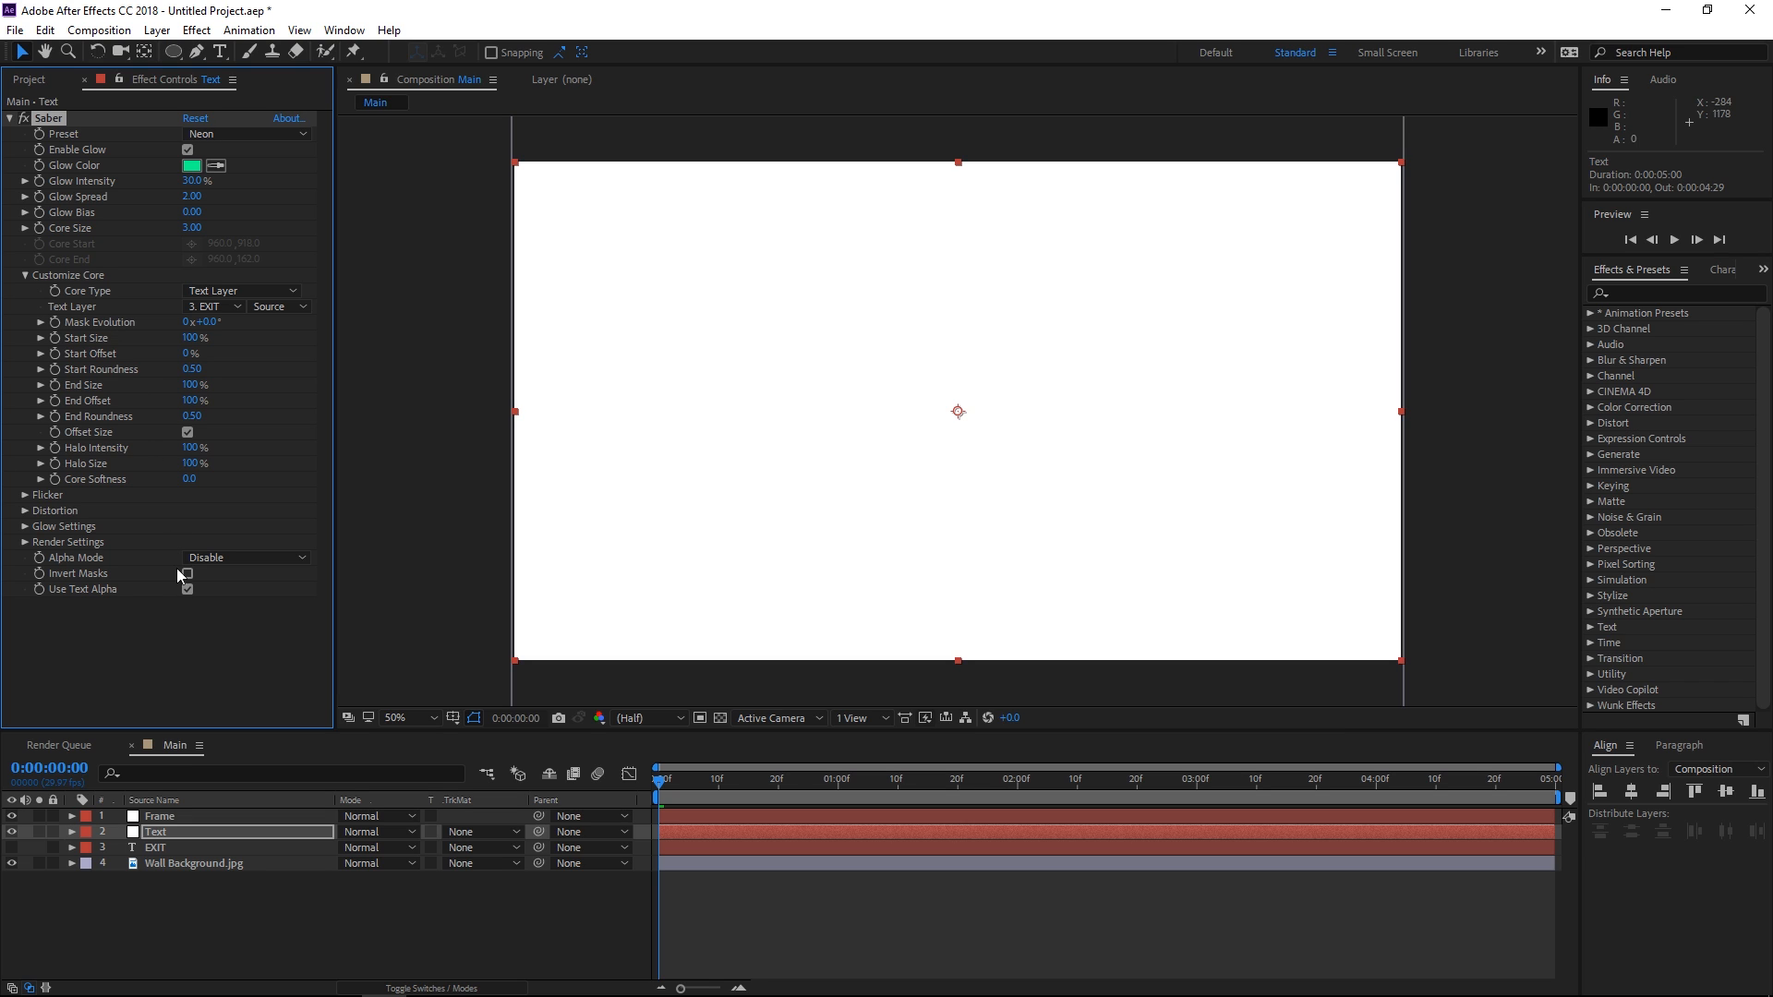
pyautogui.click(200, 816)
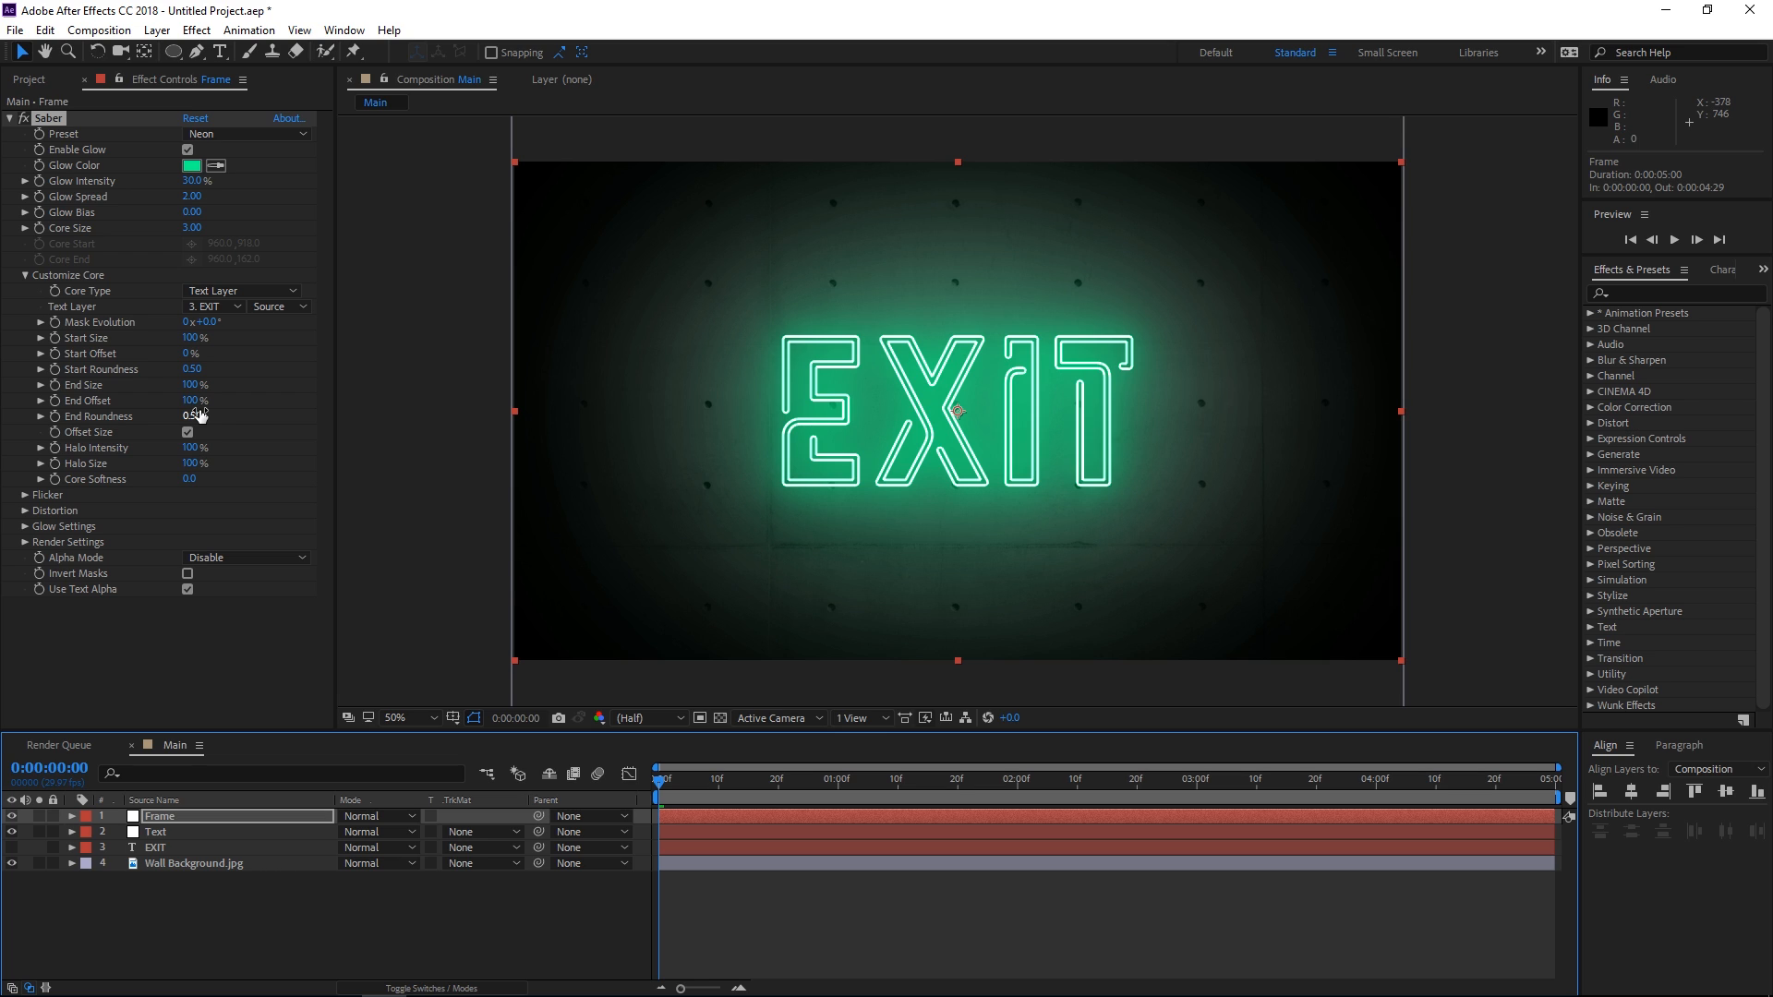
# - Draw a rectangular mask about 1014 x 436 px on the Frame layer, surrounding the EXIT lettering
pyautogui.click(173, 52)
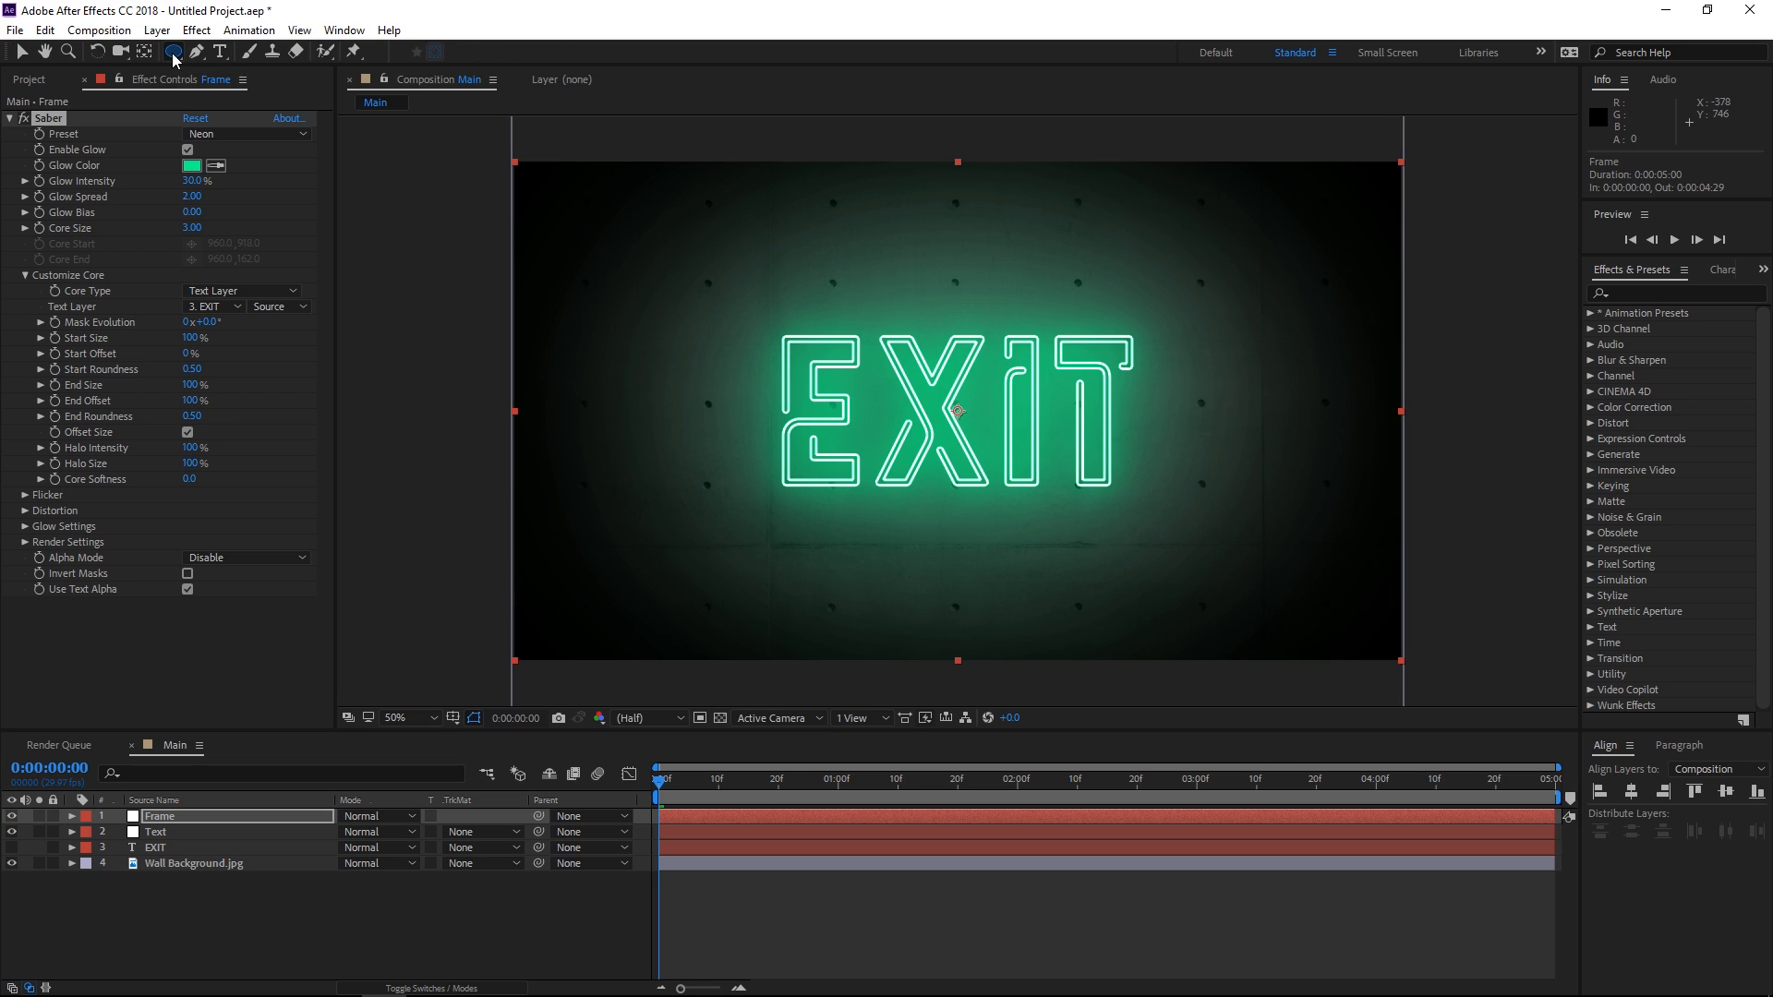
pyautogui.click(174, 53)
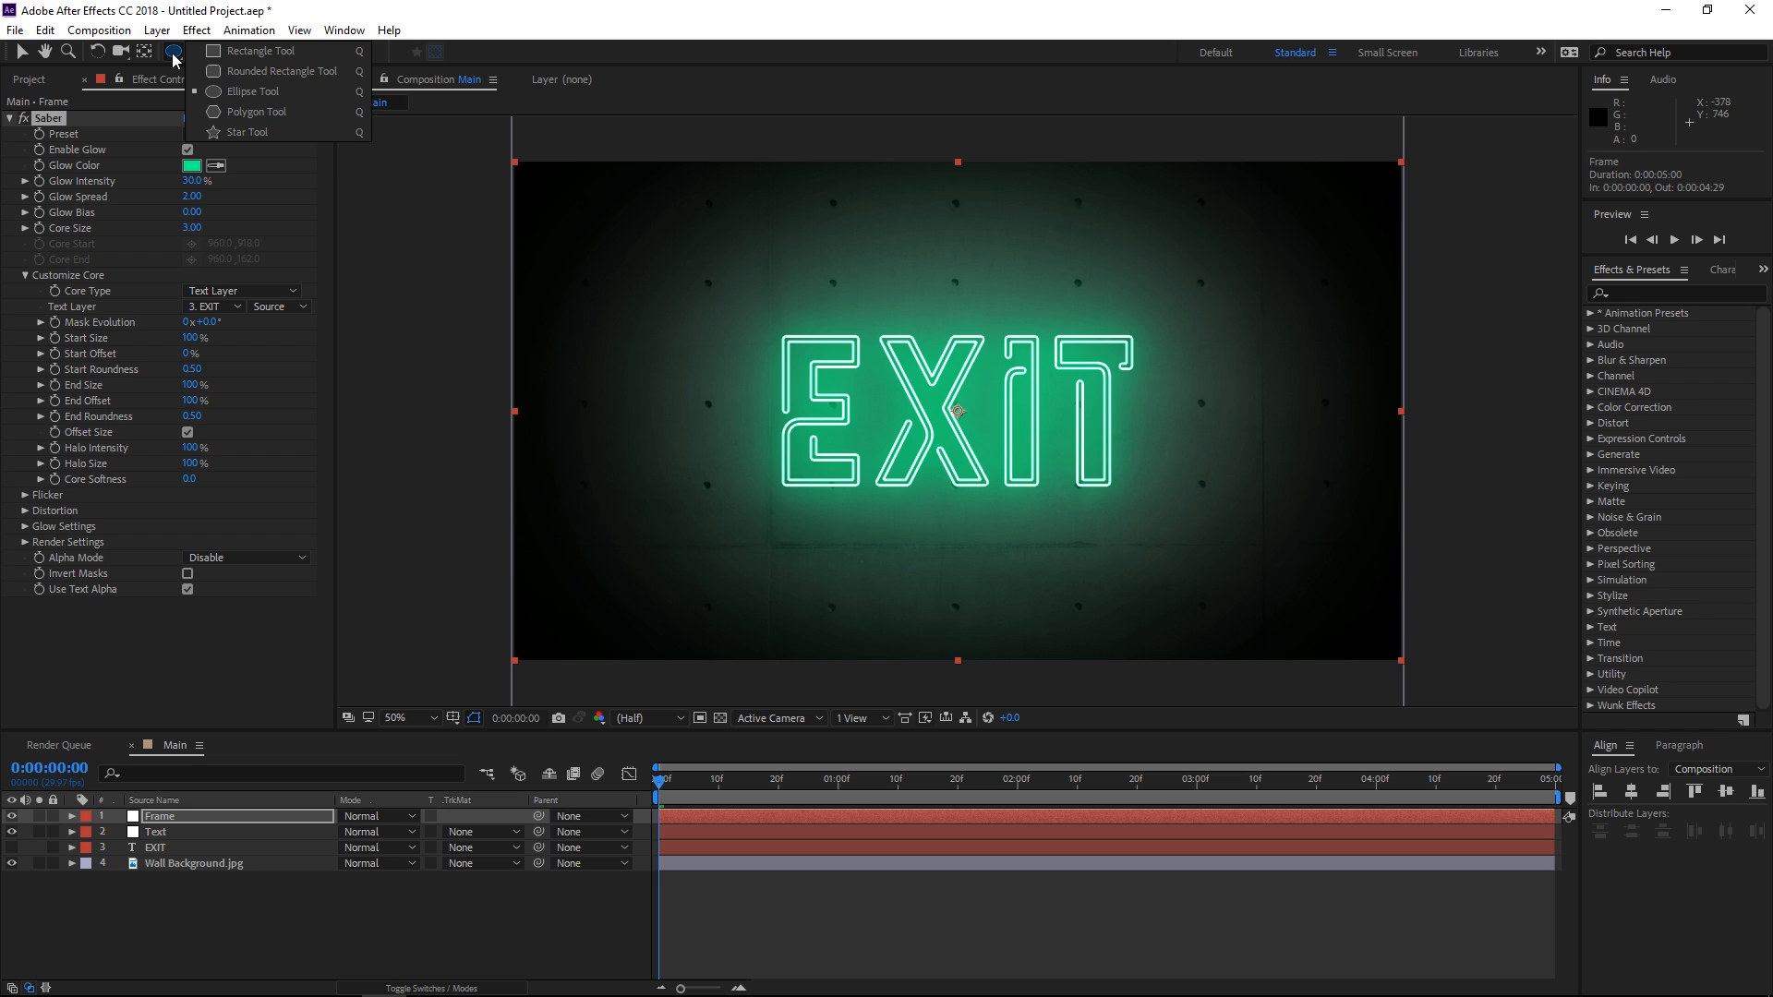
pyautogui.click(250, 51)
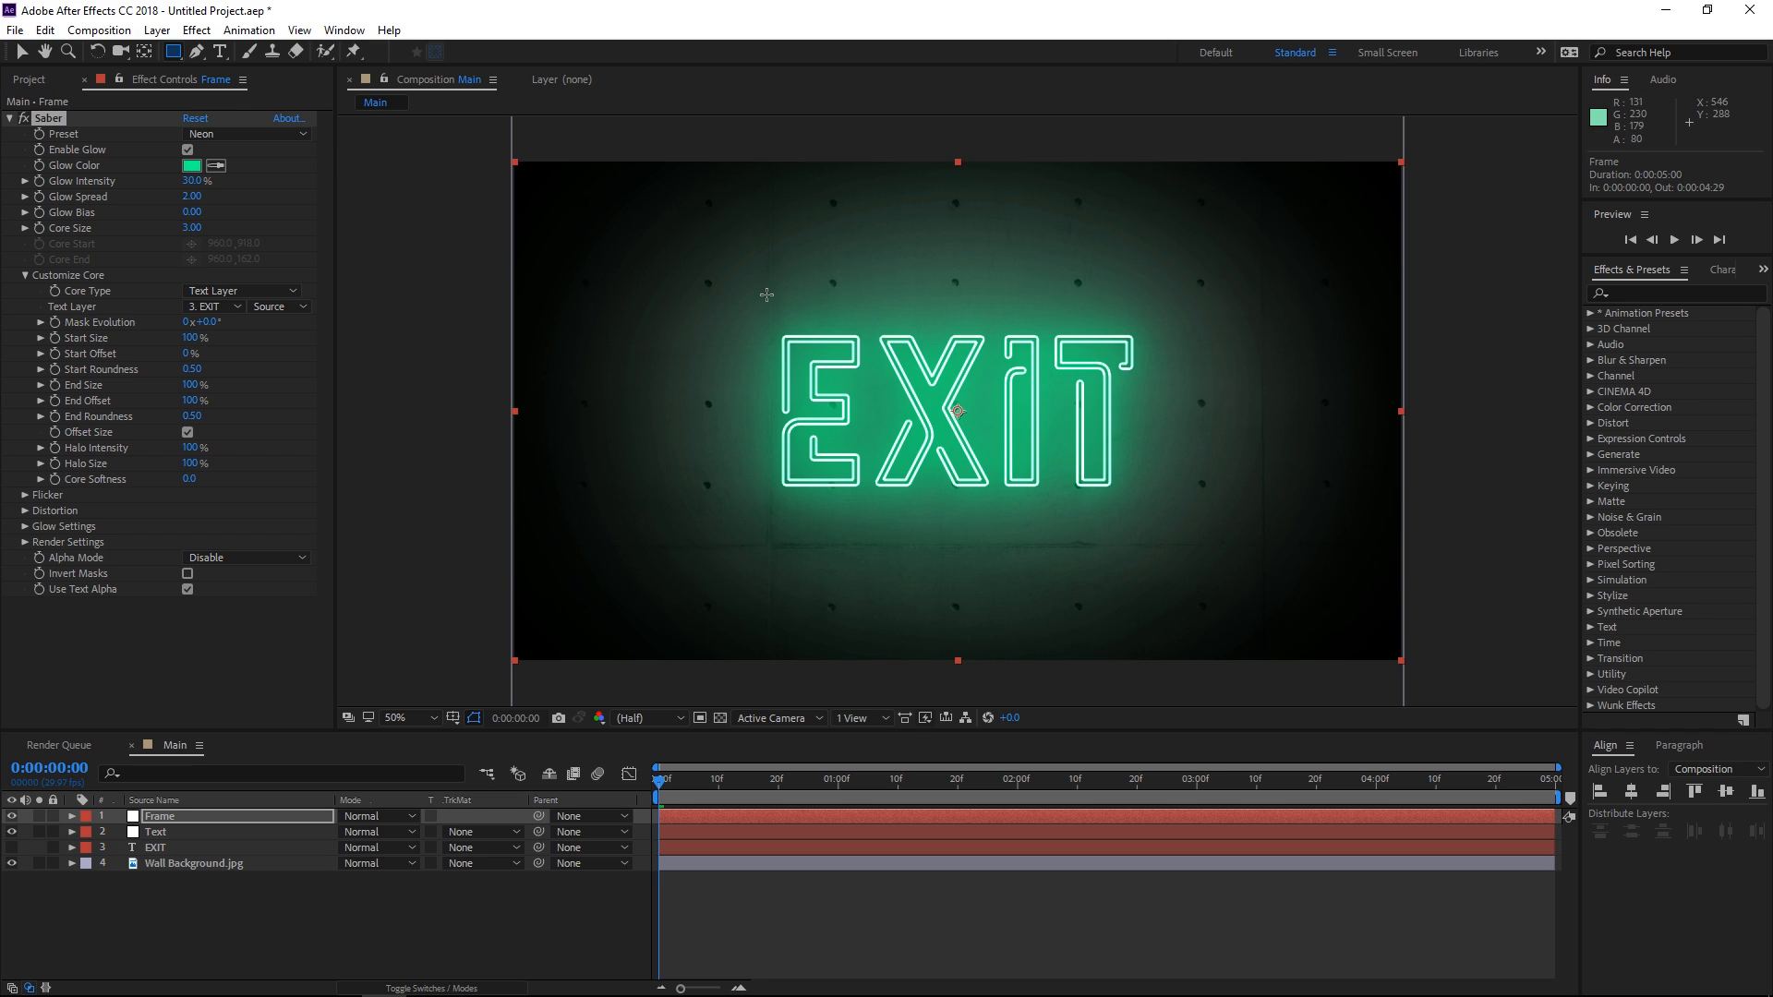
pyautogui.moveTo(729, 311); pyautogui.dragTo(1196, 510)
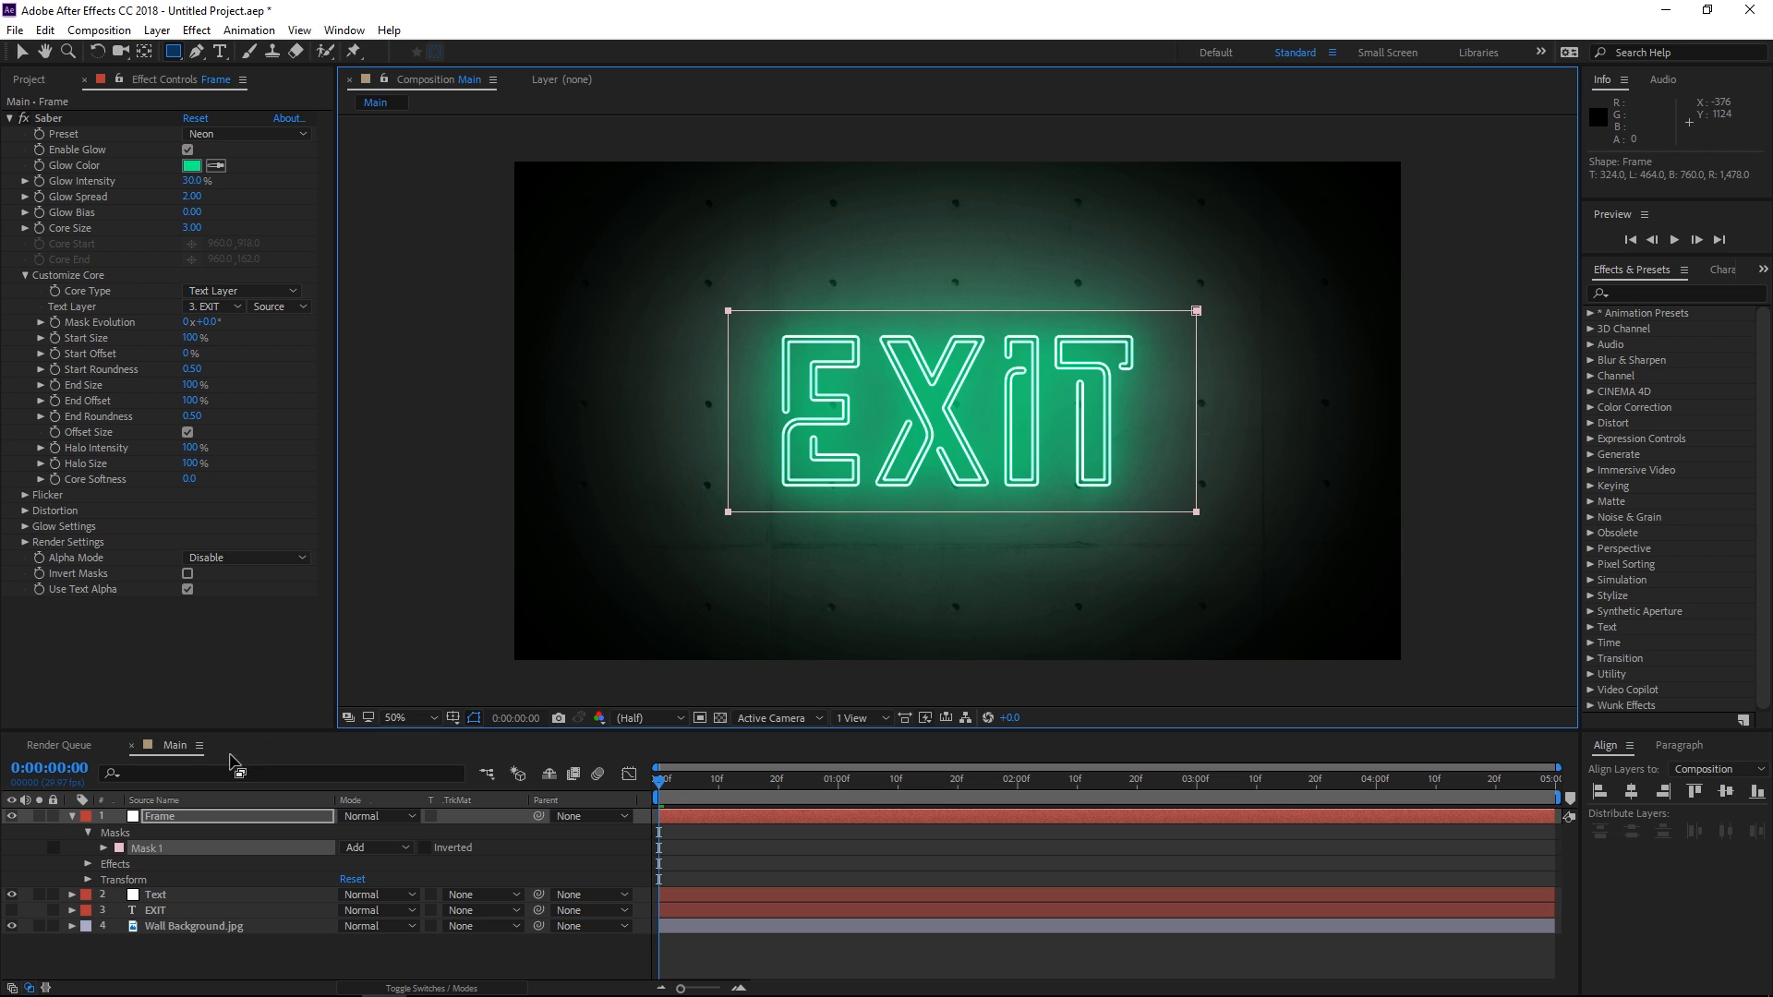
# - Set the Core Type of the Frame layer's Saber effect to Layer Masks
pyautogui.click(82, 291)
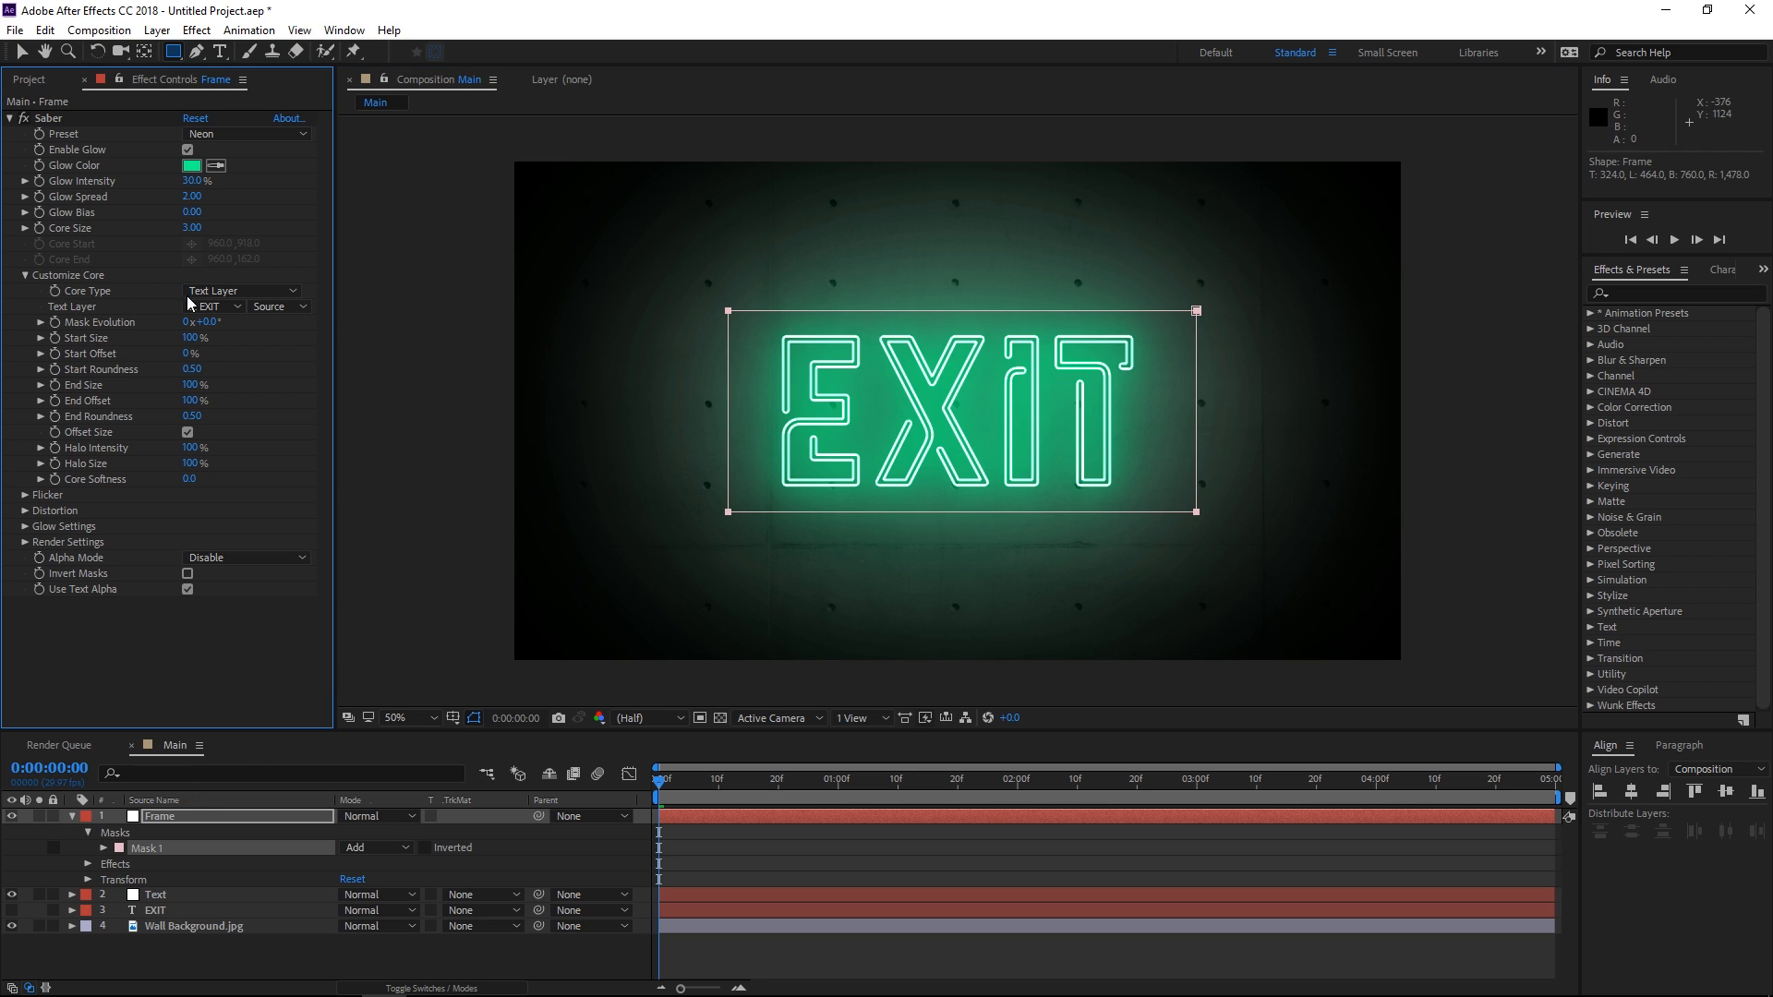
pyautogui.click(174, 815)
pyautogui.click(247, 292)
pyautogui.click(256, 324)
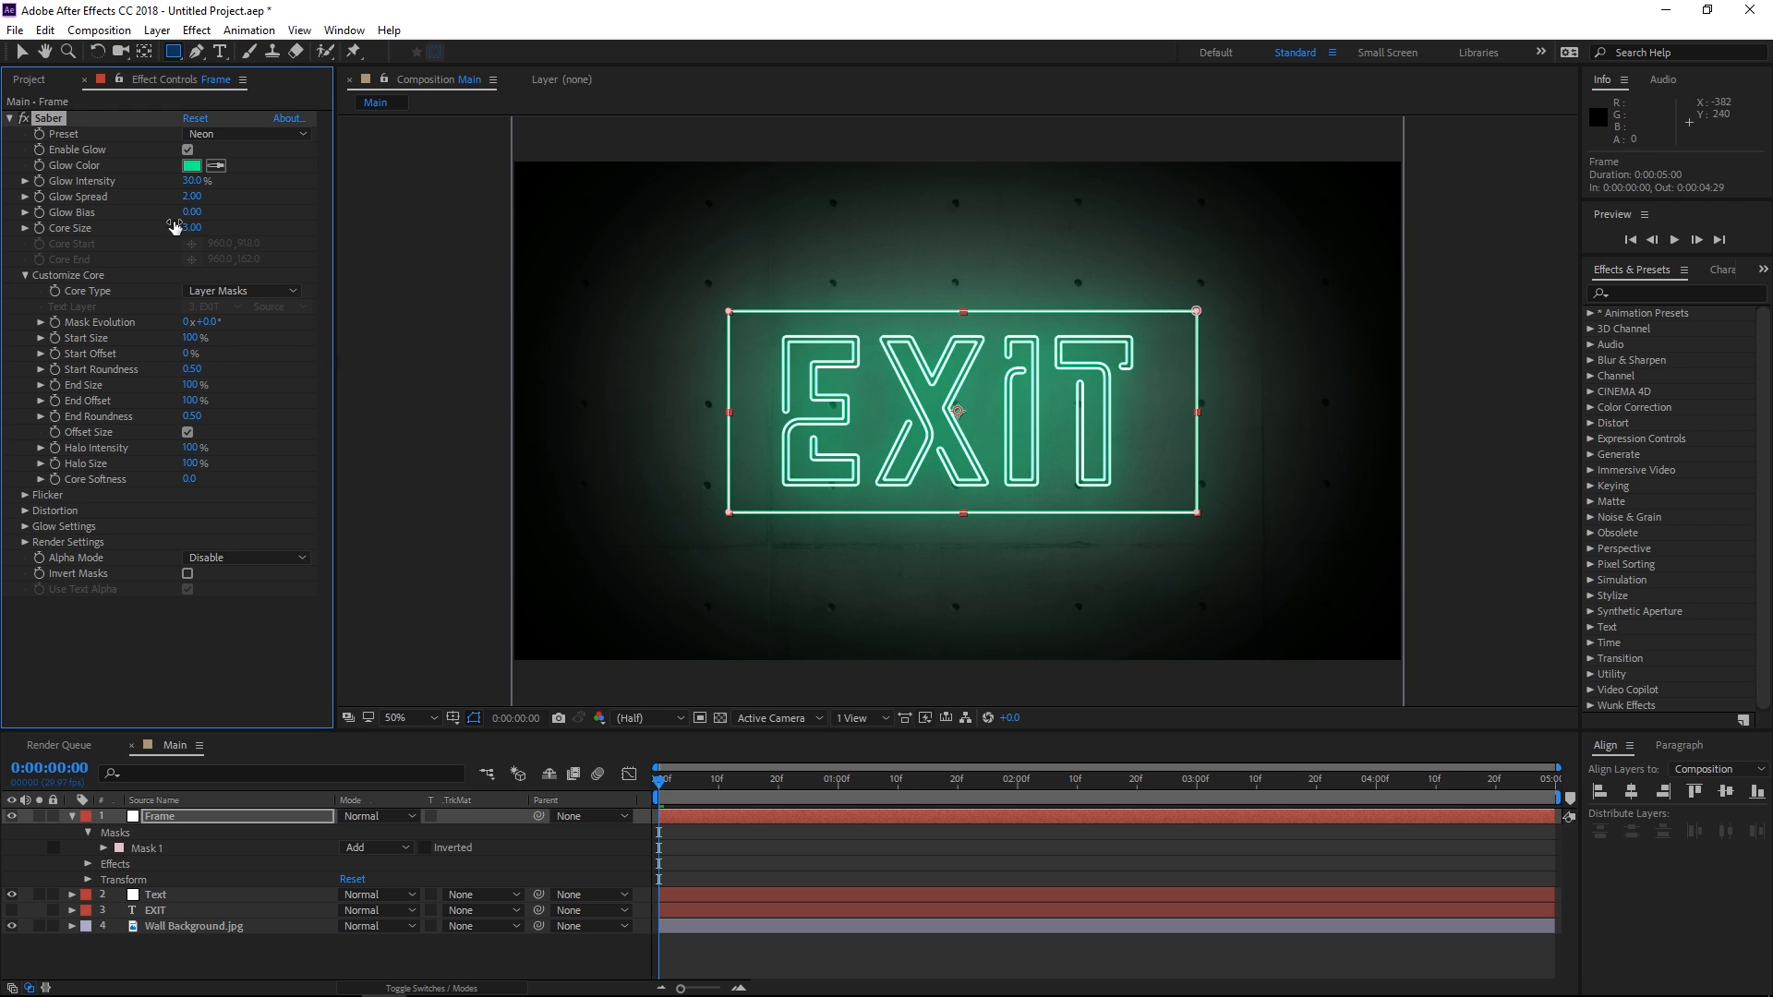
# - Nudge the Frame layer left to position 956, 540 and deselect it
pyautogui.click(21, 50)
pyautogui.click(1454, 484)
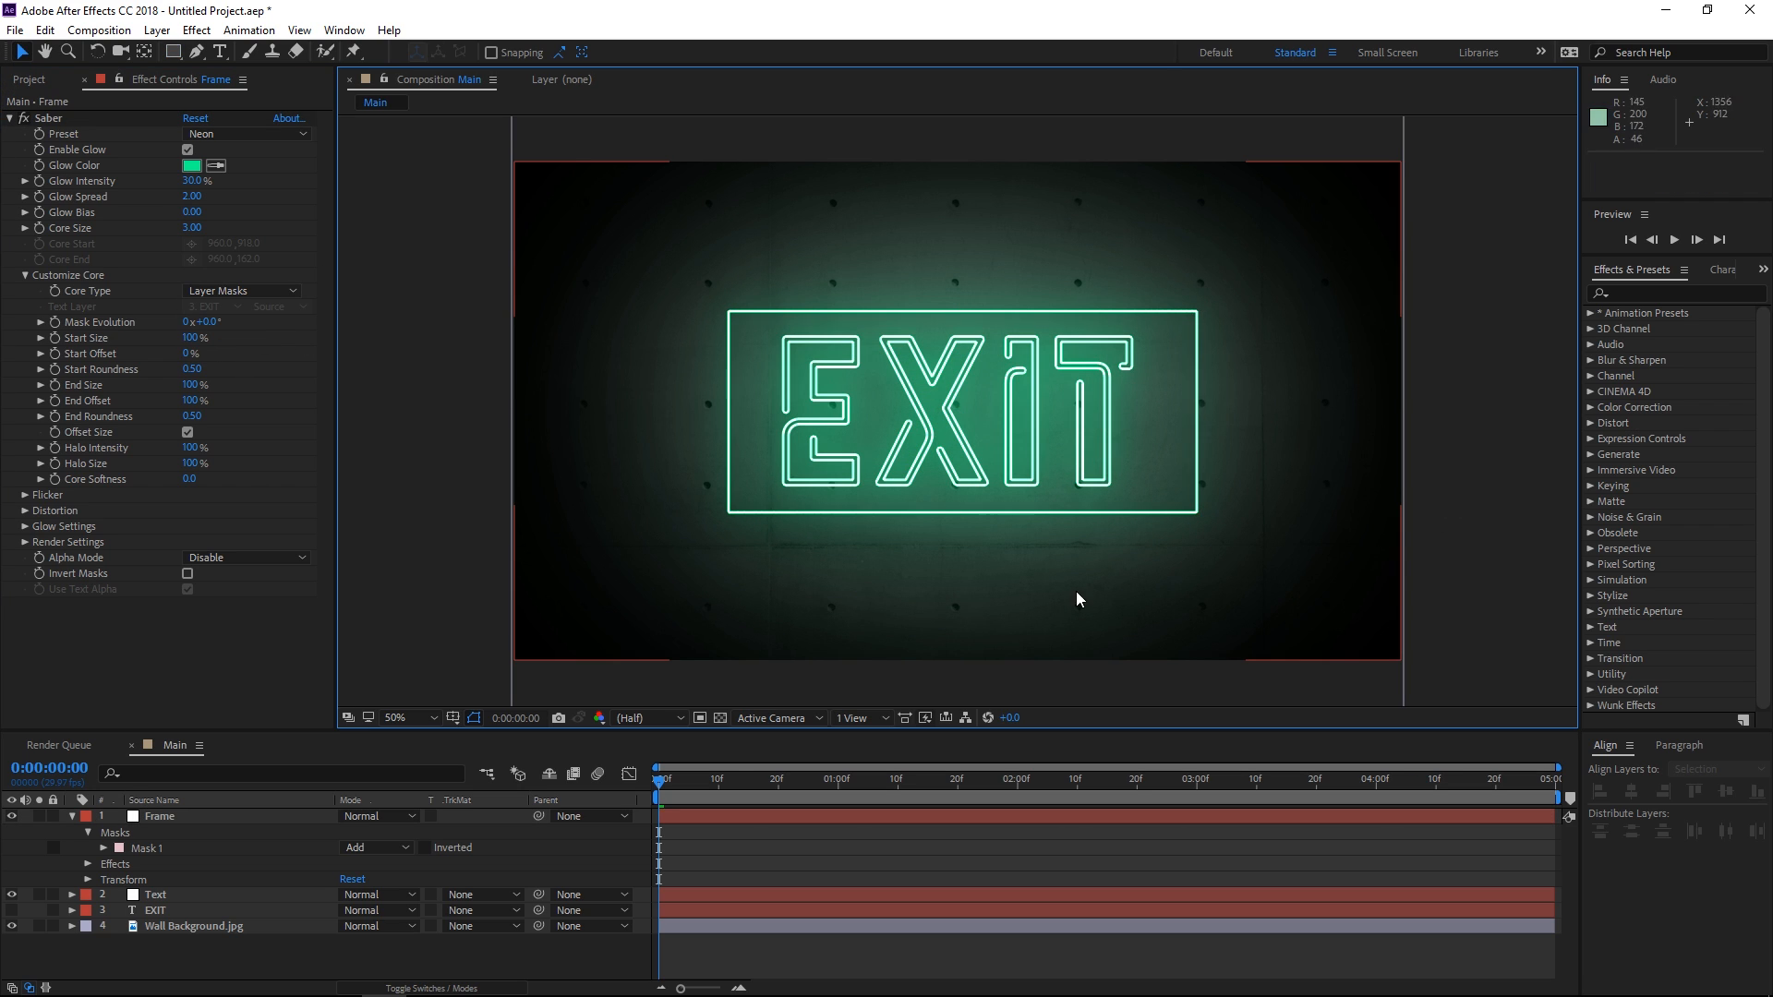
pyautogui.click(1145, 436)
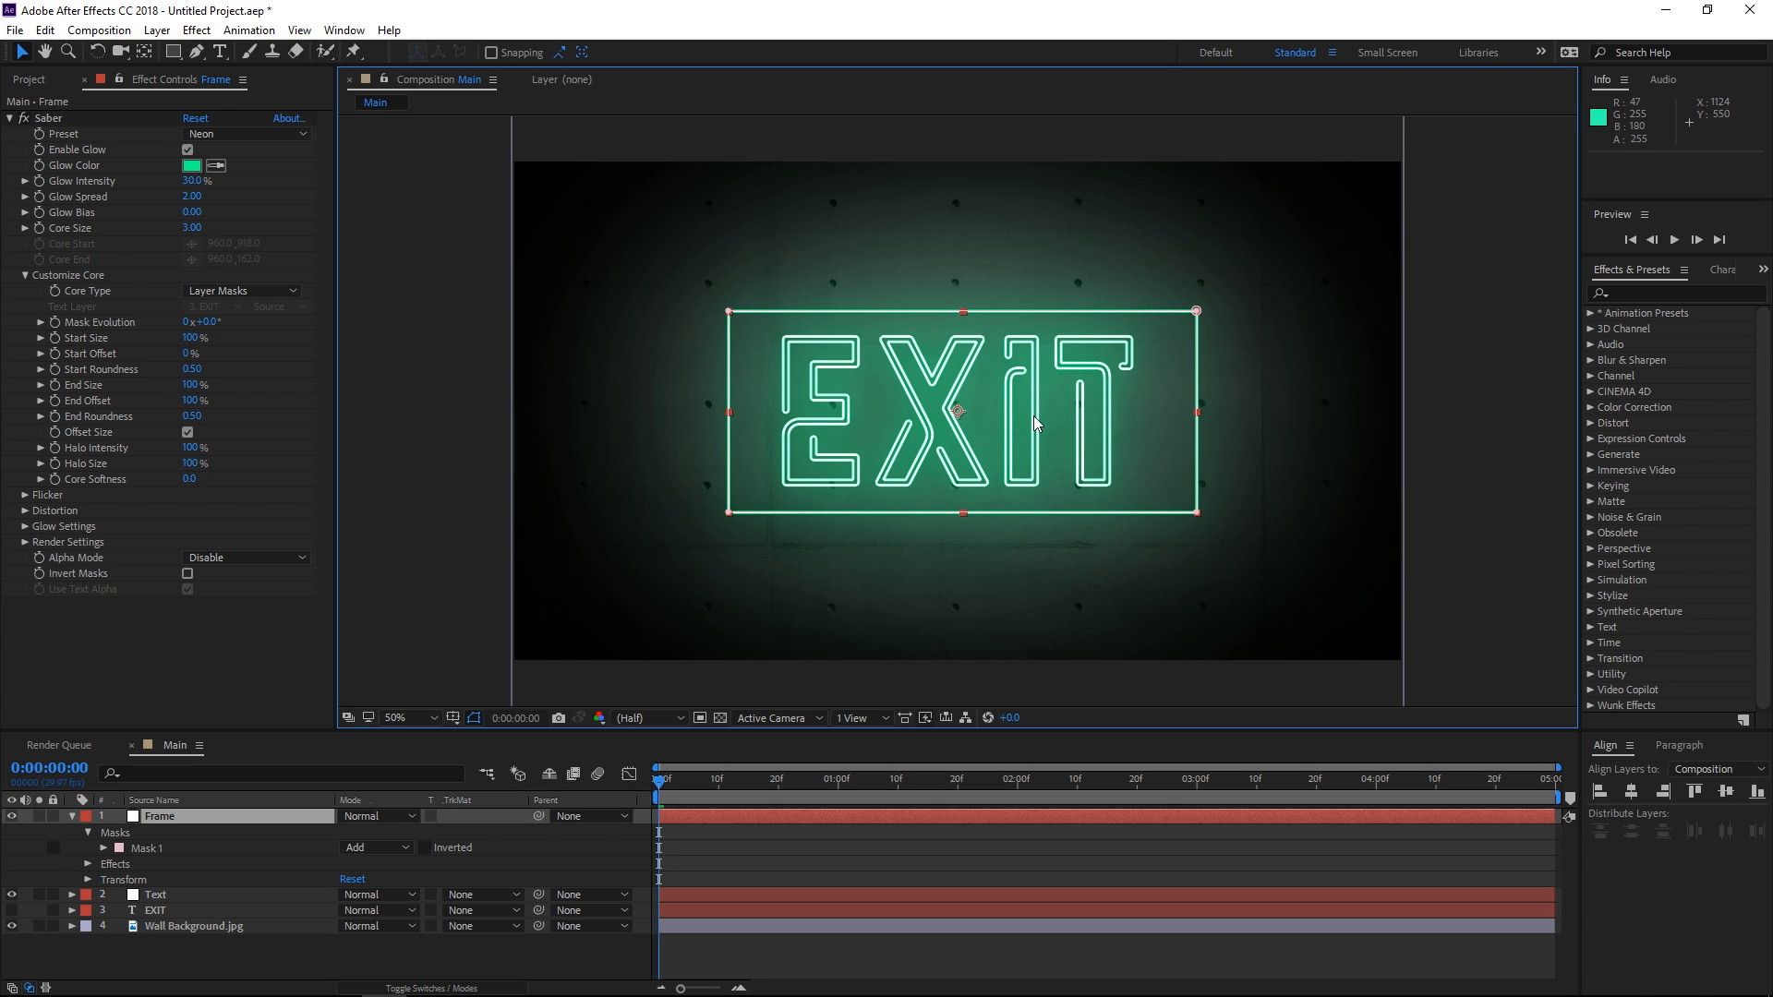
pyautogui.press('Left')
pyautogui.press('Left')
pyautogui.press('Left')
pyautogui.press('Left')
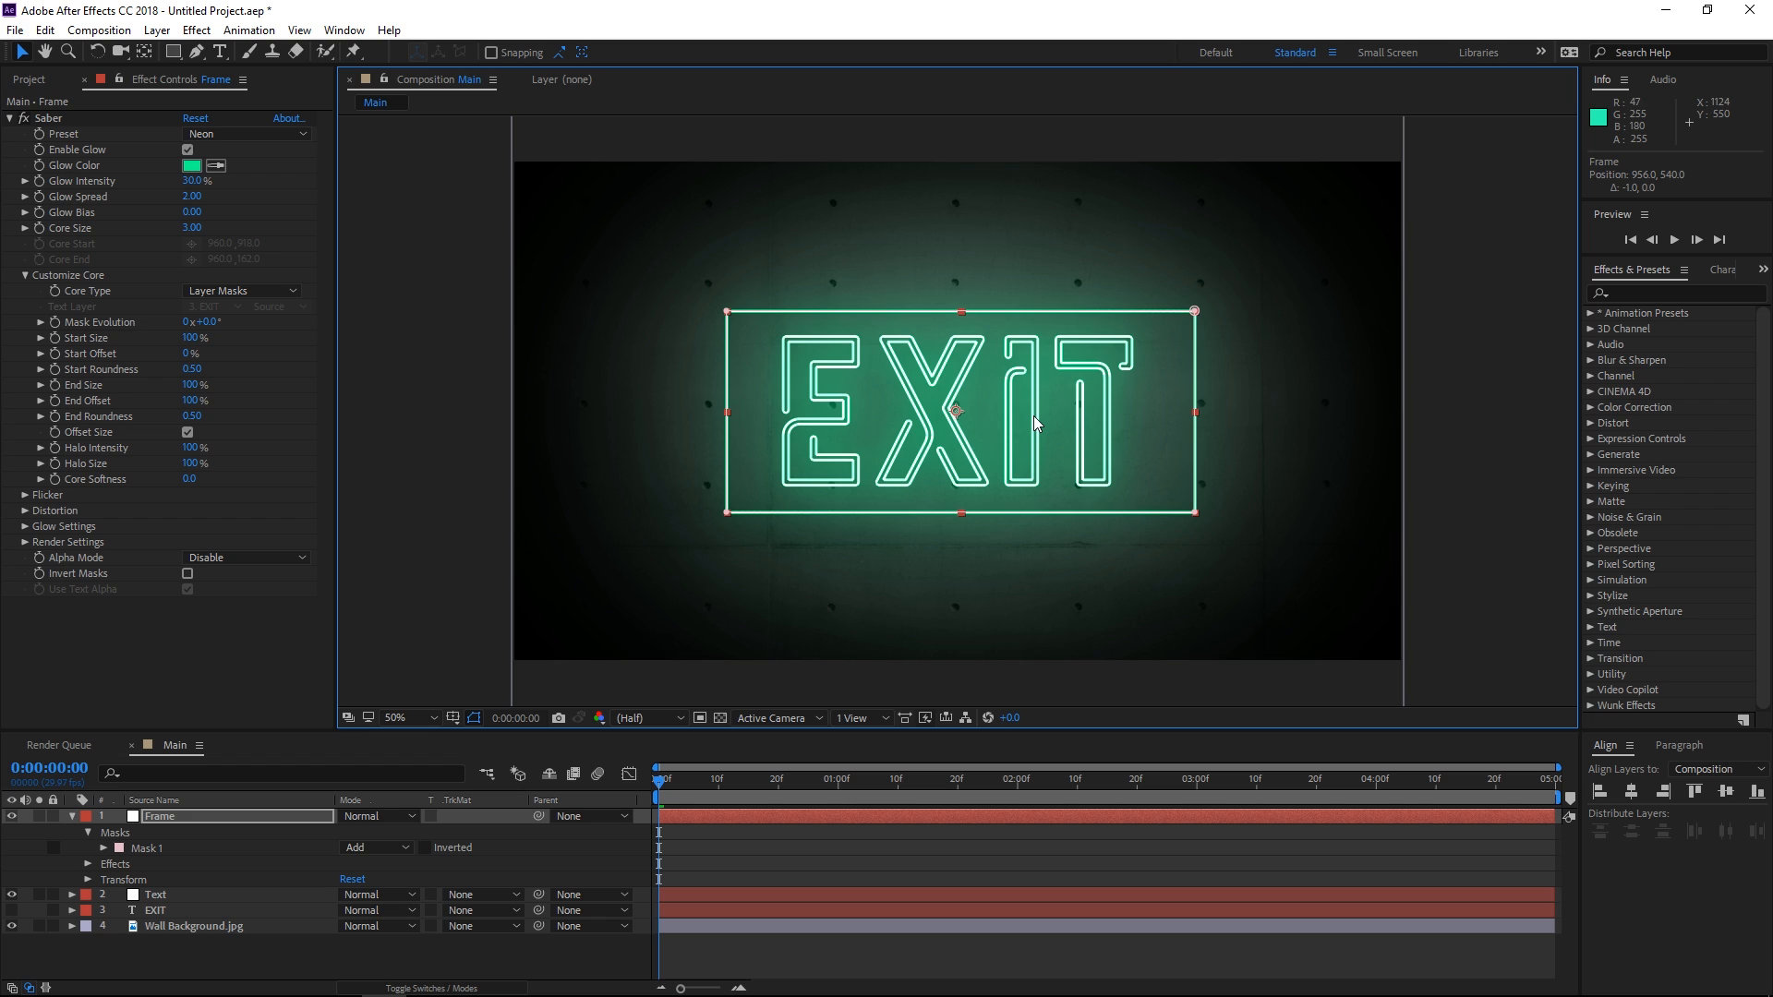
pyautogui.click(1478, 417)
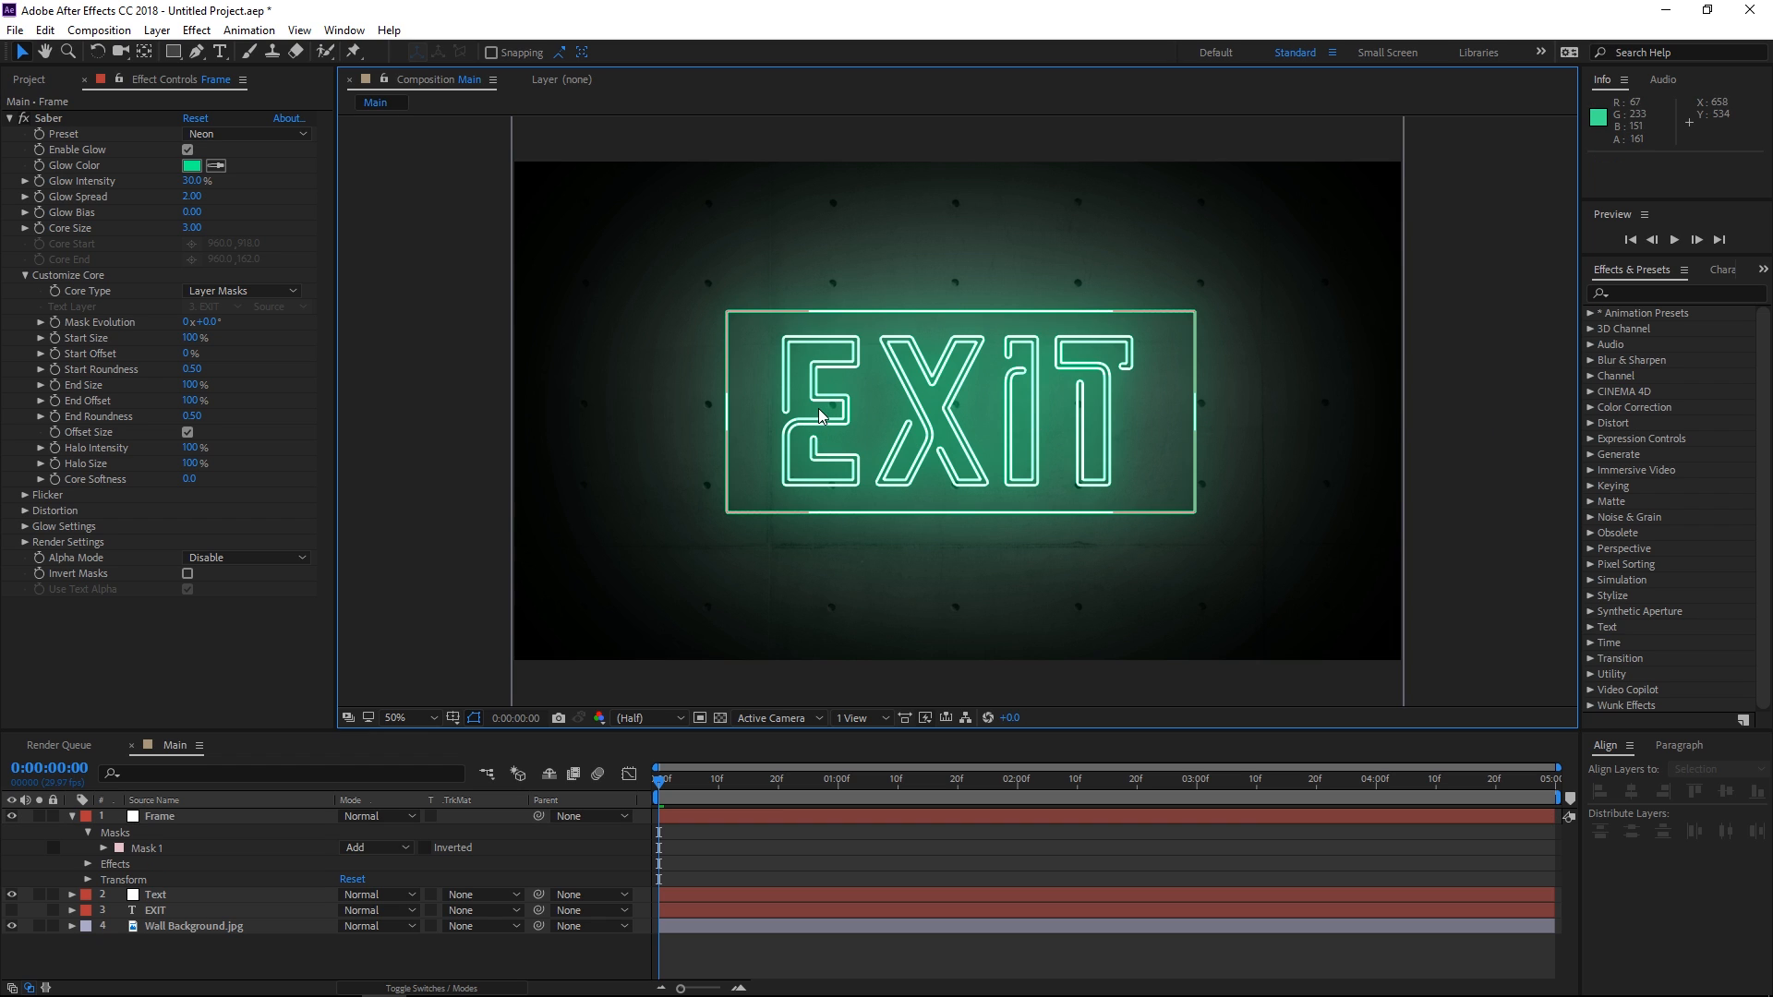
# - Set the Frame layer's Saber Glow Intensity to 45%
pyautogui.press('.')
pyautogui.press(',')
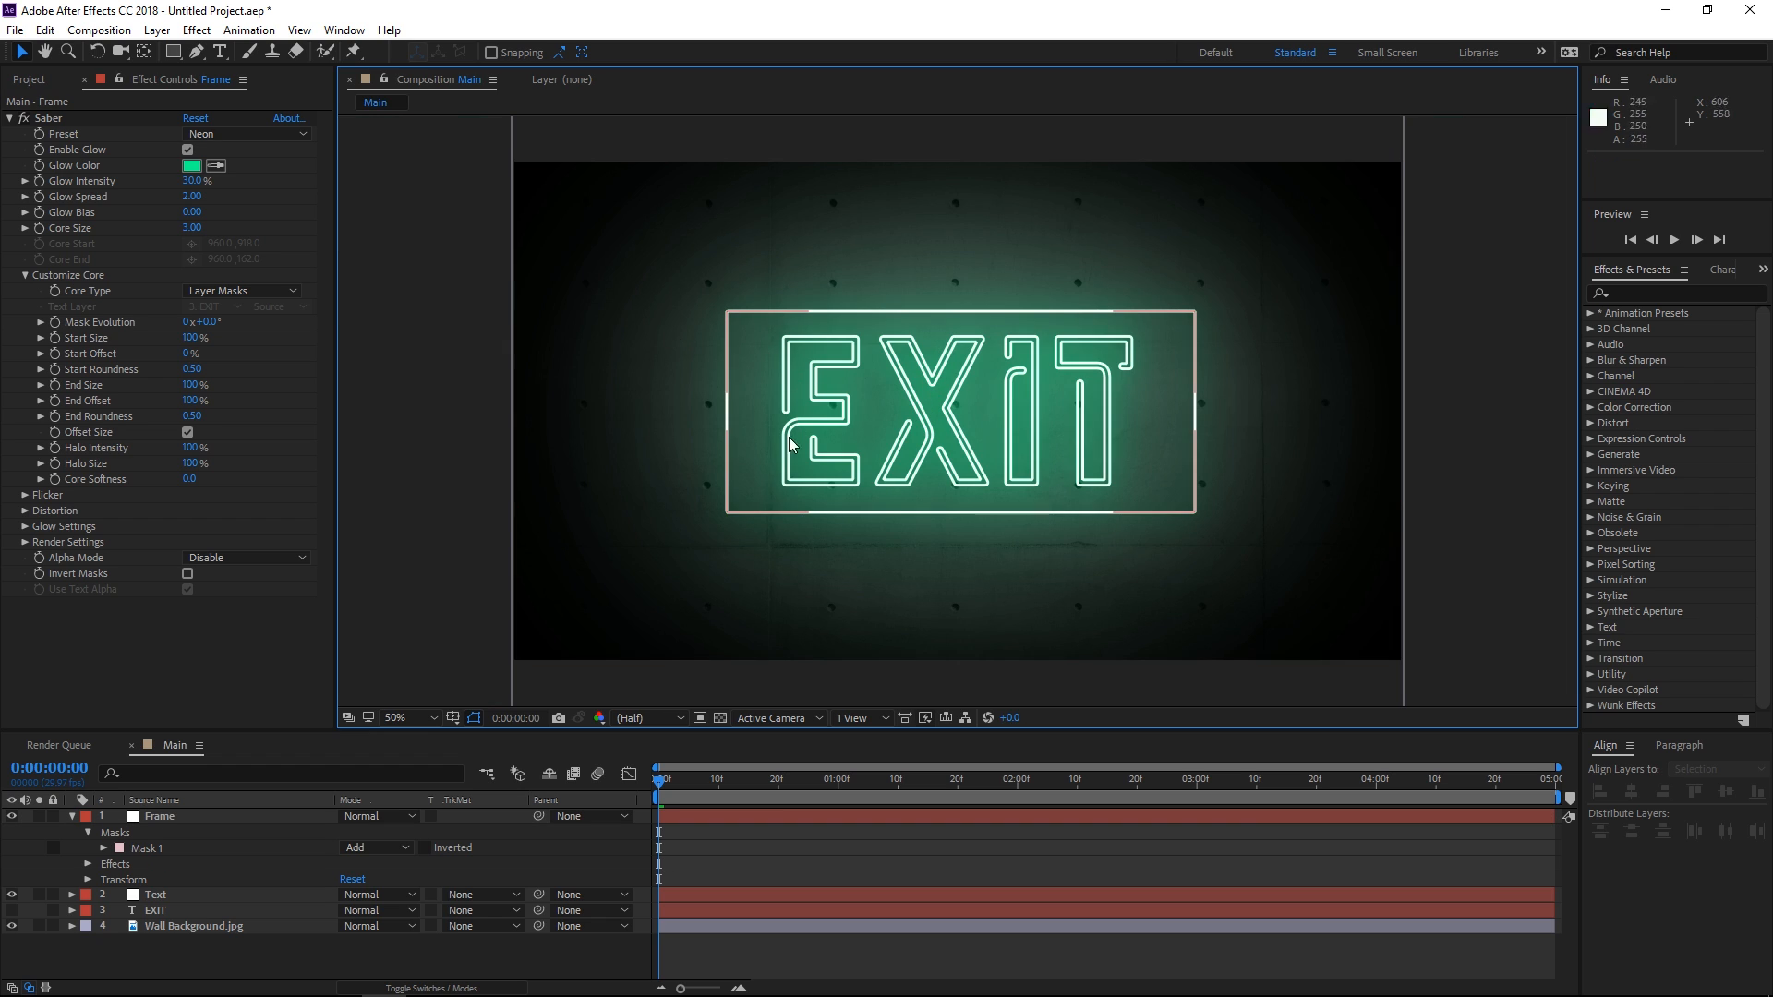
pyautogui.click(737, 810)
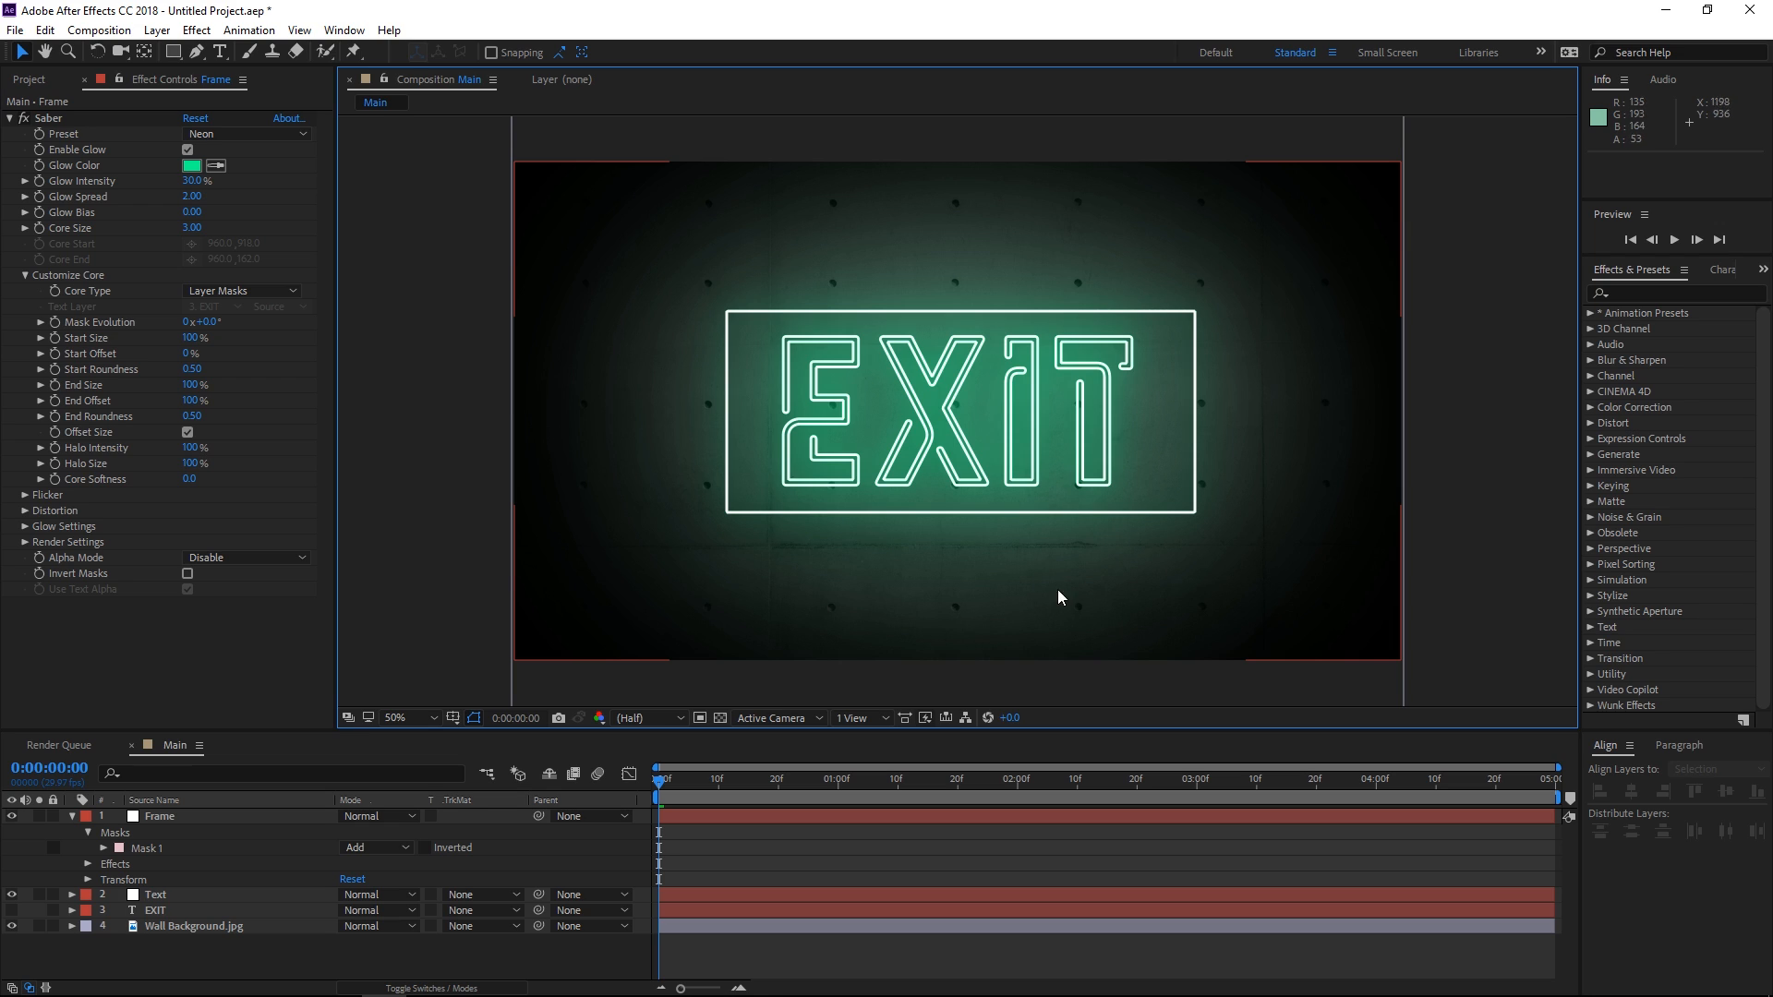
pyautogui.click(194, 181)
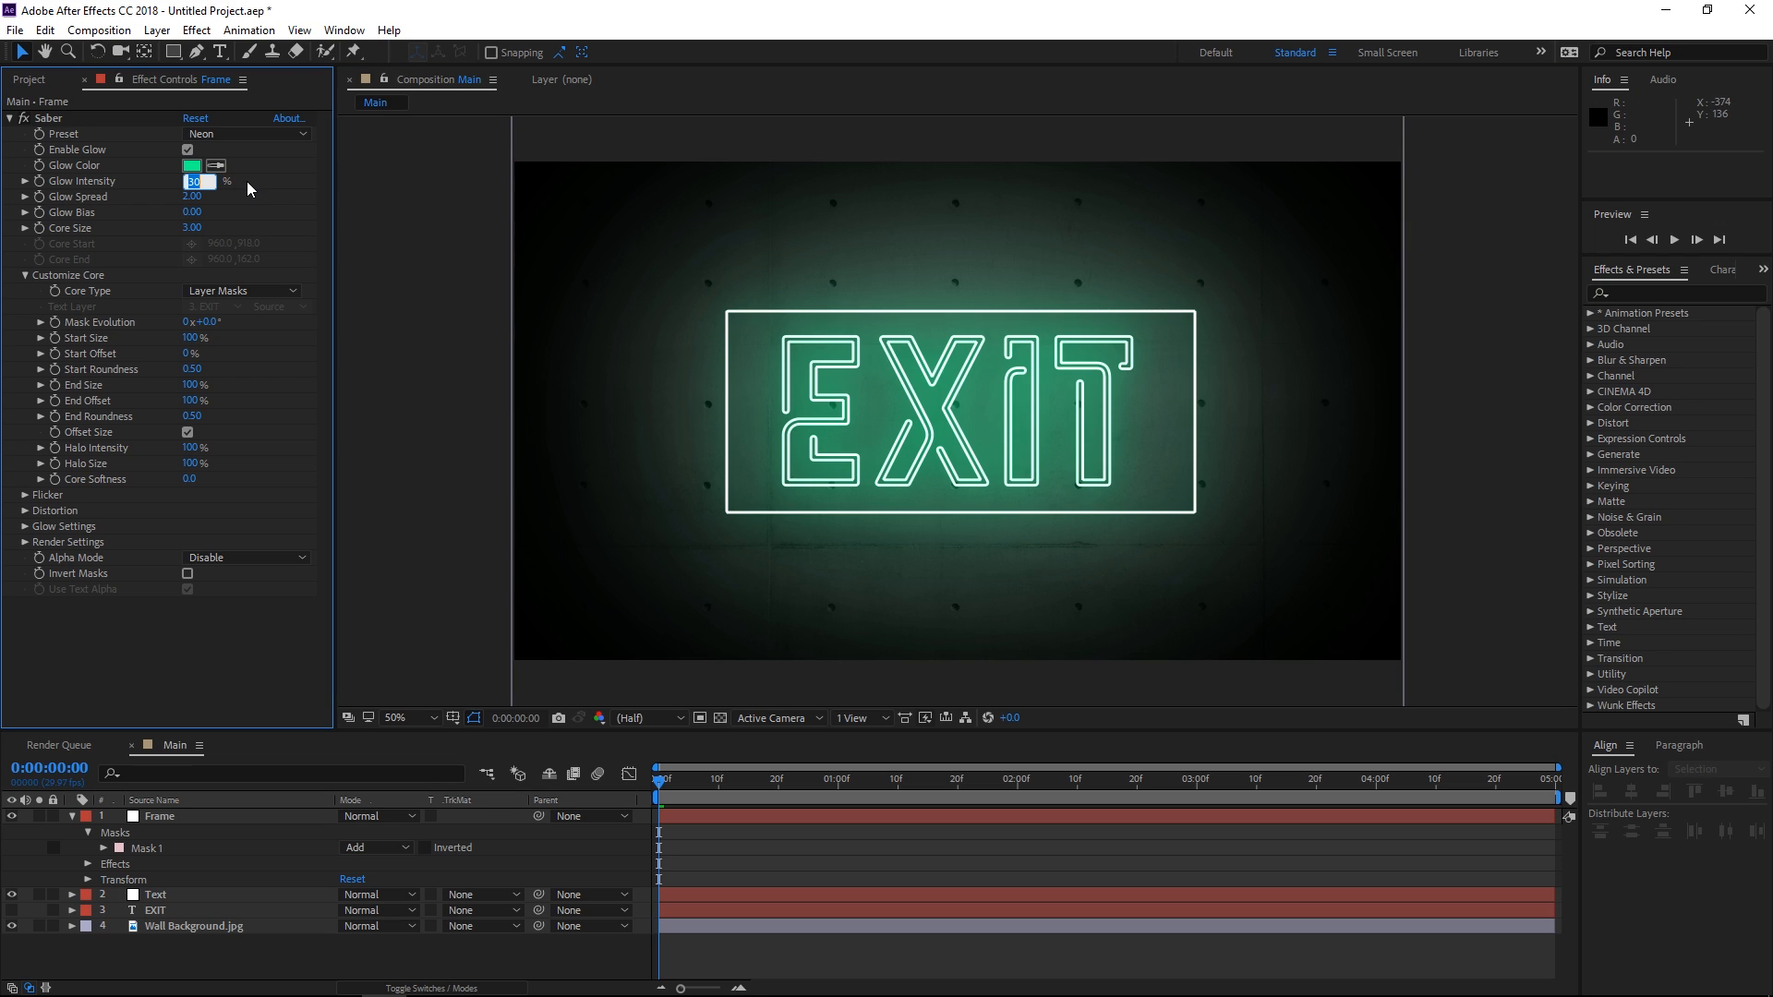
pyautogui.write('45')
pyautogui.press('Return')
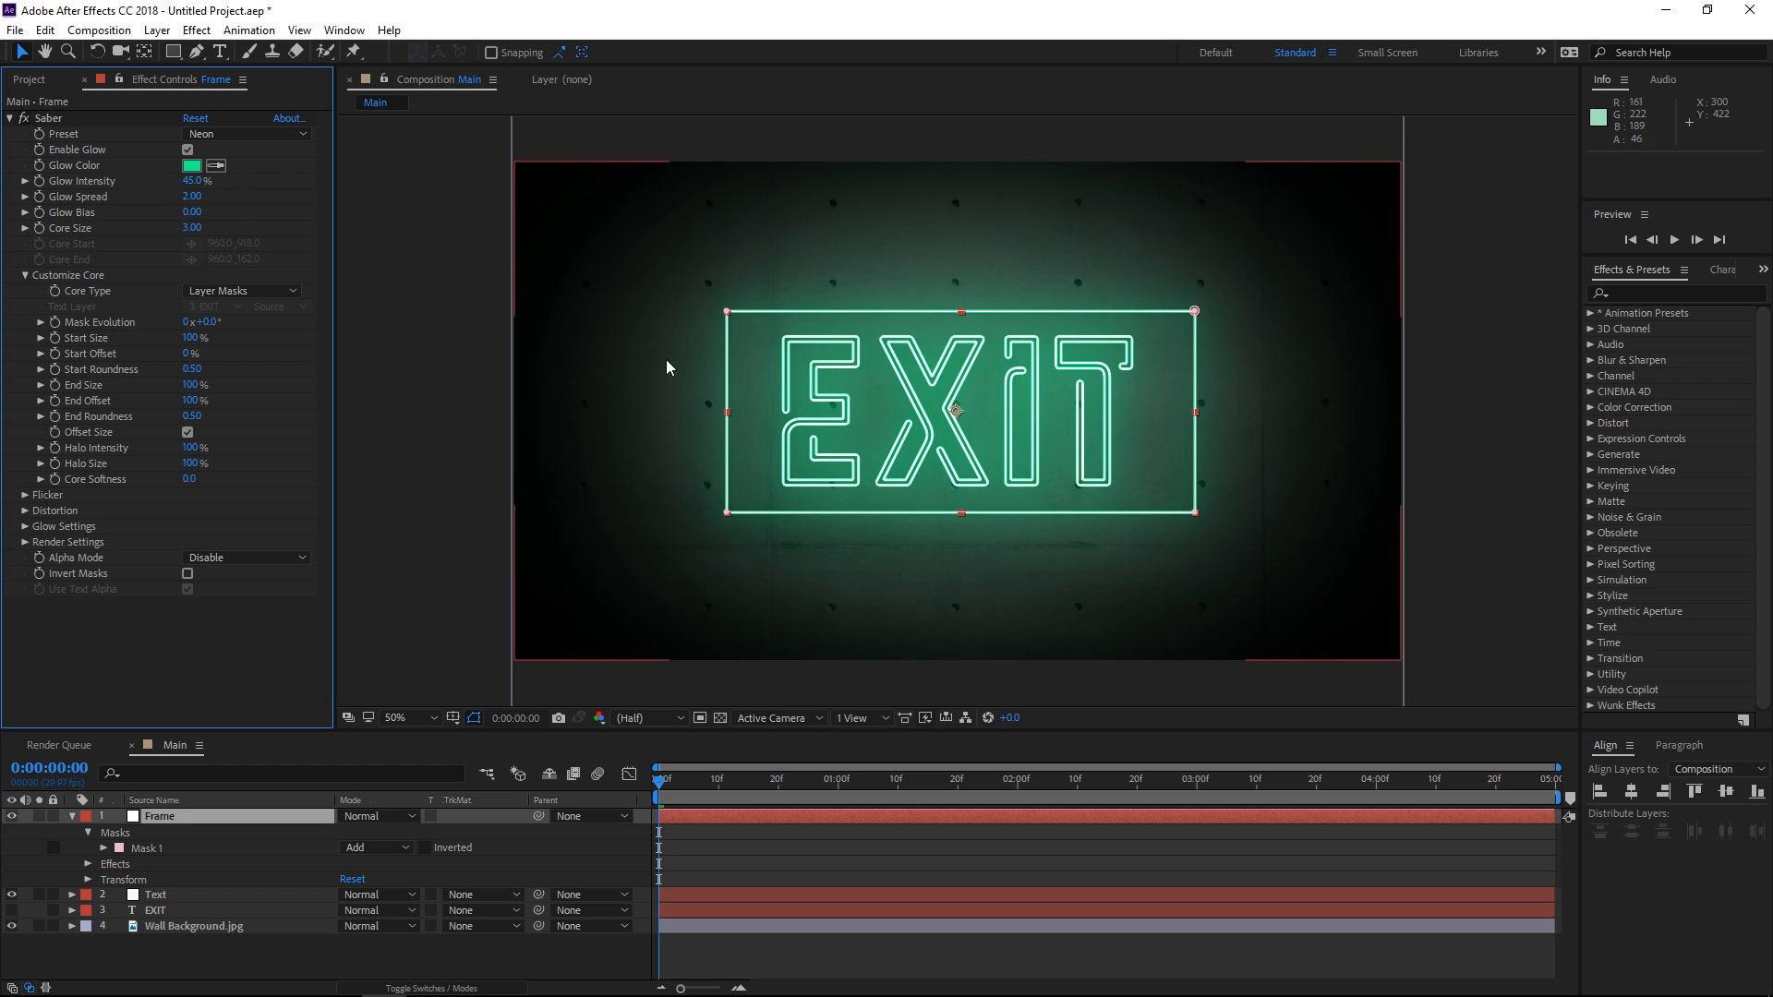
pyautogui.press('.')
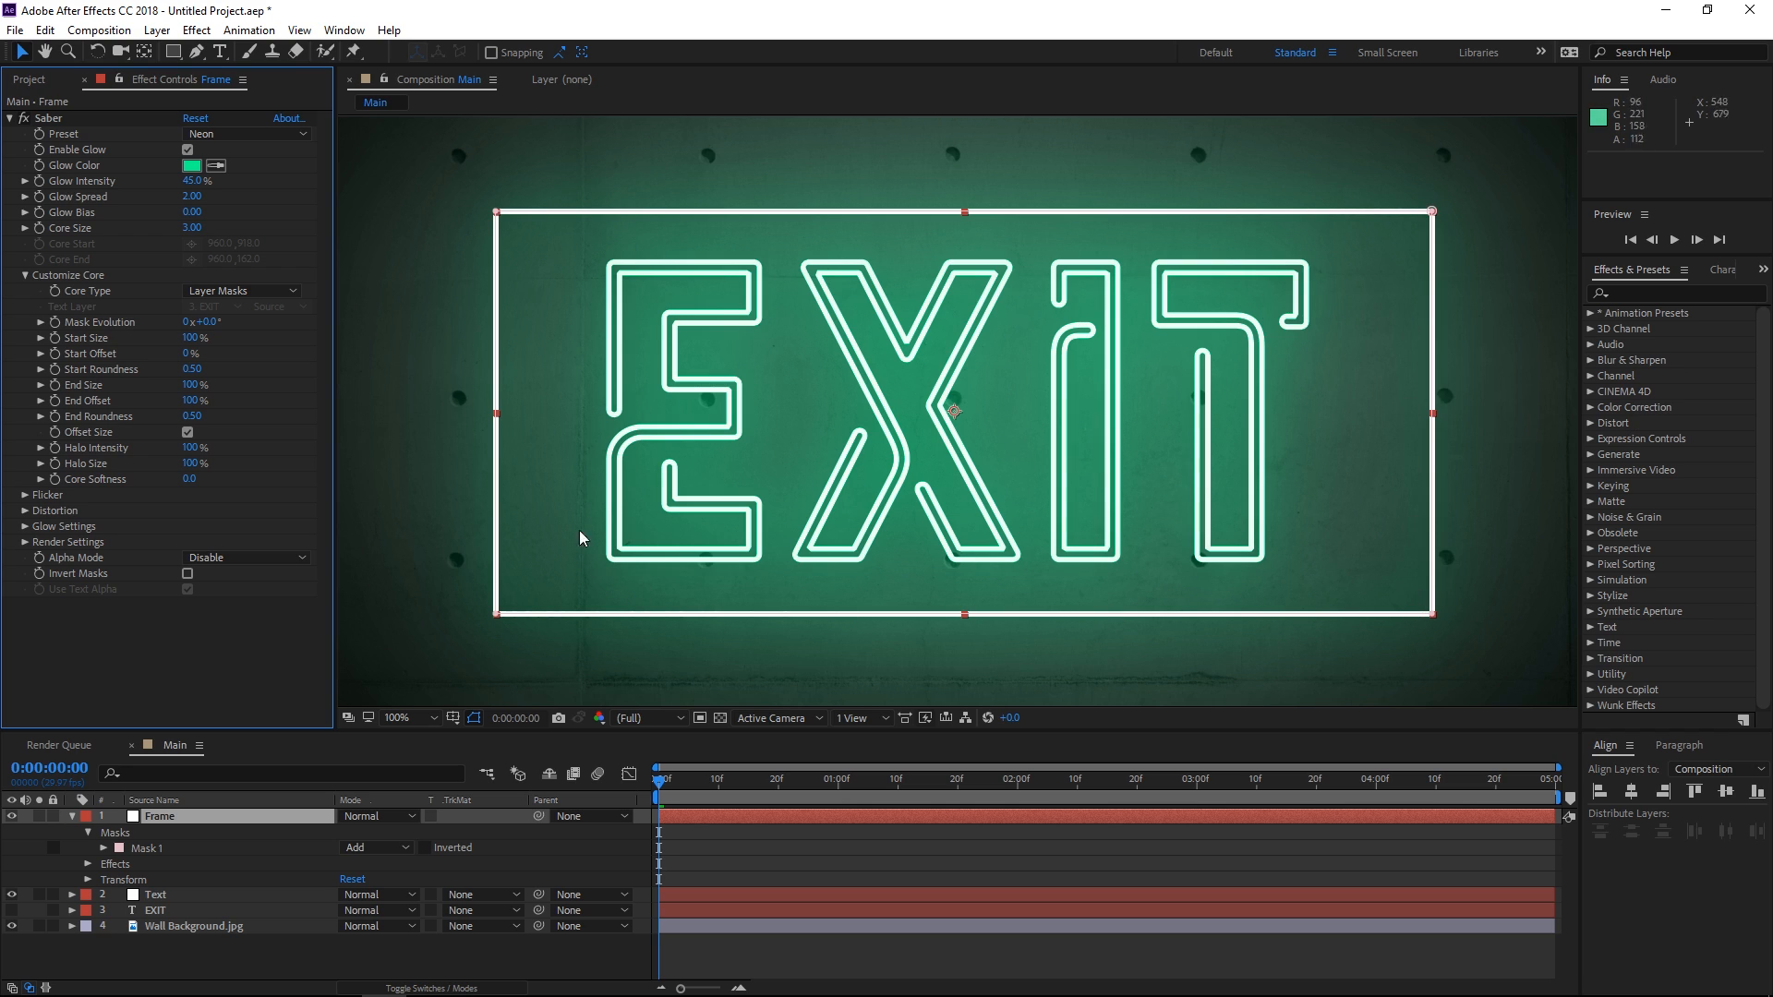
# - Start animating the Frame layer's Opacity with a 0% keyframe at 0:00:00:00
pyautogui.press(',')
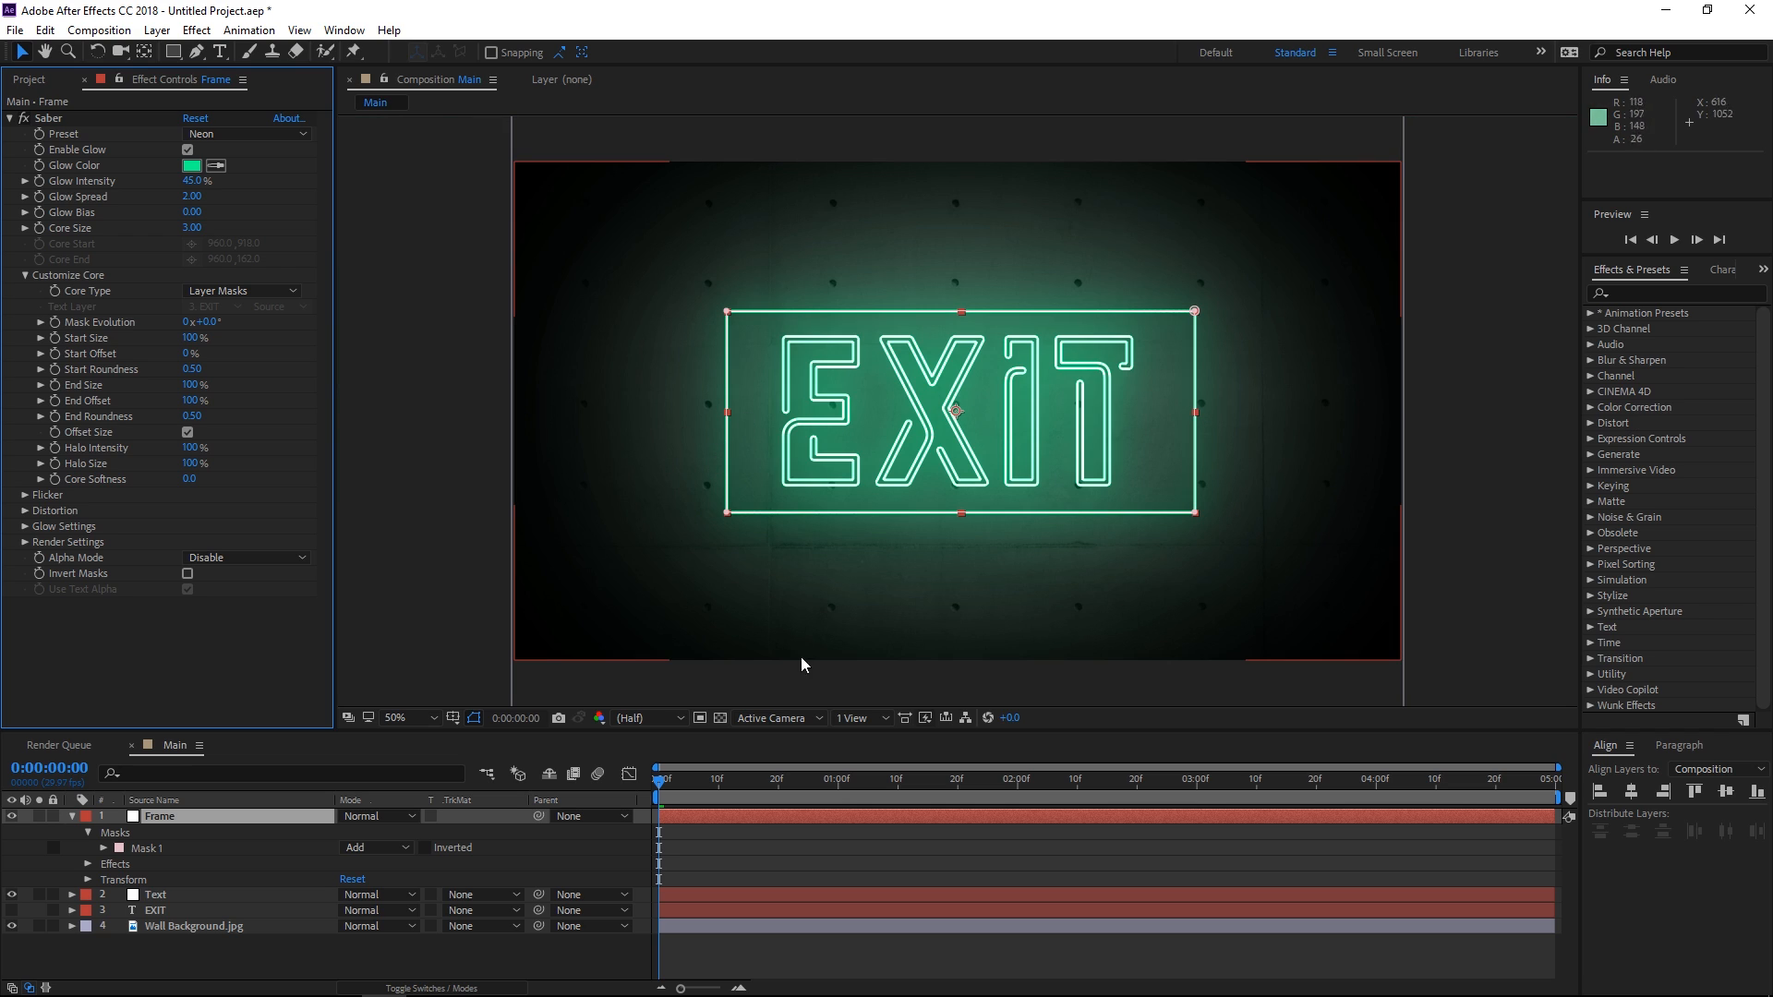
pyautogui.click(69, 817)
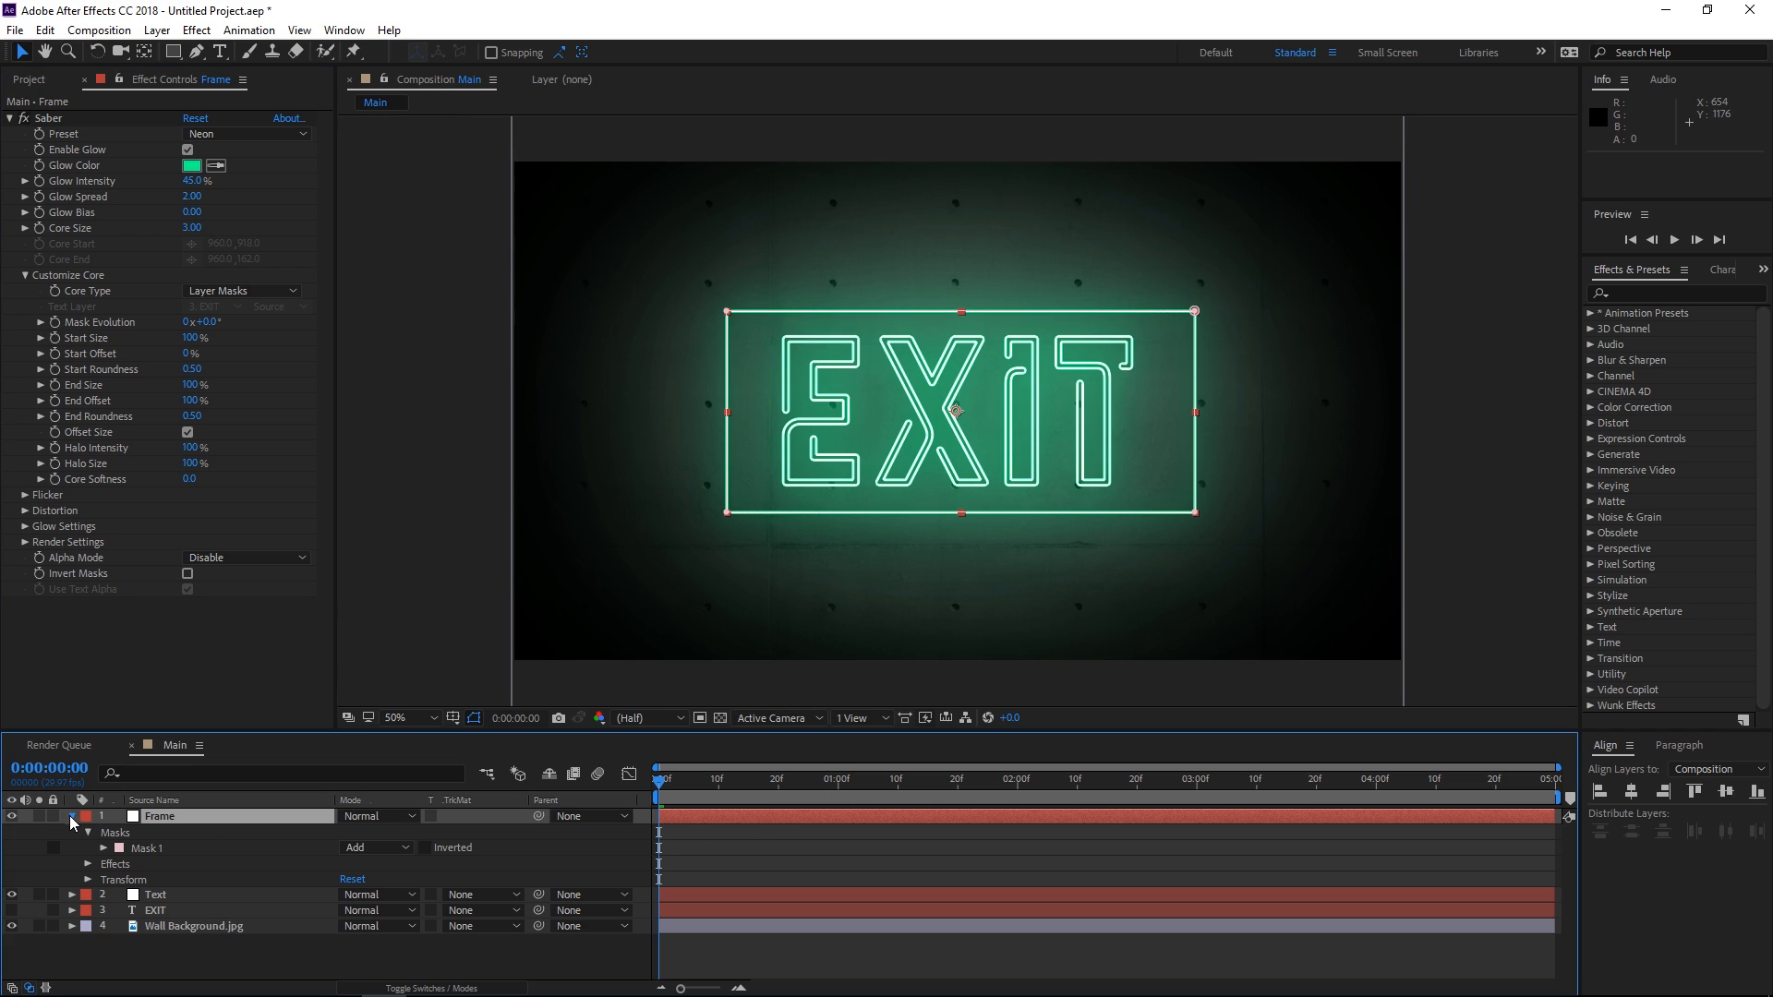
pyautogui.click(316, 917)
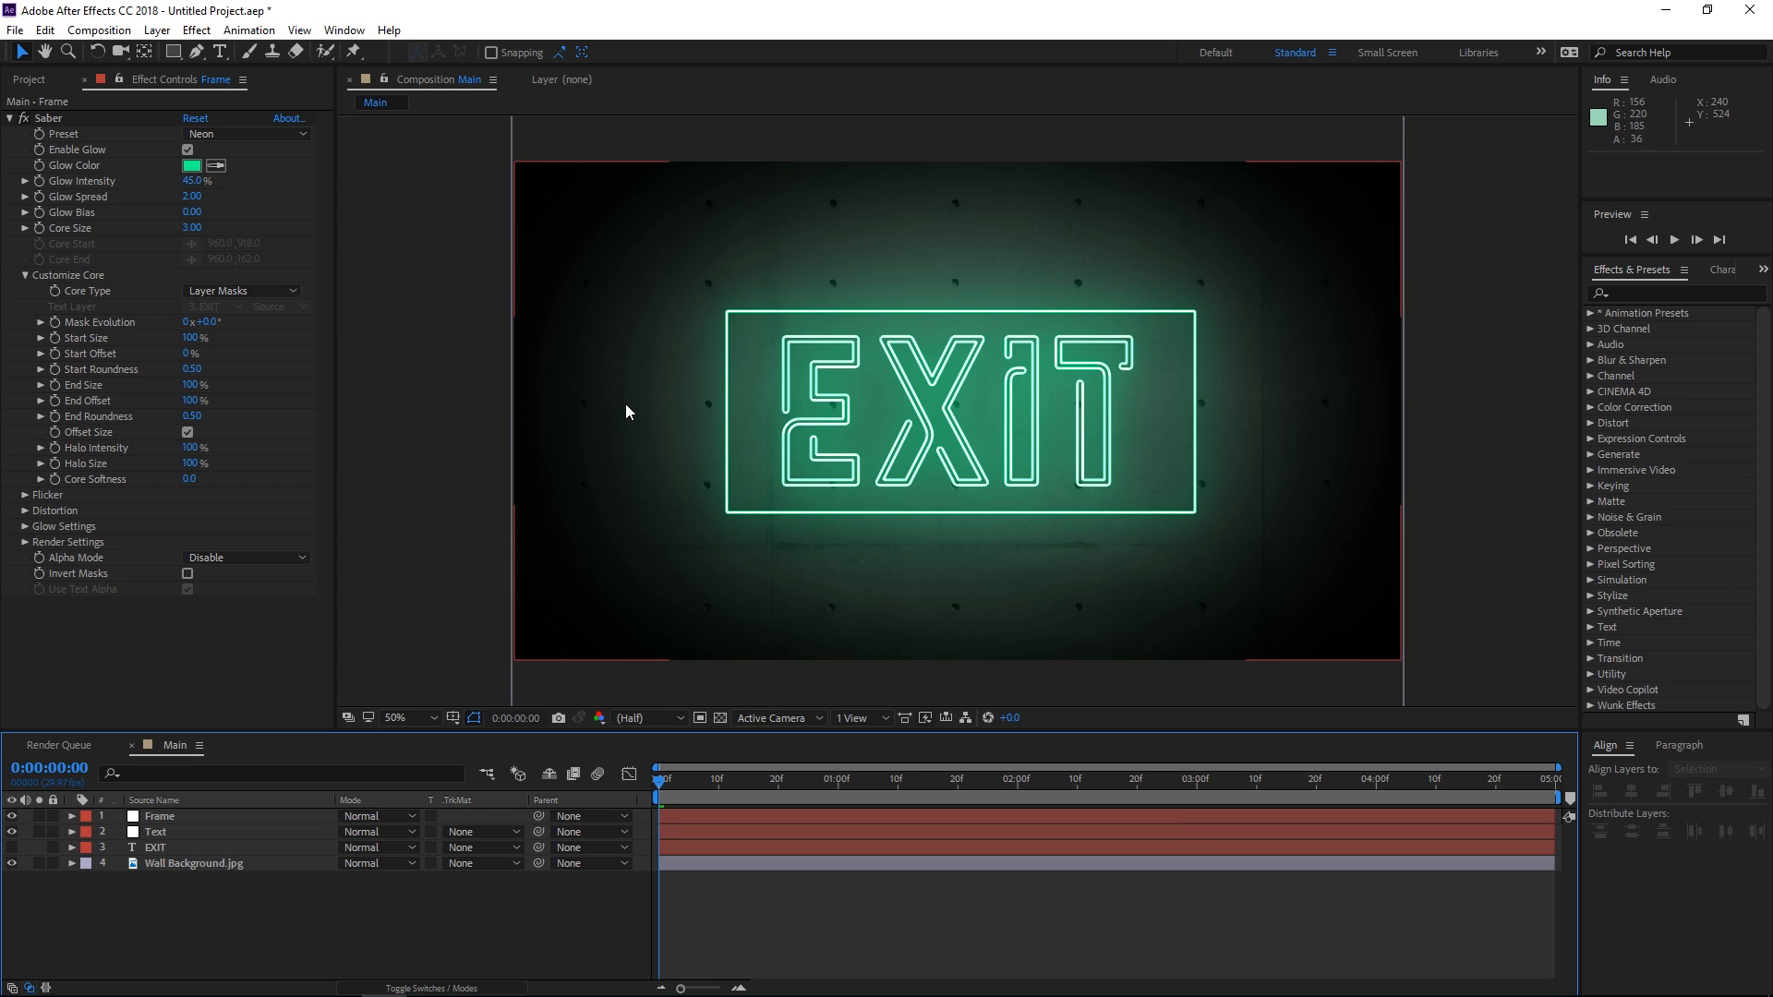
pyautogui.click(208, 815)
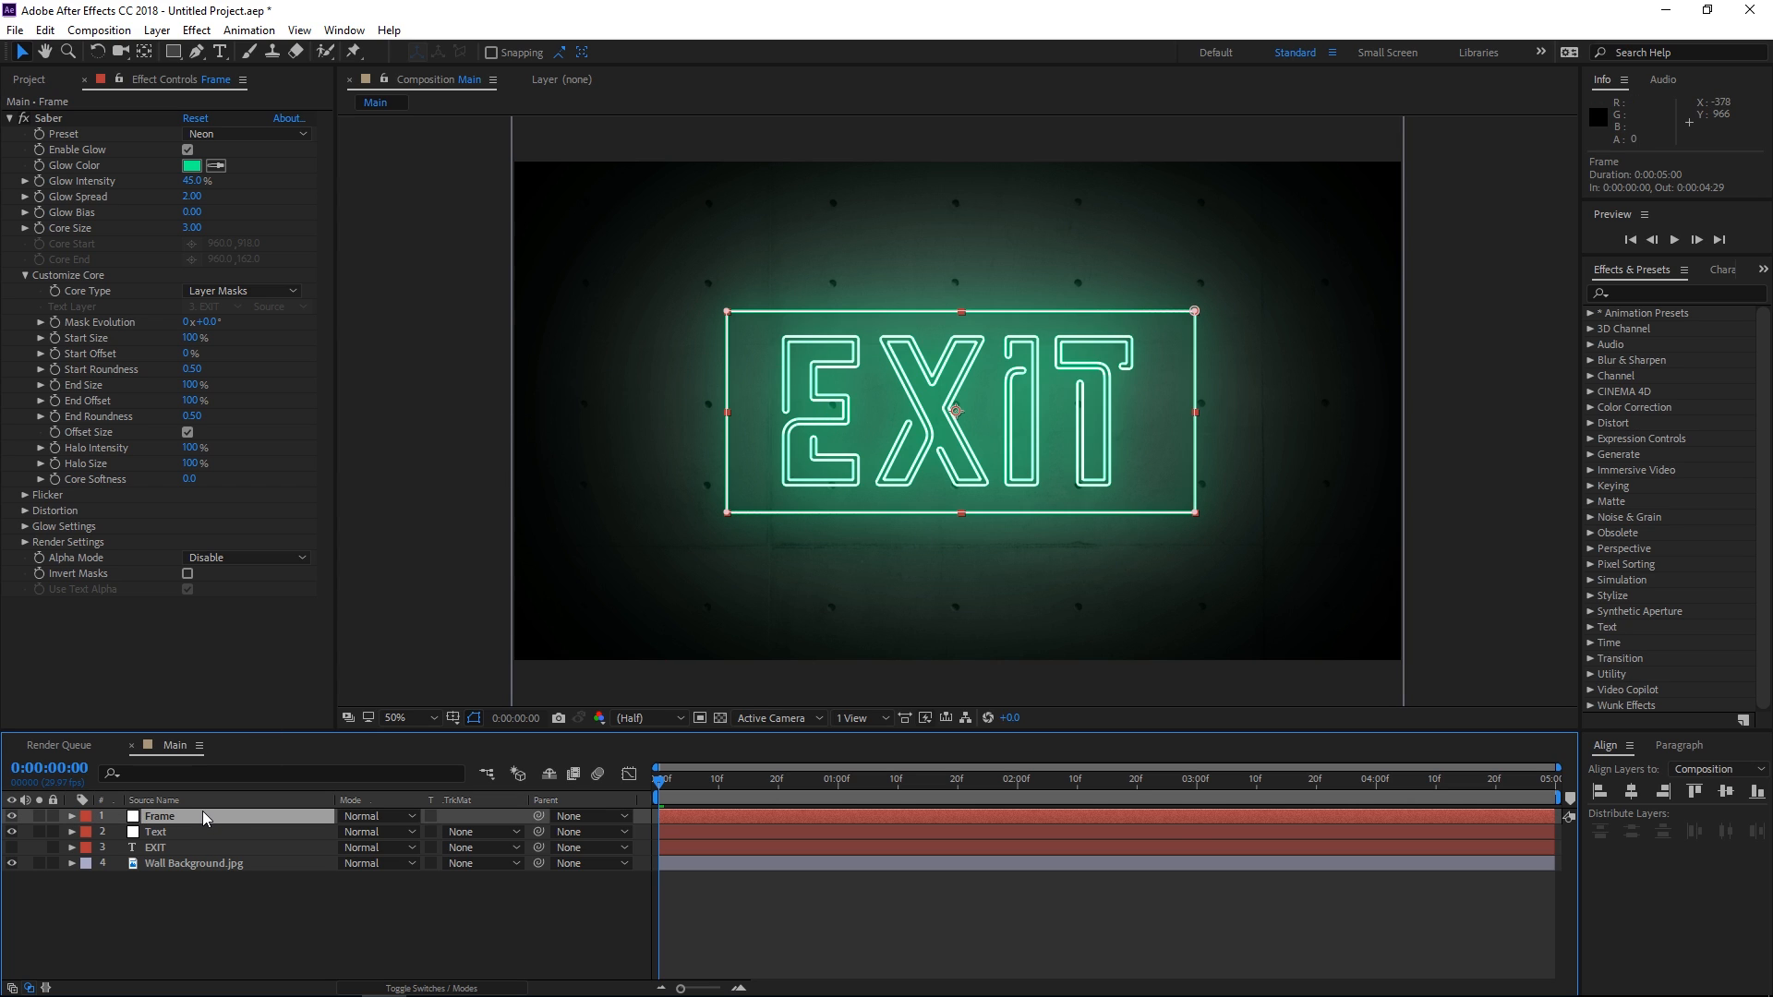
pyautogui.press('t')
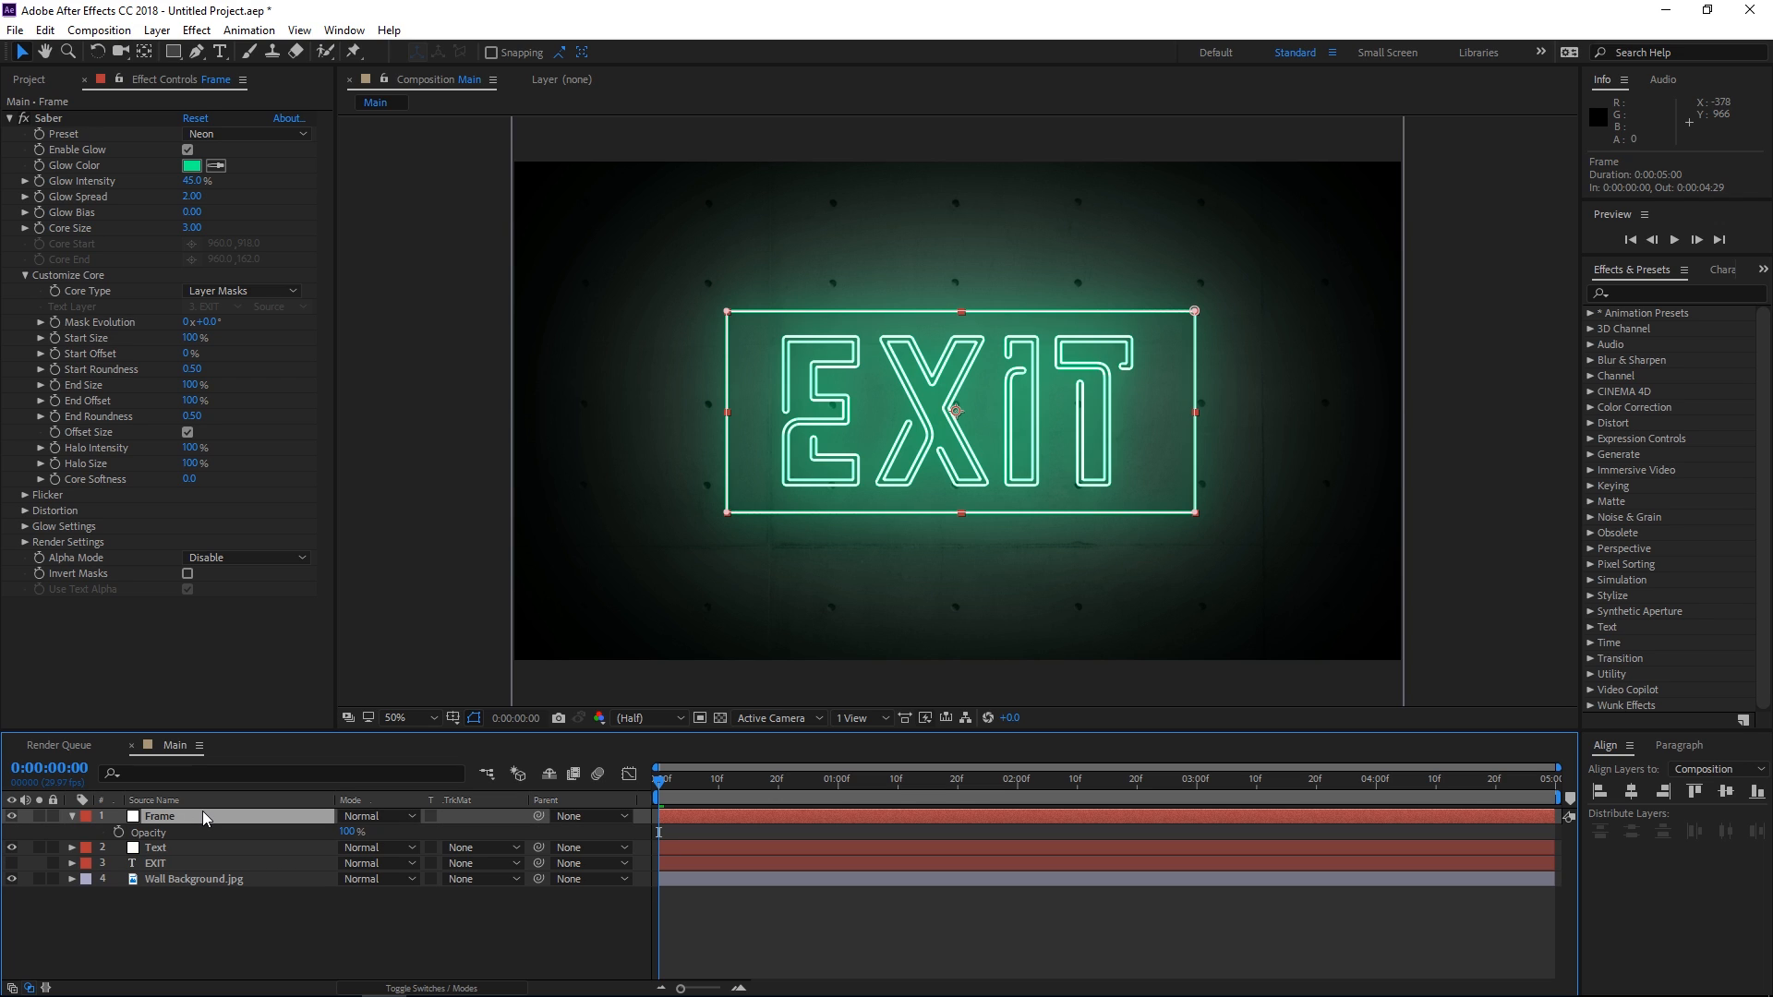
pyautogui.click(117, 833)
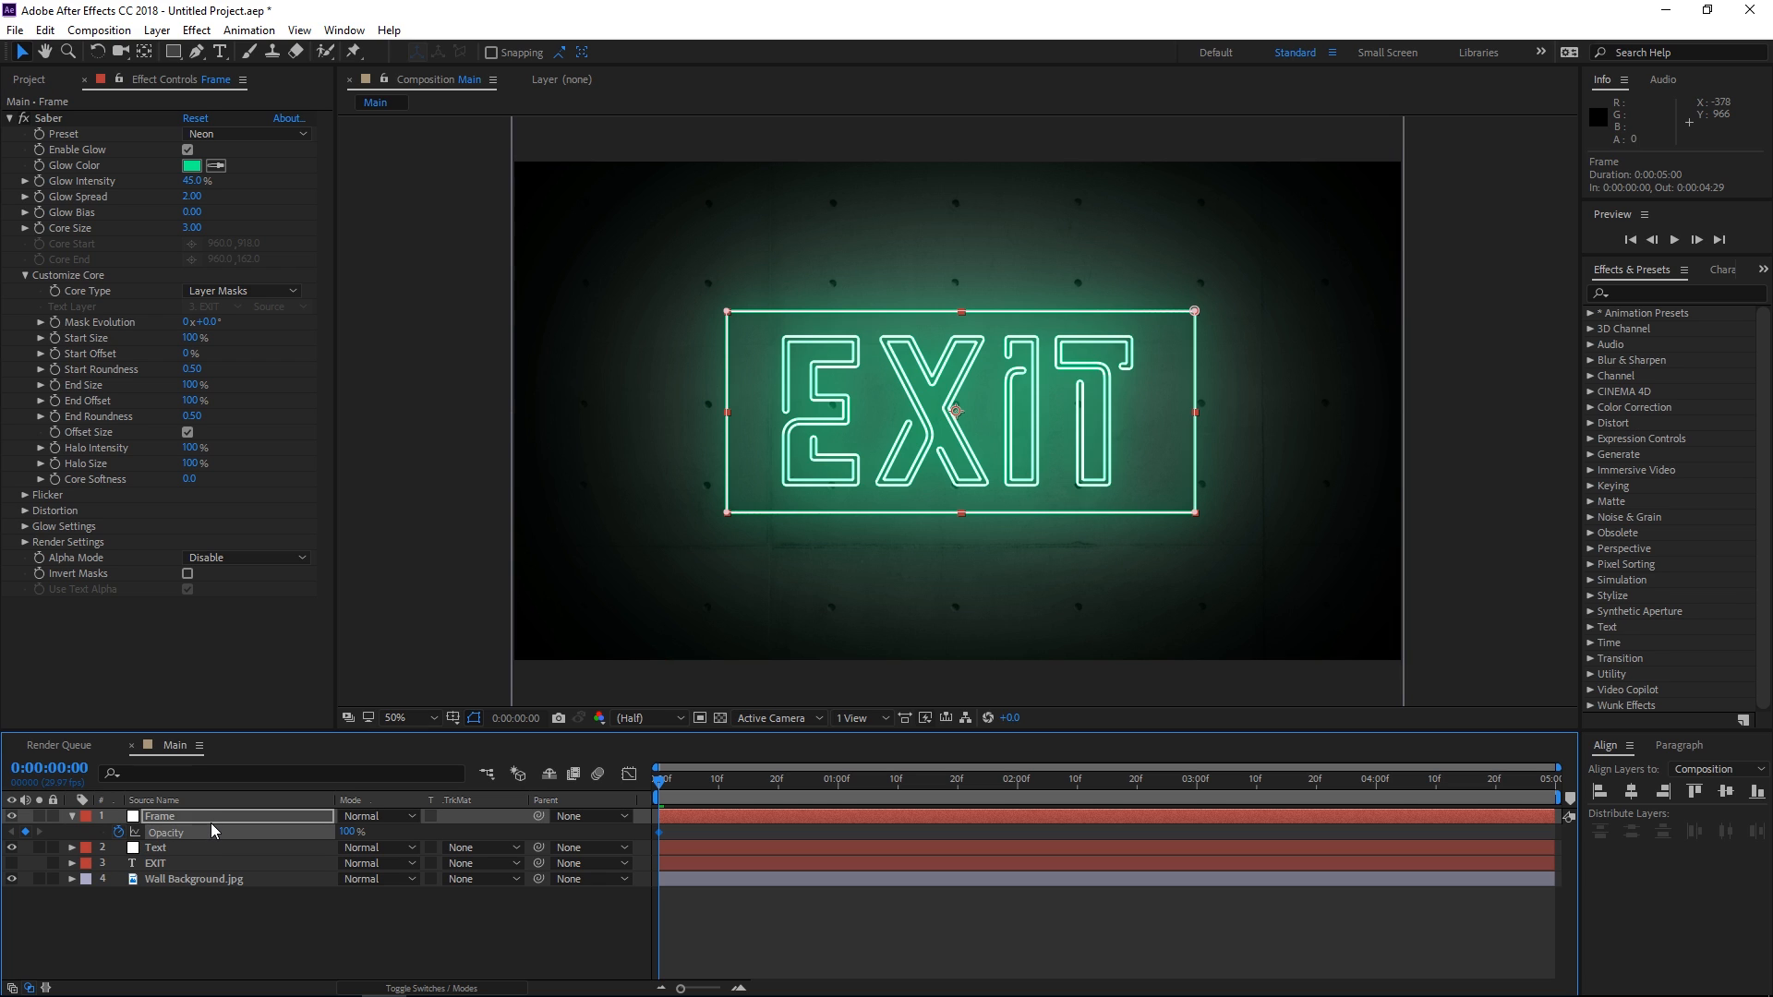
pyautogui.moveTo(347, 833); pyautogui.dragTo(229, 829)
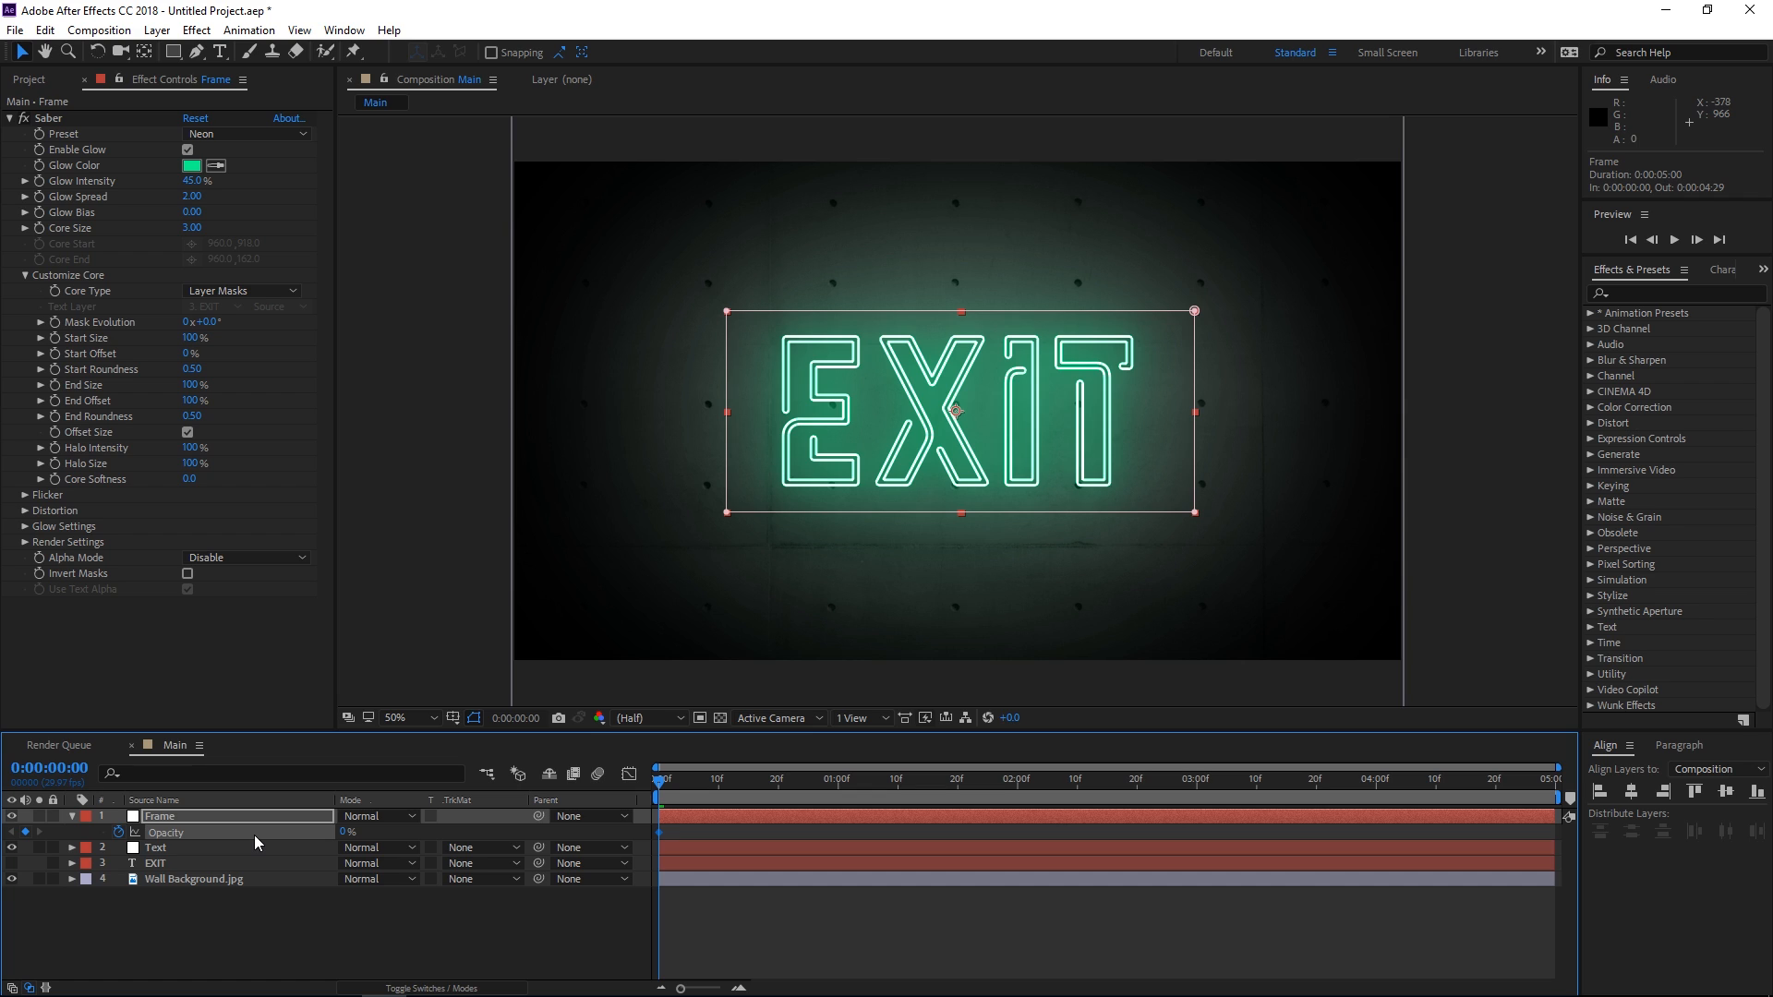
# - Key the Frame layer's Opacity at 100% on frame 2 and check the first flash
pyautogui.press('pagedown')
pyautogui.press('pagedown')
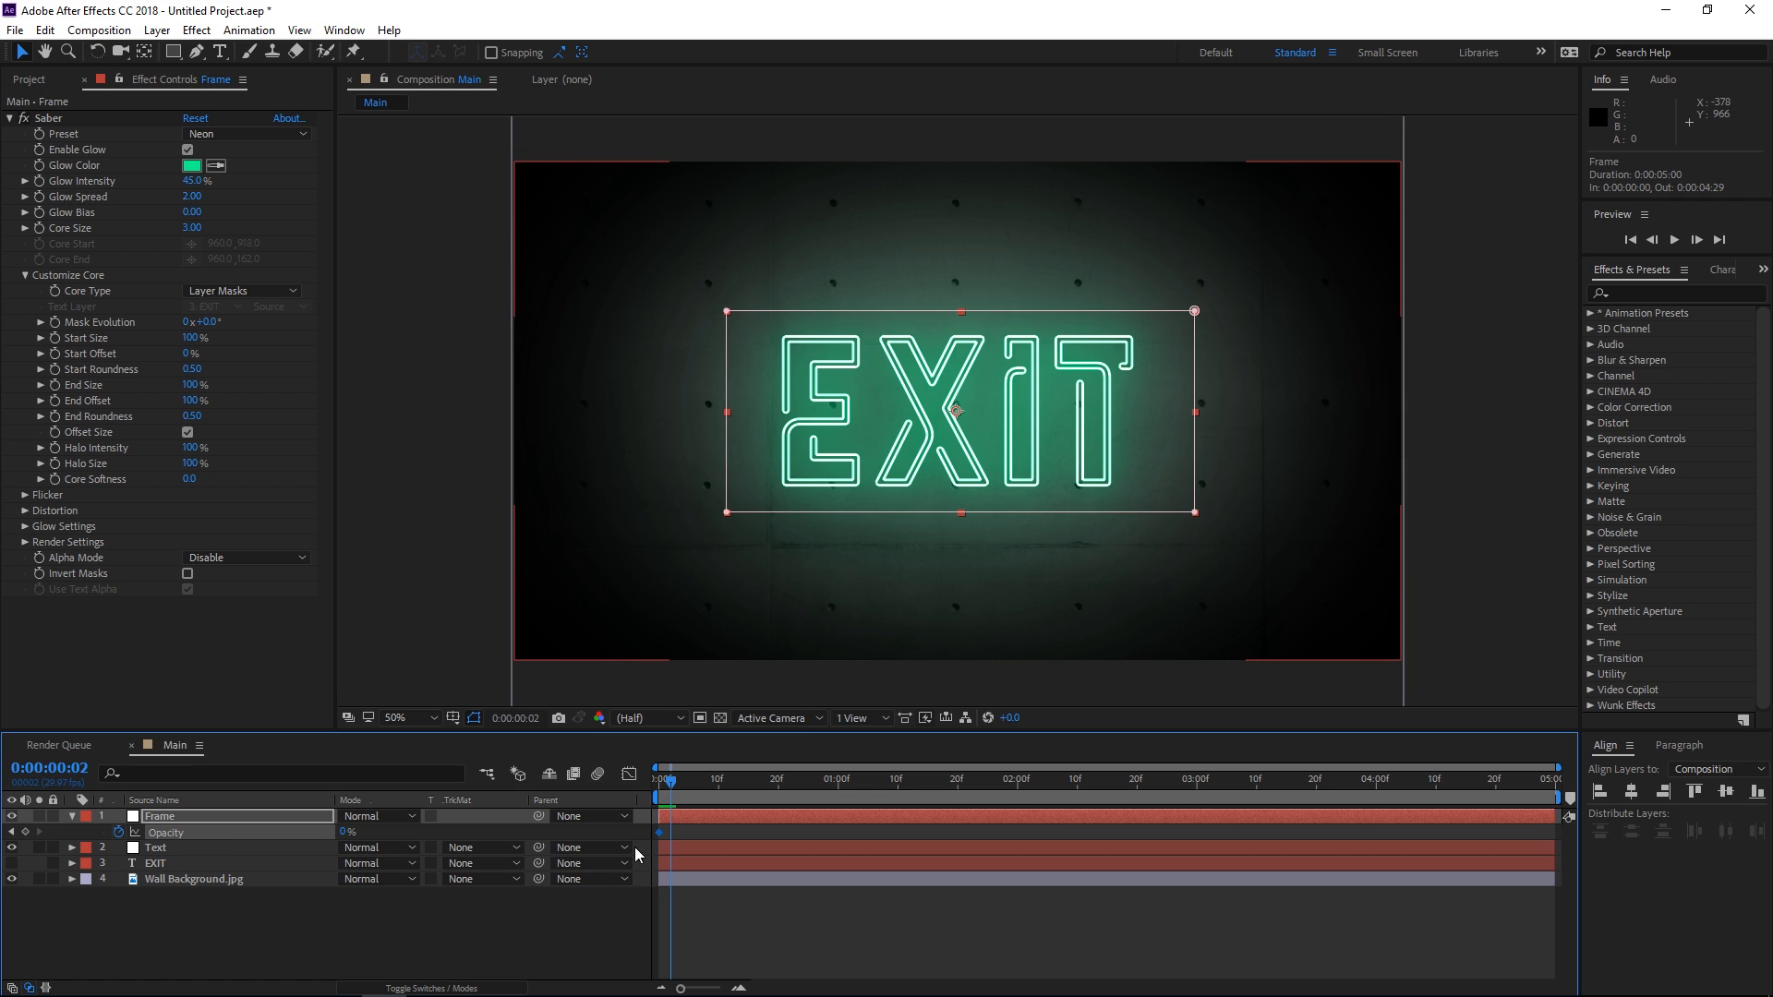
pyautogui.moveTo(349, 833); pyautogui.dragTo(434, 840)
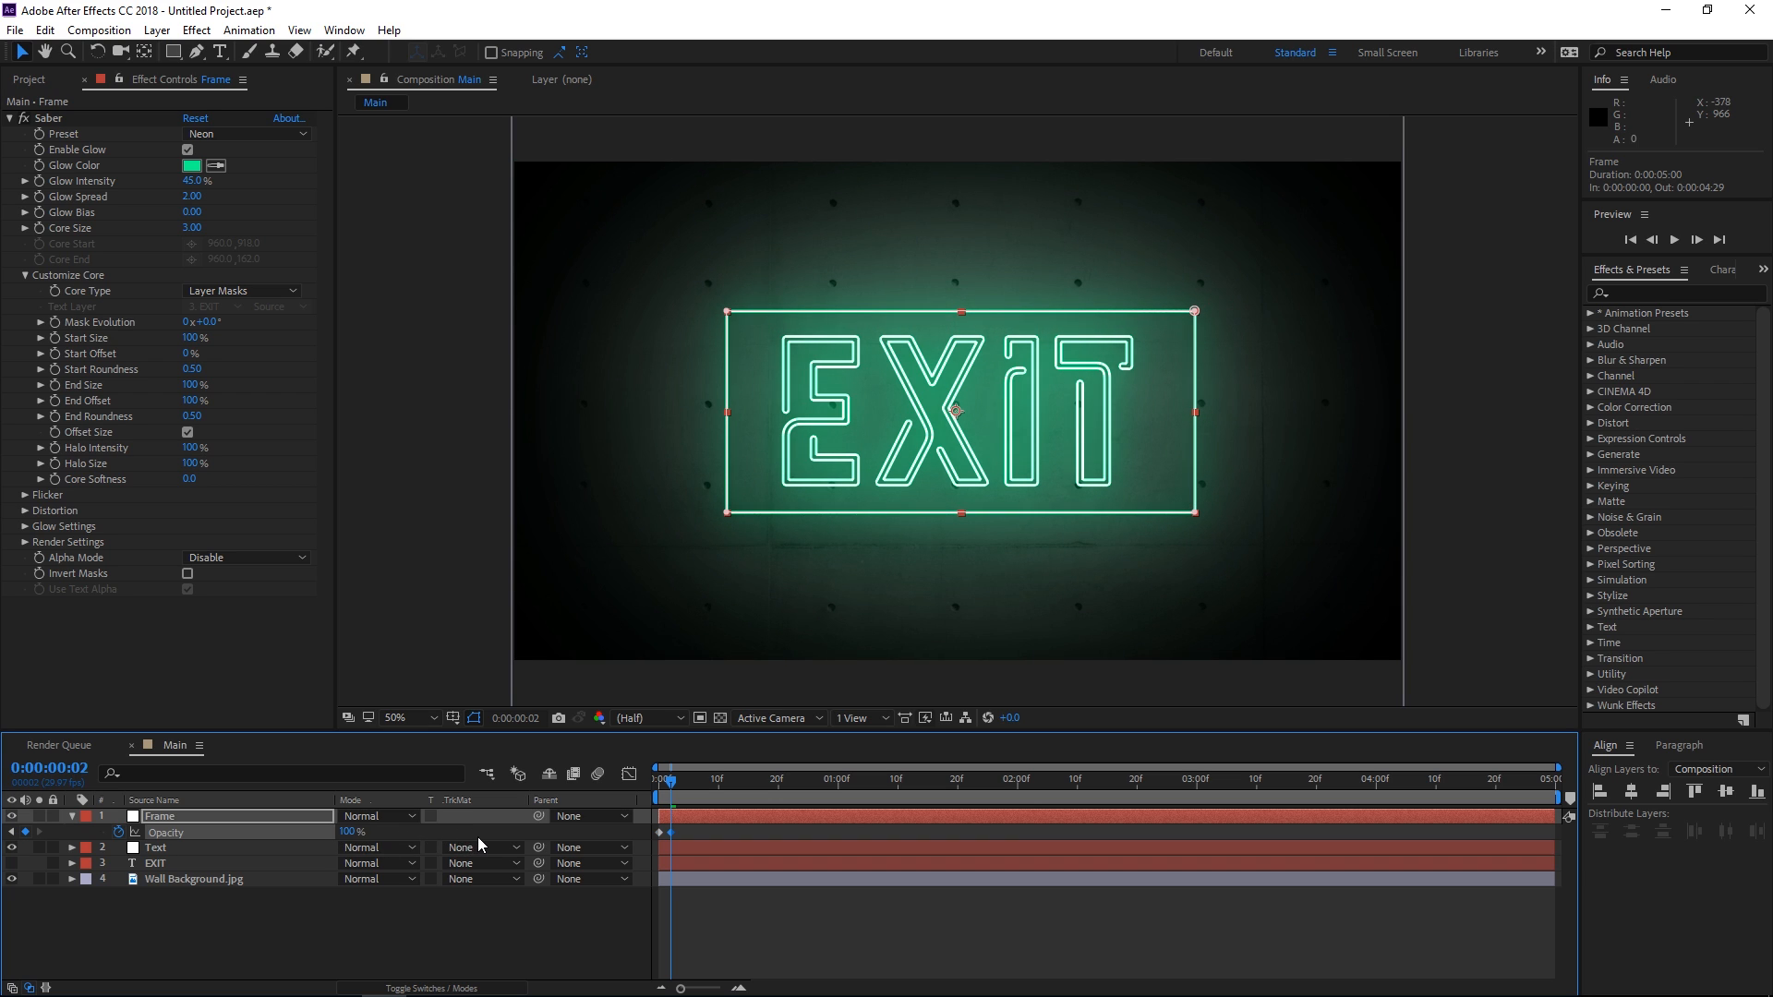
pyautogui.click(479, 836)
pyautogui.click(661, 787)
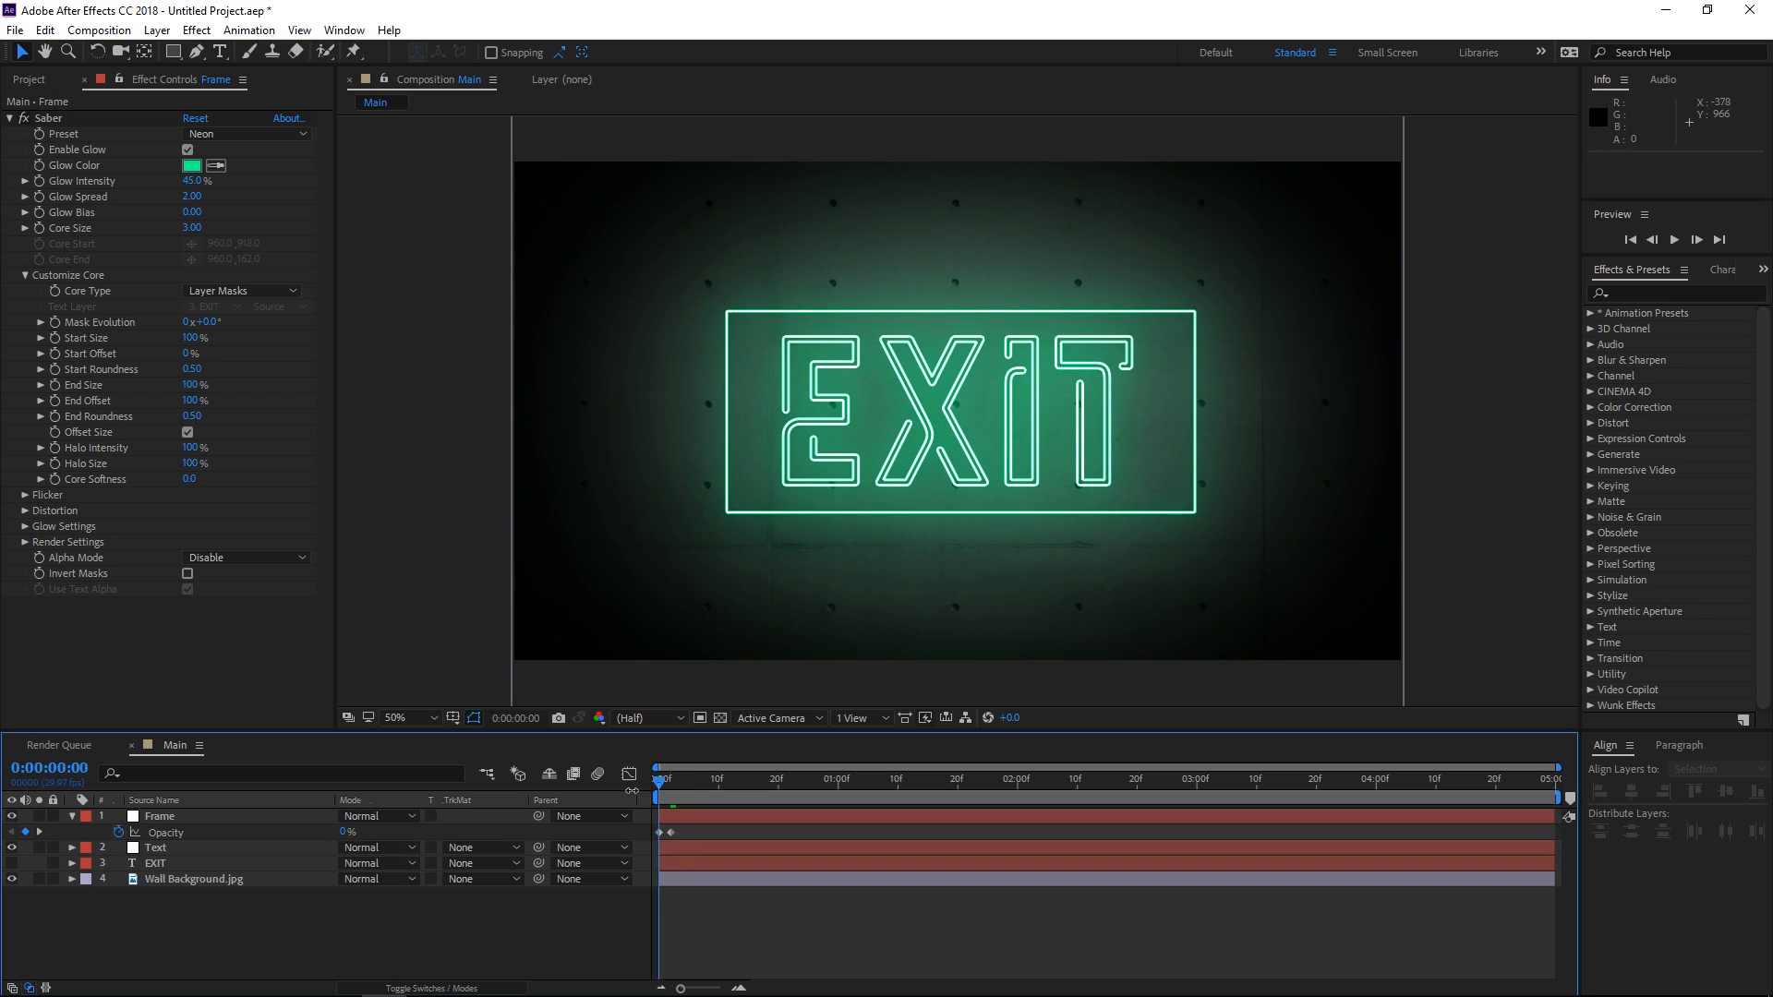
pyautogui.press('space')
pyautogui.moveTo(661, 787); pyautogui.dragTo(672, 791)
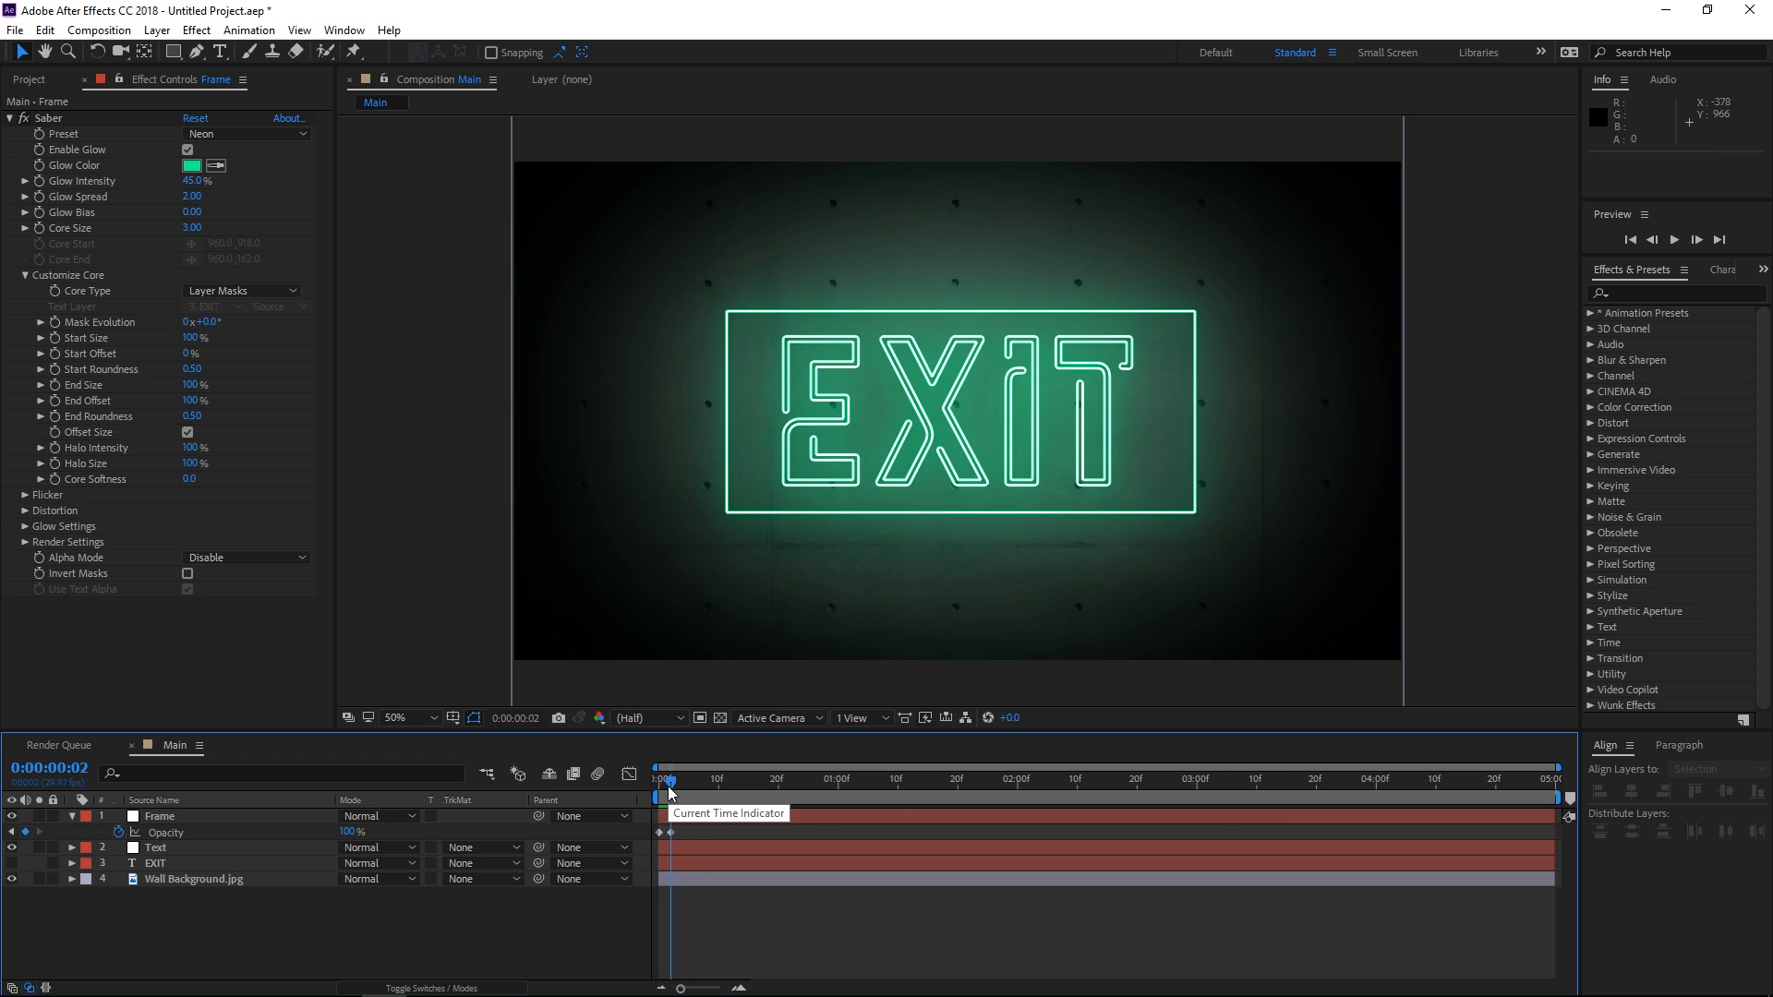
# - Add a 0% Opacity keyframe to the Frame layer at frame 4
pyautogui.press('space')
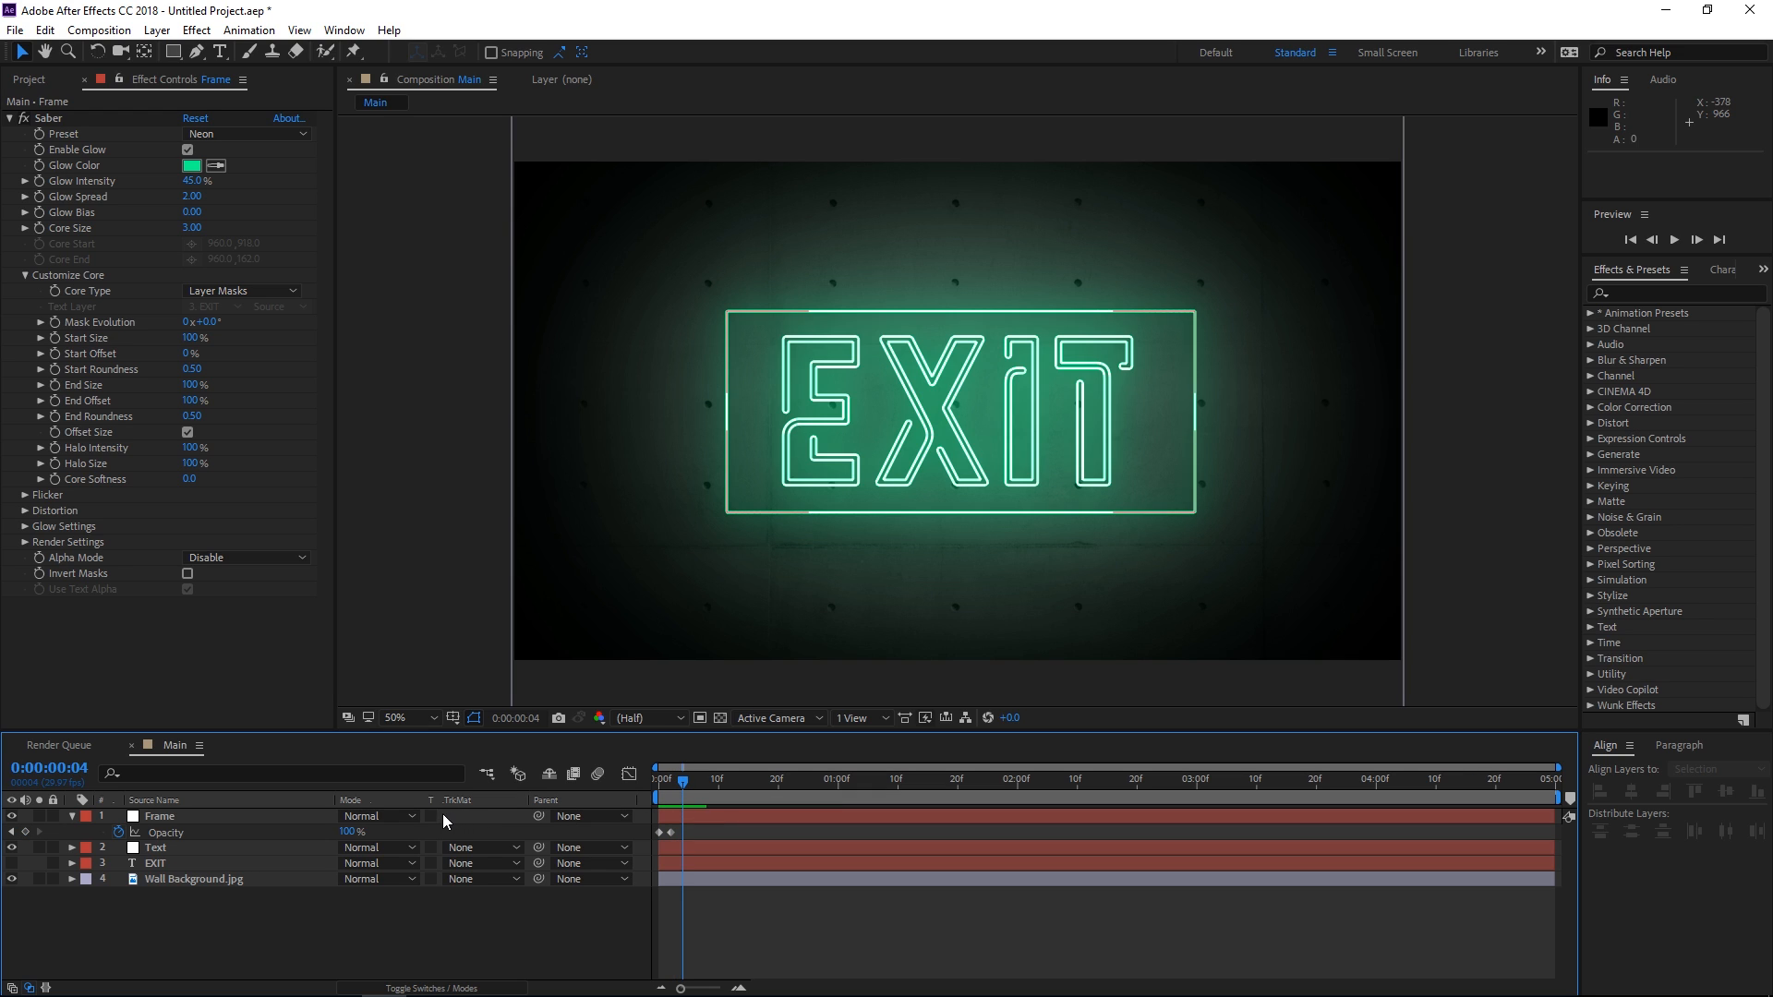
pyautogui.moveTo(349, 834); pyautogui.dragTo(236, 835)
pyautogui.click(408, 831)
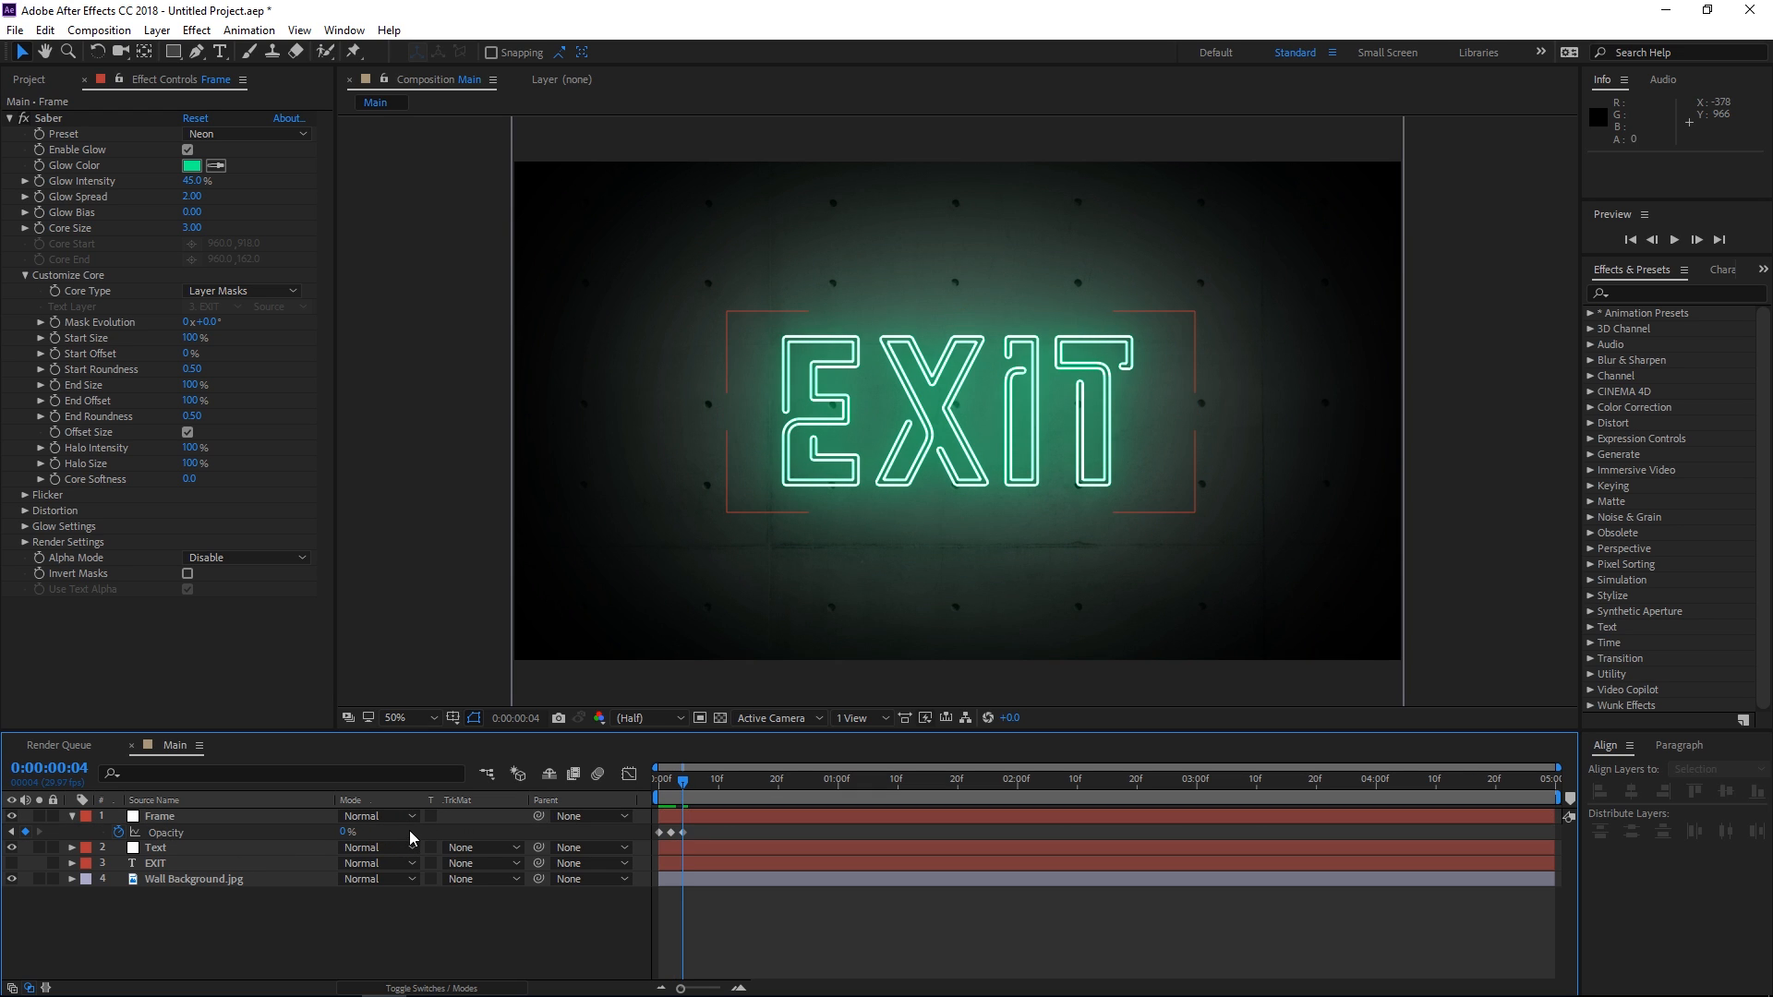
# - Hold the Frame layer's Opacity at 0% with a keyframe at frame 6, and key it at 100% on frame 8
pyautogui.press('pagedown')
pyautogui.press('pagedown')
pyautogui.click(26, 832)
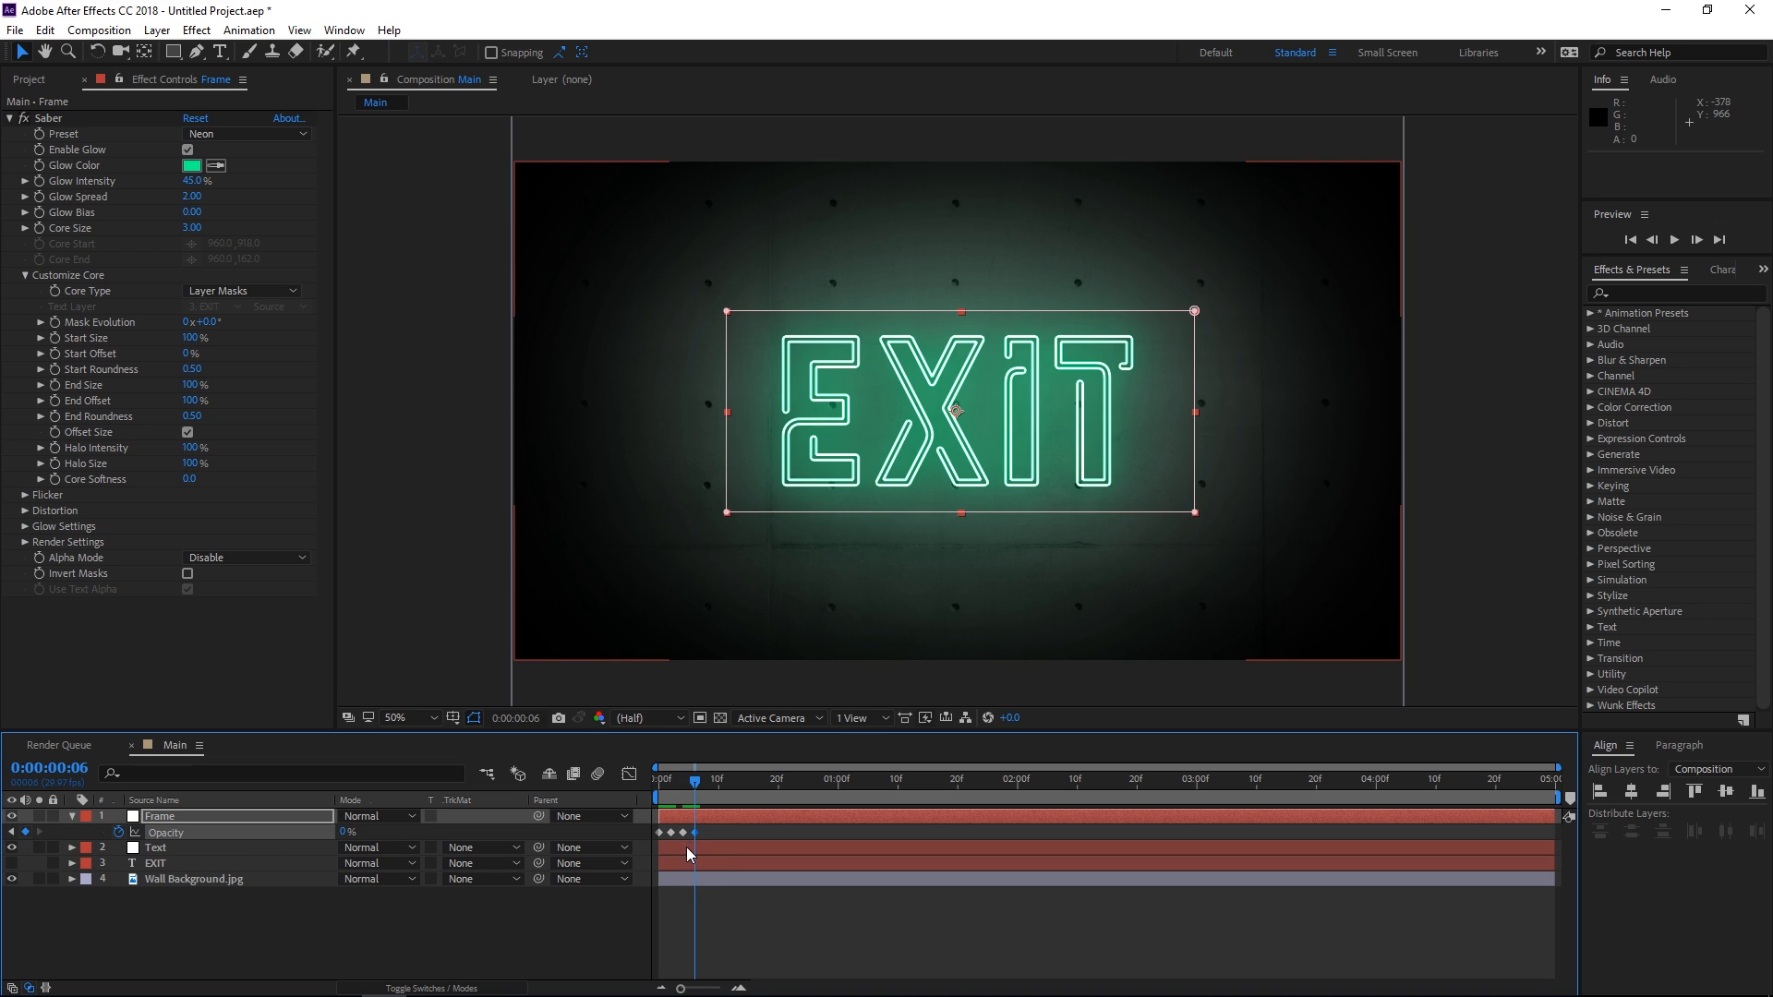
pyautogui.press('pagedown')
pyautogui.press('pagedown')
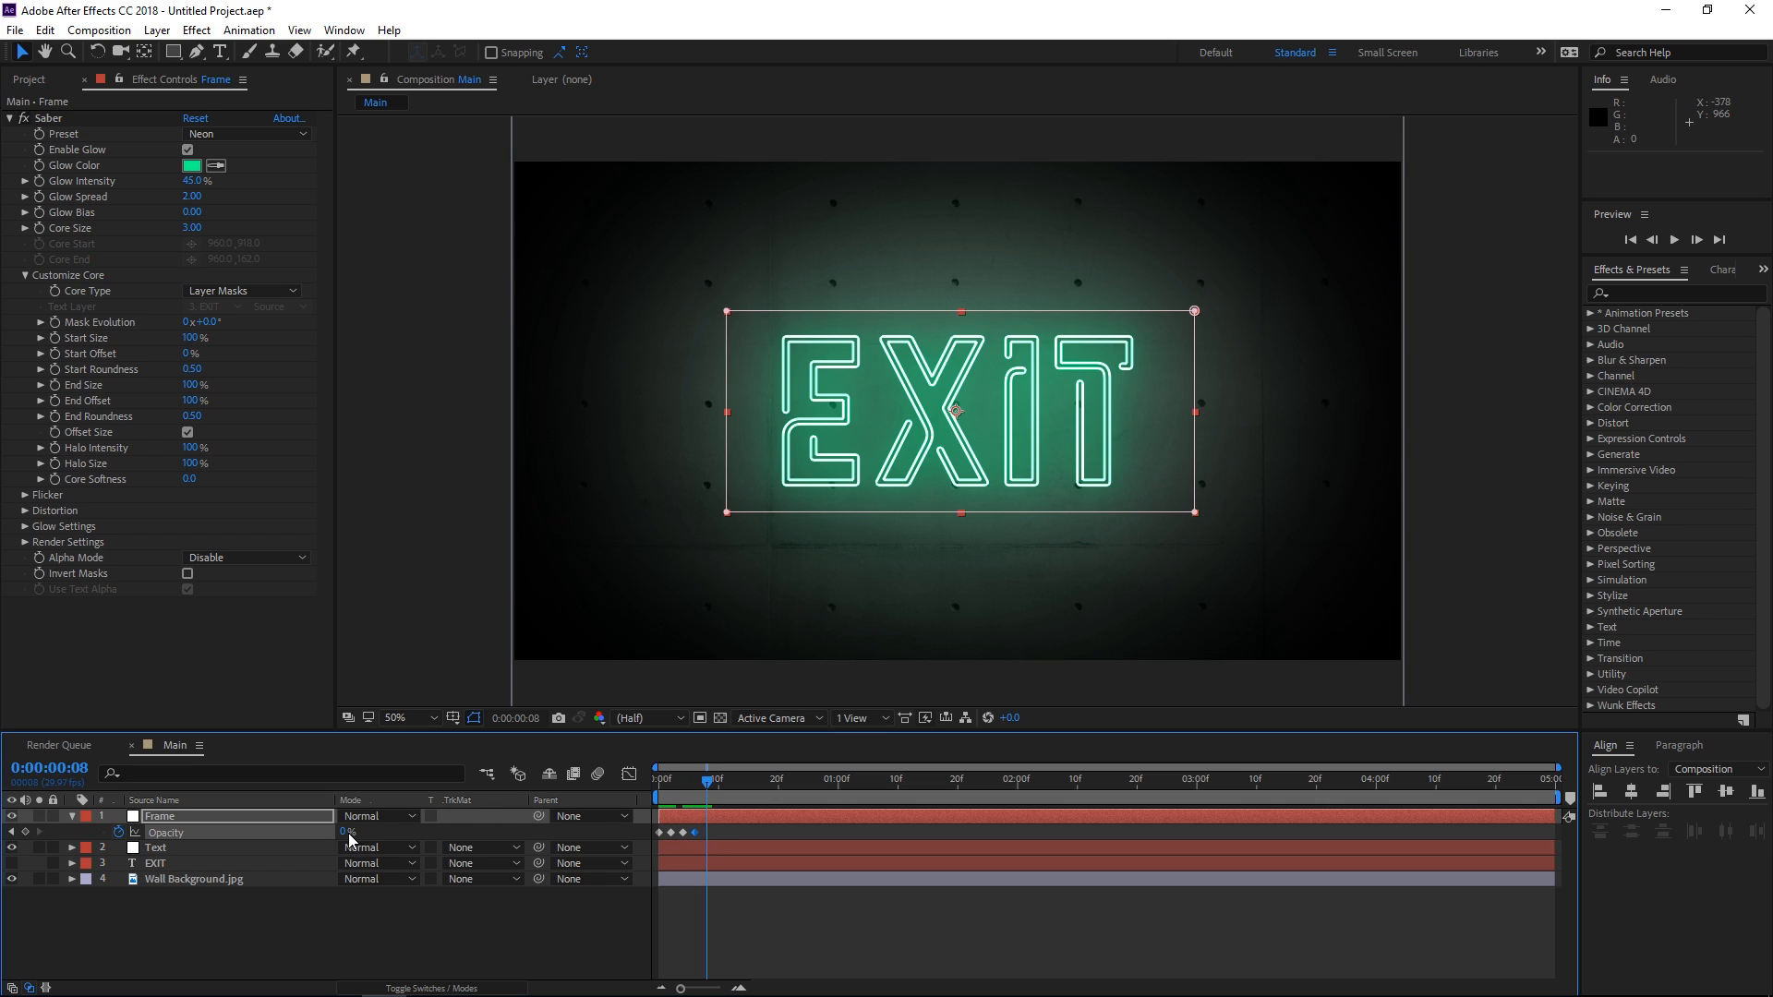
pyautogui.moveTo(347, 833); pyautogui.dragTo(505, 832)
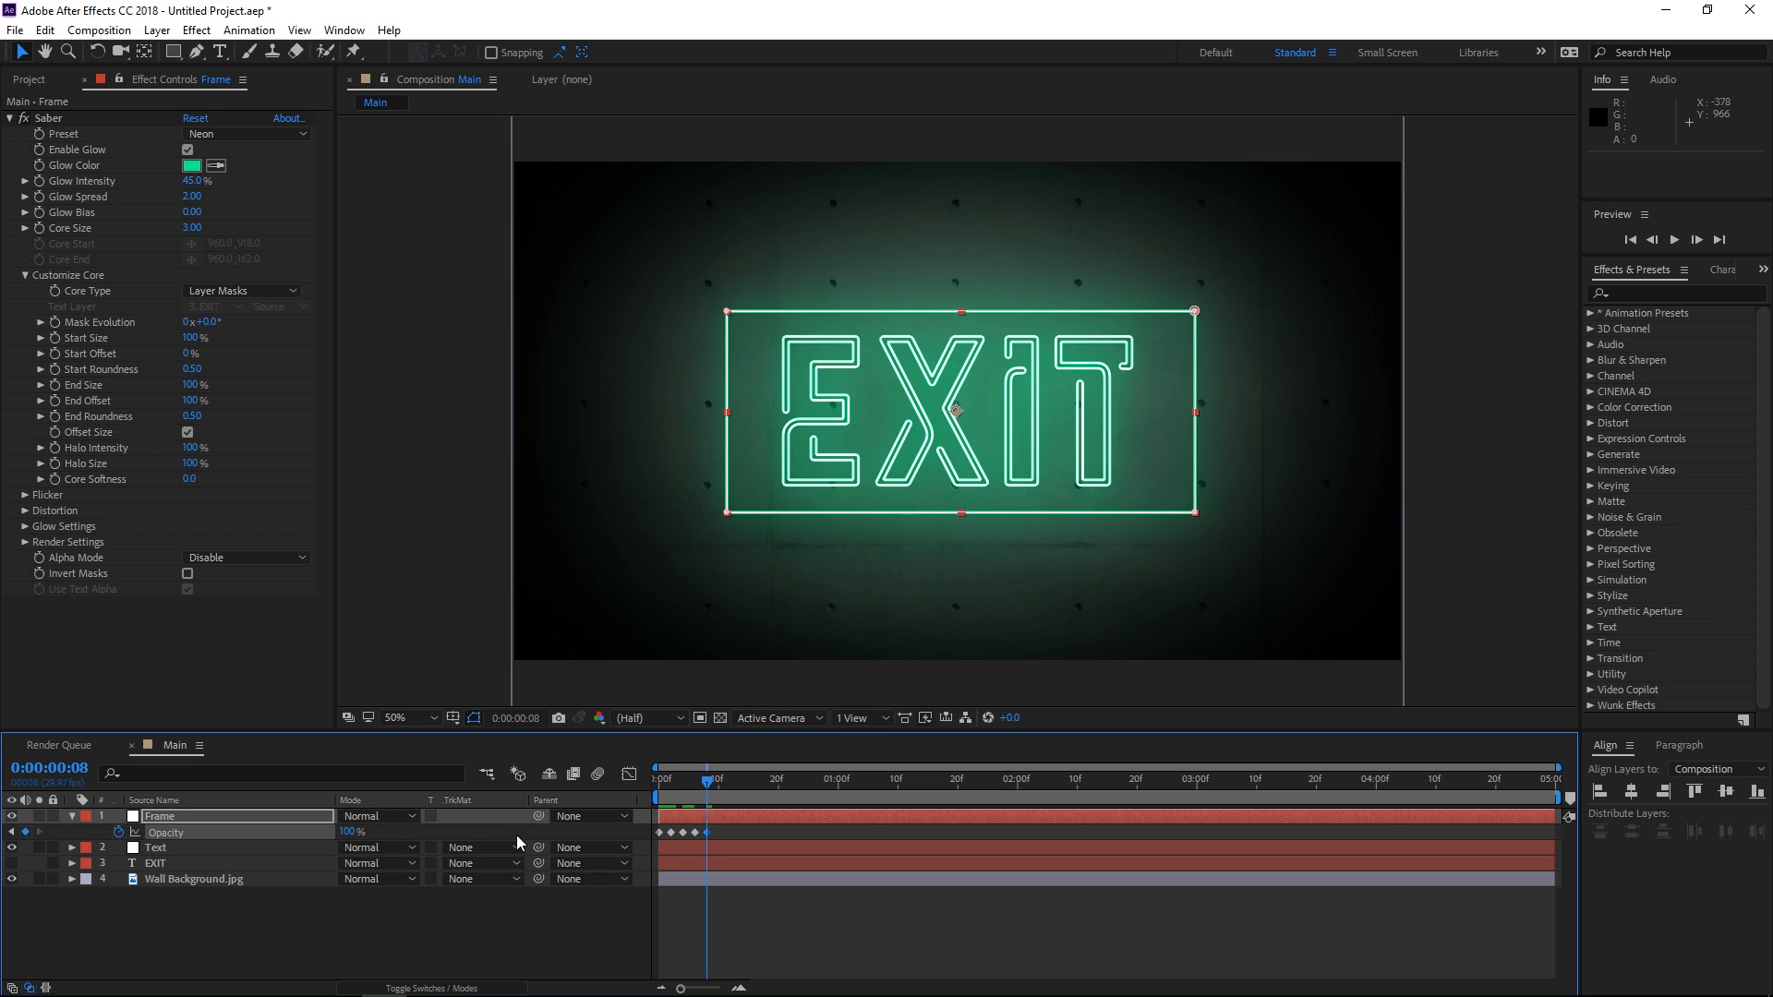
# - Hold the Frame layer's Opacity at 100% with a keyframe at frame 10, and key it at 0% on frame 12
pyautogui.press('pagedown')
pyautogui.press('pagedown')
pyautogui.click(25, 832)
pyautogui.press('pagedown')
pyautogui.press('pagedown')
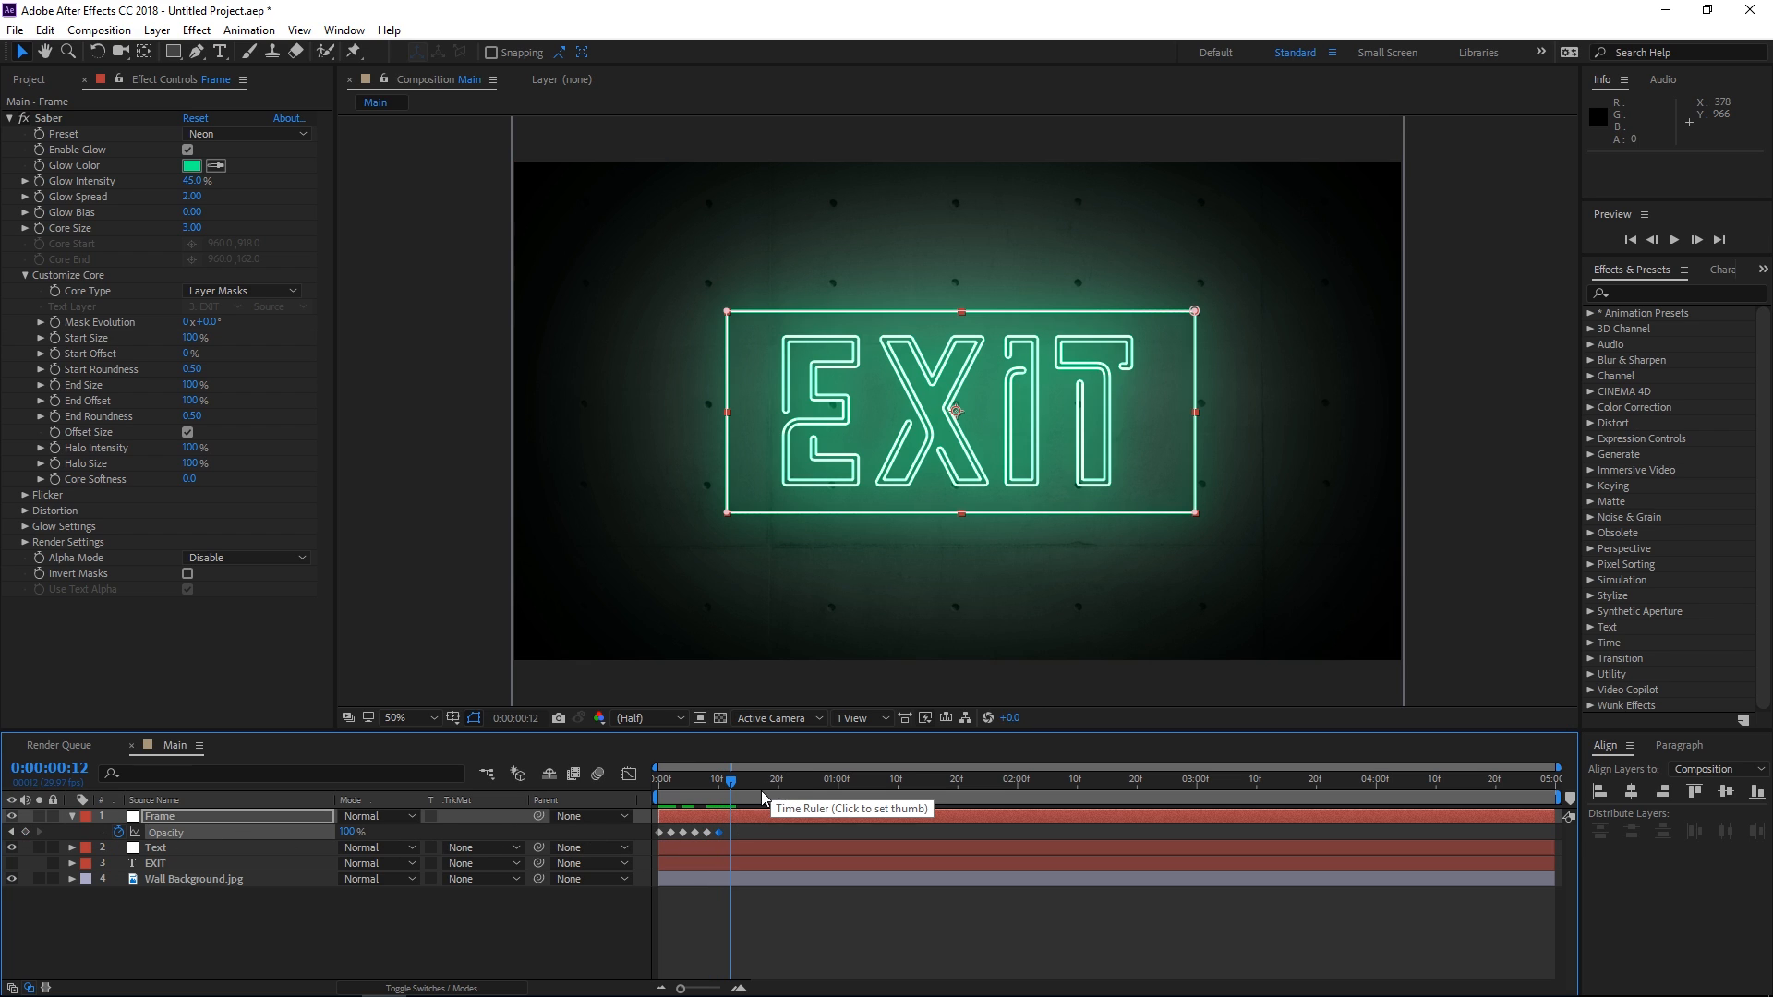
pyautogui.click(347, 832)
pyautogui.write('0')
pyautogui.press('Return')
# - Continue the Frame layer's flicker with Opacity keyframes of 100% at frame 14 and 0% at frame 16
pyautogui.press('pagedown')
pyautogui.press('pagedown')
pyautogui.click(347, 832)
pyautogui.write('100')
pyautogui.press('Return')
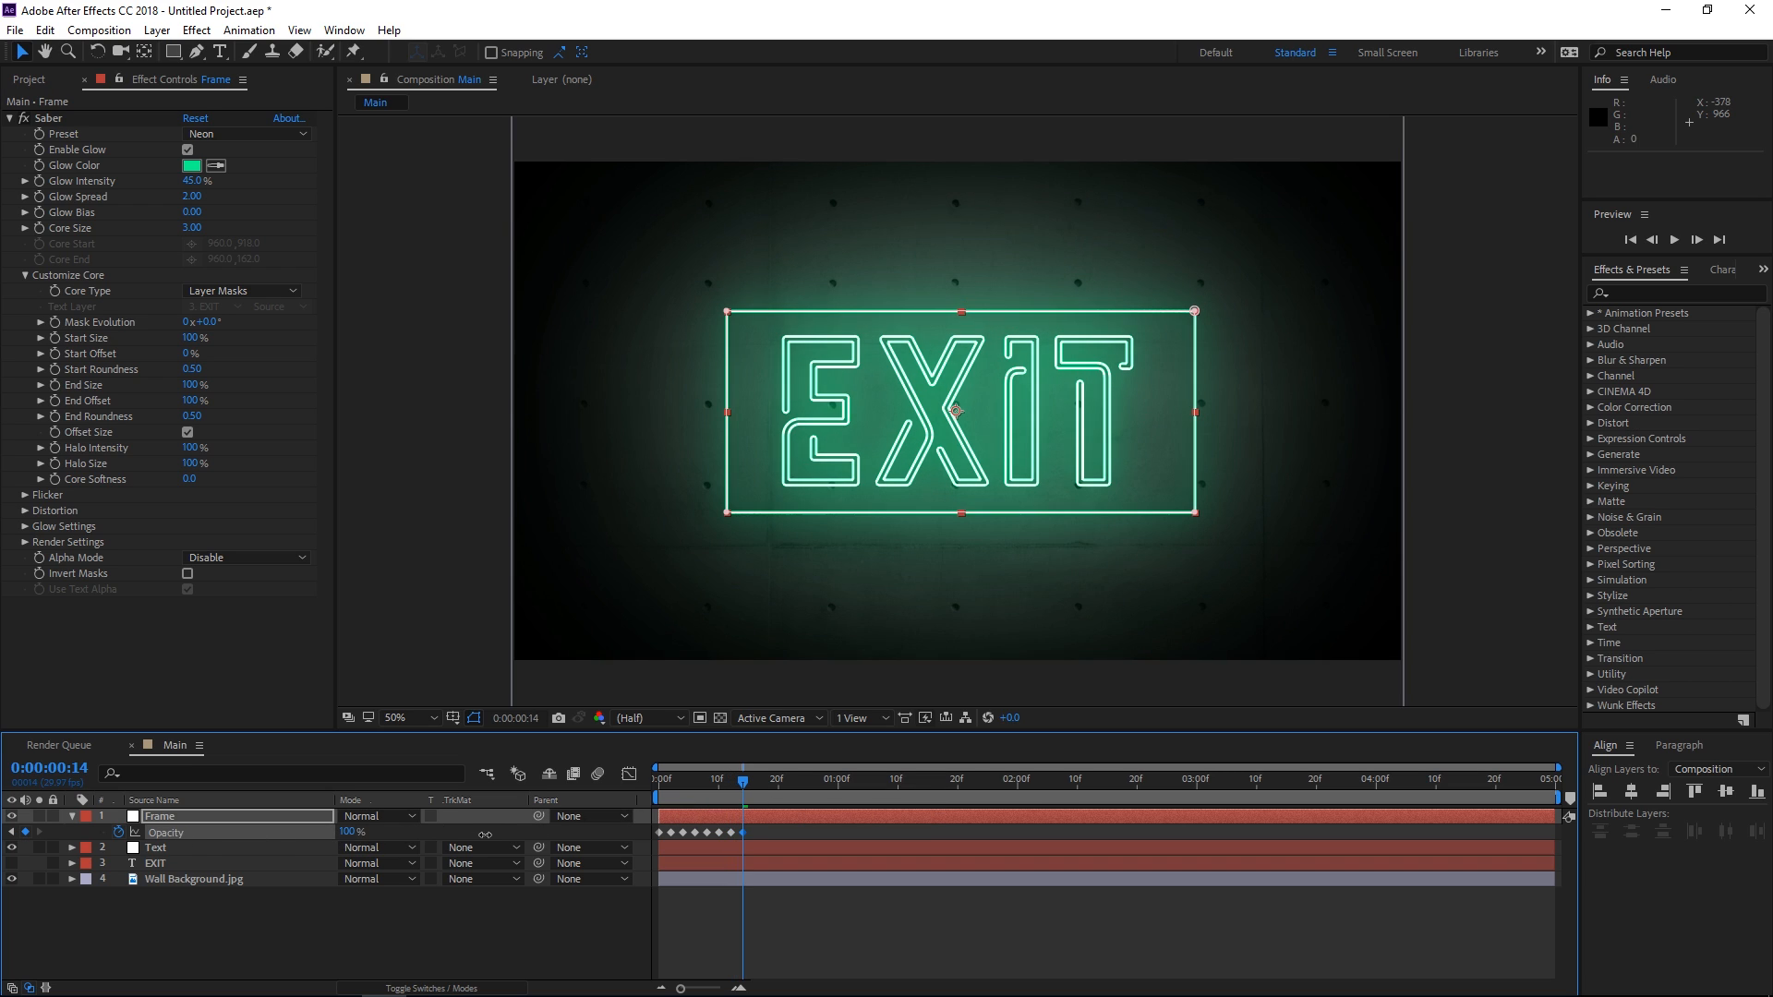
pyautogui.press('pagedown')
pyautogui.press('pagedown')
pyautogui.moveTo(354, 832); pyautogui.dragTo(248, 839)
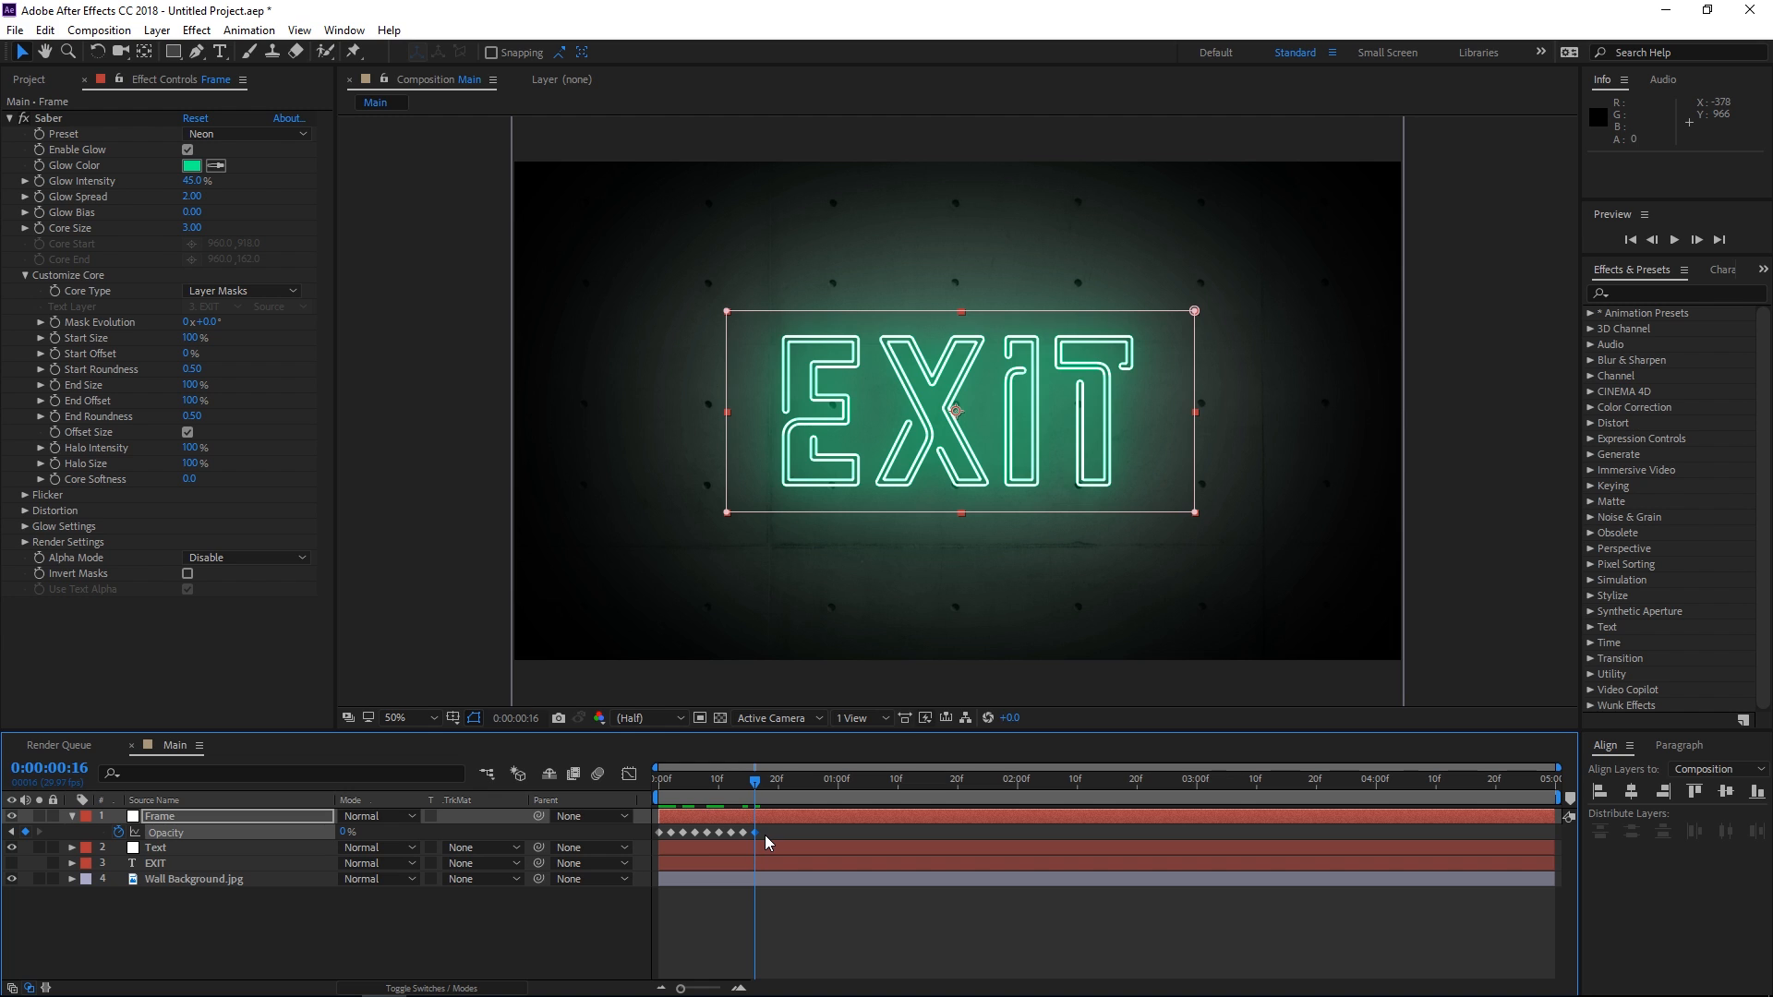
# - Finish the Frame layer's flicker with a 100% Opacity keyframe at frame 20 and preview the animation
pyautogui.press('pagedown')
pyautogui.press('pagedown')
pyautogui.press('pagedown')
pyautogui.press('pagedown')
pyautogui.click(347, 832)
pyautogui.write('100')
pyautogui.press('Return')
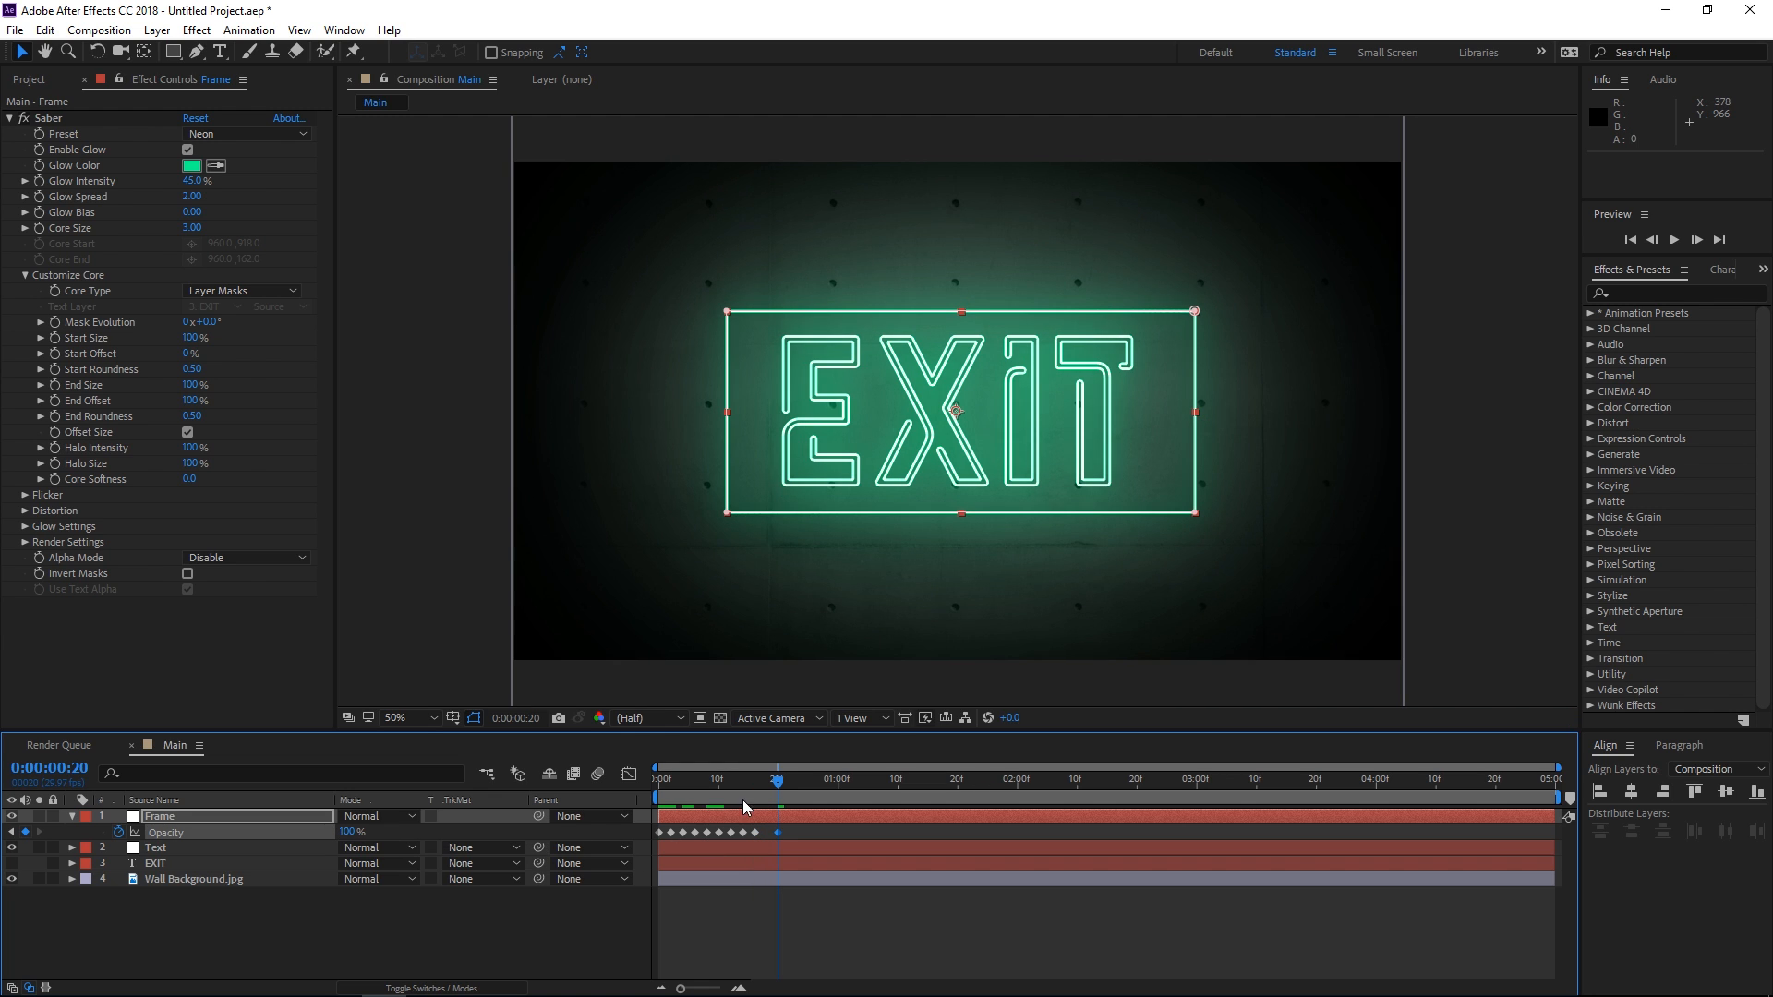
pyautogui.press('space')
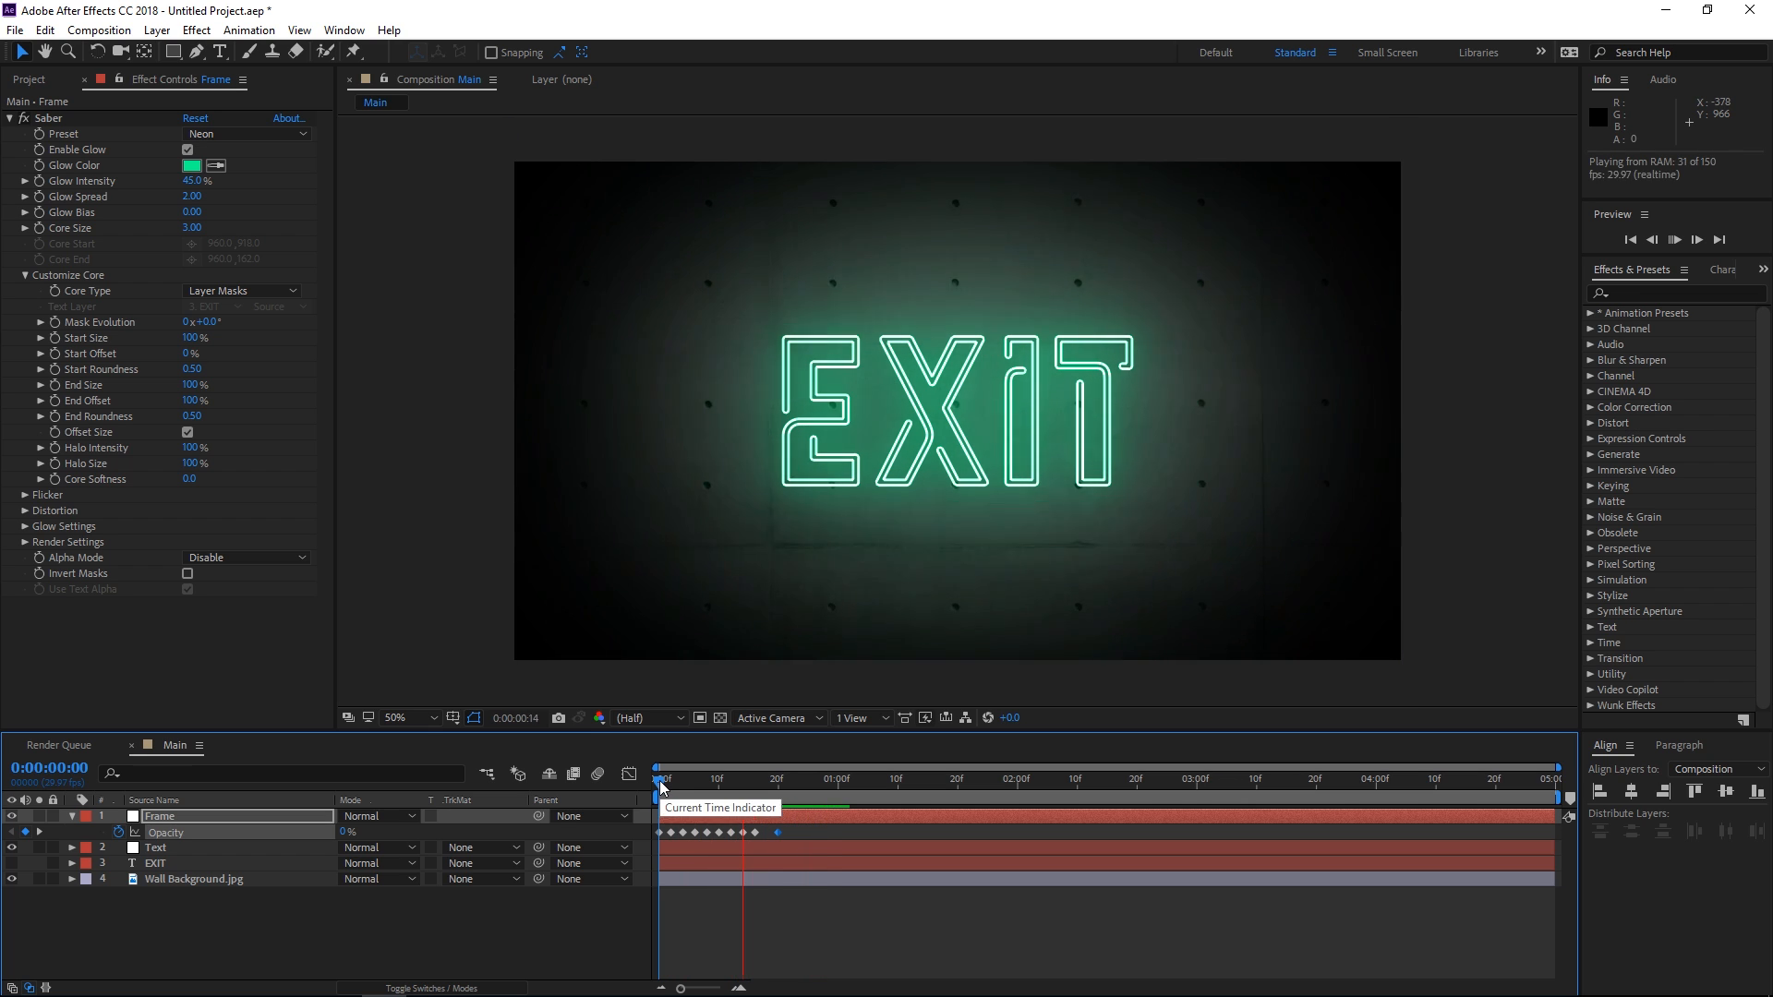
pyautogui.press('space')
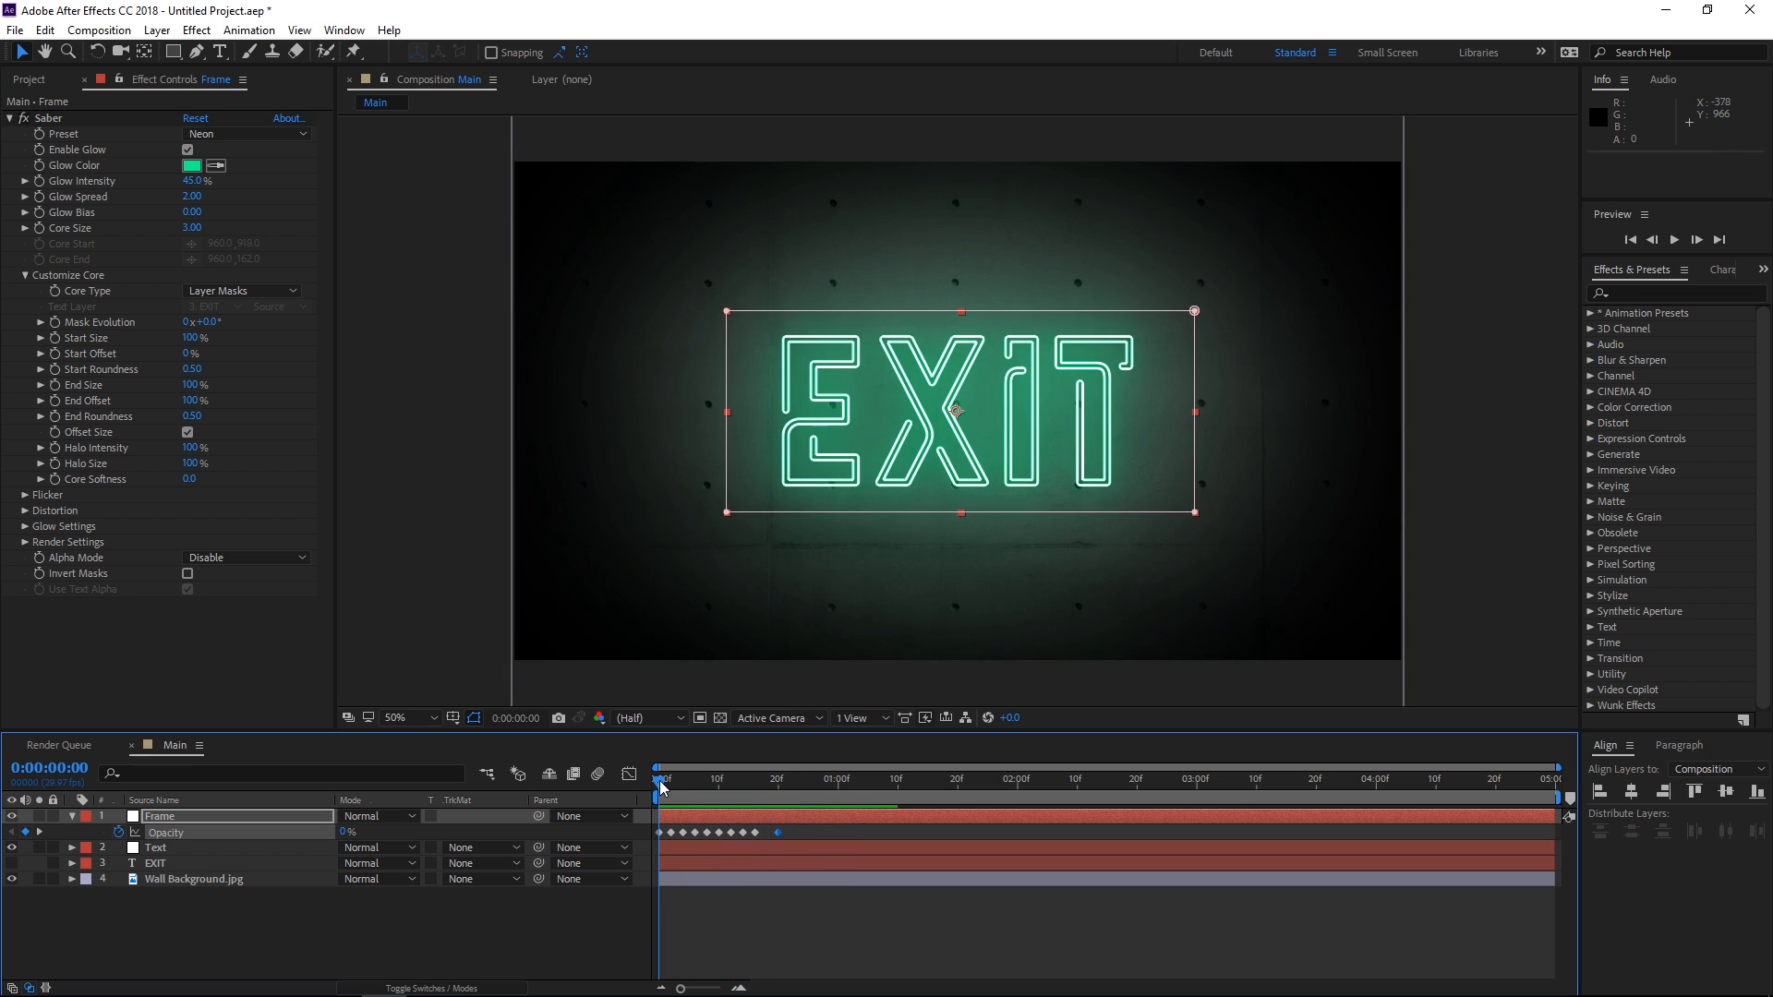
# - Copy all of the Frame layer's Opacity keyframes onto the Text layer from 0:00:00:00 and preview the result
pyautogui.moveTo(796, 835); pyautogui.dragTo(650, 838)
pyautogui.click(684, 846)
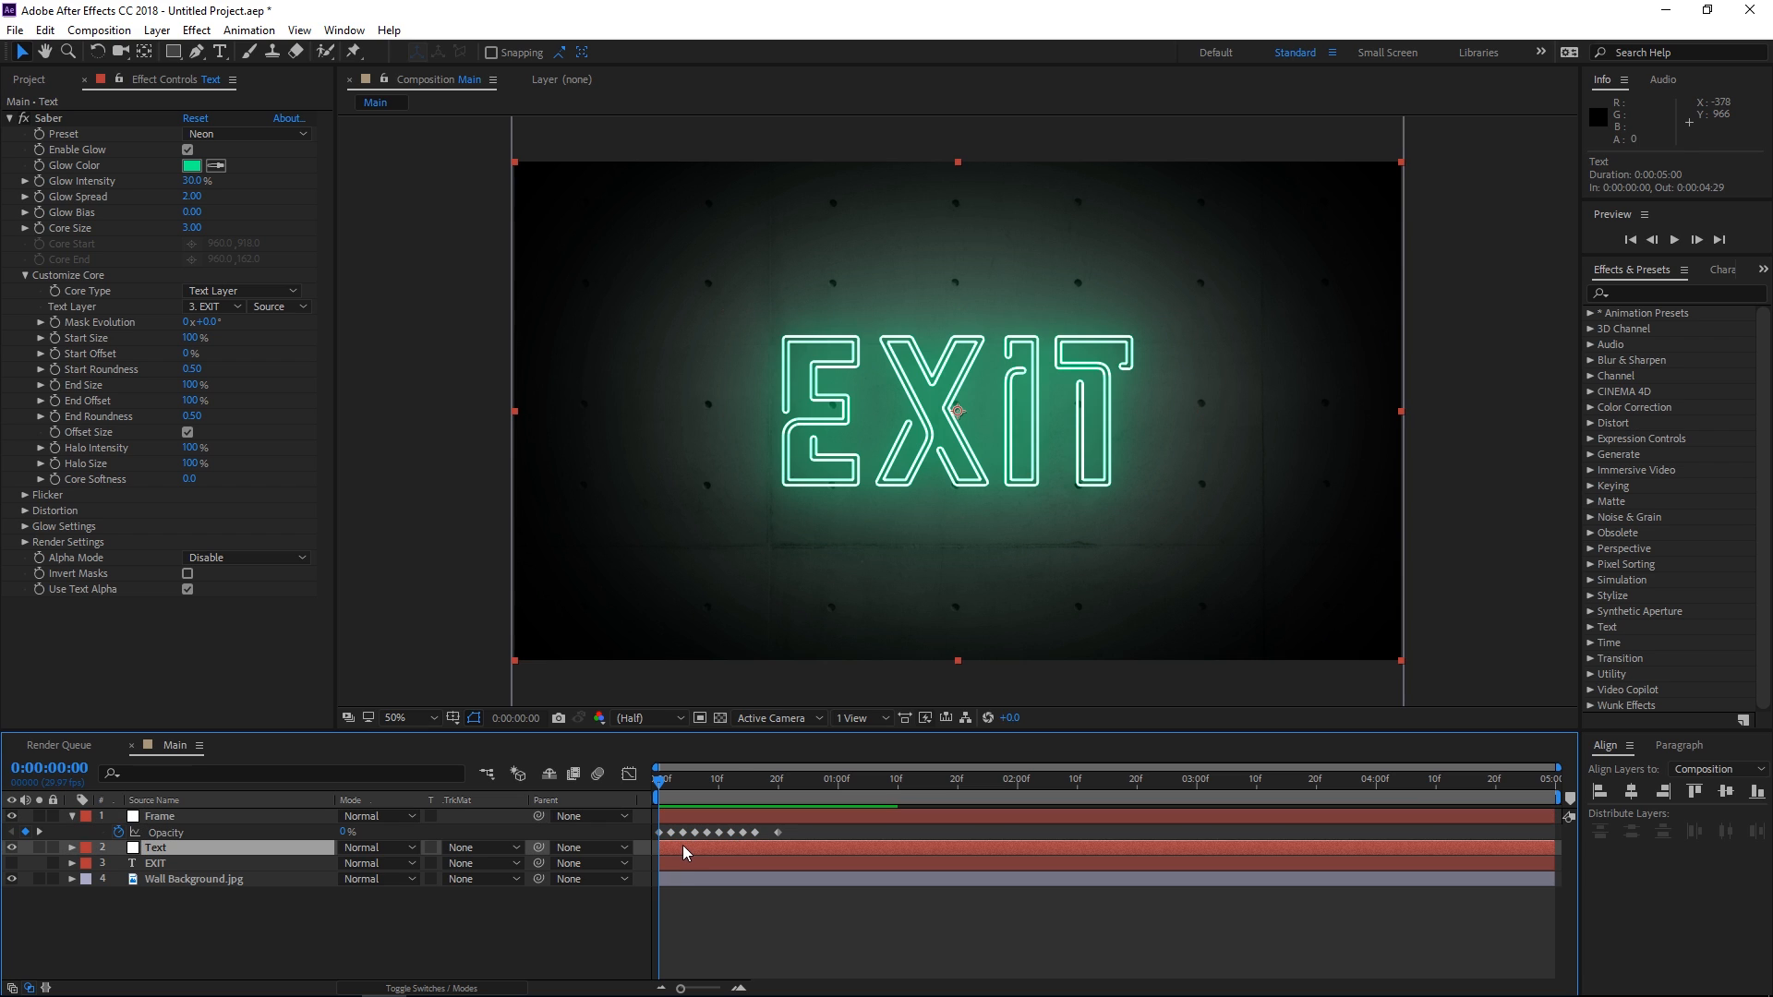
pyautogui.press('space')
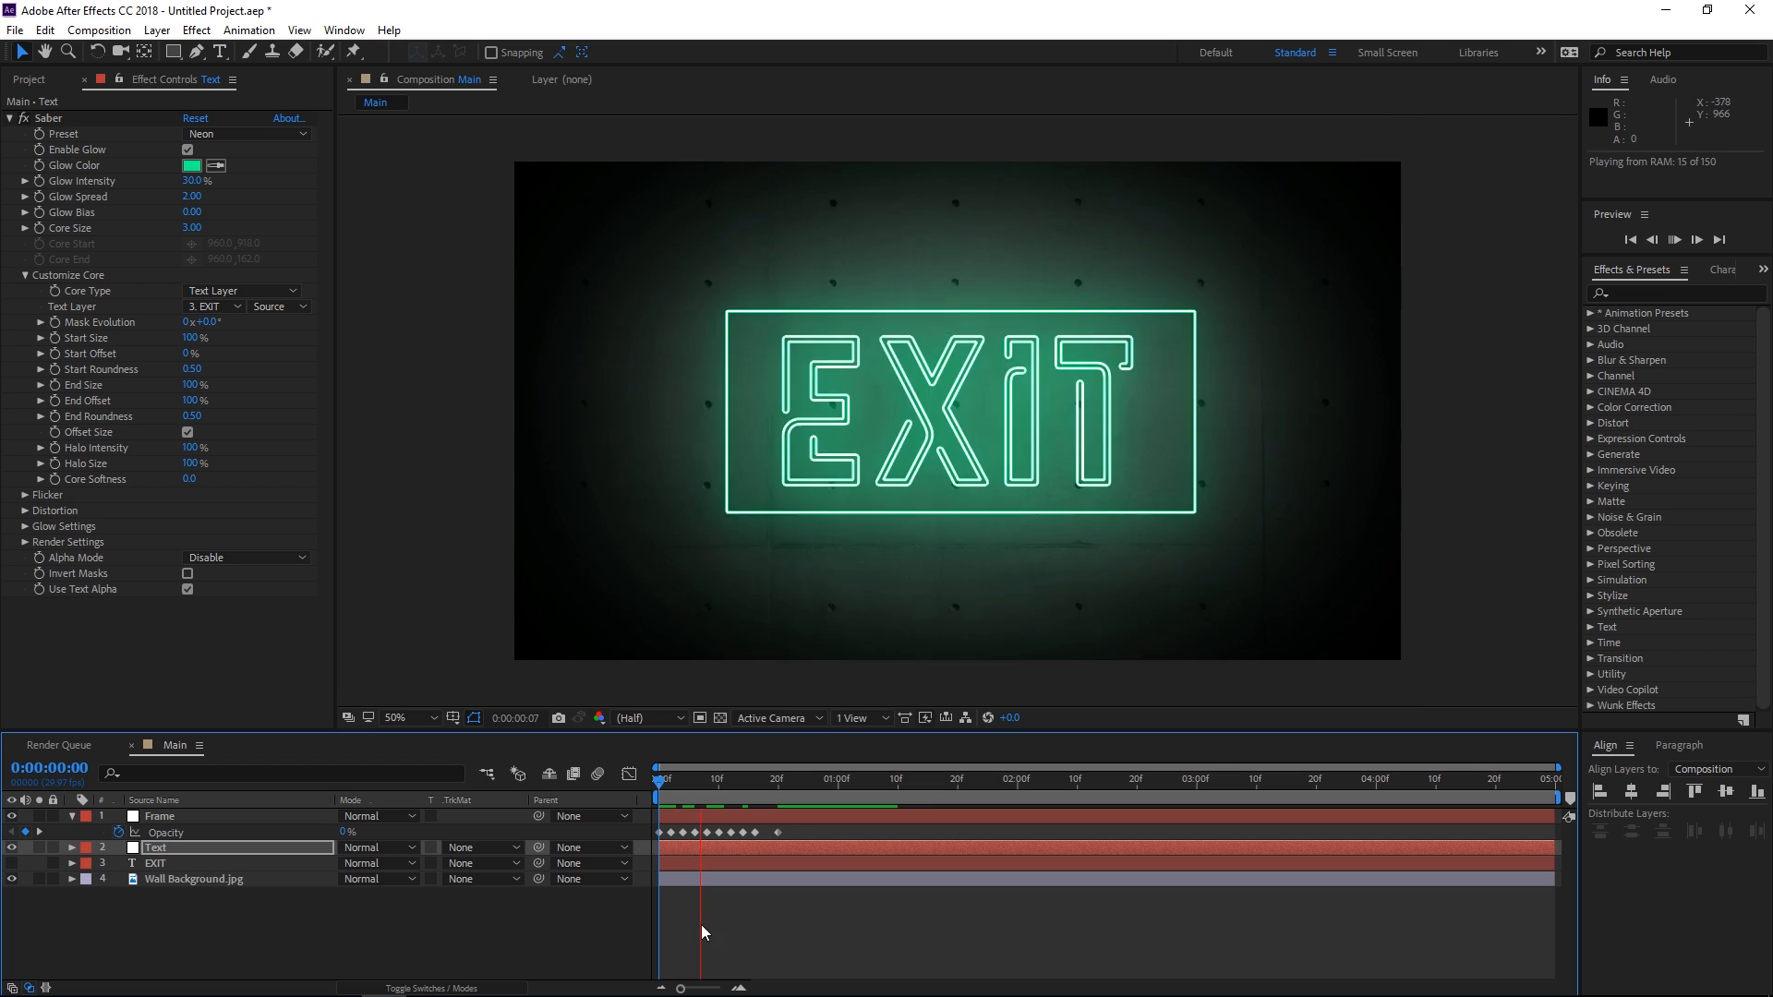
pyautogui.moveTo(658, 789)
pyautogui.mouseDown()
pyautogui.moveTo(761, 796)
pyautogui.moveTo(644, 819)
pyautogui.mouseUp()
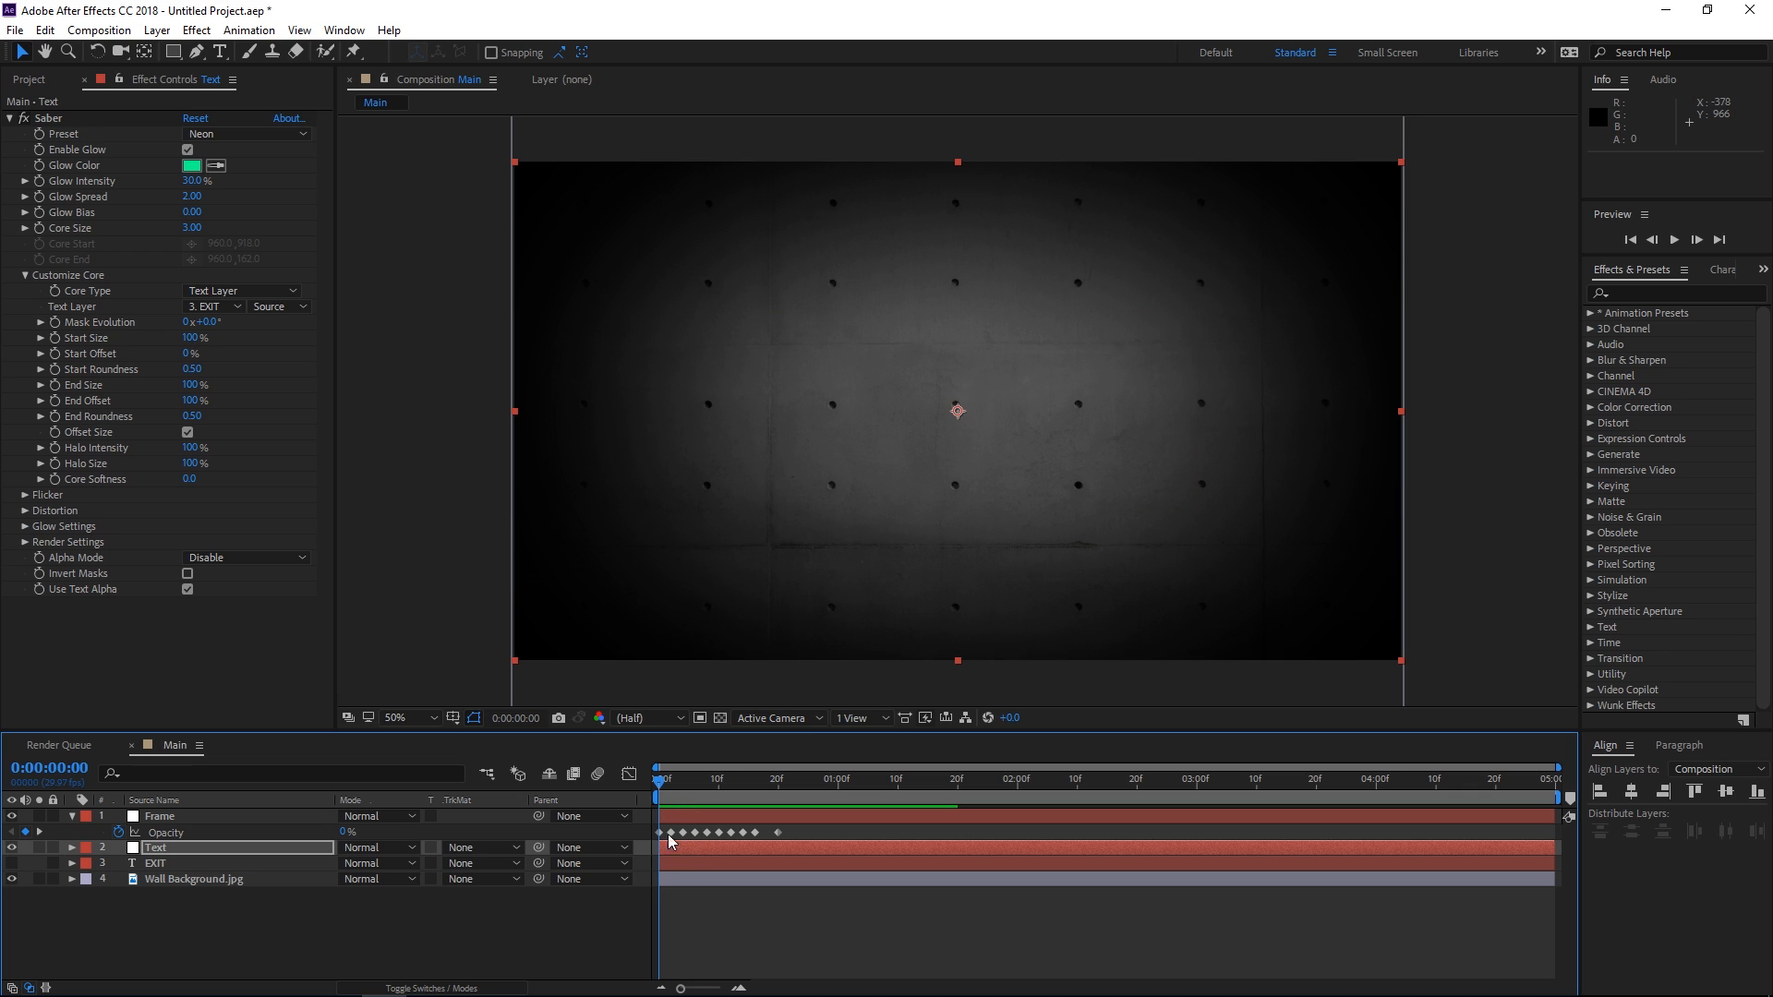
# - Shift the Text layer 2 frames later in the timeline and preview the offset flicker
pyautogui.moveTo(667, 849); pyautogui.dragTo(680, 852)
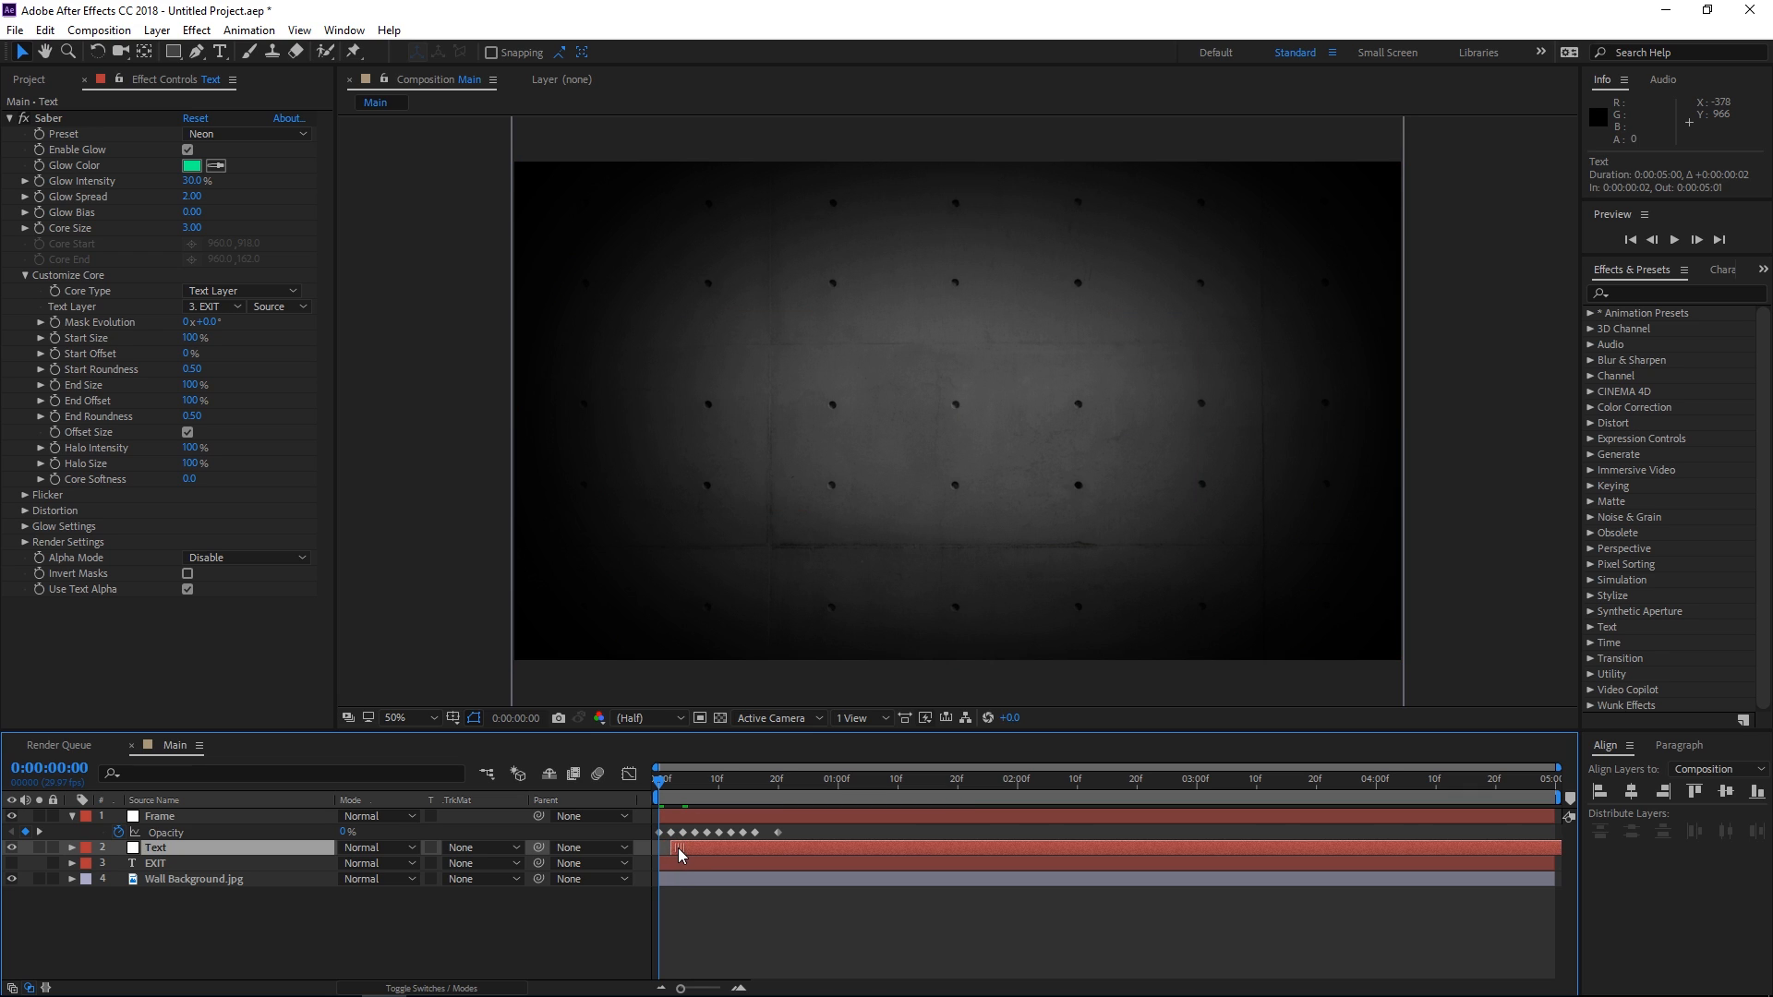
pyautogui.click(667, 784)
pyautogui.click(669, 785)
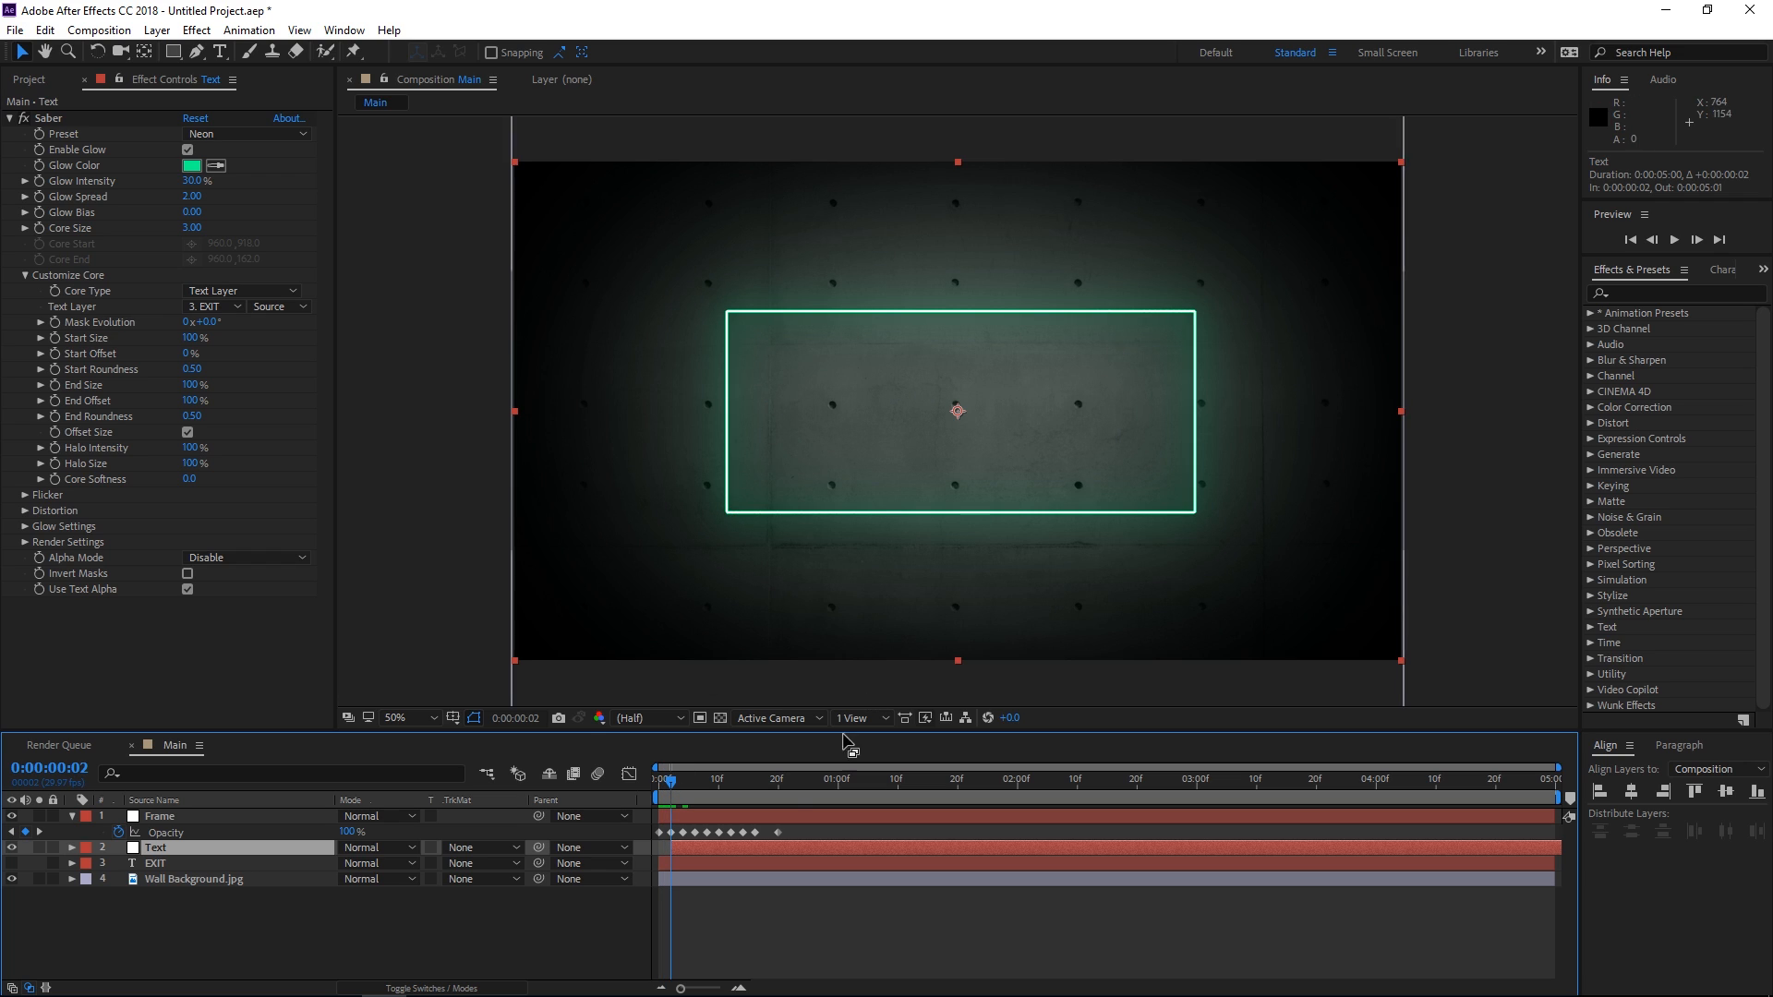
pyautogui.click(677, 783)
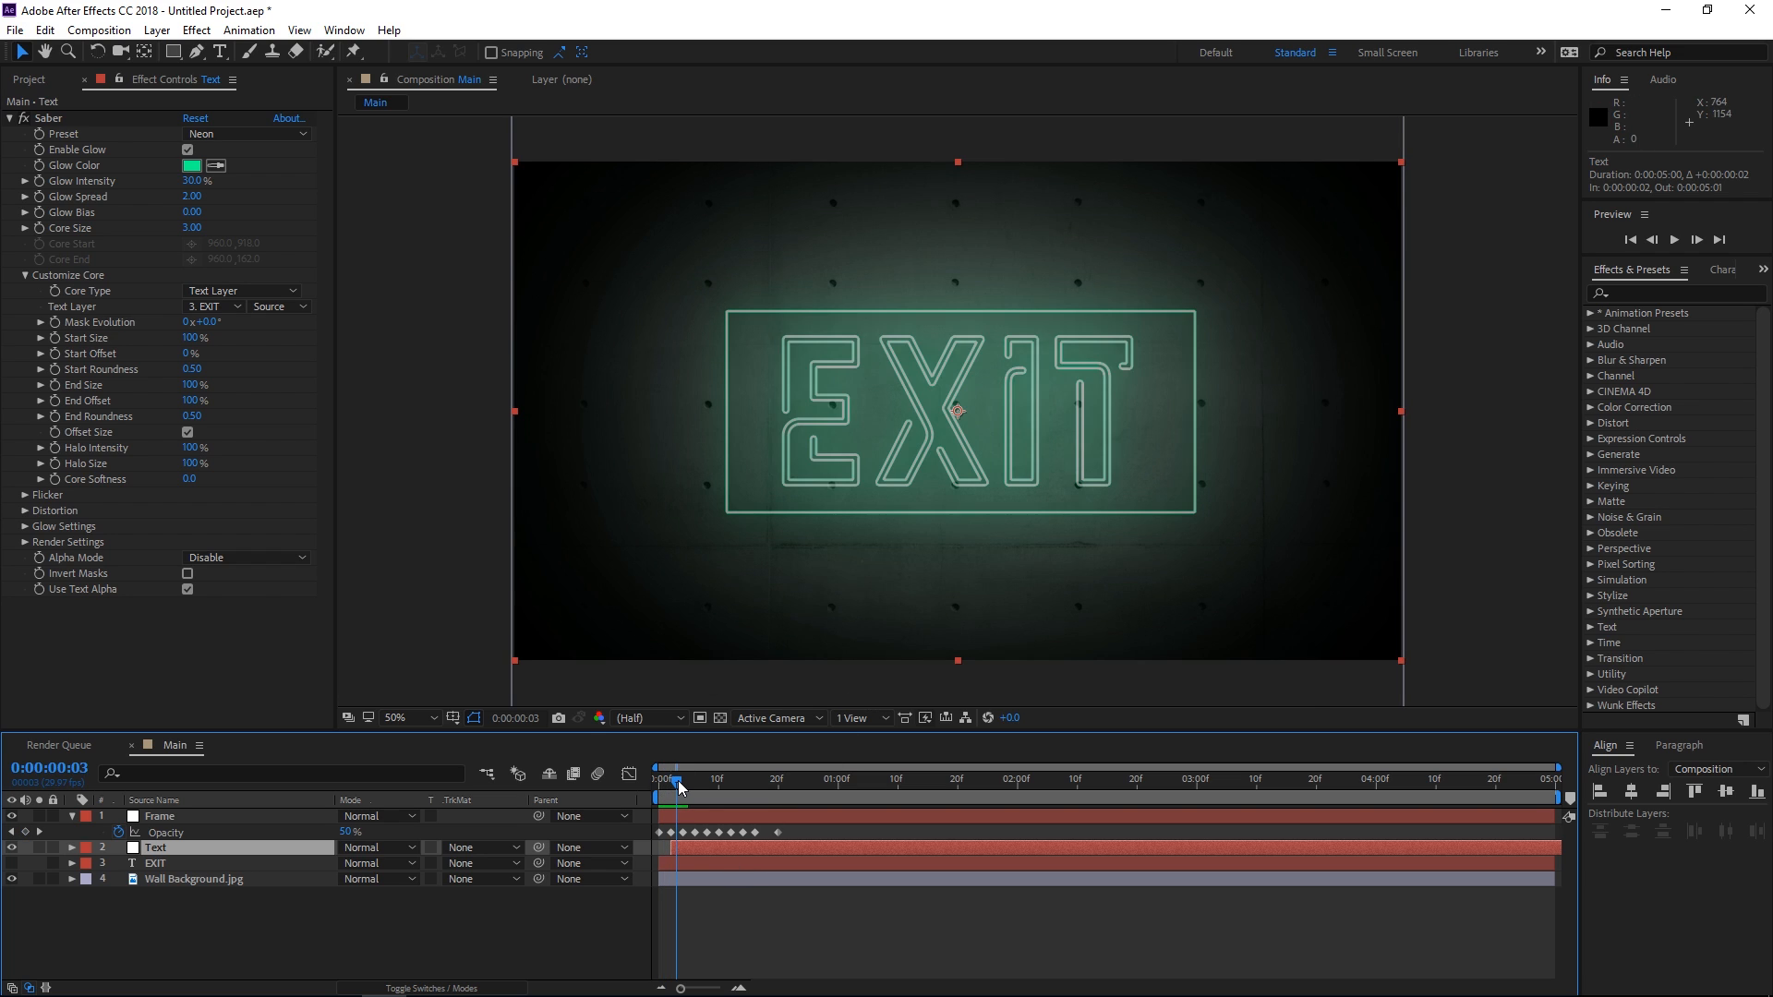
pyautogui.click(682, 783)
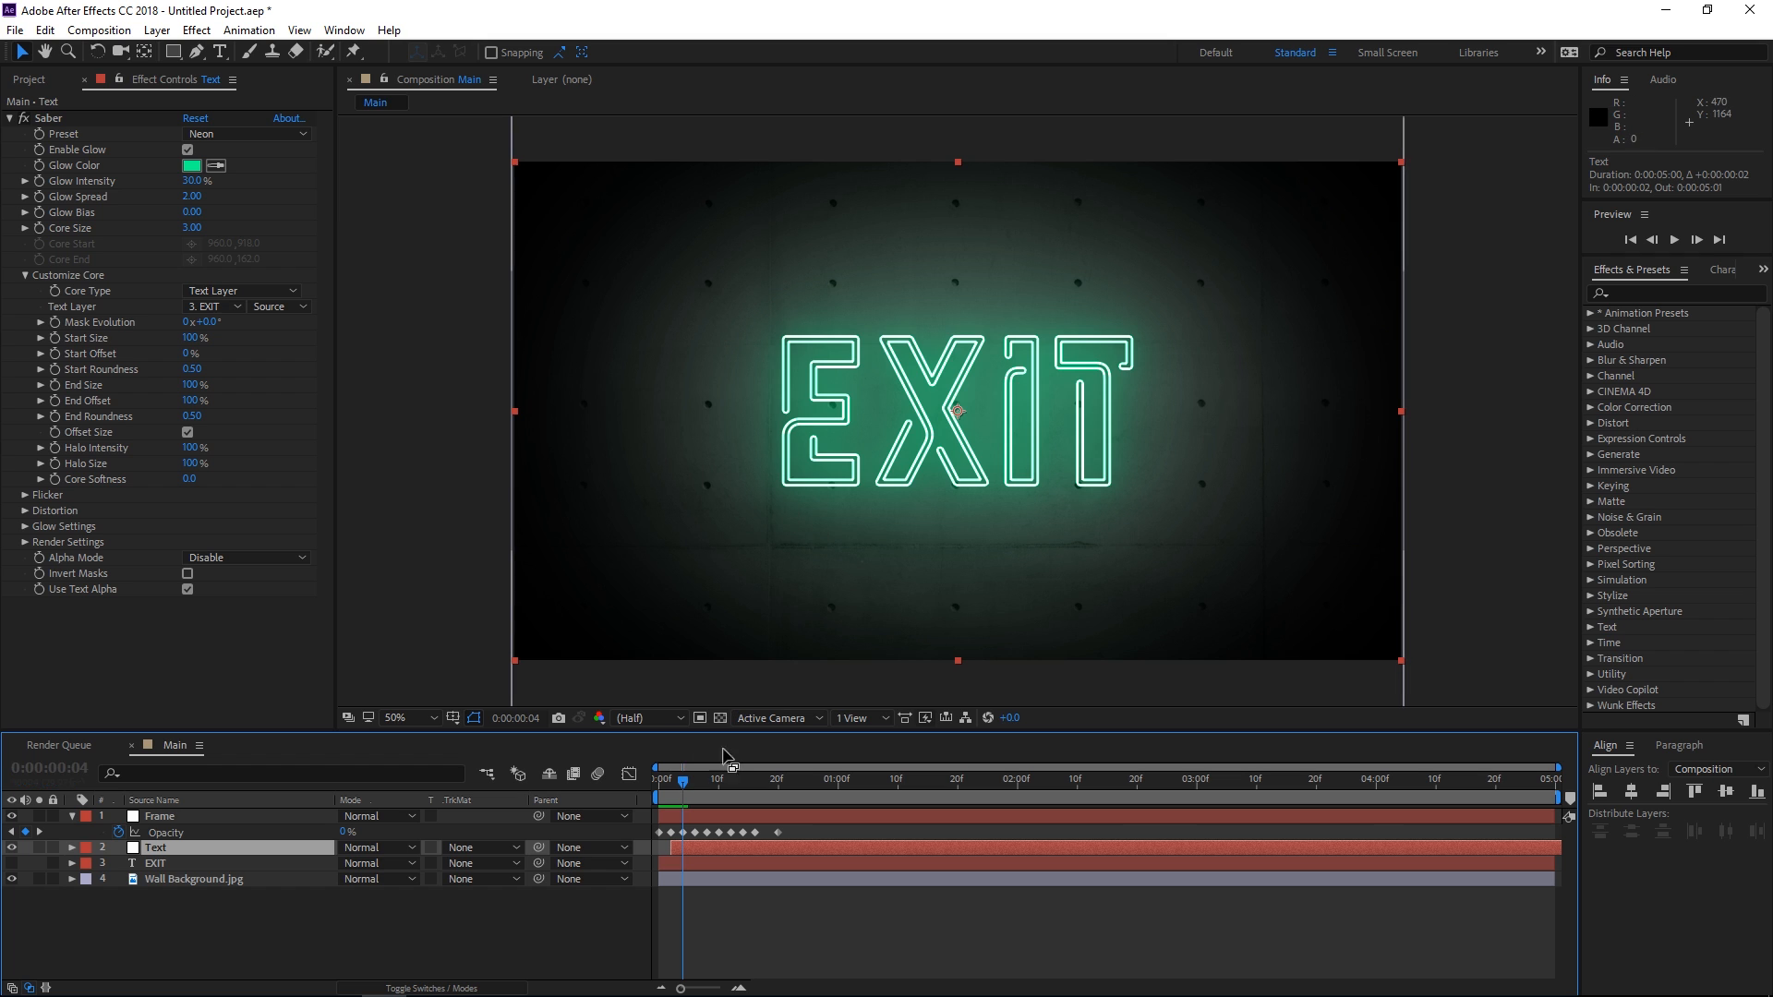
pyautogui.moveTo(683, 783); pyautogui.dragTo(659, 783)
pyautogui.press('space')
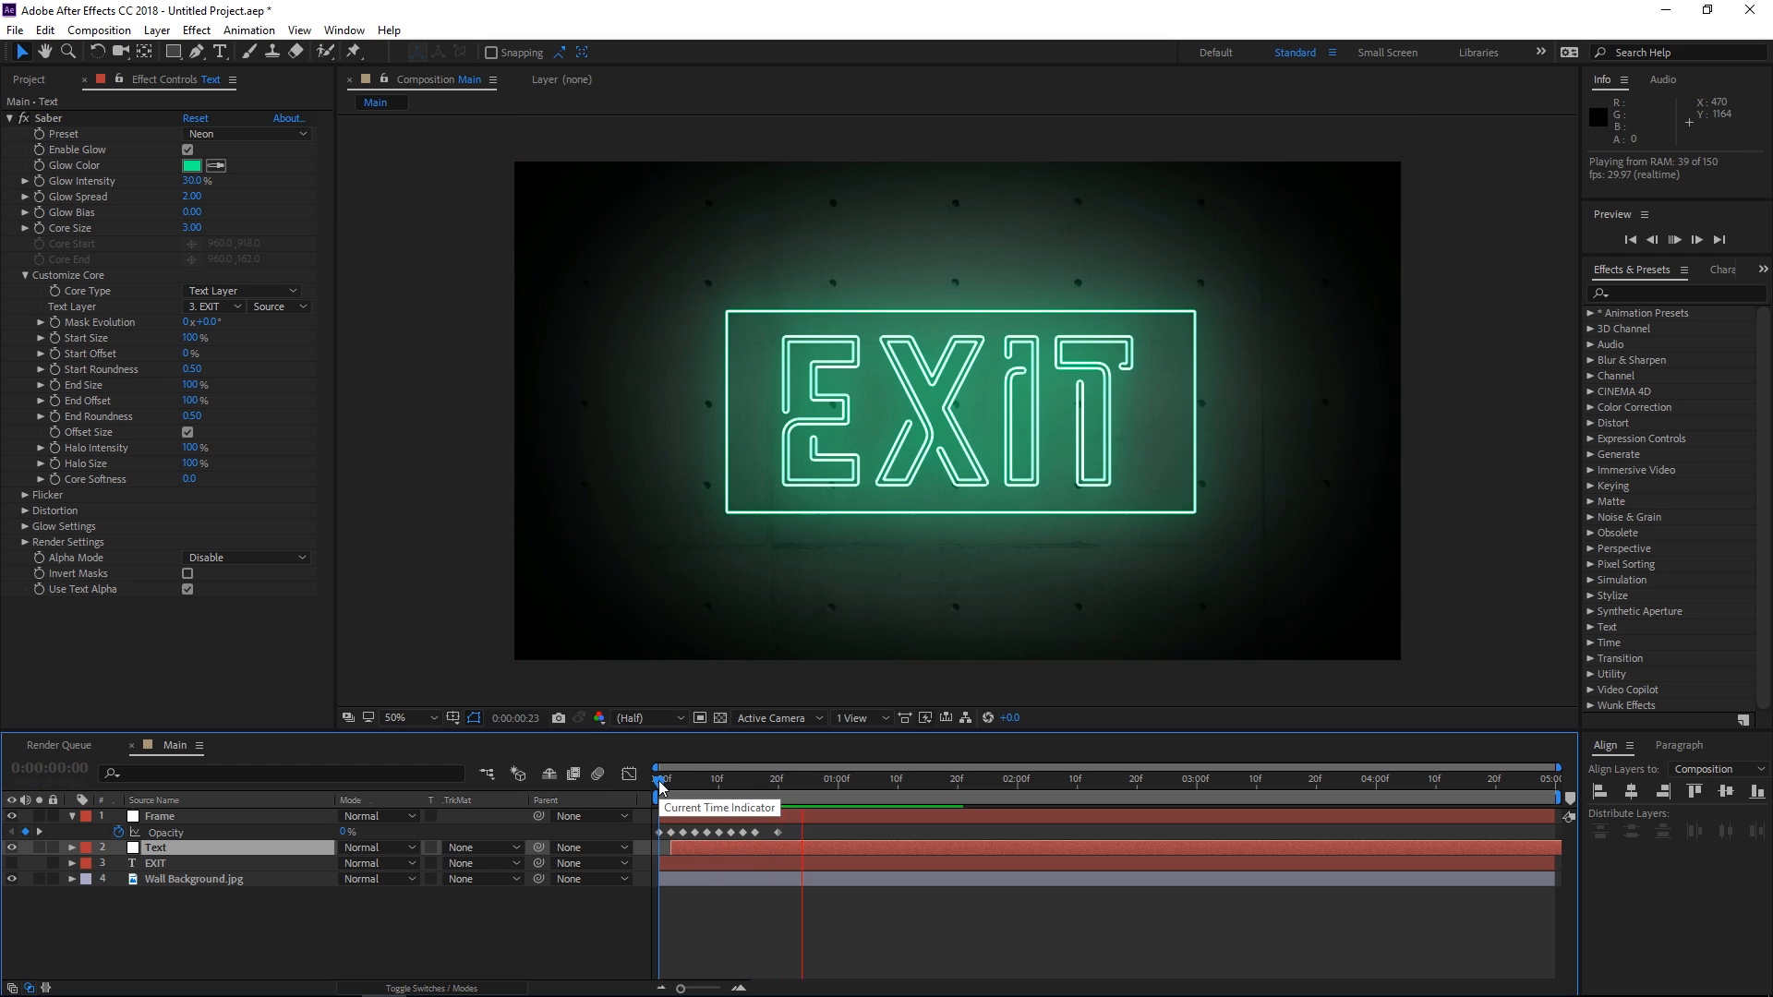
pyautogui.press('space')
# - Copy the Frame layer's Opacity keyframes onto the Wall Background.jpg layer at 0:00:00:00 and preview the animation
pyautogui.moveTo(806, 829); pyautogui.dragTo(644, 845)
pyautogui.hotkey('ctrl', 'c')
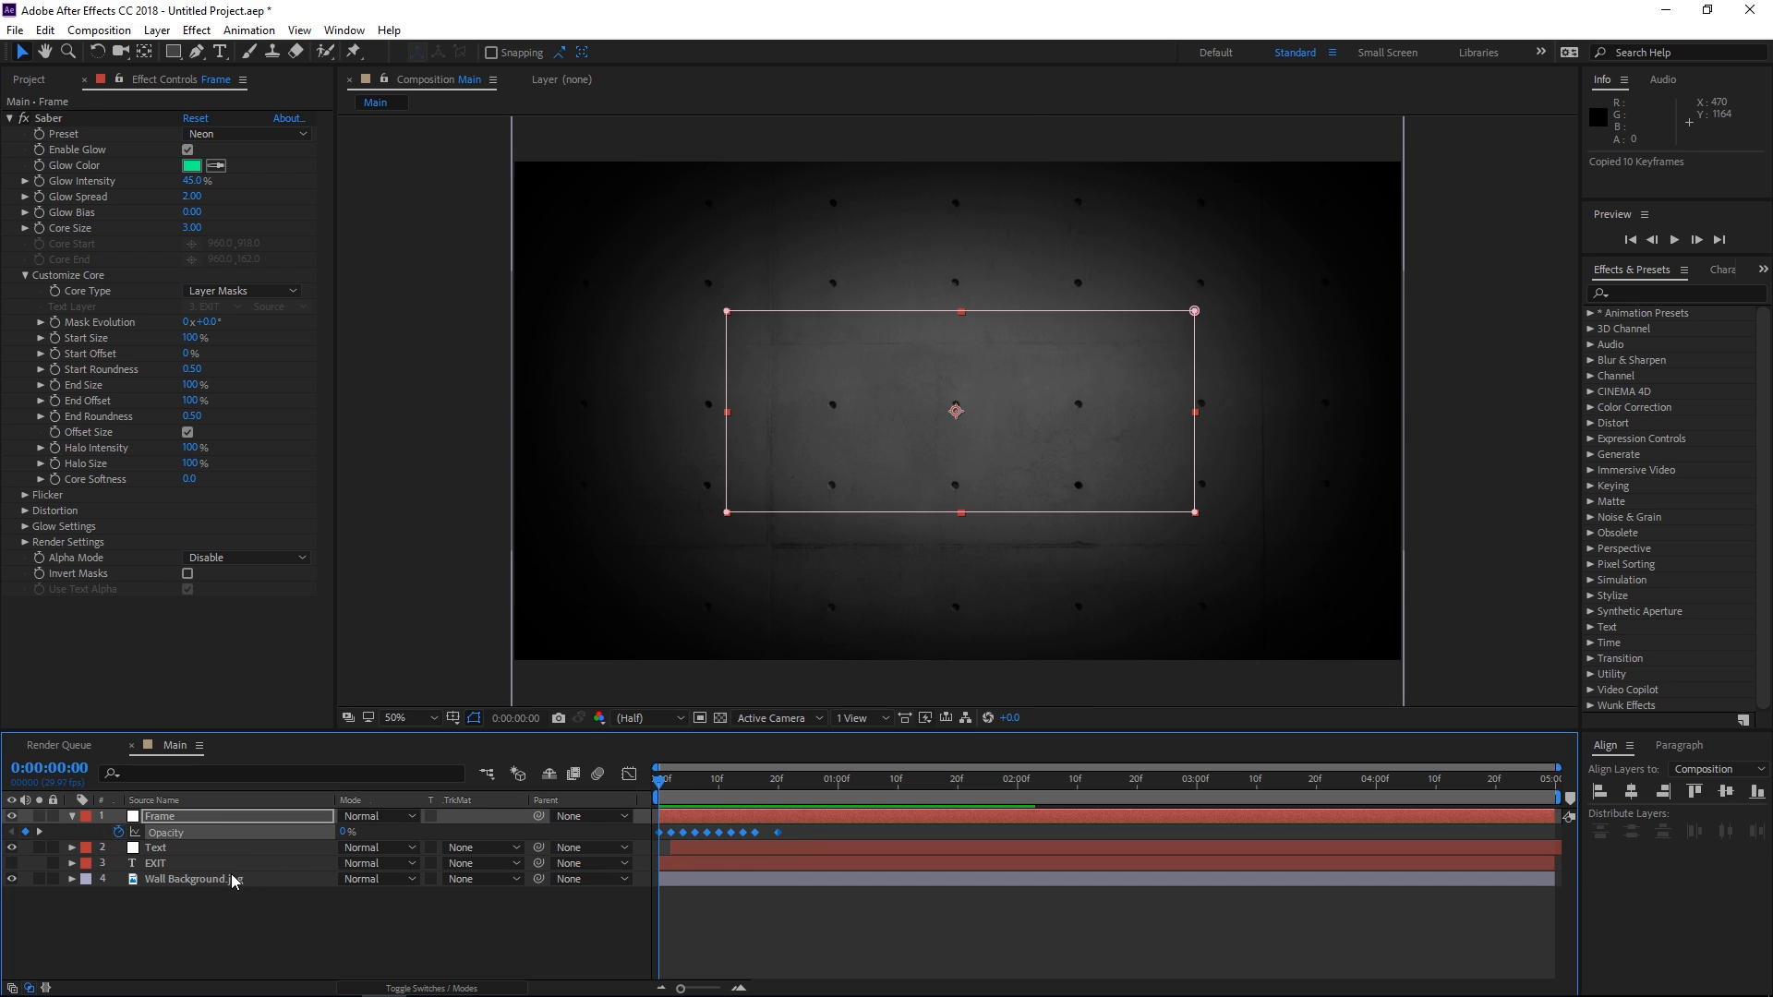
pyautogui.click(179, 884)
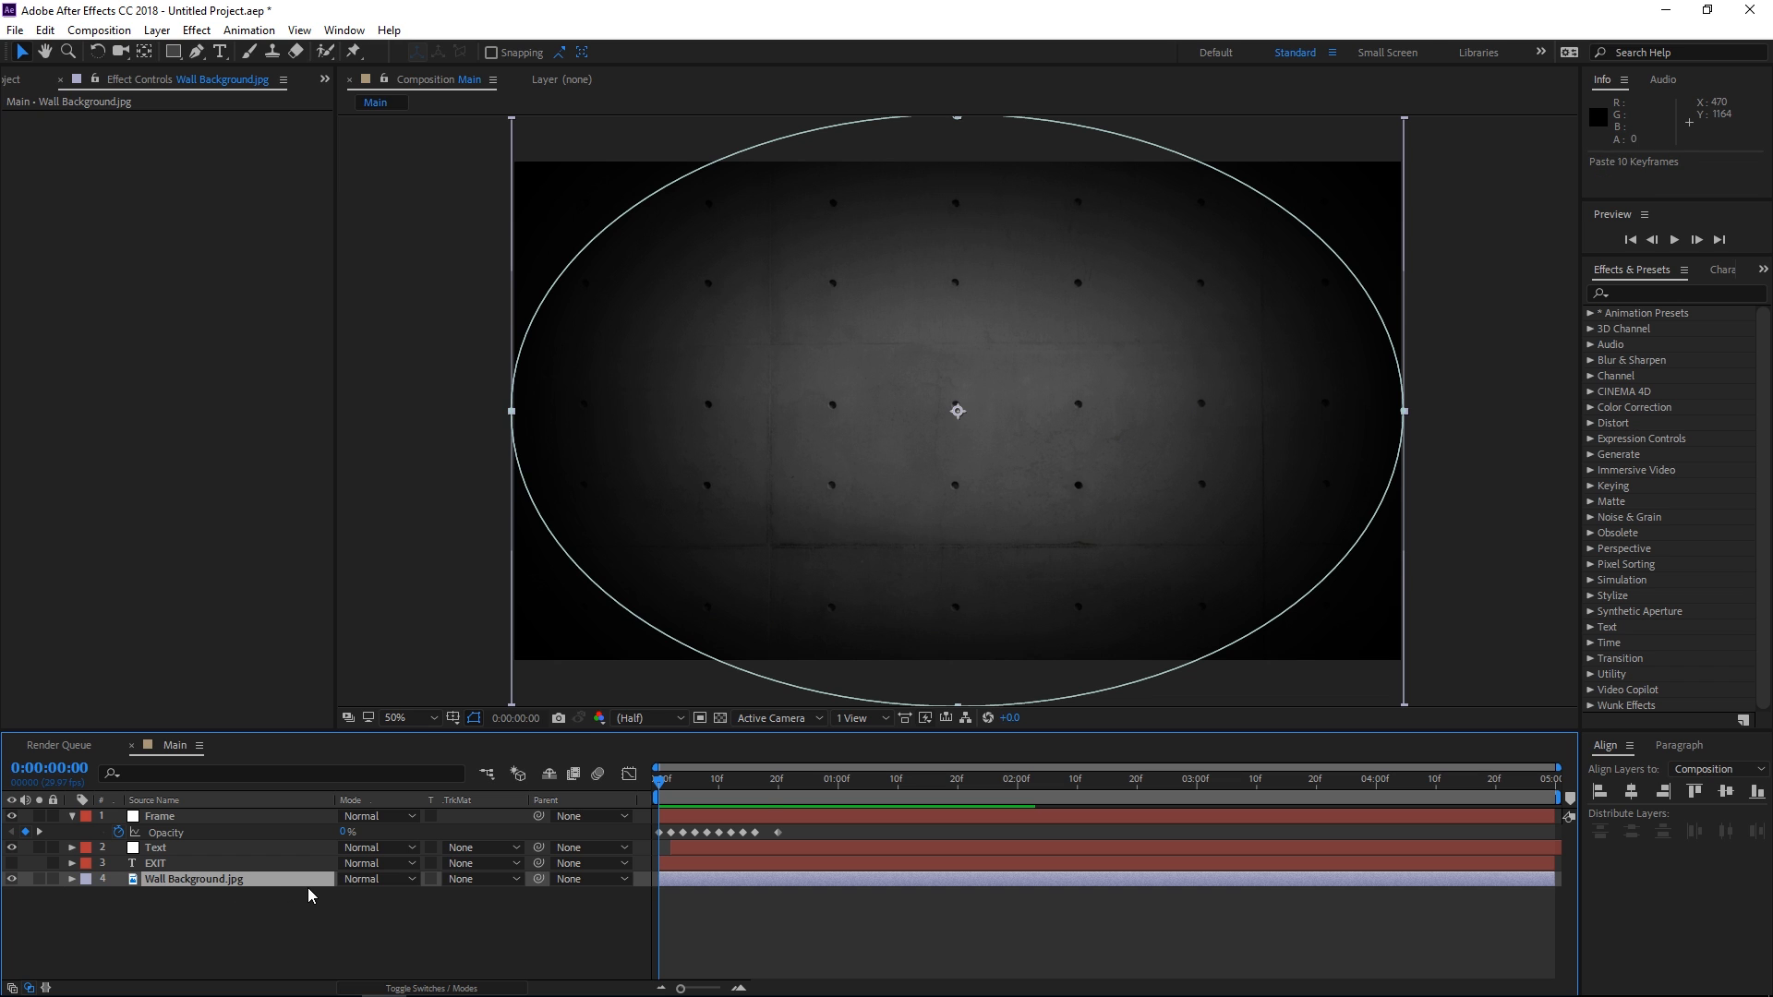
pyautogui.press('space')
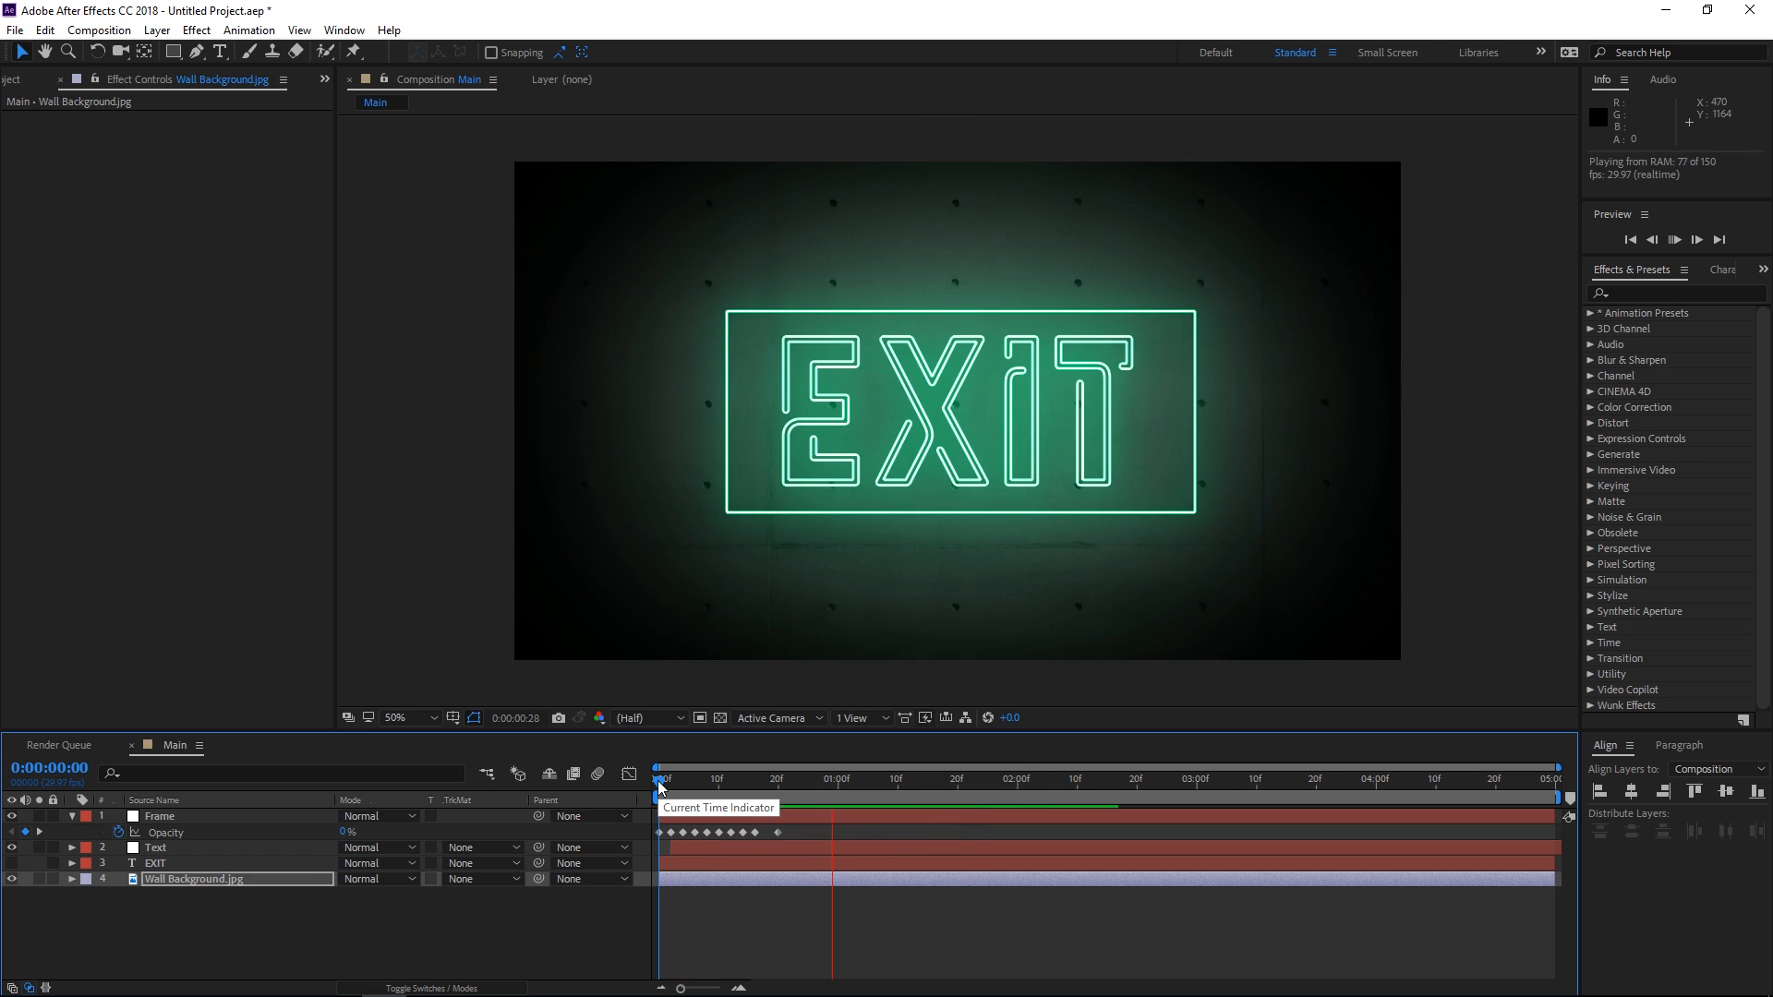
pyautogui.press('space')
# - Pre-compose the Frame and Text layers into a new composition named Neon
pyautogui.moveTo(683, 784); pyautogui.dragTo(850, 783)
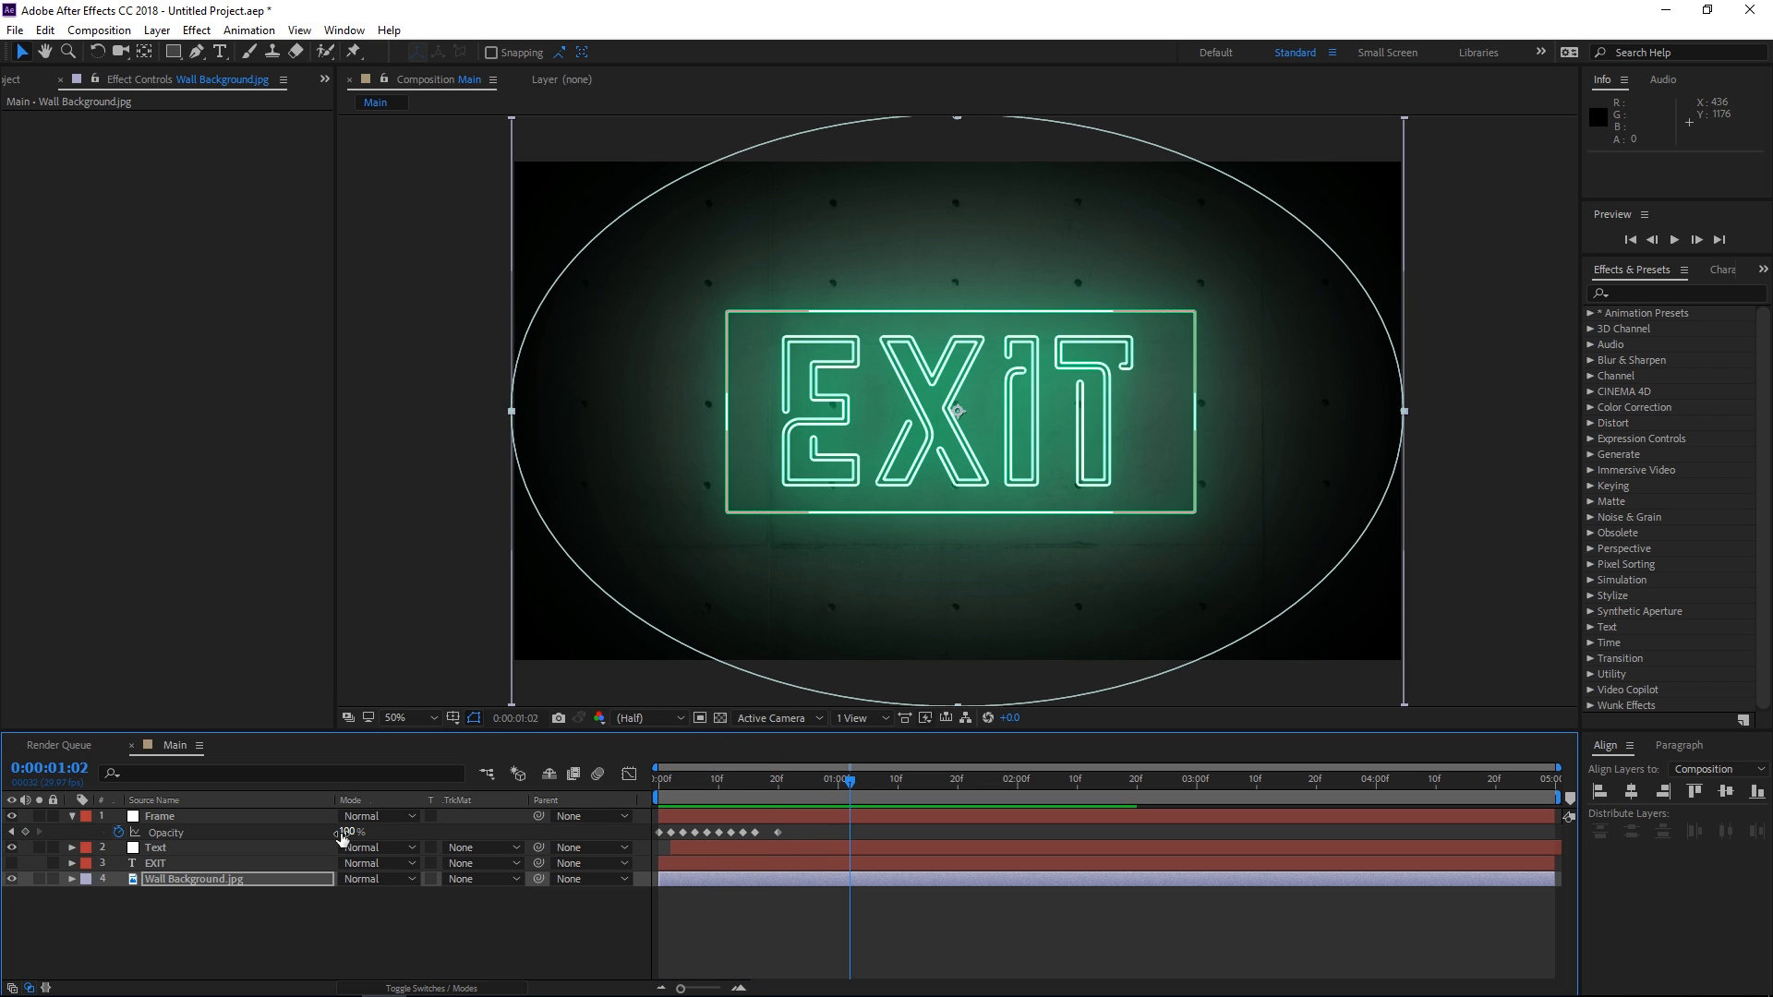
pyautogui.click(233, 848)
pyautogui.keyDown('shift'); pyautogui.click(179, 818); pyautogui.keyUp('shift')
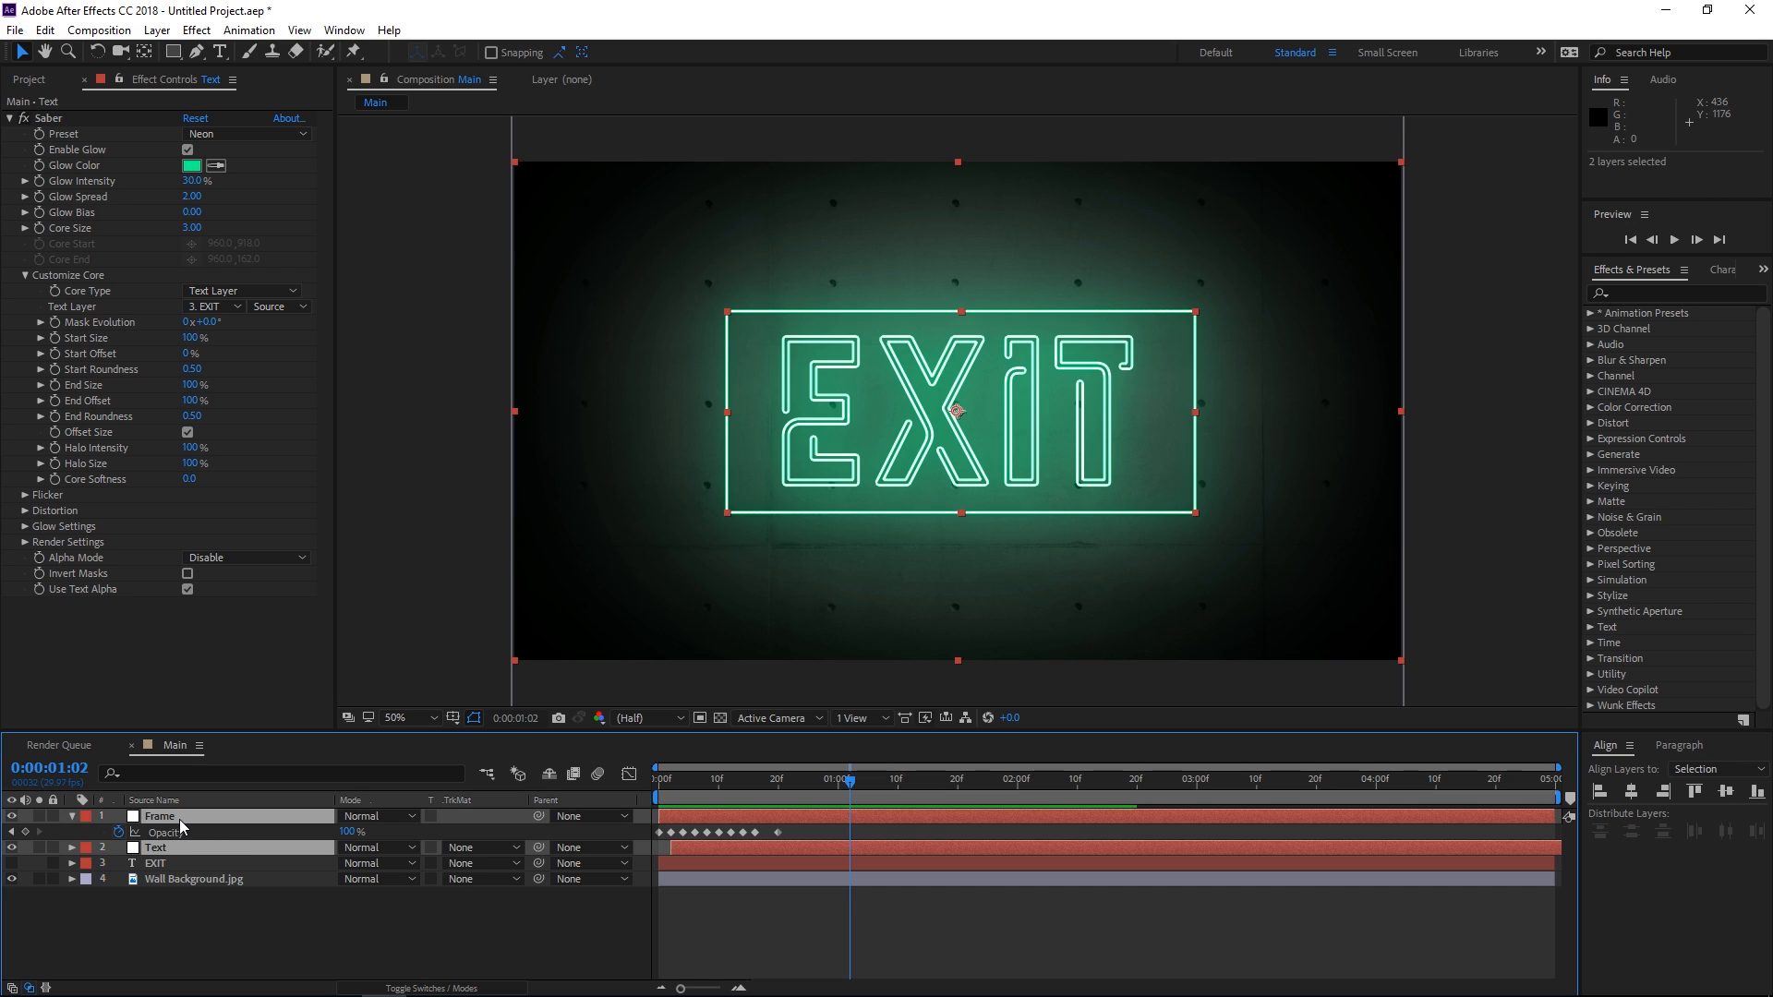
pyautogui.rightClick(182, 824)
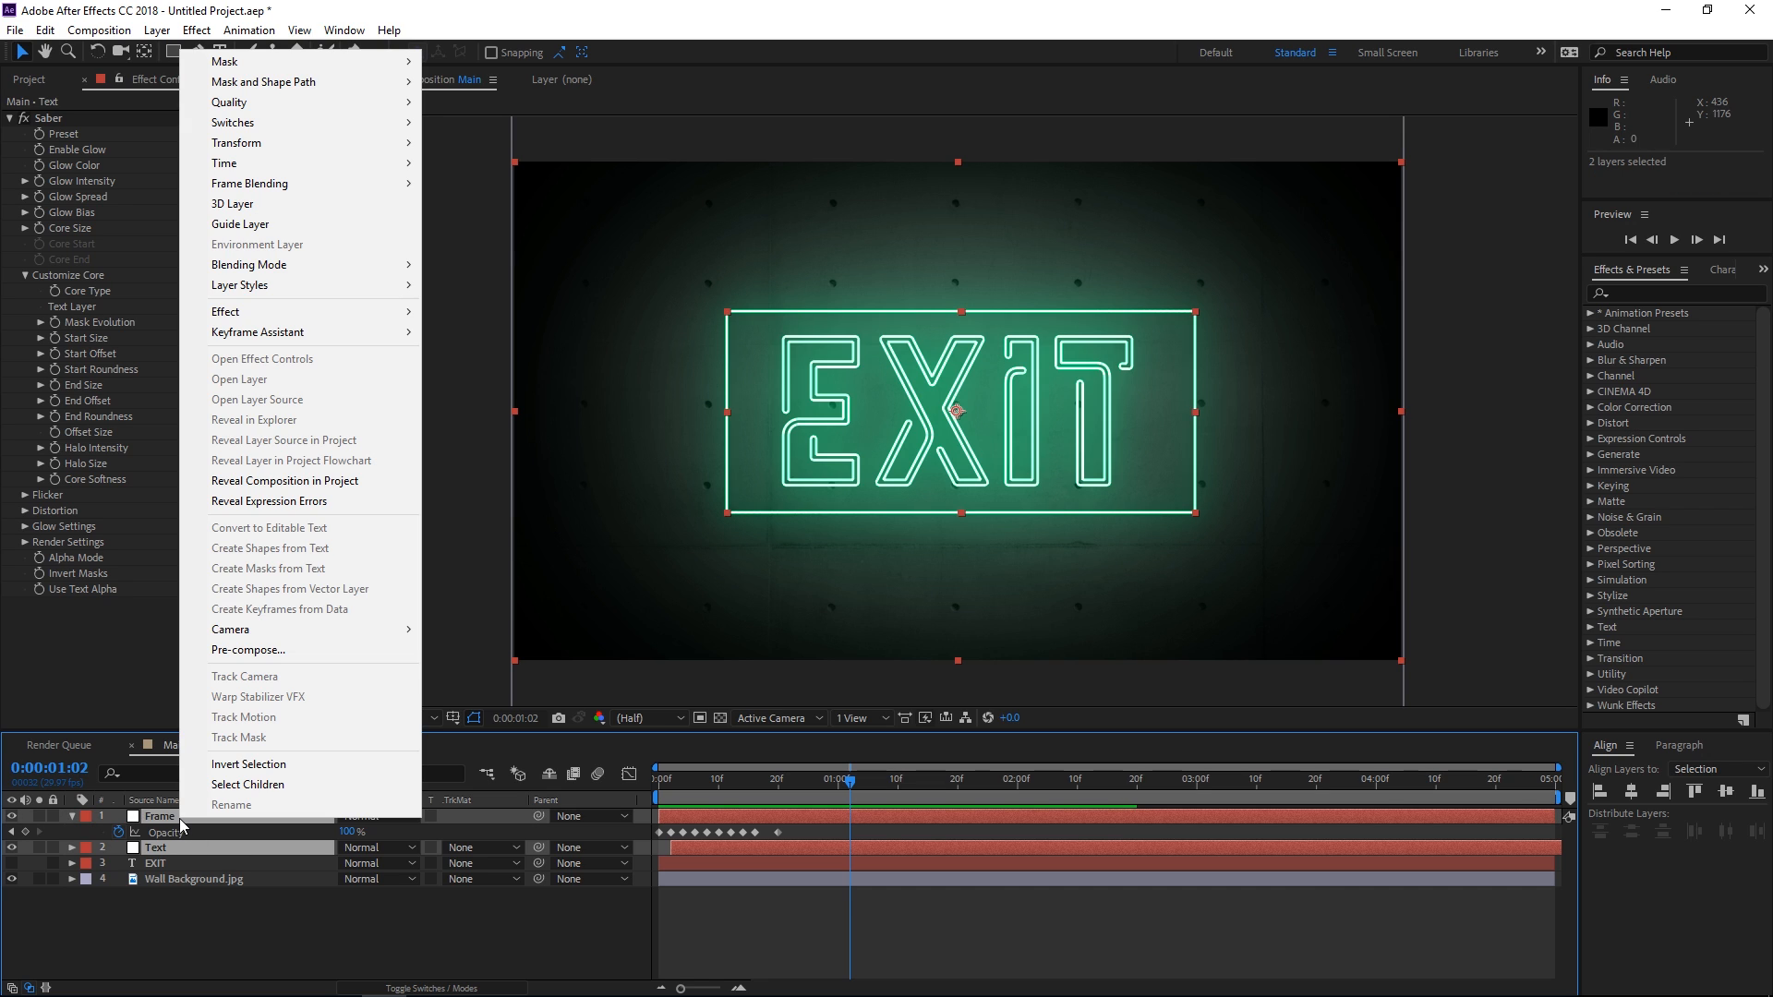
pyautogui.click(245, 651)
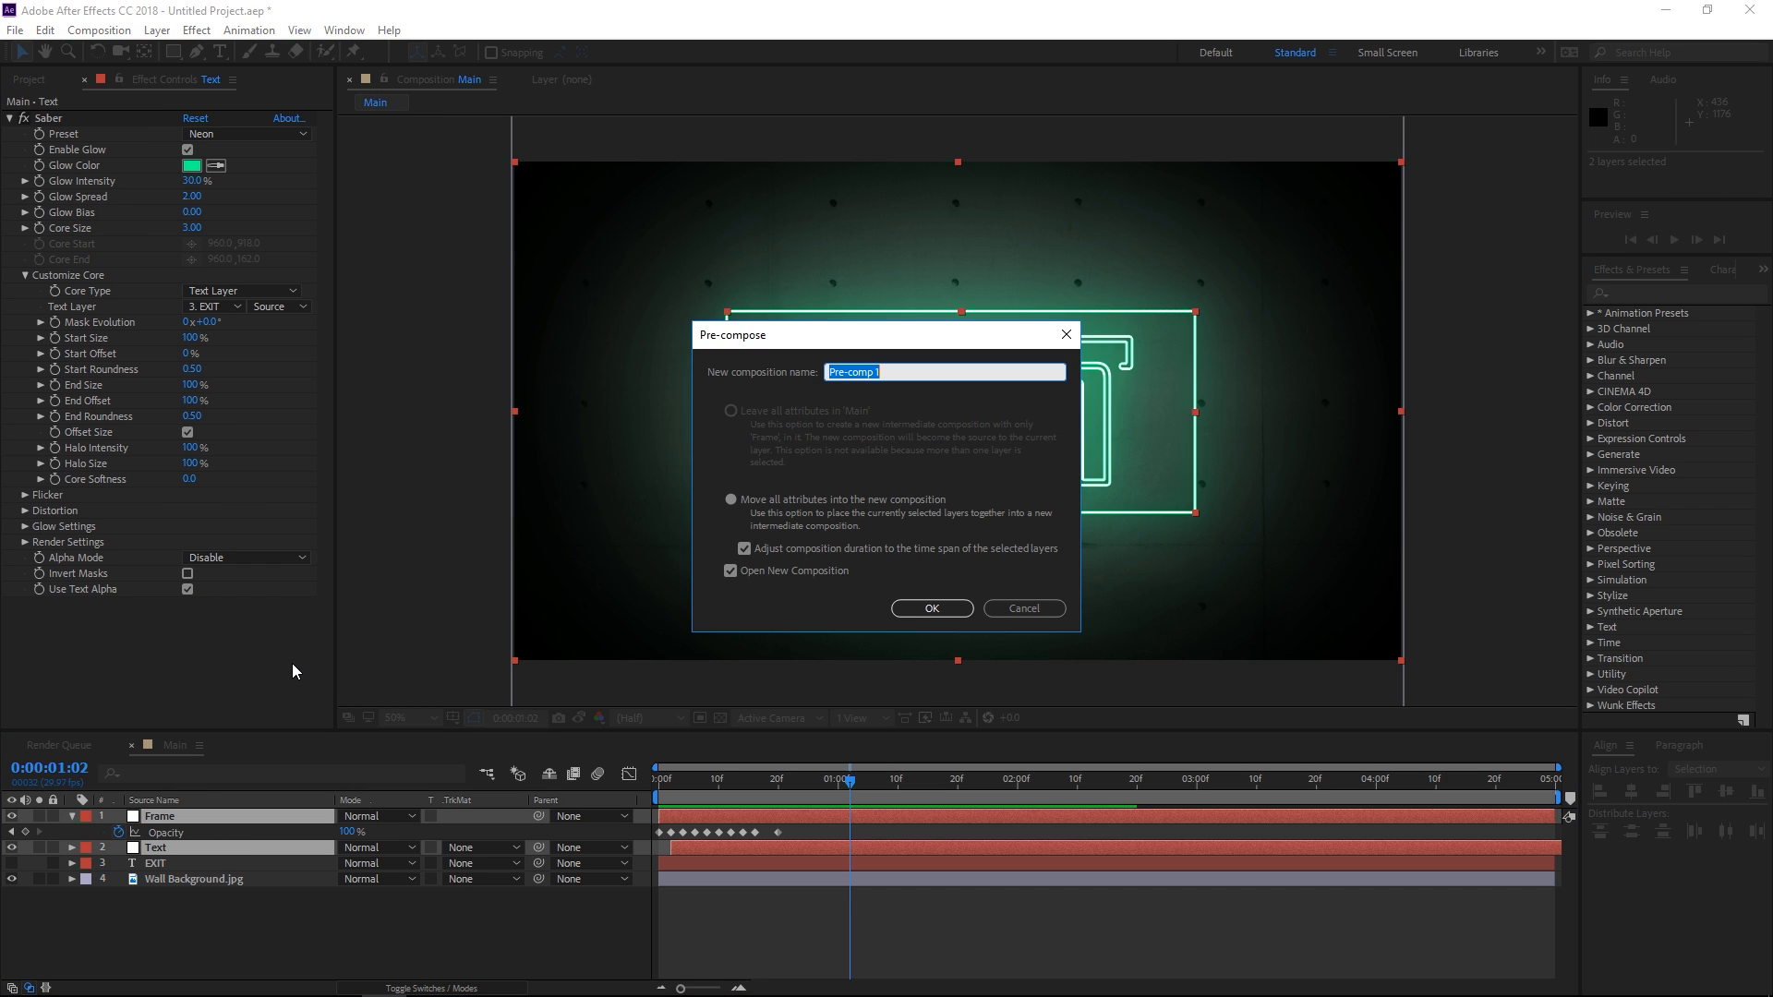
pyautogui.write('N')
pyautogui.press('Return')
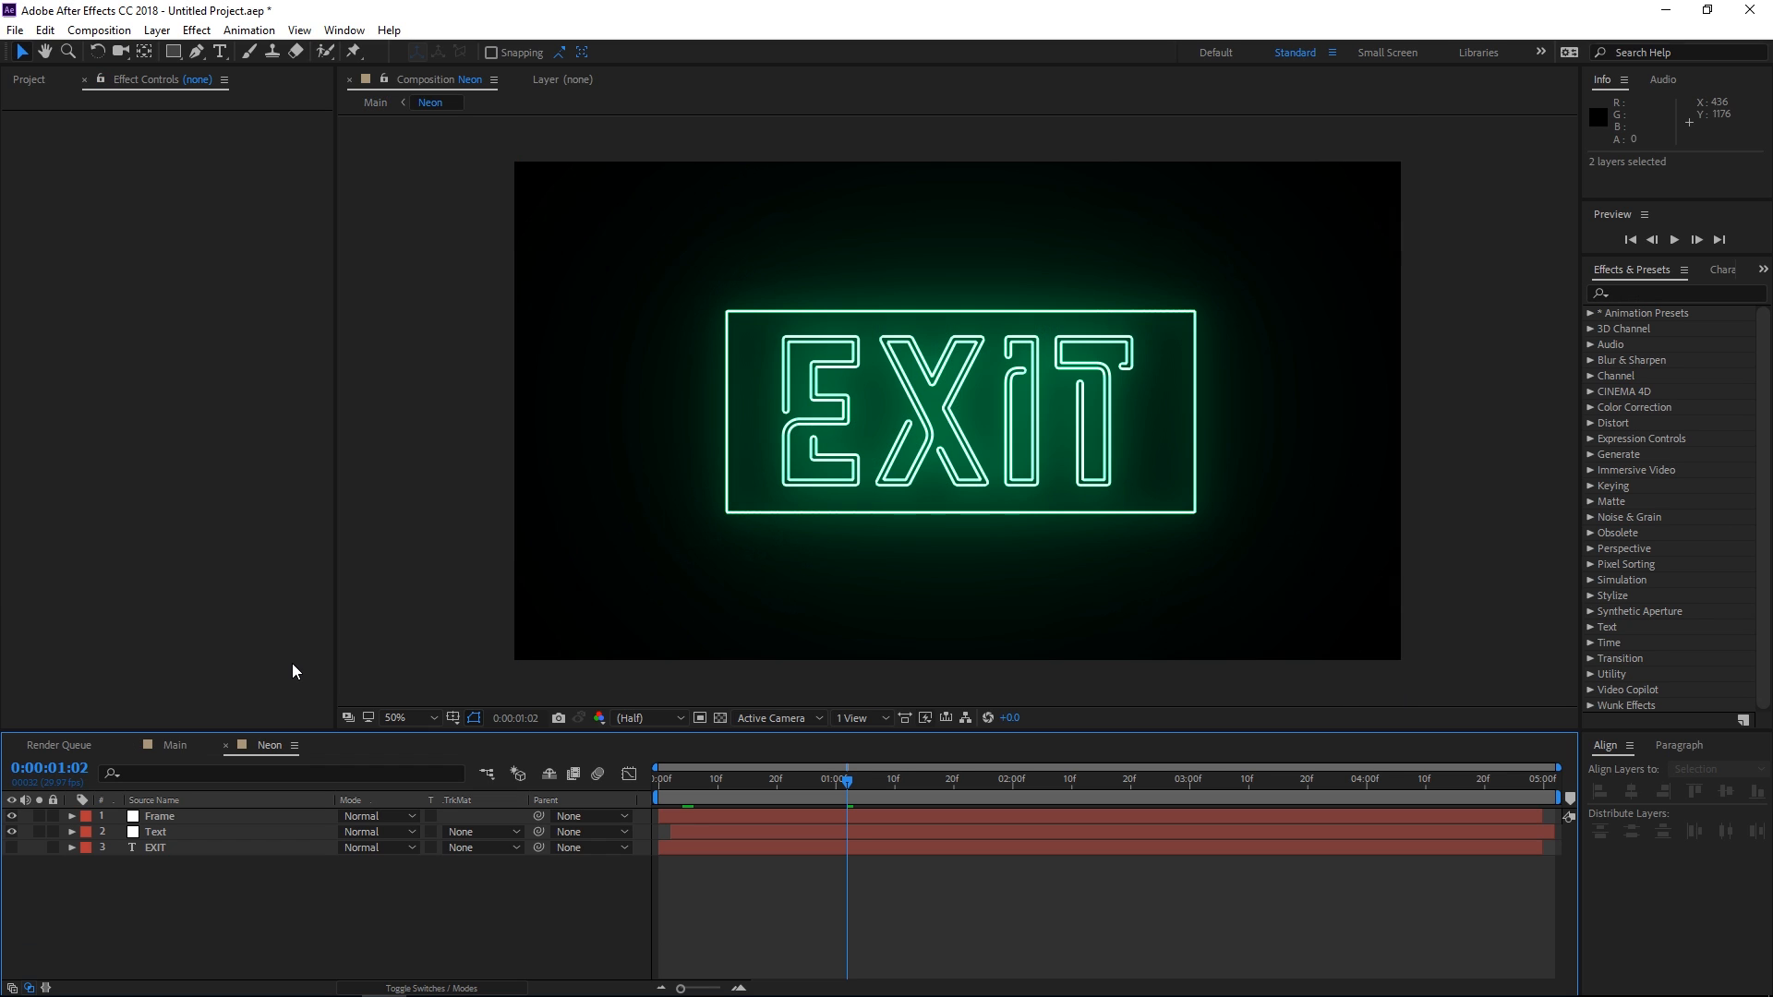
# - Duplicate the Neon layer in the Main composition and rename the lower copy Shadow
pyautogui.click(168, 746)
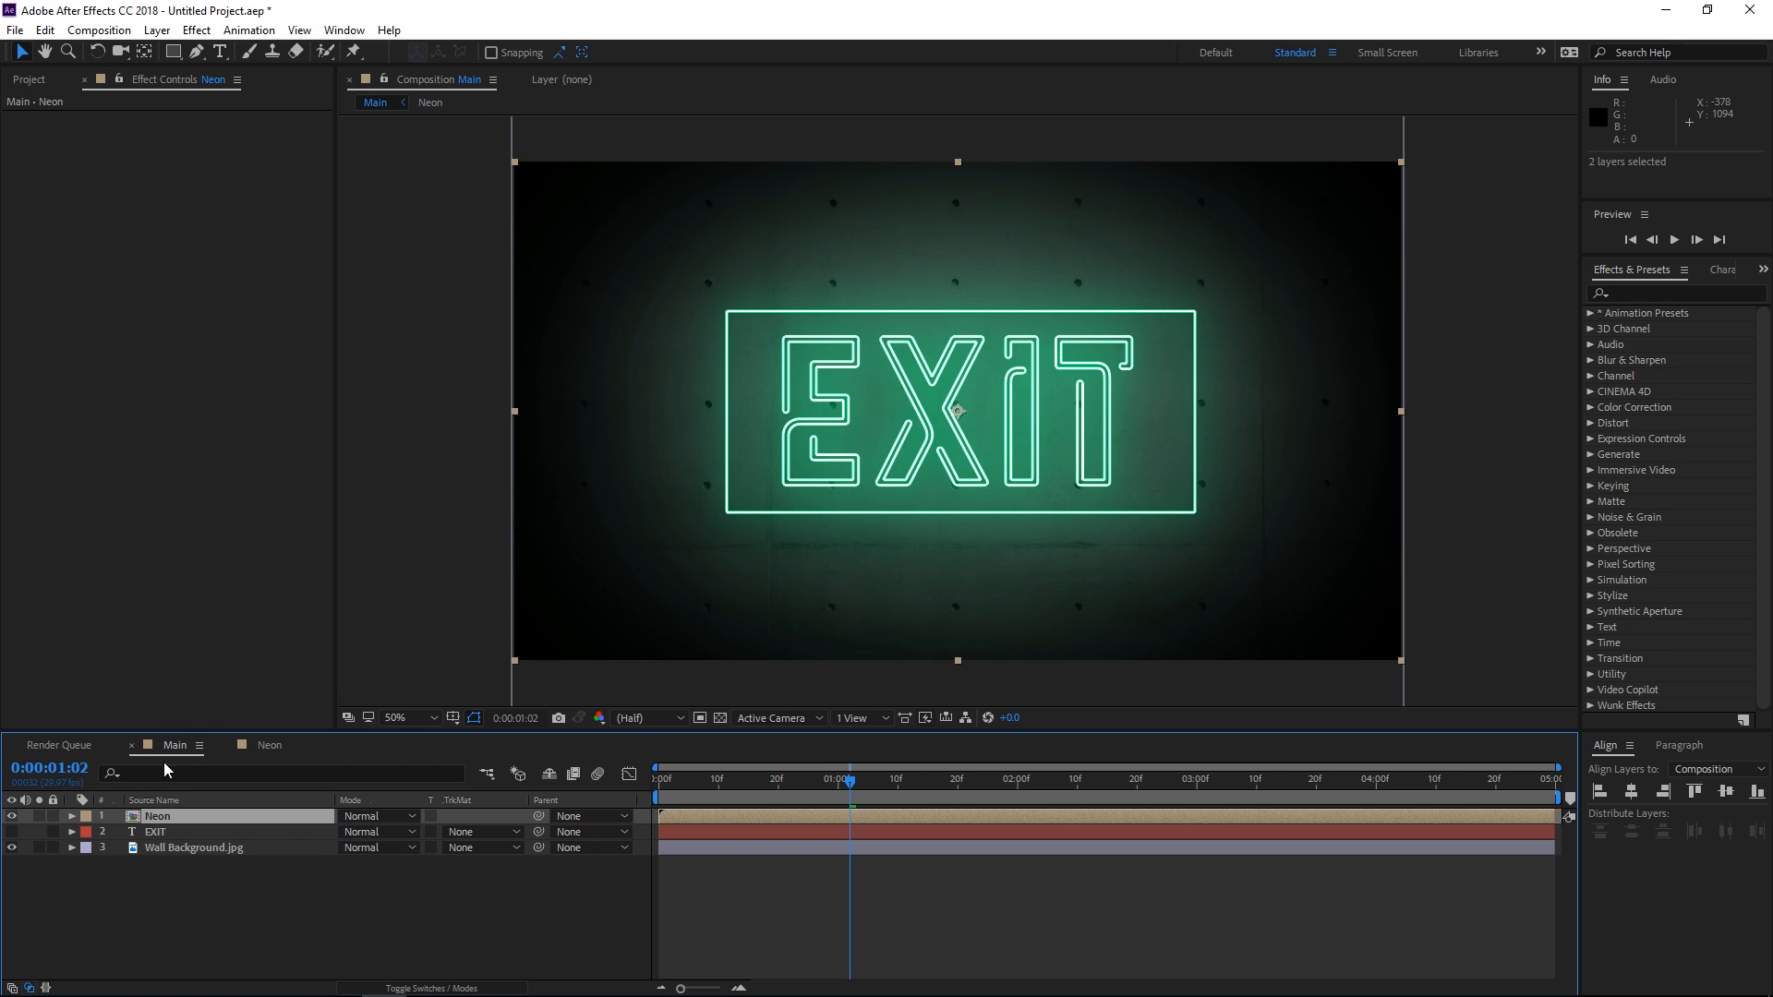
pyautogui.hotkey('ctrl', 'd')
pyautogui.click(170, 829)
pyautogui.rightClick(170, 829)
pyautogui.click(200, 822)
pyautogui.write('S')
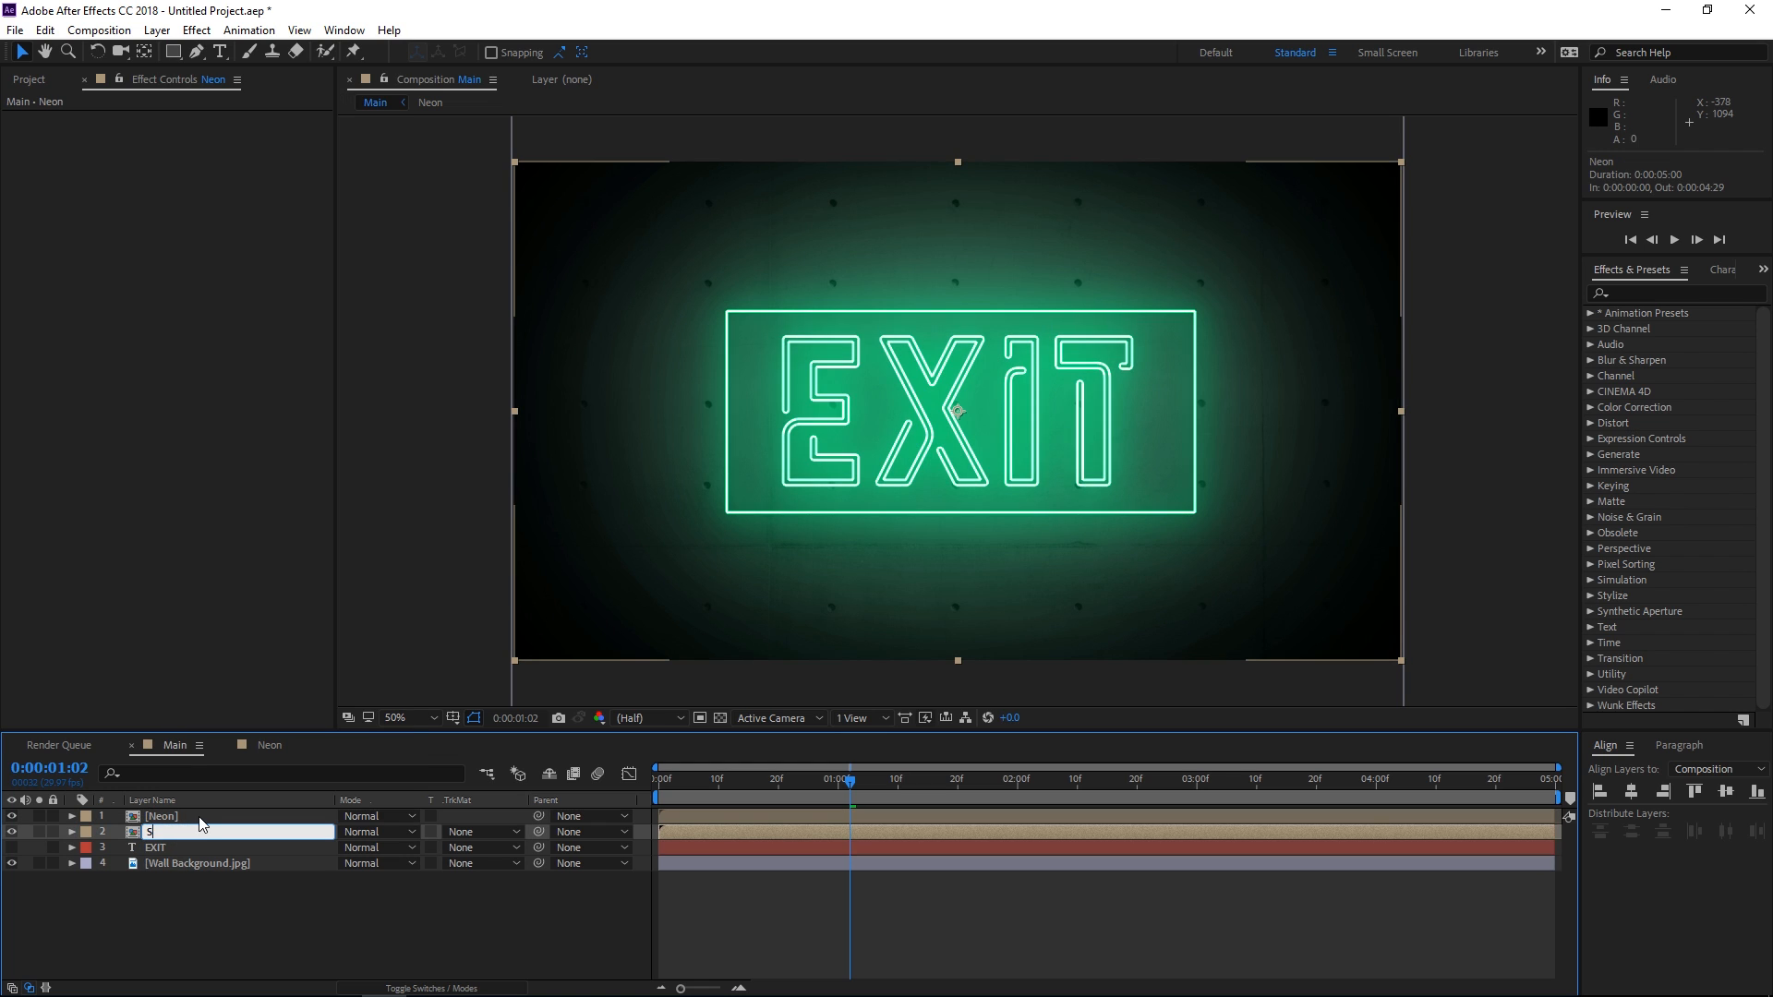
pyautogui.write('hadow')
pyautogui.press('Return')
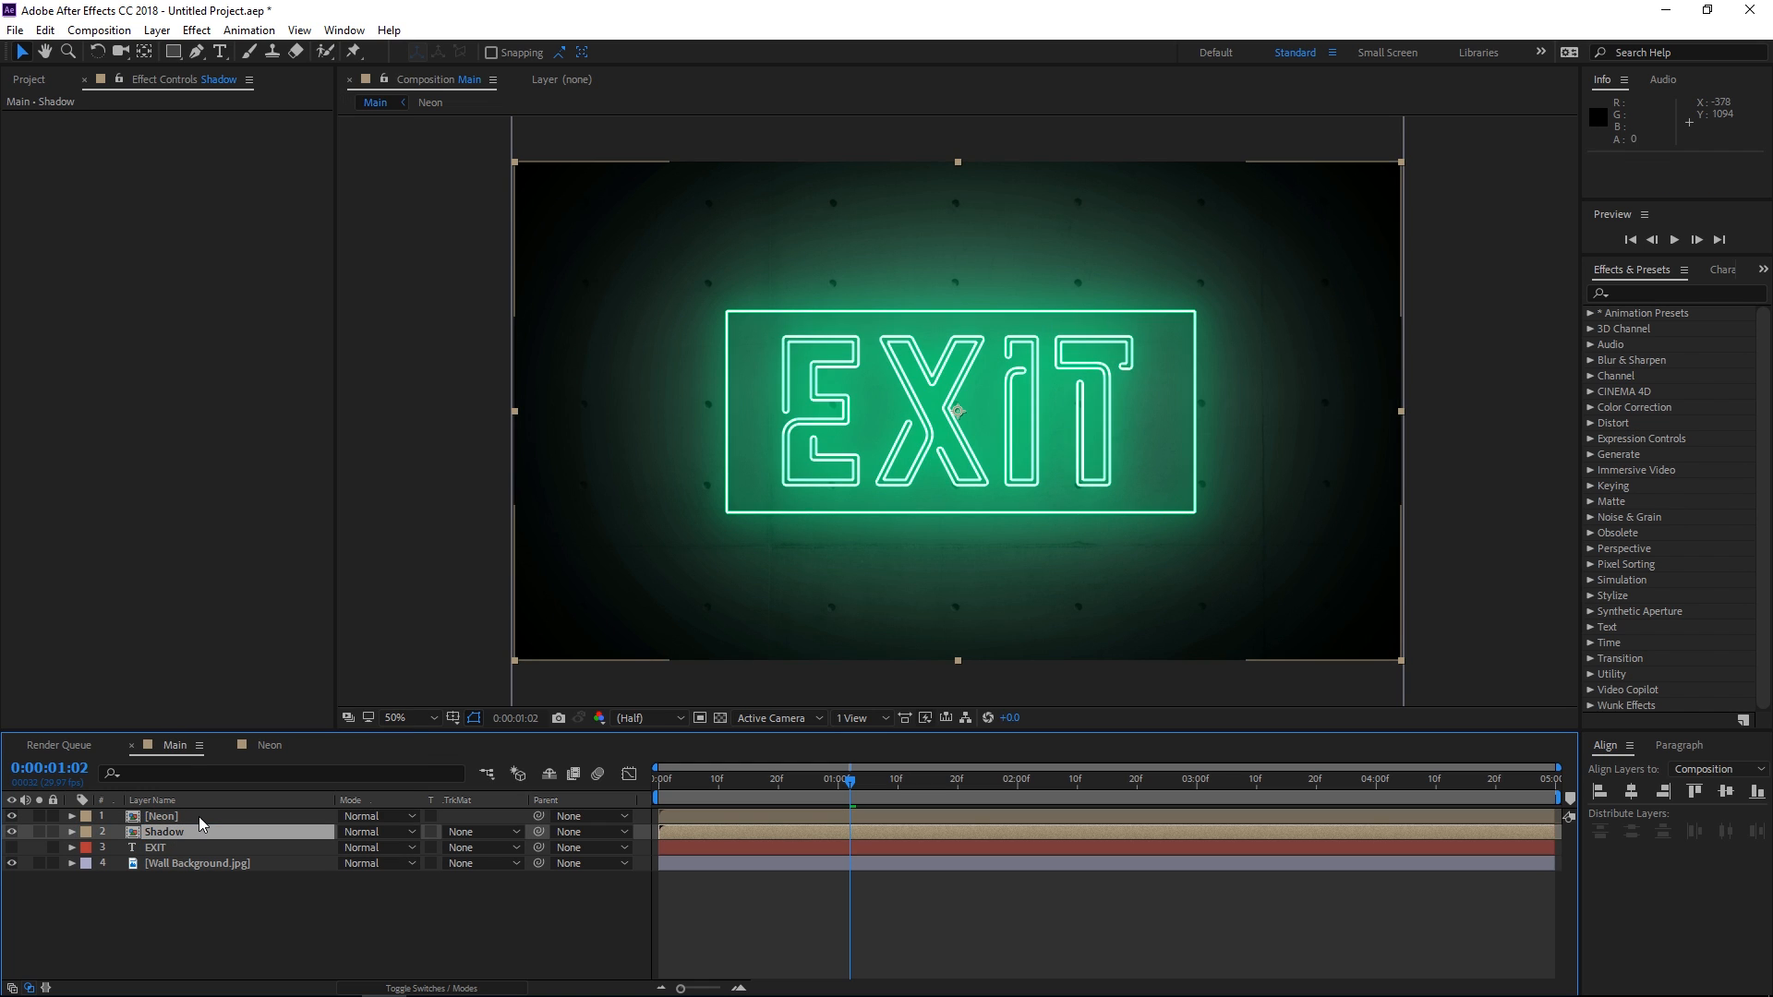
# - Apply the Tint effect to the Shadow layer and map white to black
pyautogui.click(1631, 293)
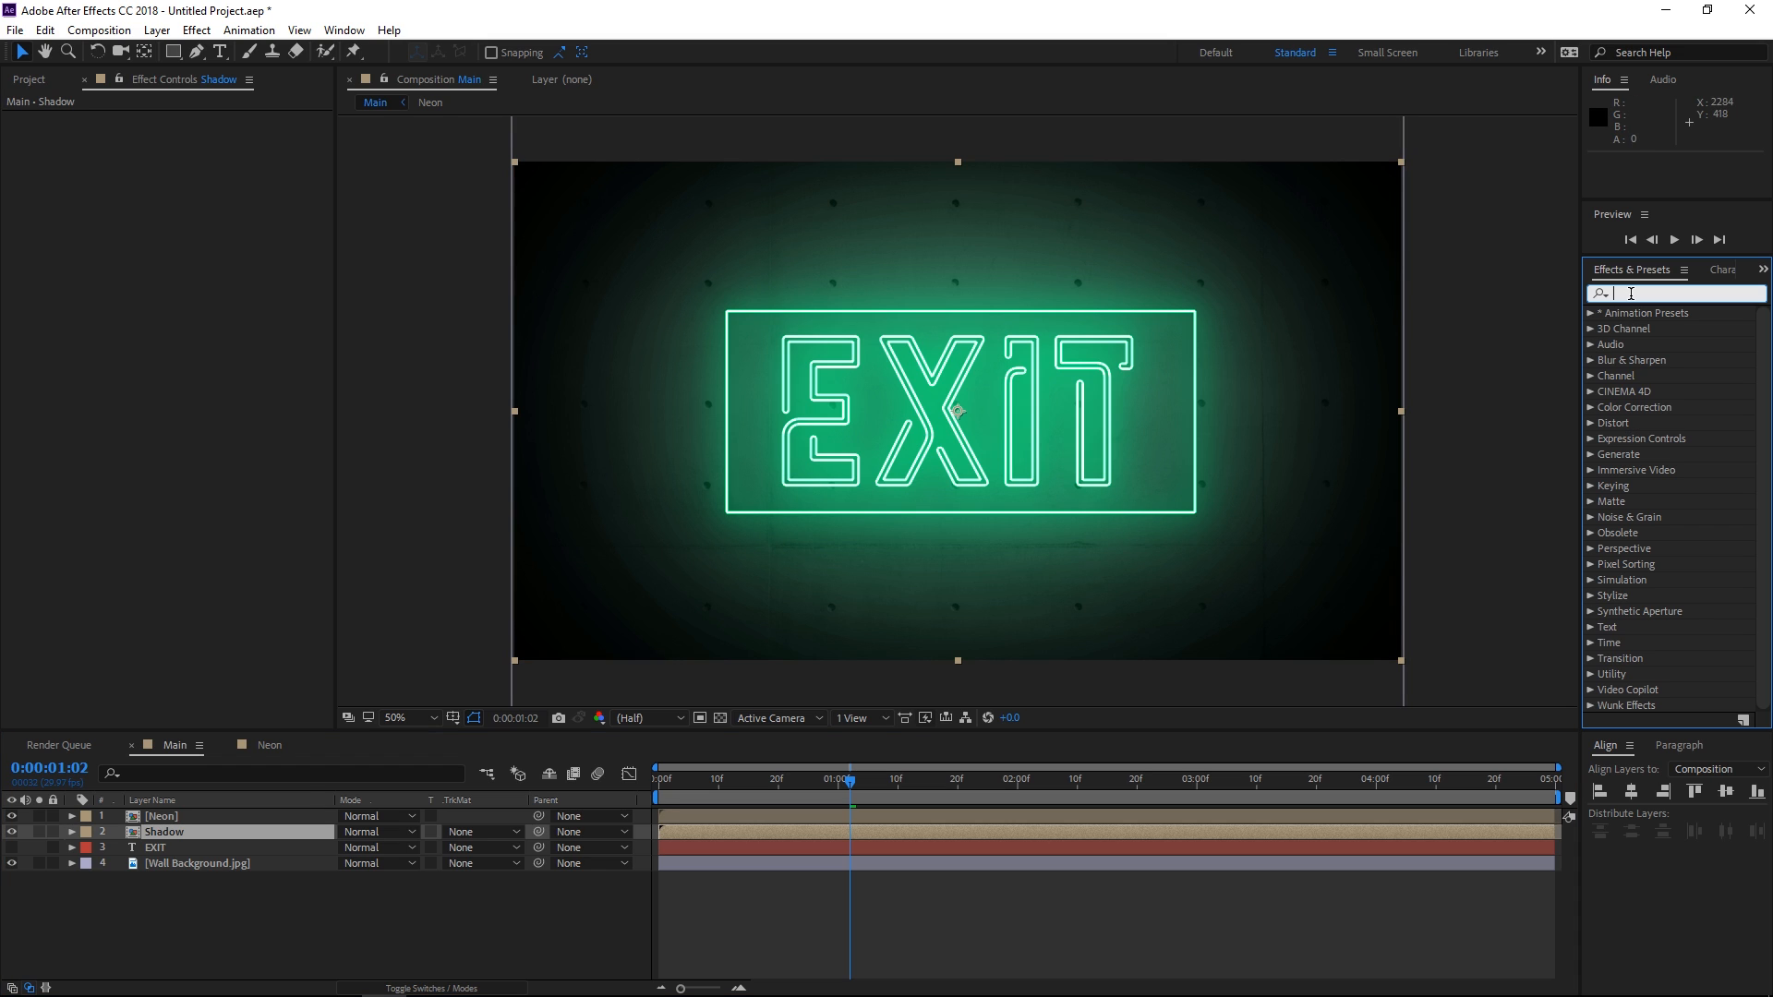
pyautogui.write('tint')
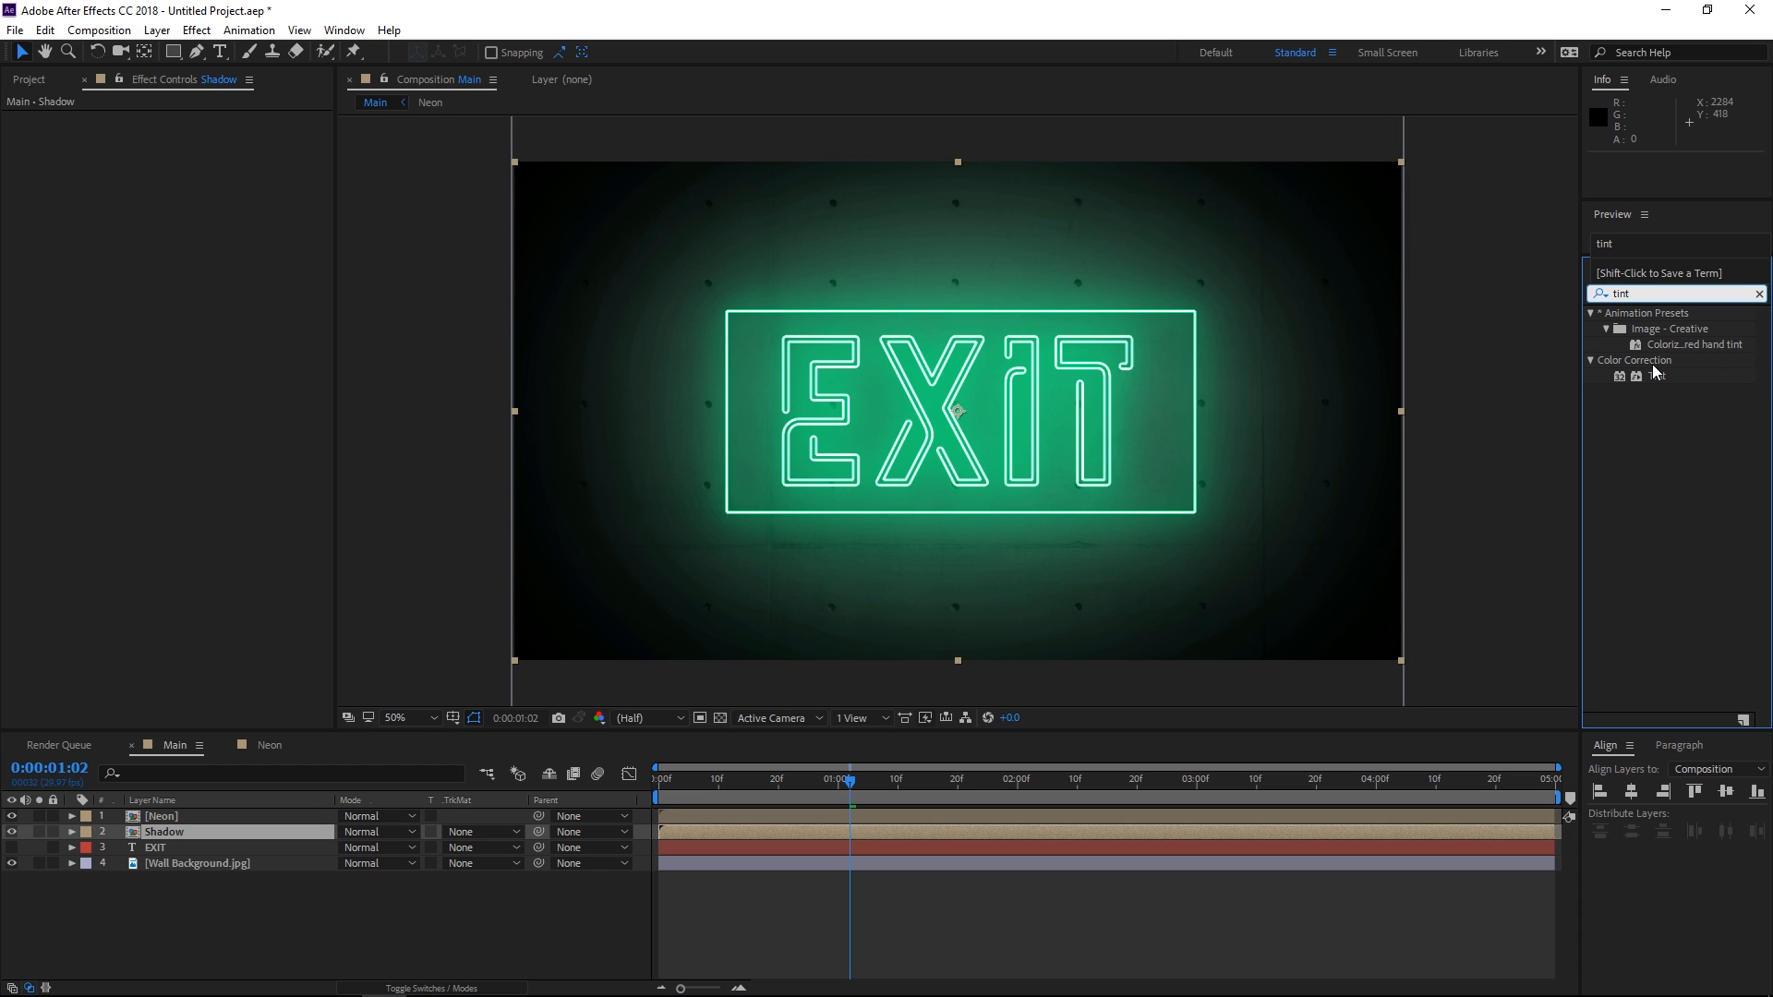
pyautogui.doubleClick(1657, 376)
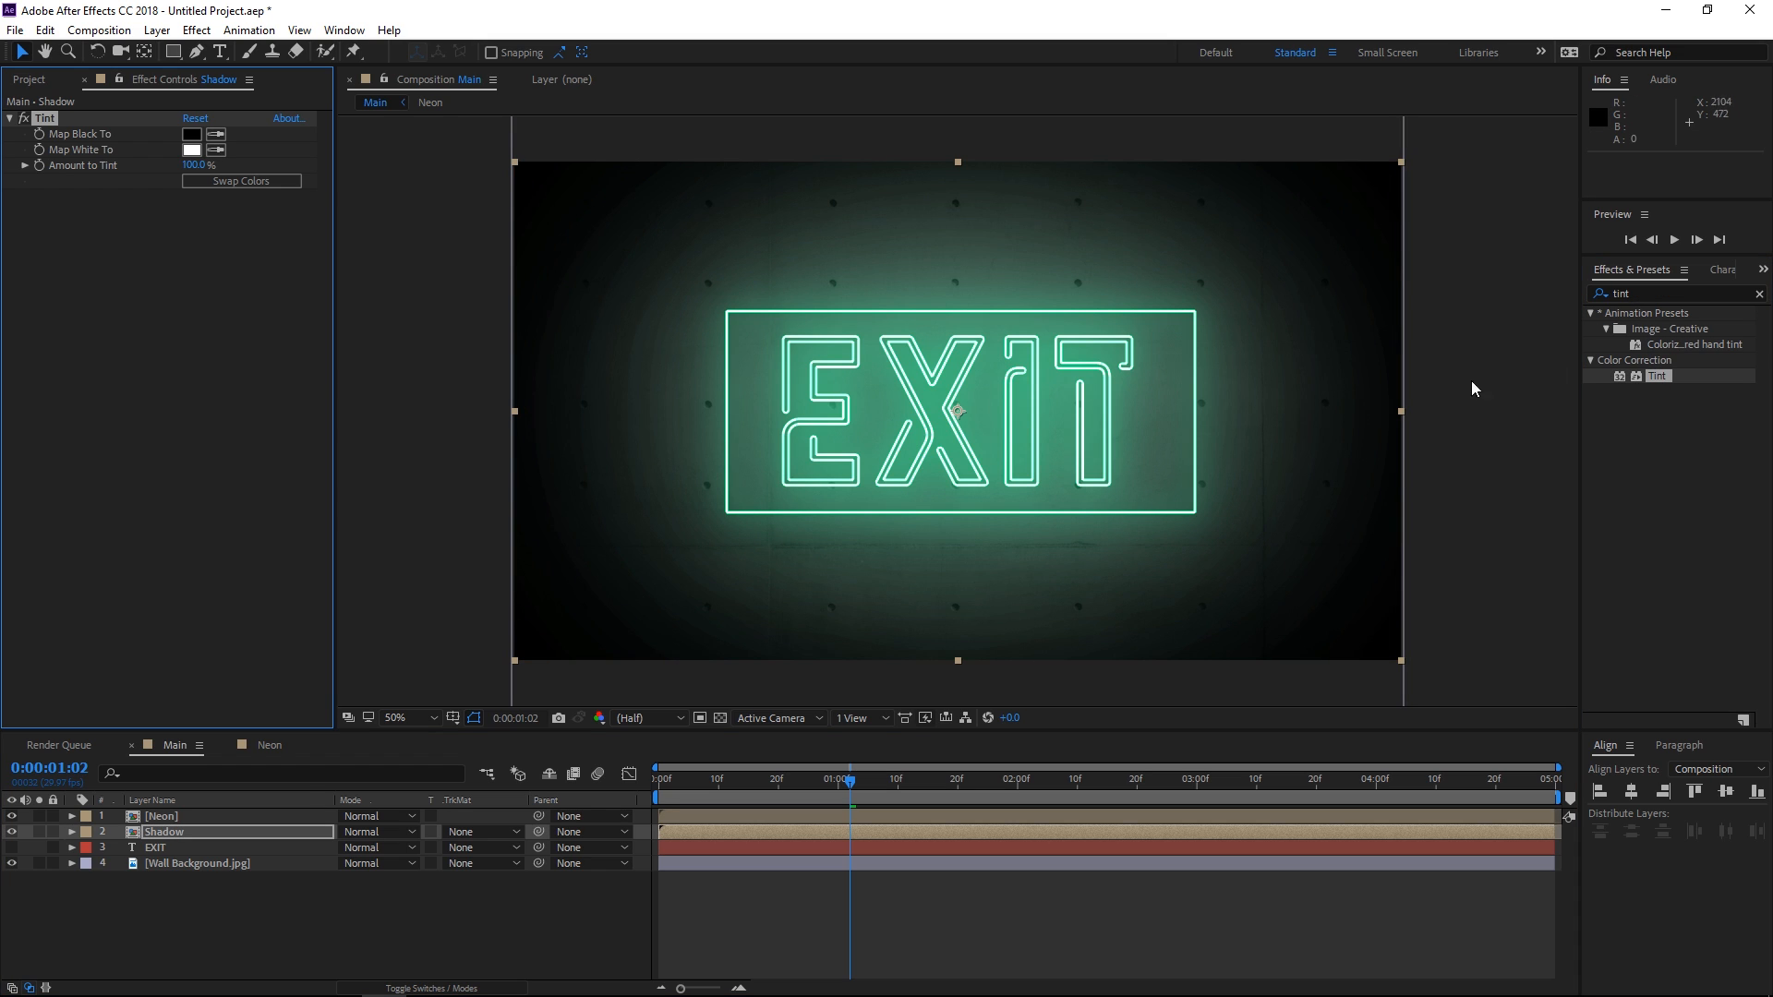
pyautogui.click(172, 834)
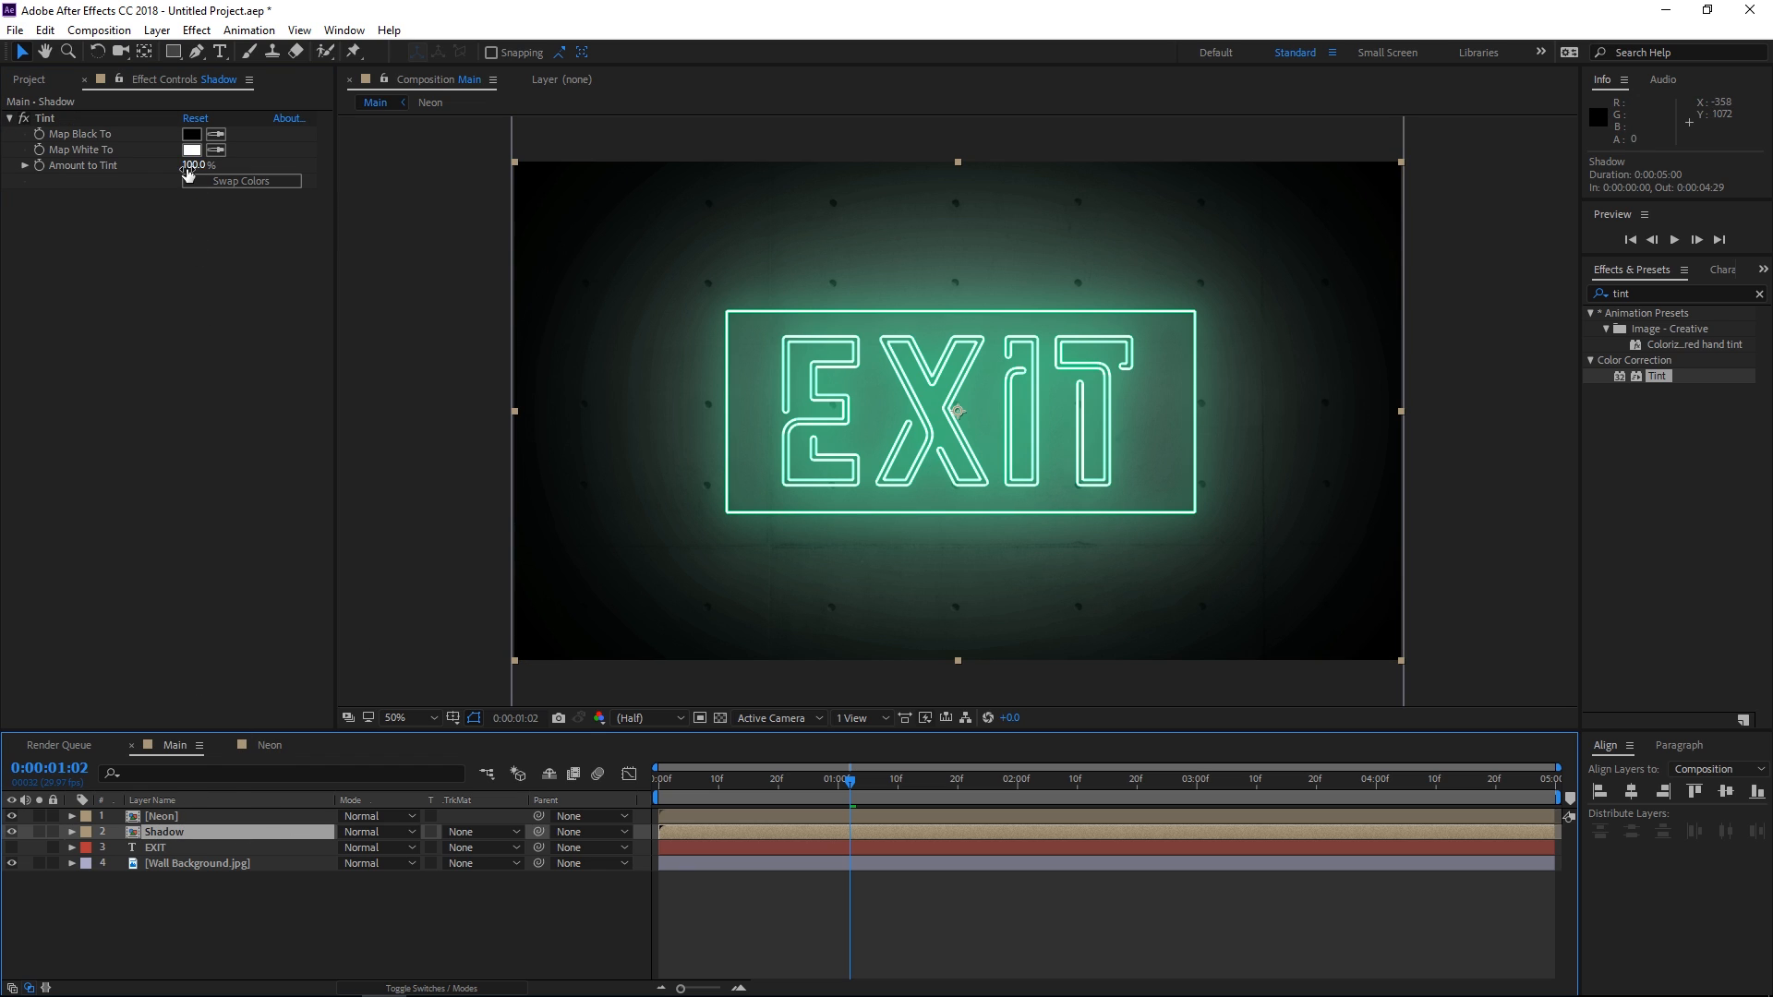
pyautogui.click(216, 150)
pyautogui.click(192, 135)
pyautogui.click(142, 481)
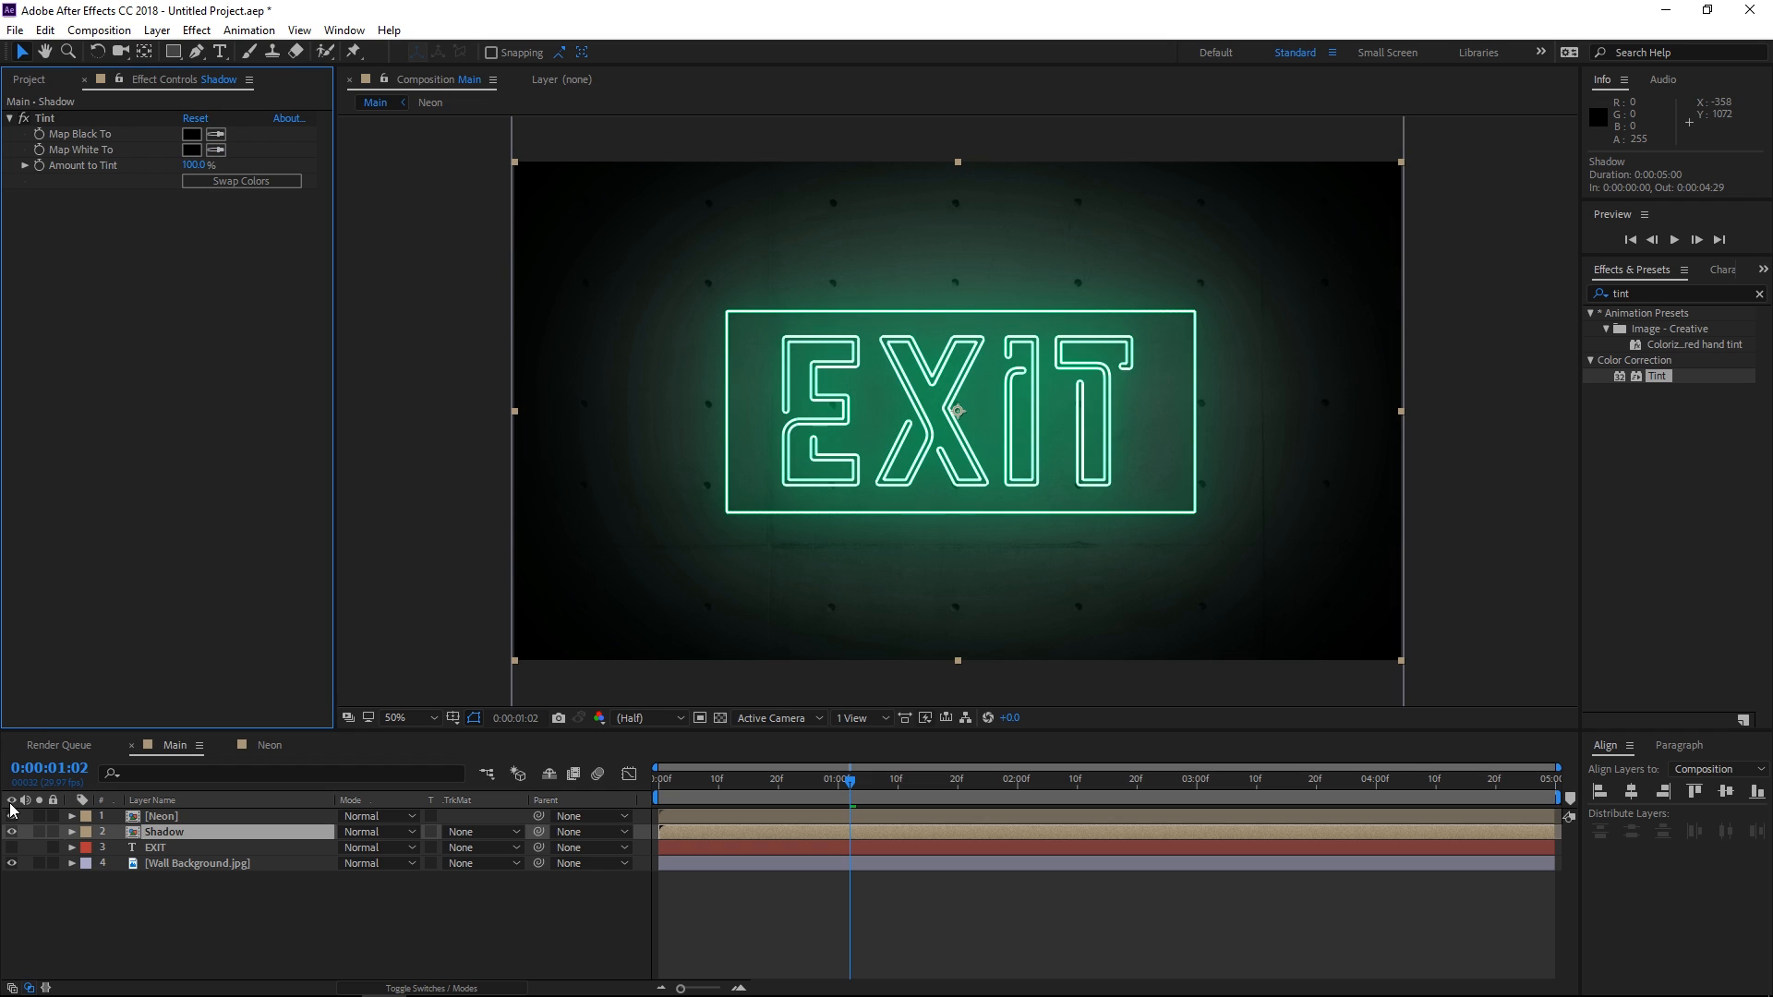
# - Set the Shadow layer's Opacity to 50% while the Neon layer is temporarily hidden
pyautogui.click(161, 816)
pyautogui.click(11, 832)
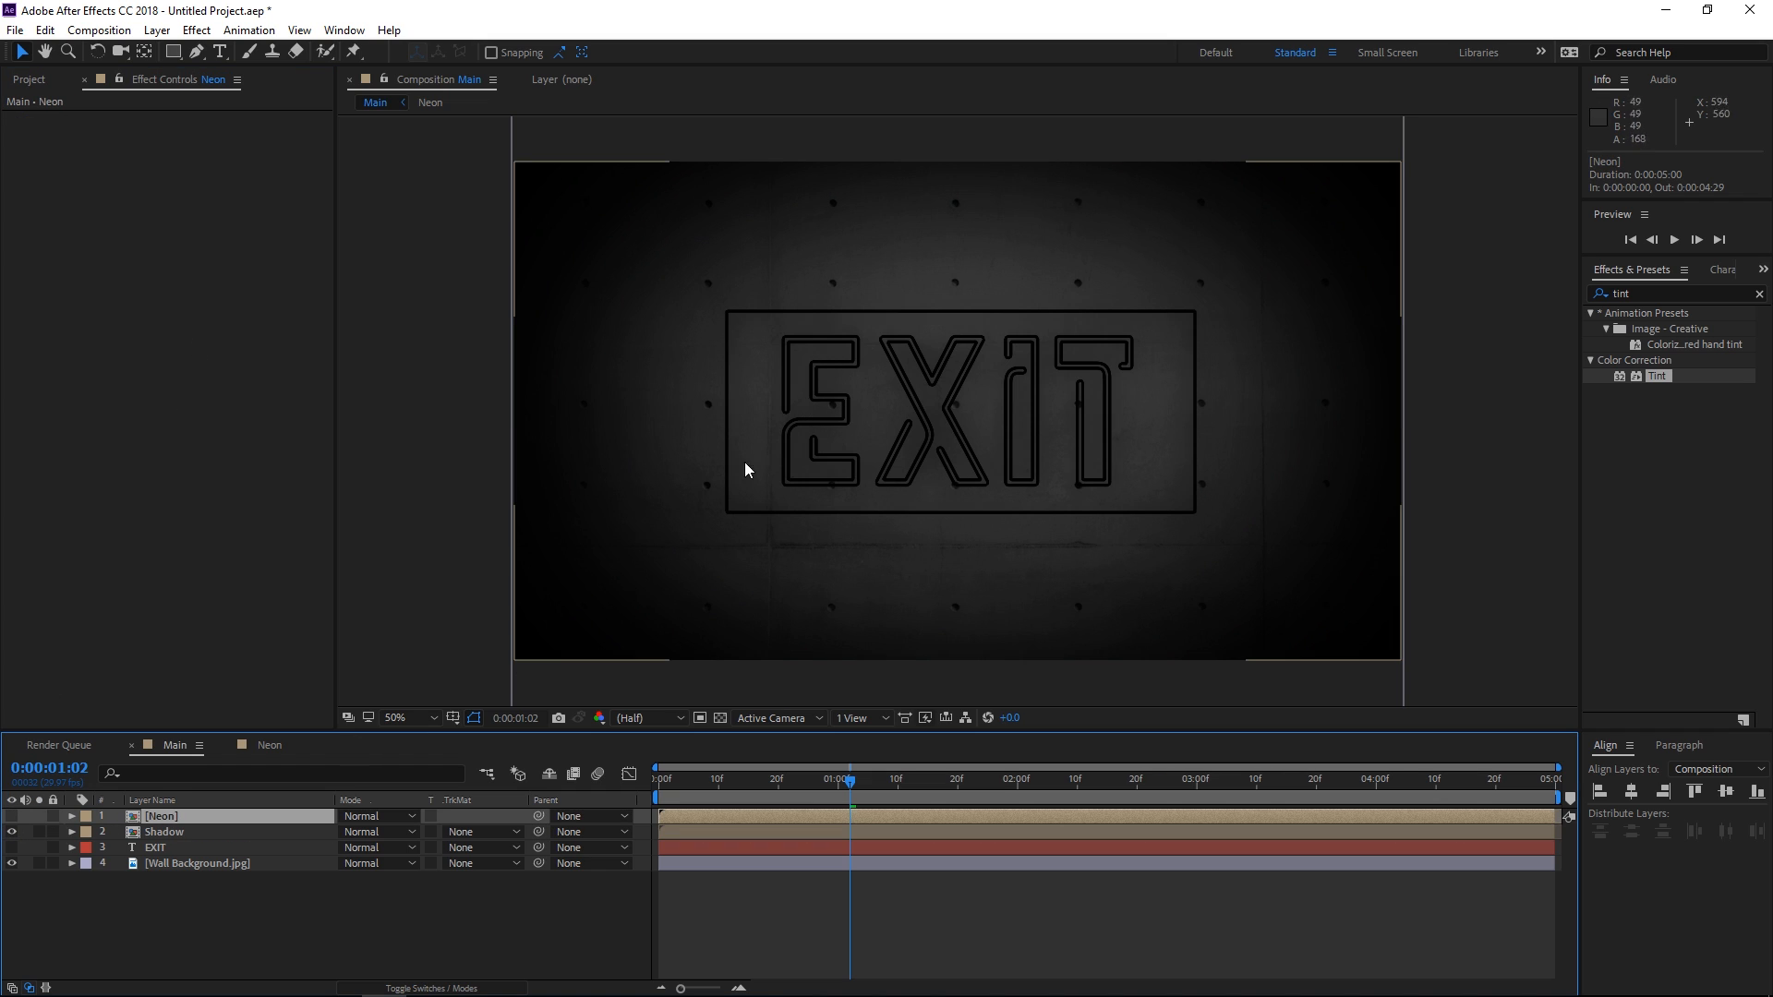
pyautogui.click(161, 833)
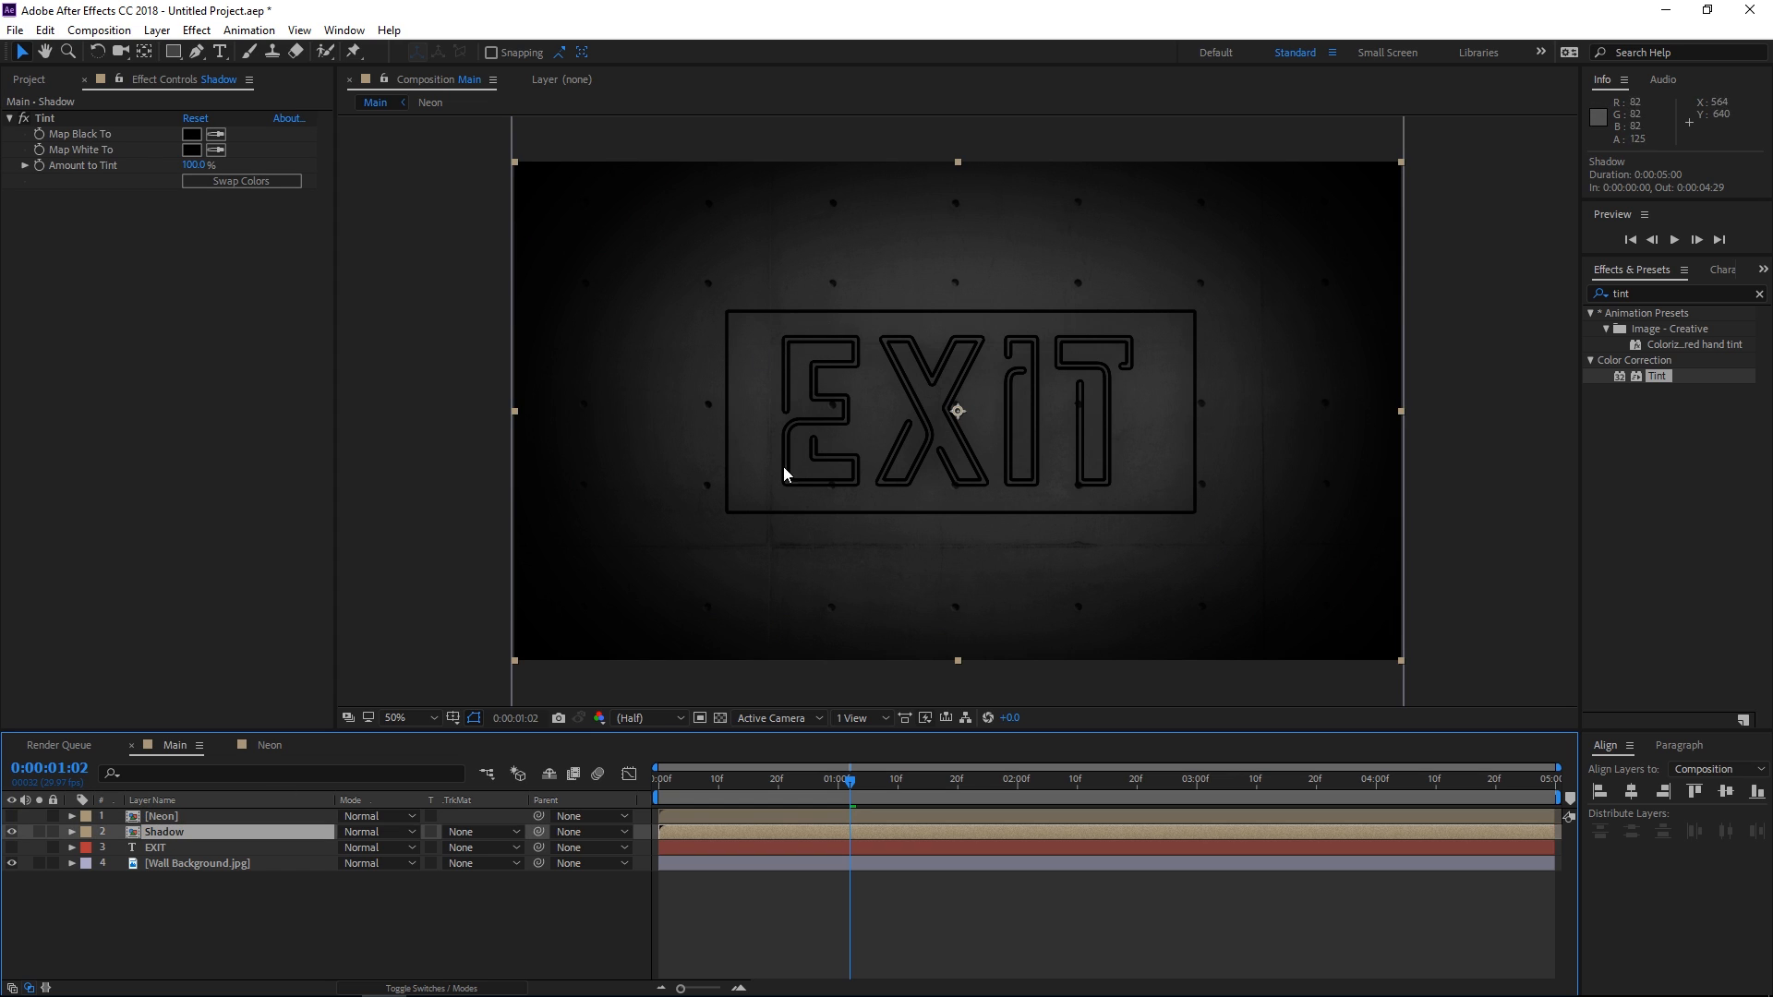
pyautogui.press('t')
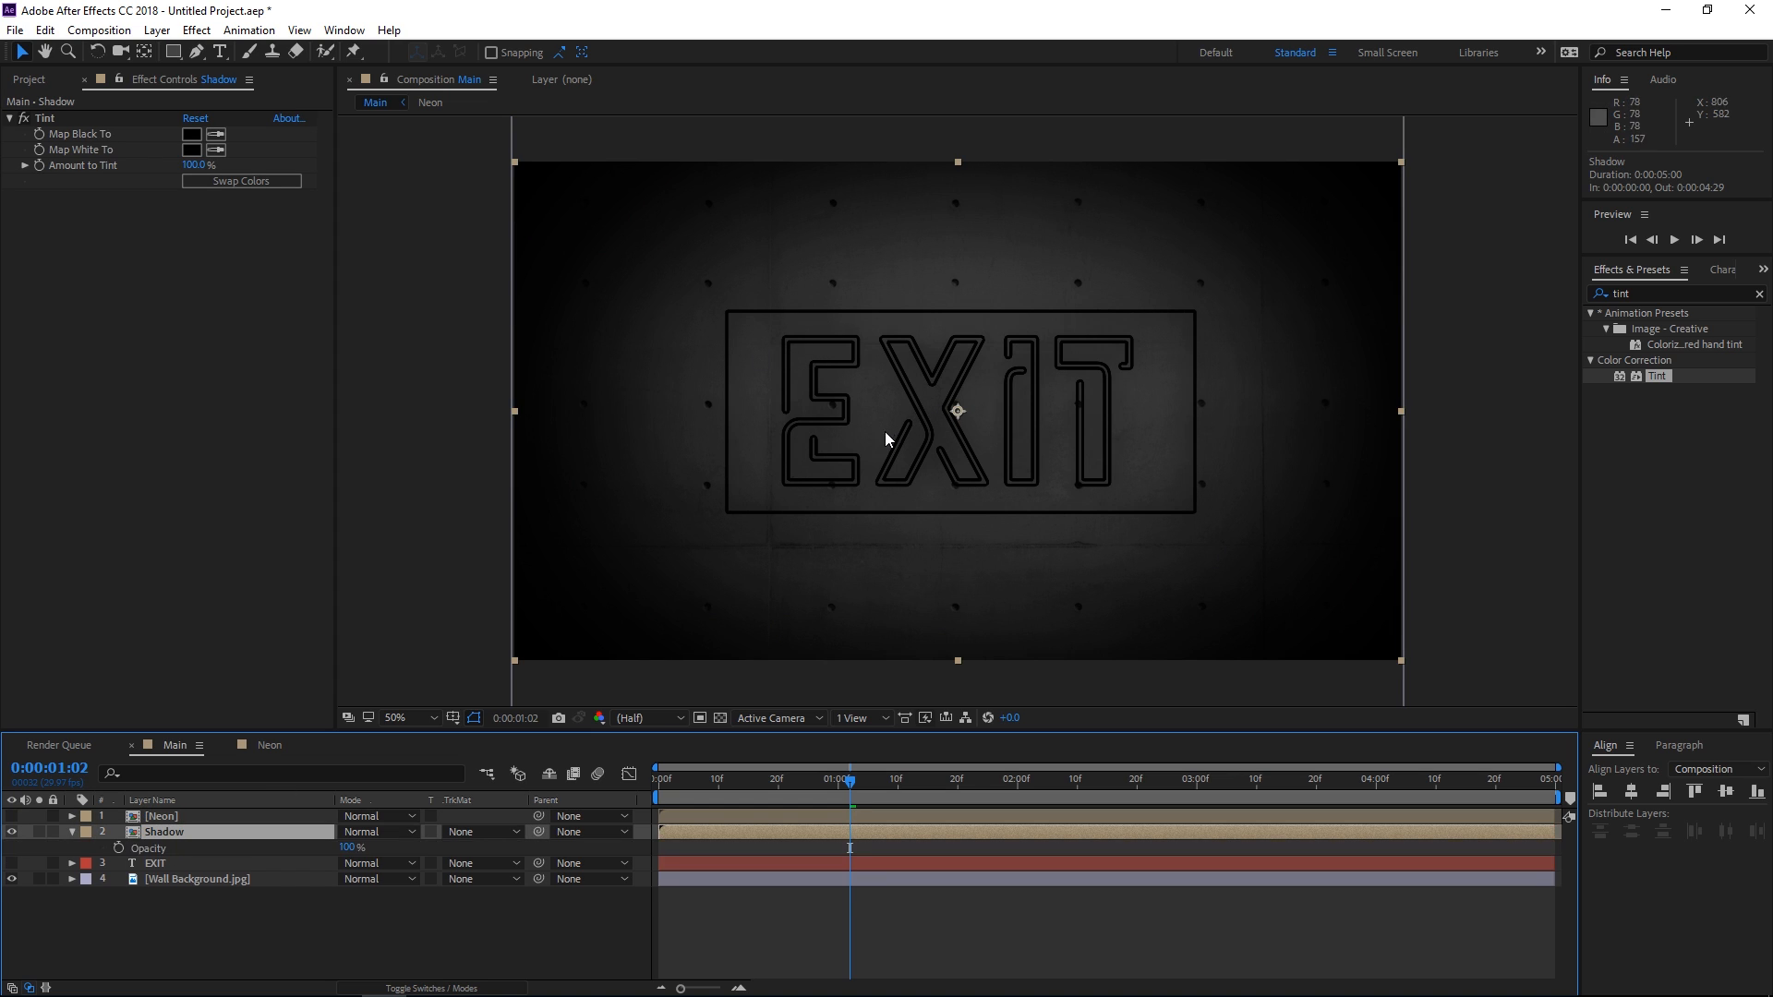
pyautogui.click(351, 847)
pyautogui.write('50')
pyautogui.press('Return')
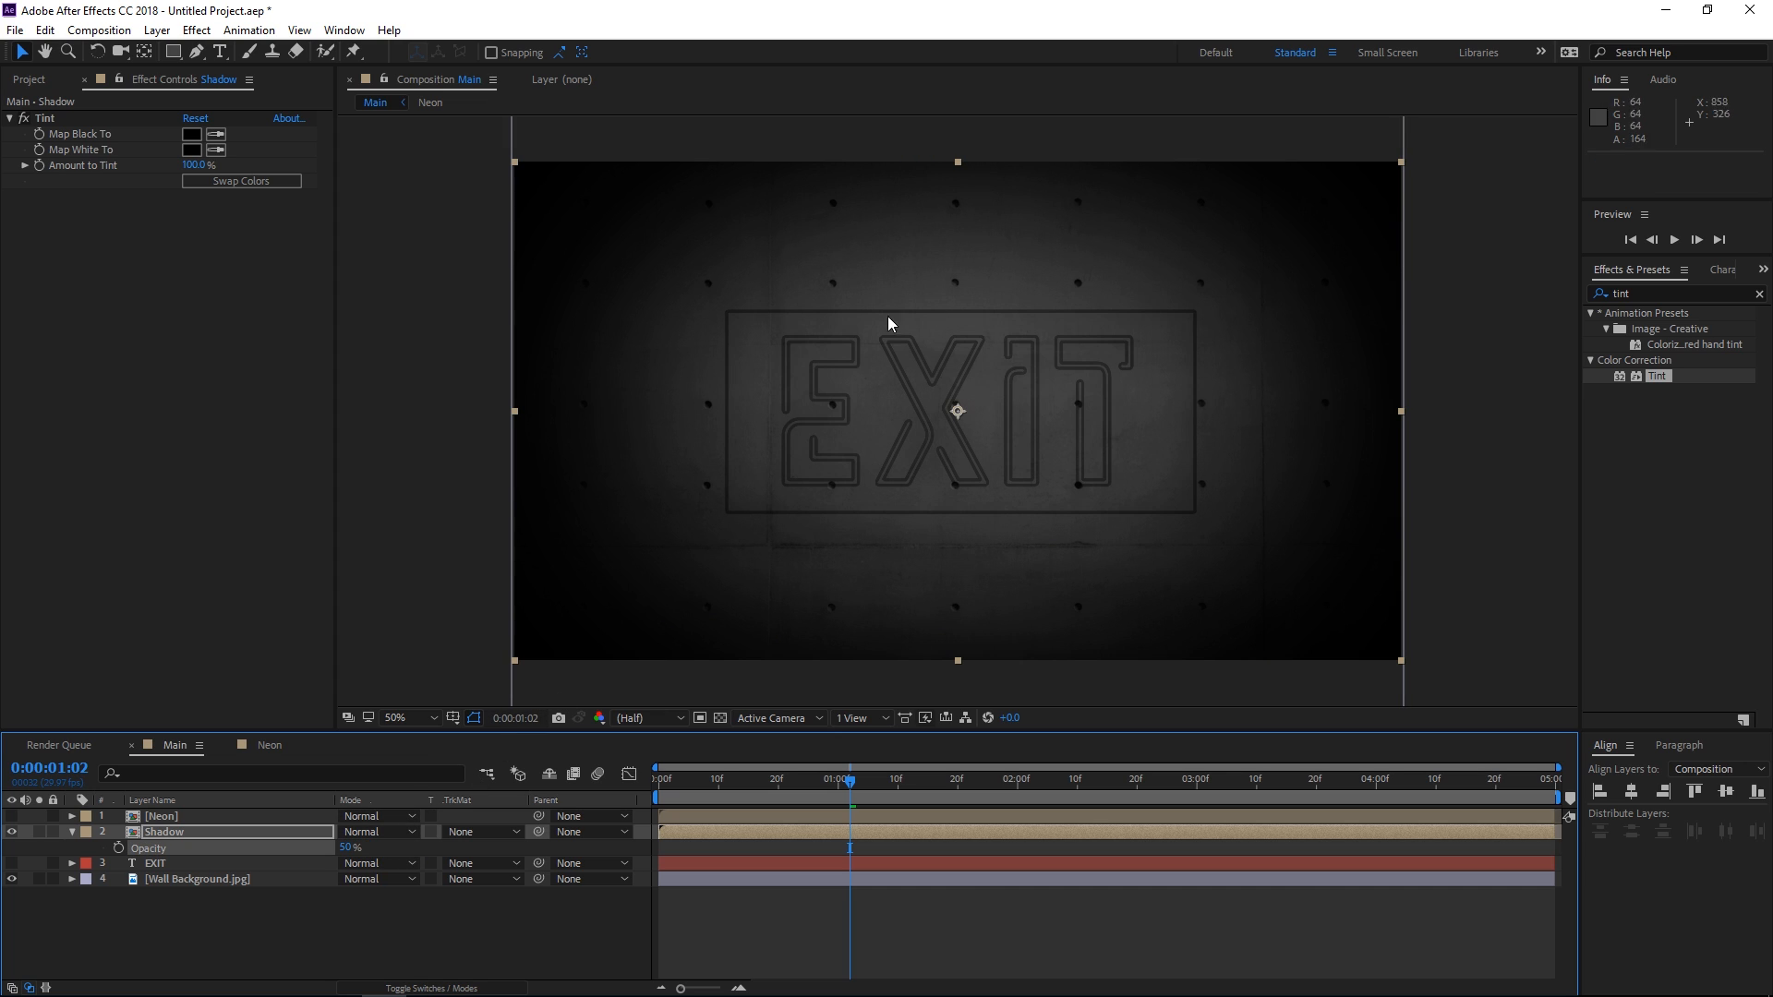
pyautogui.click(11, 816)
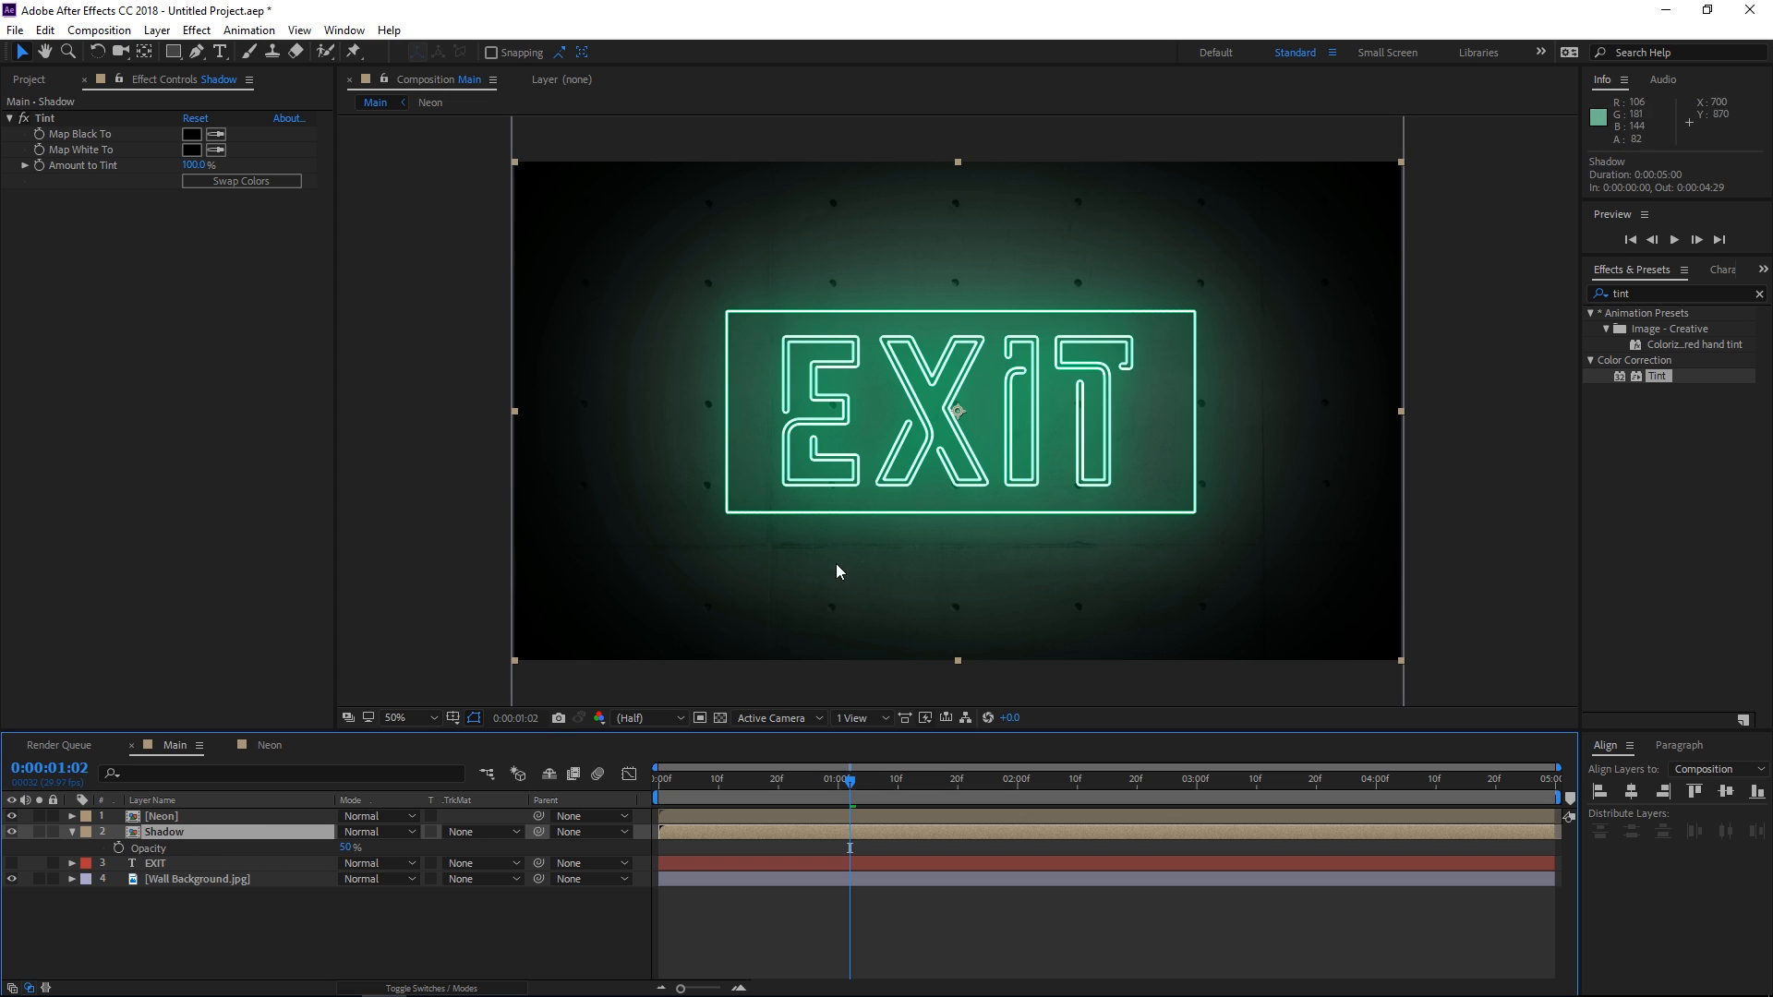
# - Nudge the Shadow layer down and to the left of the neon sign, to Position 950, 551
pyautogui.press('Down')
pyautogui.press('Down')
pyautogui.press('Down')
pyautogui.press('Down')
pyautogui.press('Down')
pyautogui.press('Down')
pyautogui.press('Down')
pyautogui.press('Down')
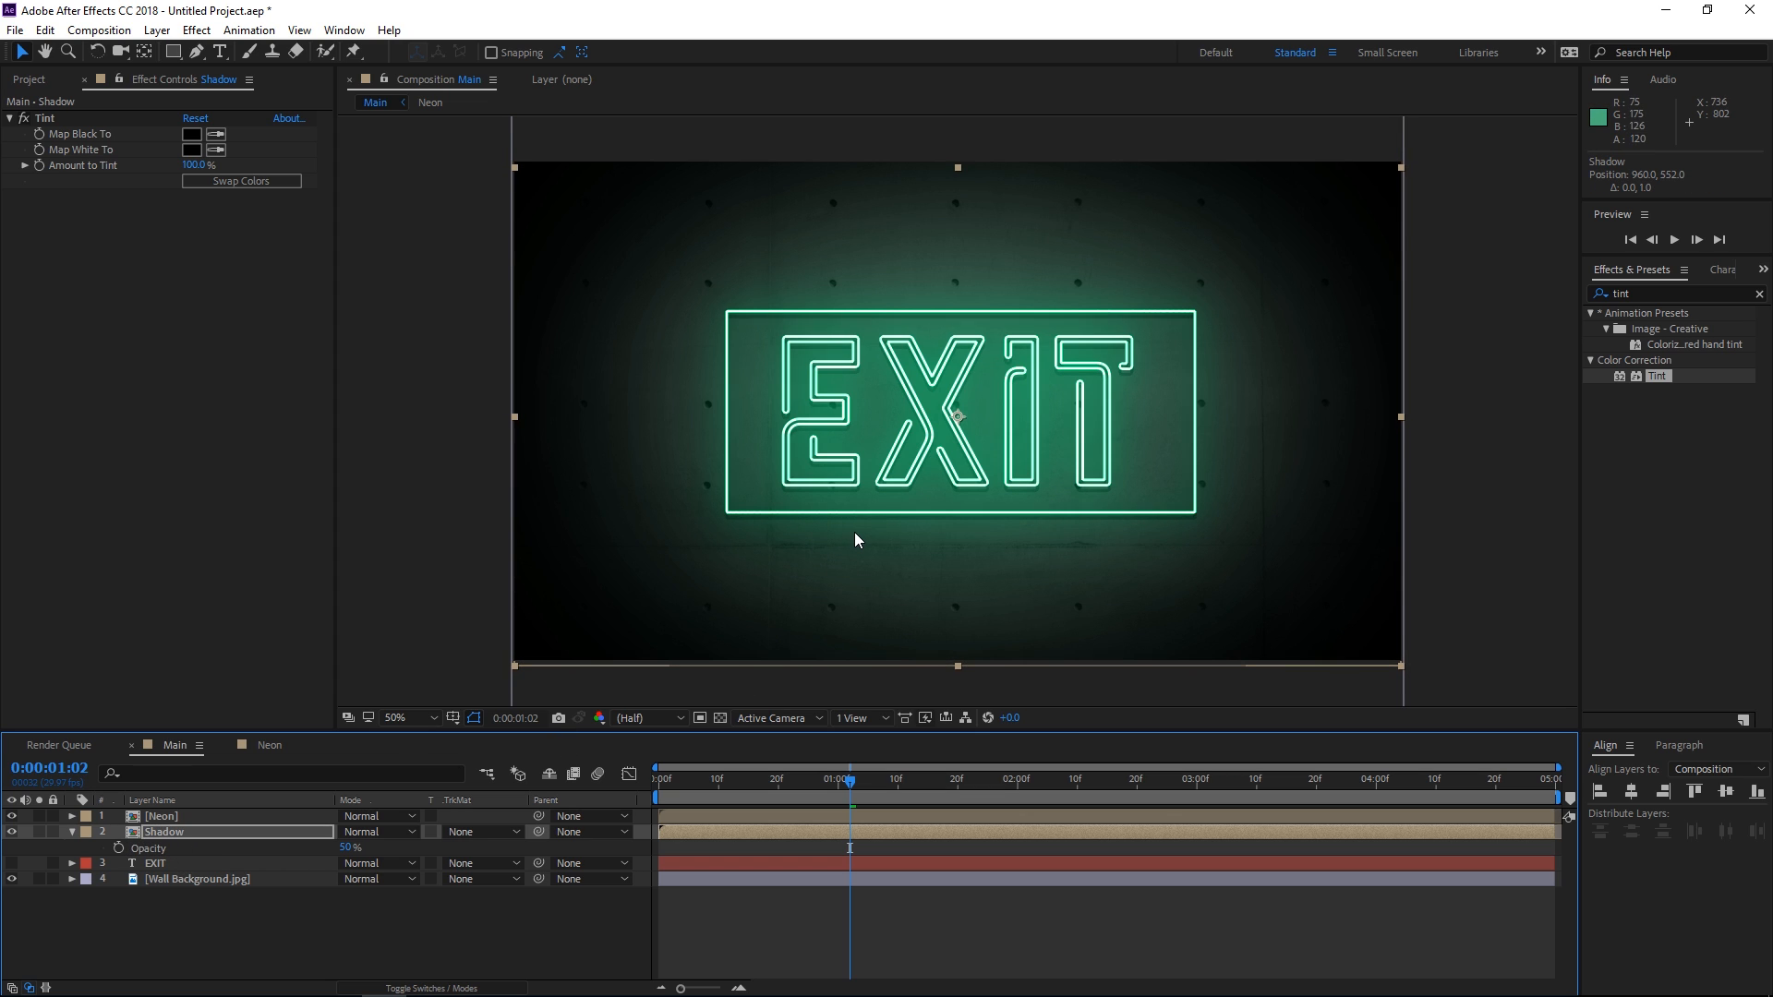
pyautogui.press('/')
pyautogui.press('Up')
pyautogui.press('Up')
pyautogui.press('Up')
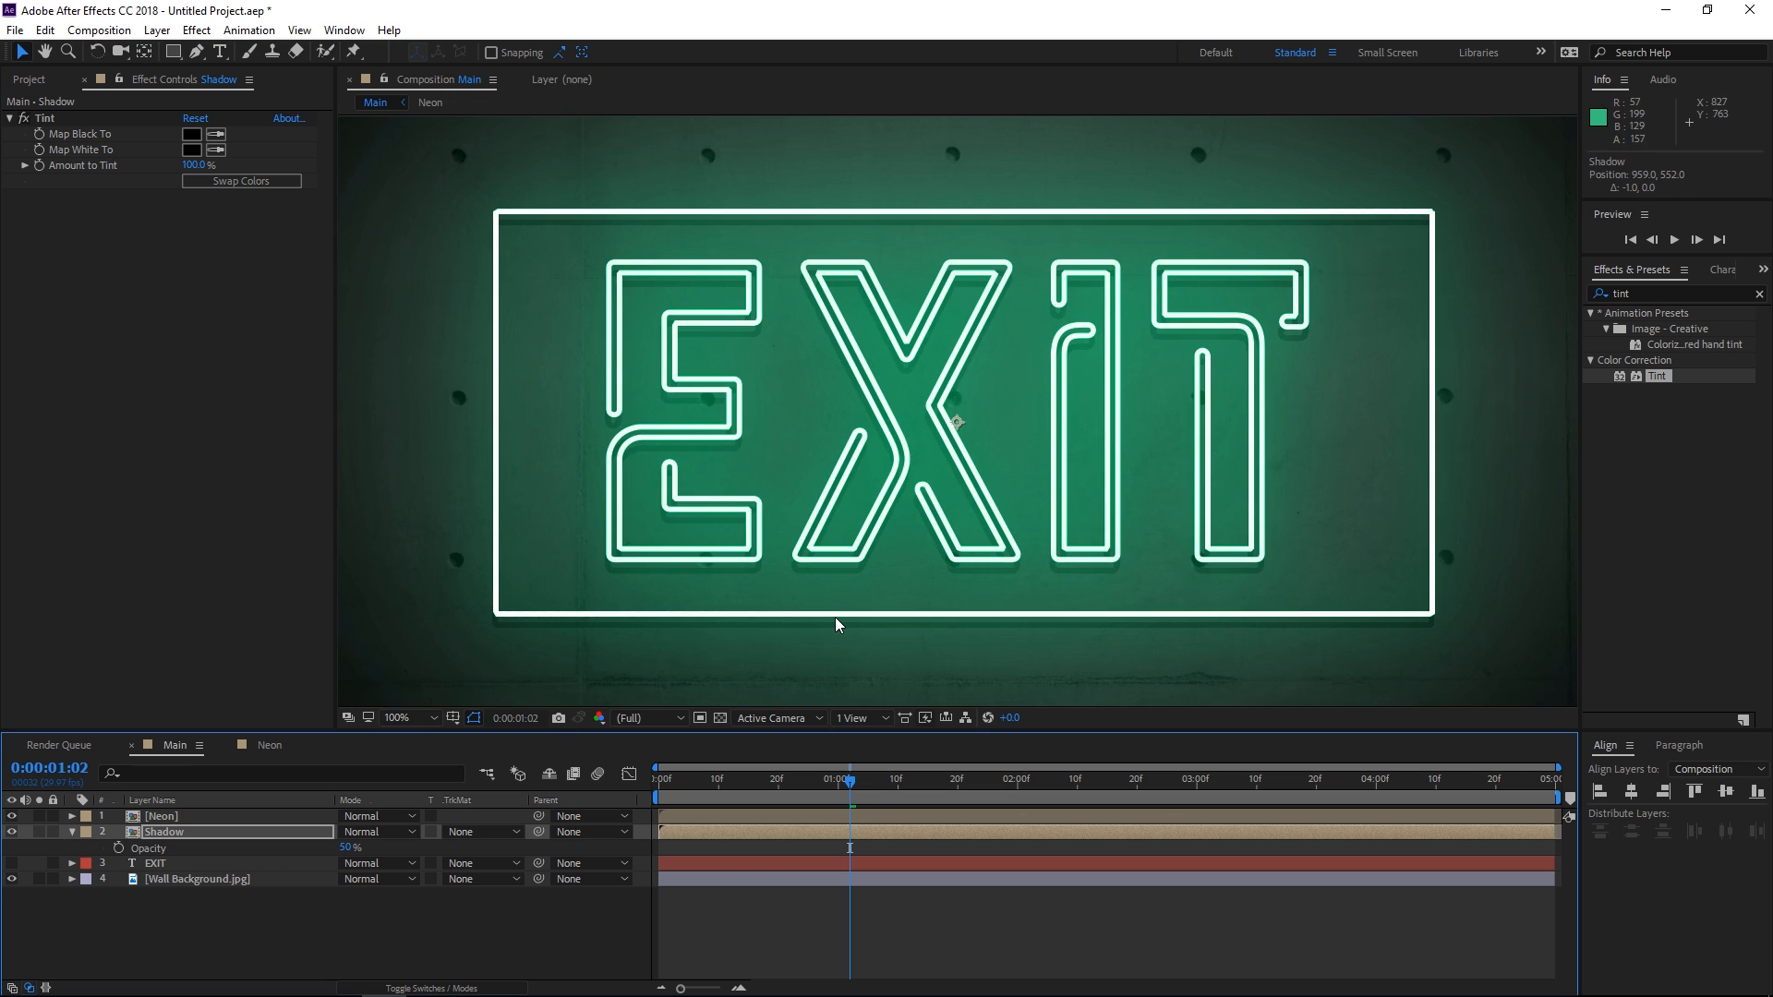
pyautogui.press('Left')
pyautogui.press('Left')
pyautogui.press('Left')
pyautogui.press('Left')
pyautogui.press('Left')
pyautogui.press('Left')
pyautogui.press('Up')
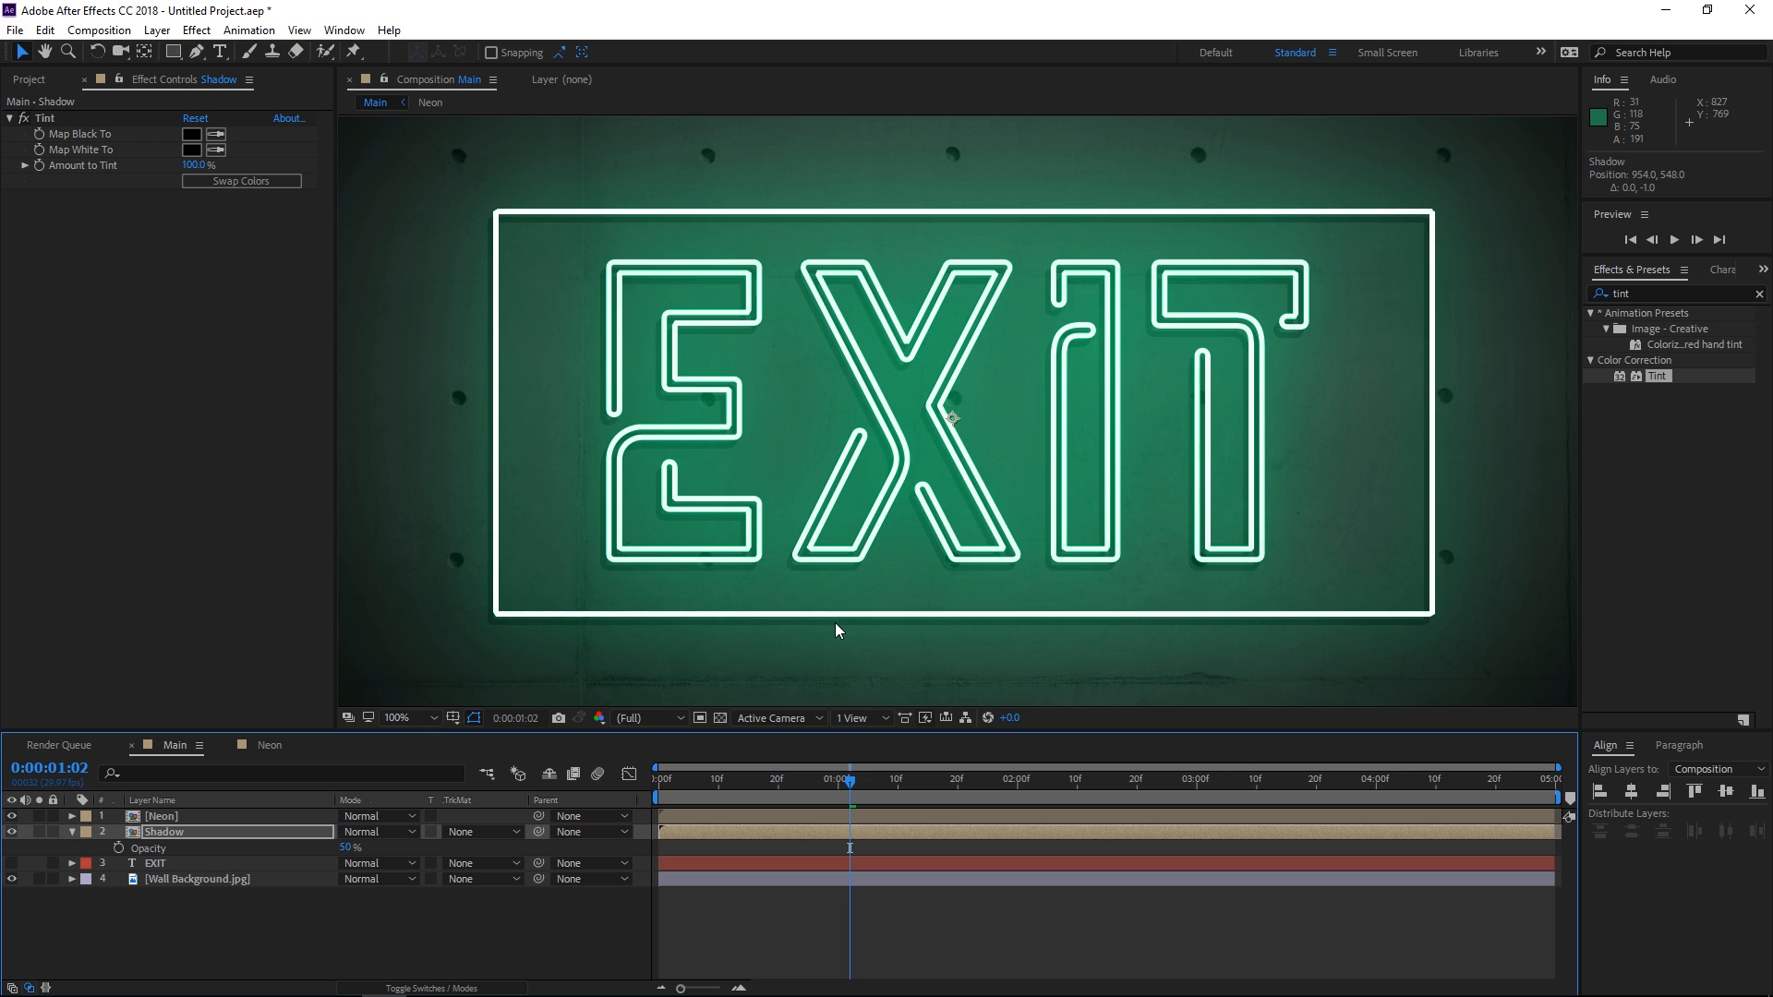
pyautogui.press('Left')
pyautogui.press('Left')
pyautogui.press('Left')
pyautogui.press('Left')
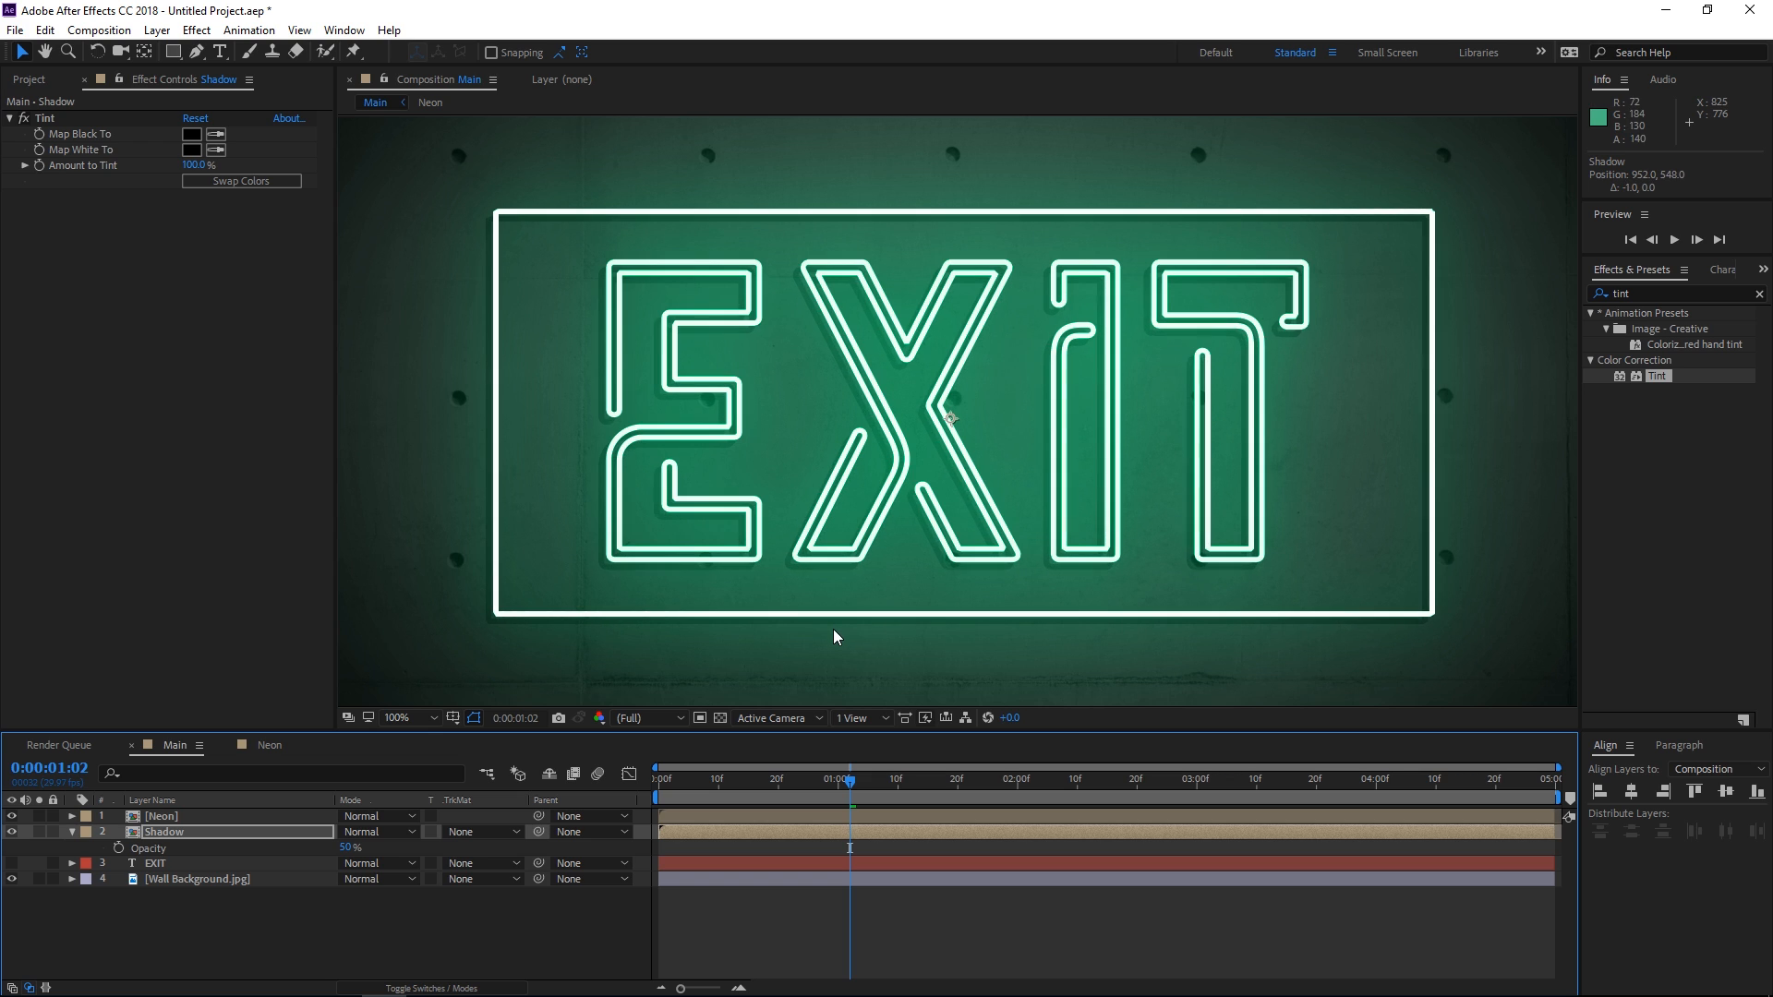
pyautogui.press('Left')
pyautogui.press('Down')
pyautogui.press('Down')
pyautogui.press('Down')
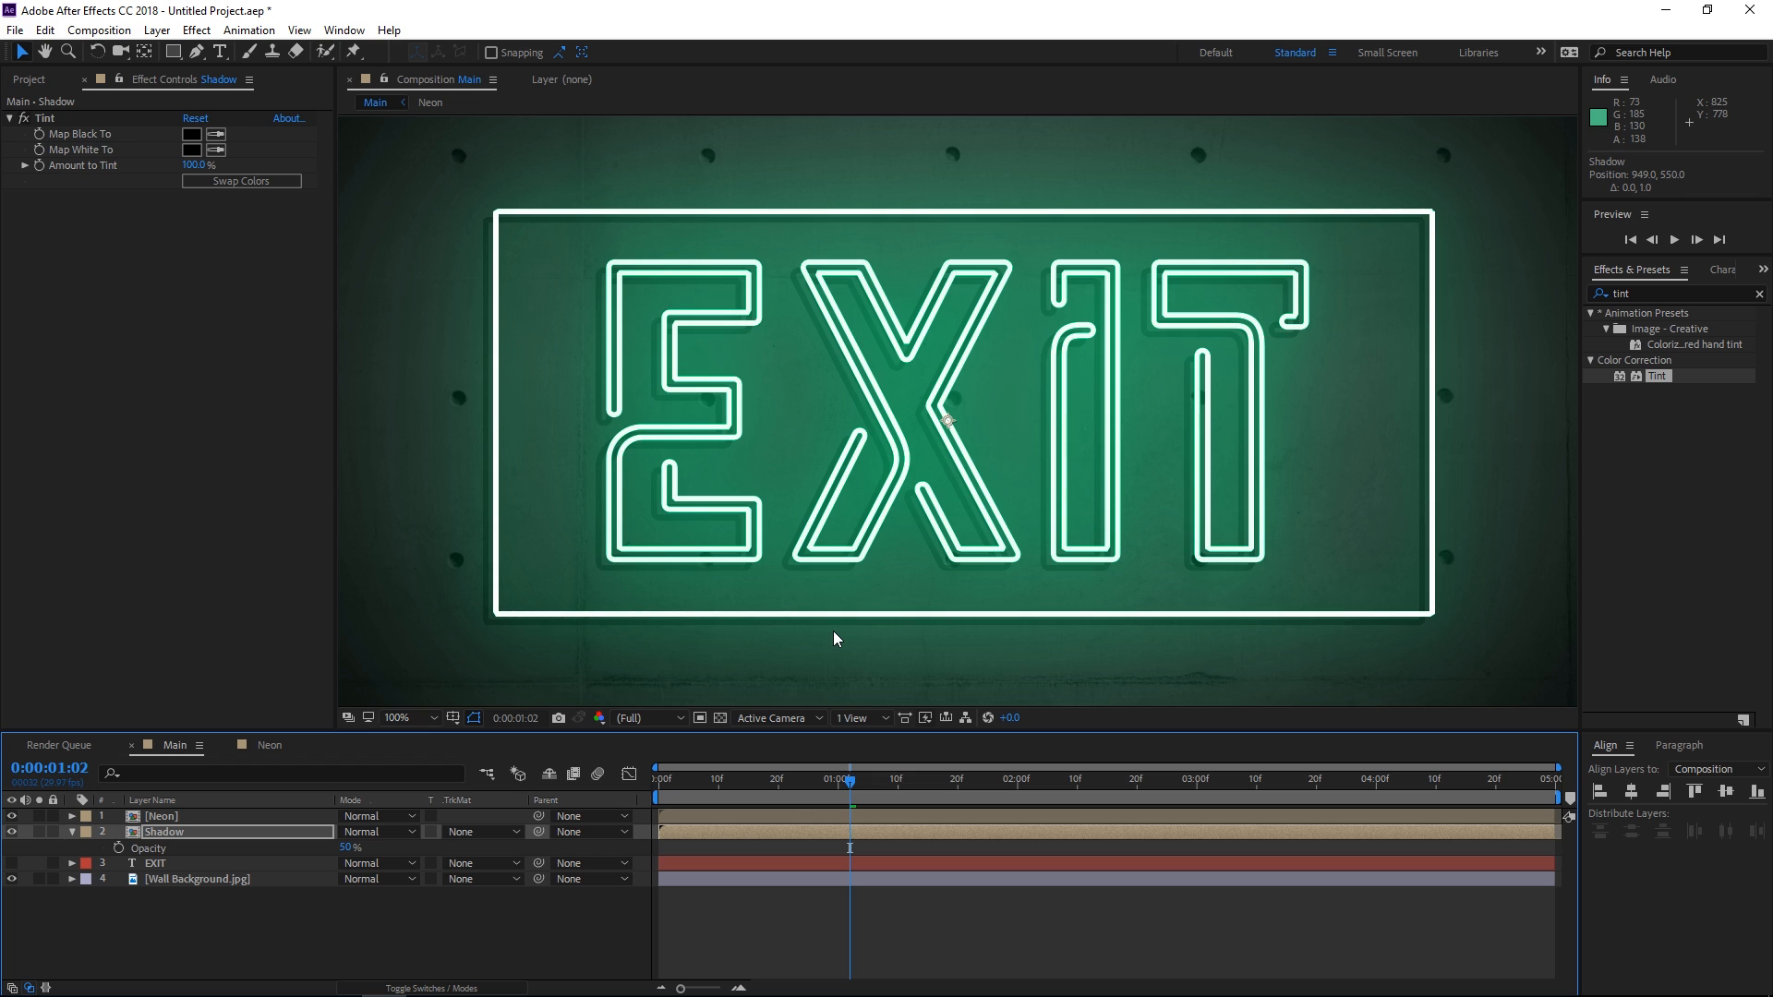
pyautogui.press('Right')
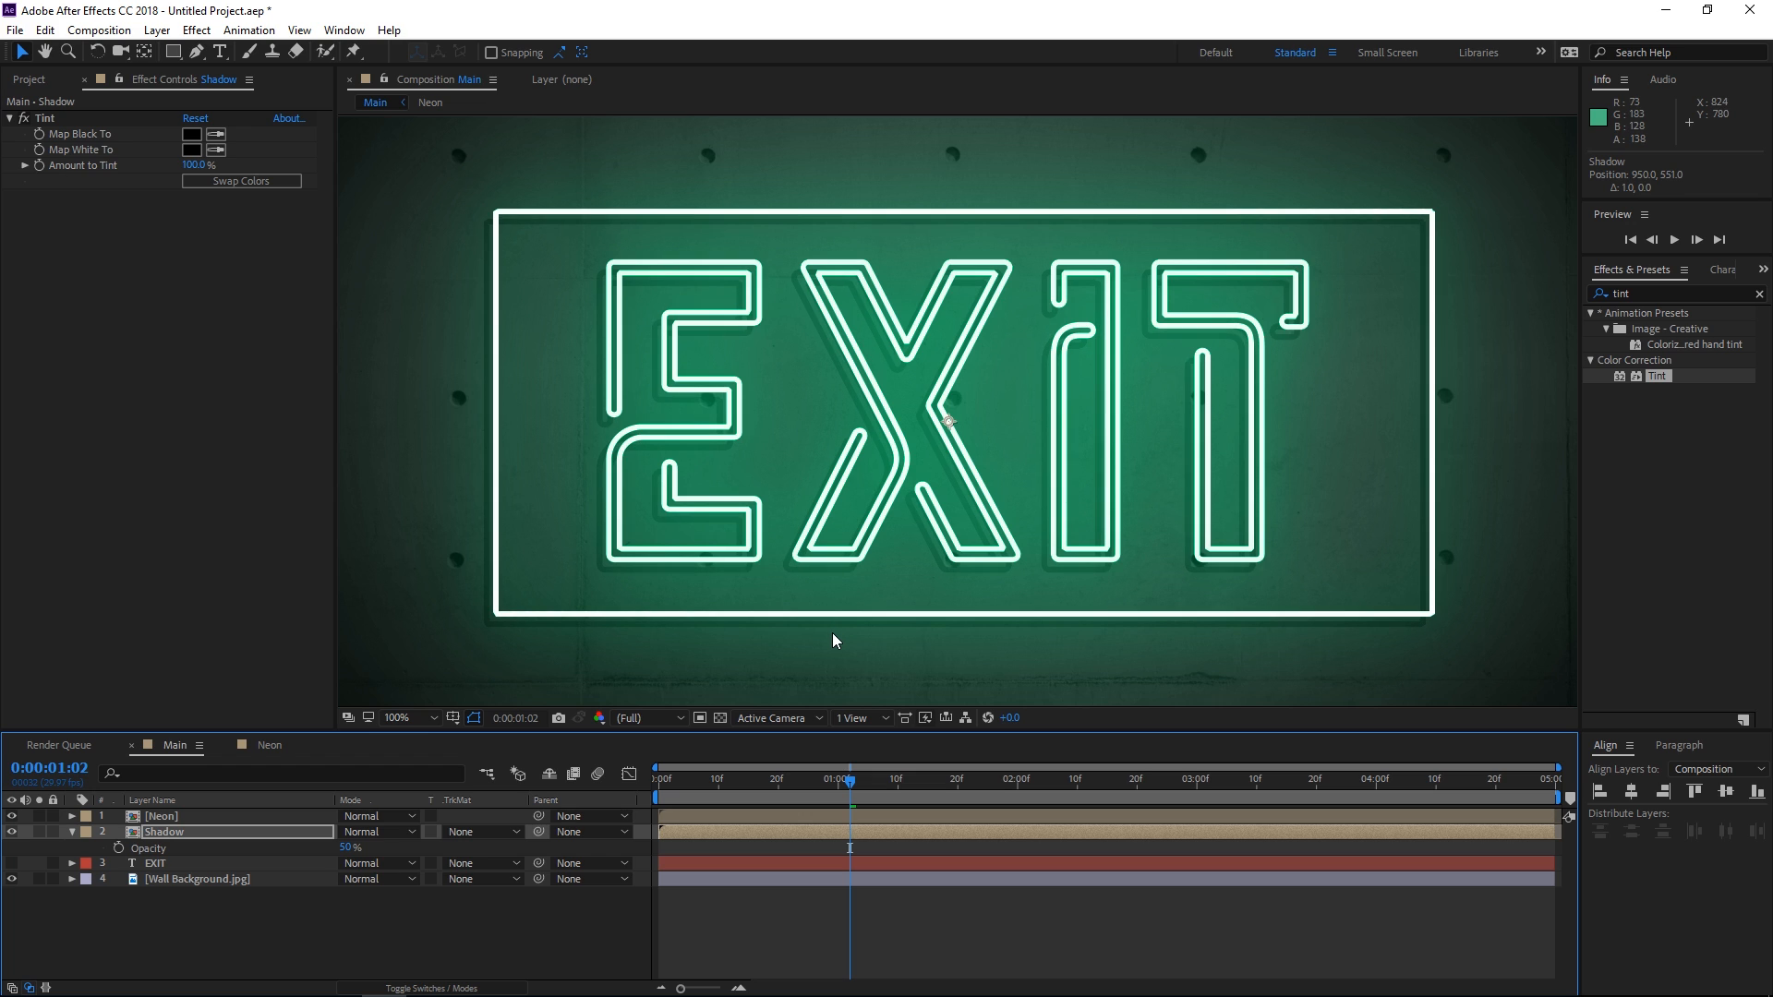
# - Fit the composition in the viewer and preview the shadowed flicker animation from 0:00:00:00
pyautogui.click(401, 717)
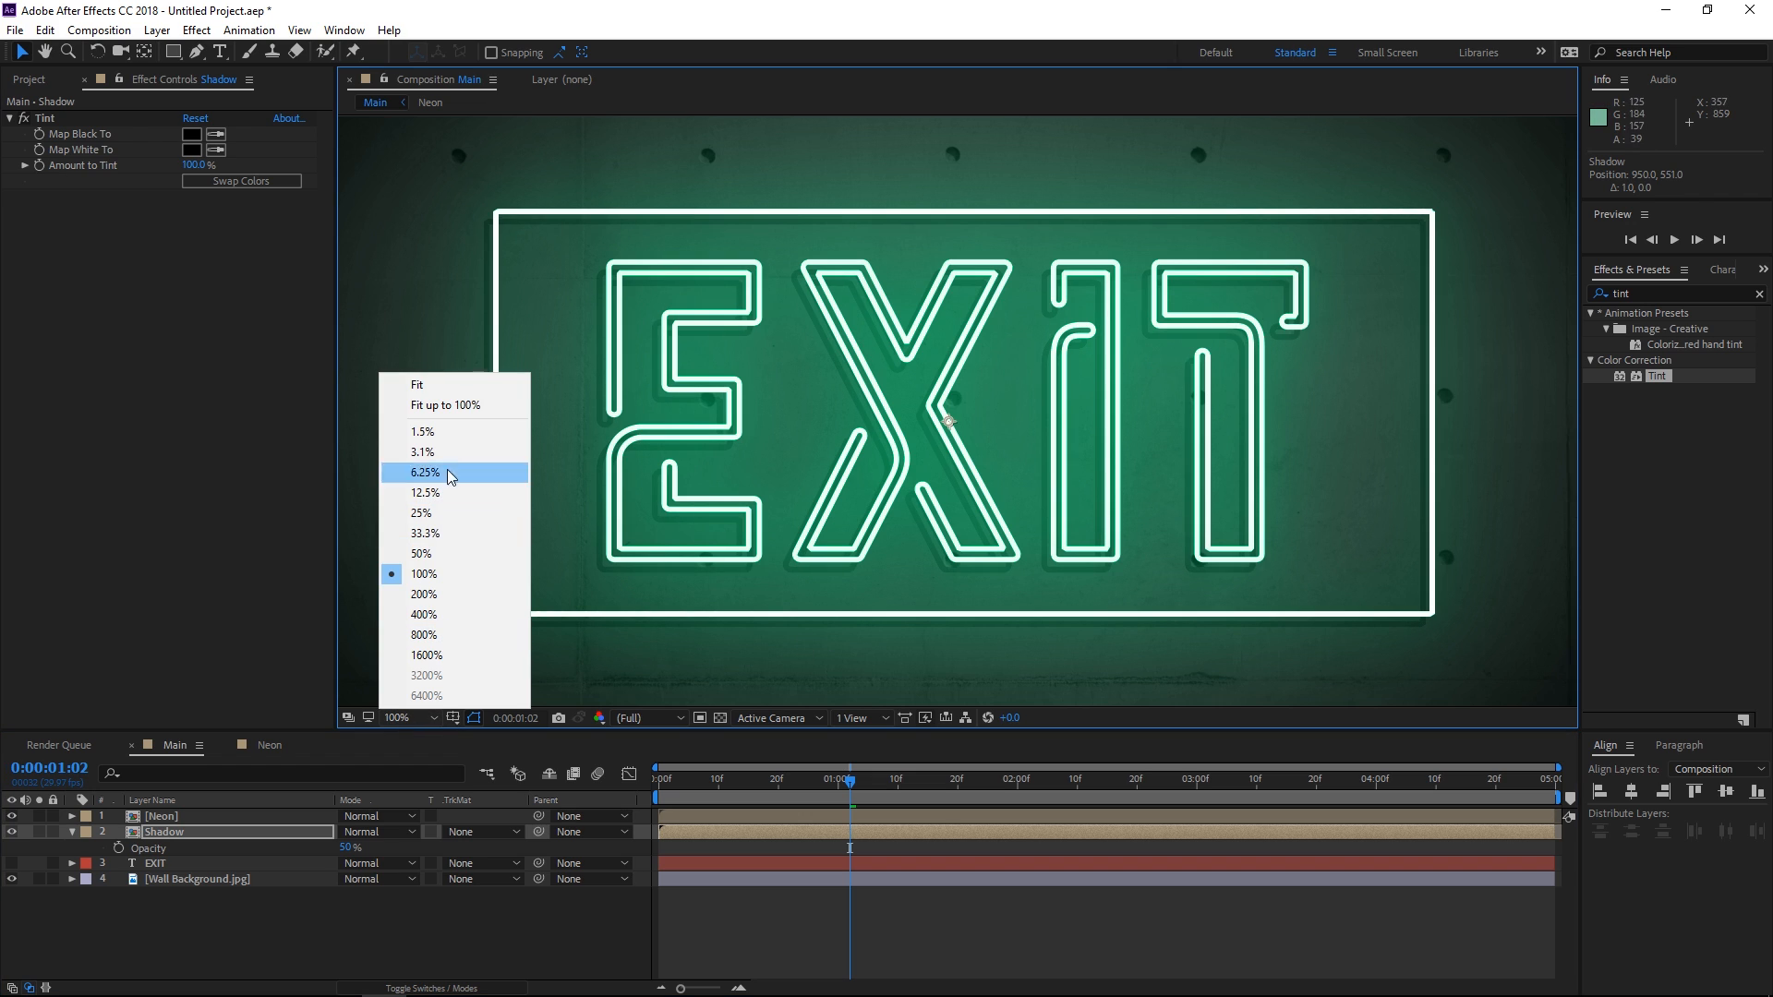
pyautogui.click(443, 380)
pyautogui.moveTo(680, 784); pyautogui.dragTo(613, 796)
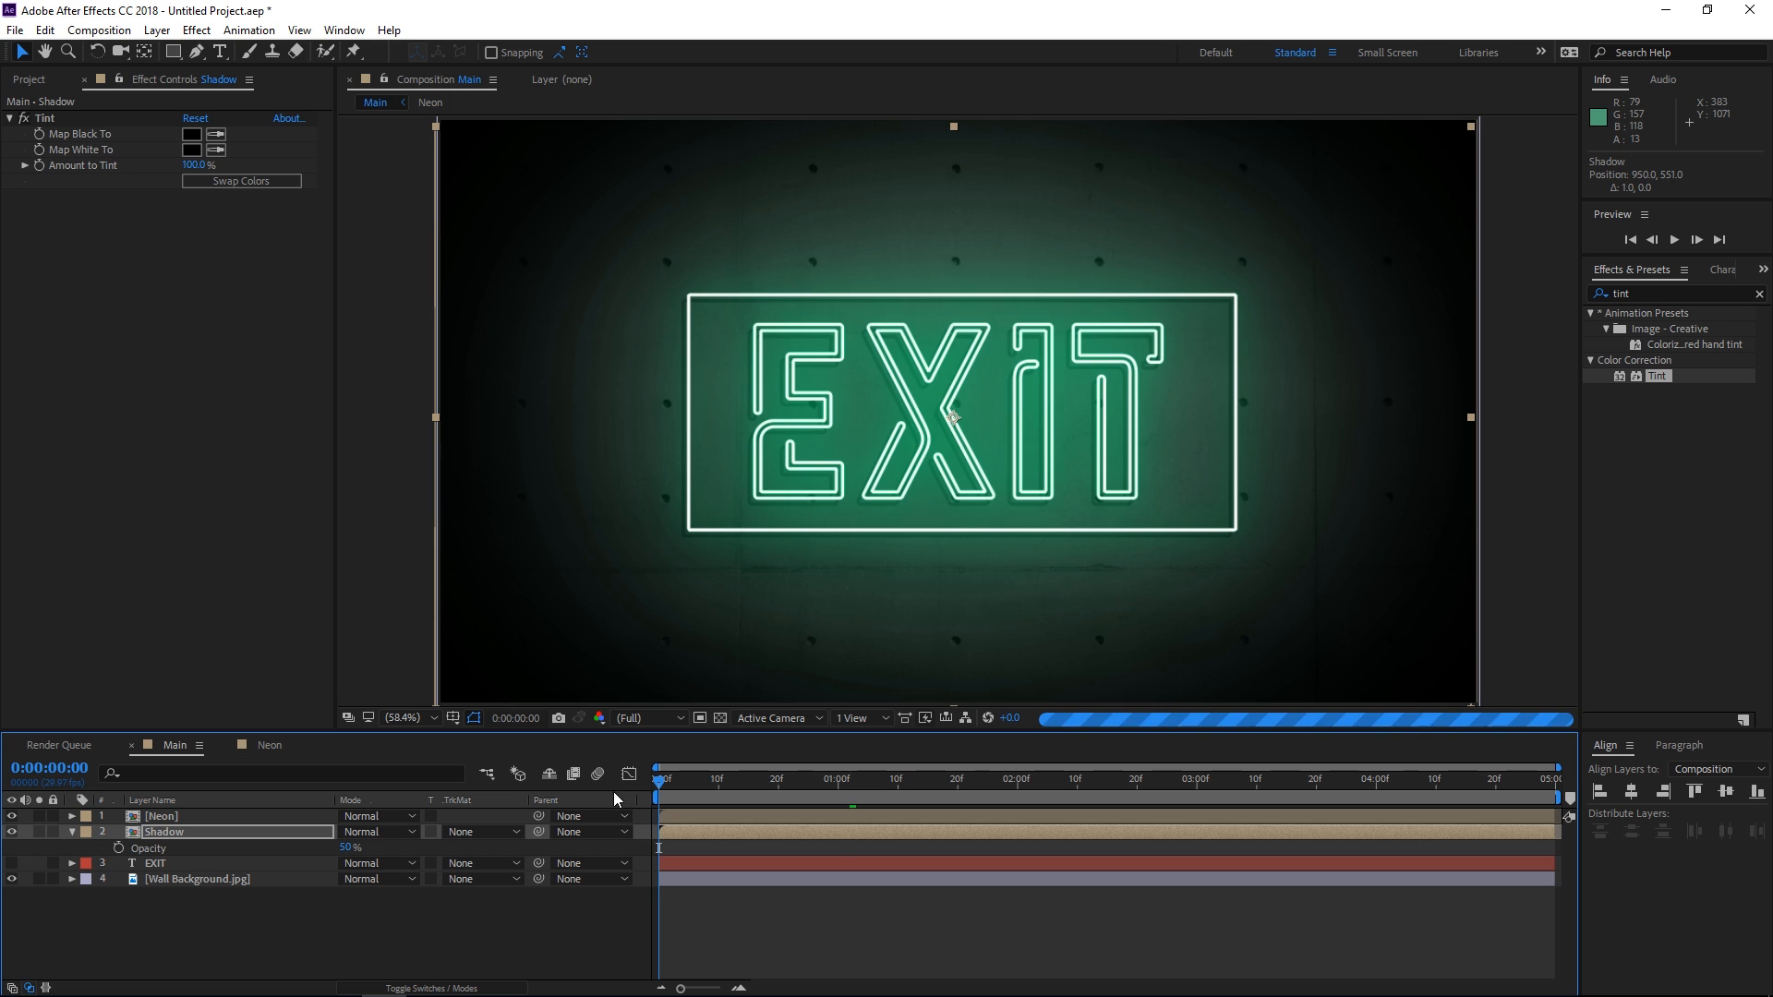
pyautogui.press('space')
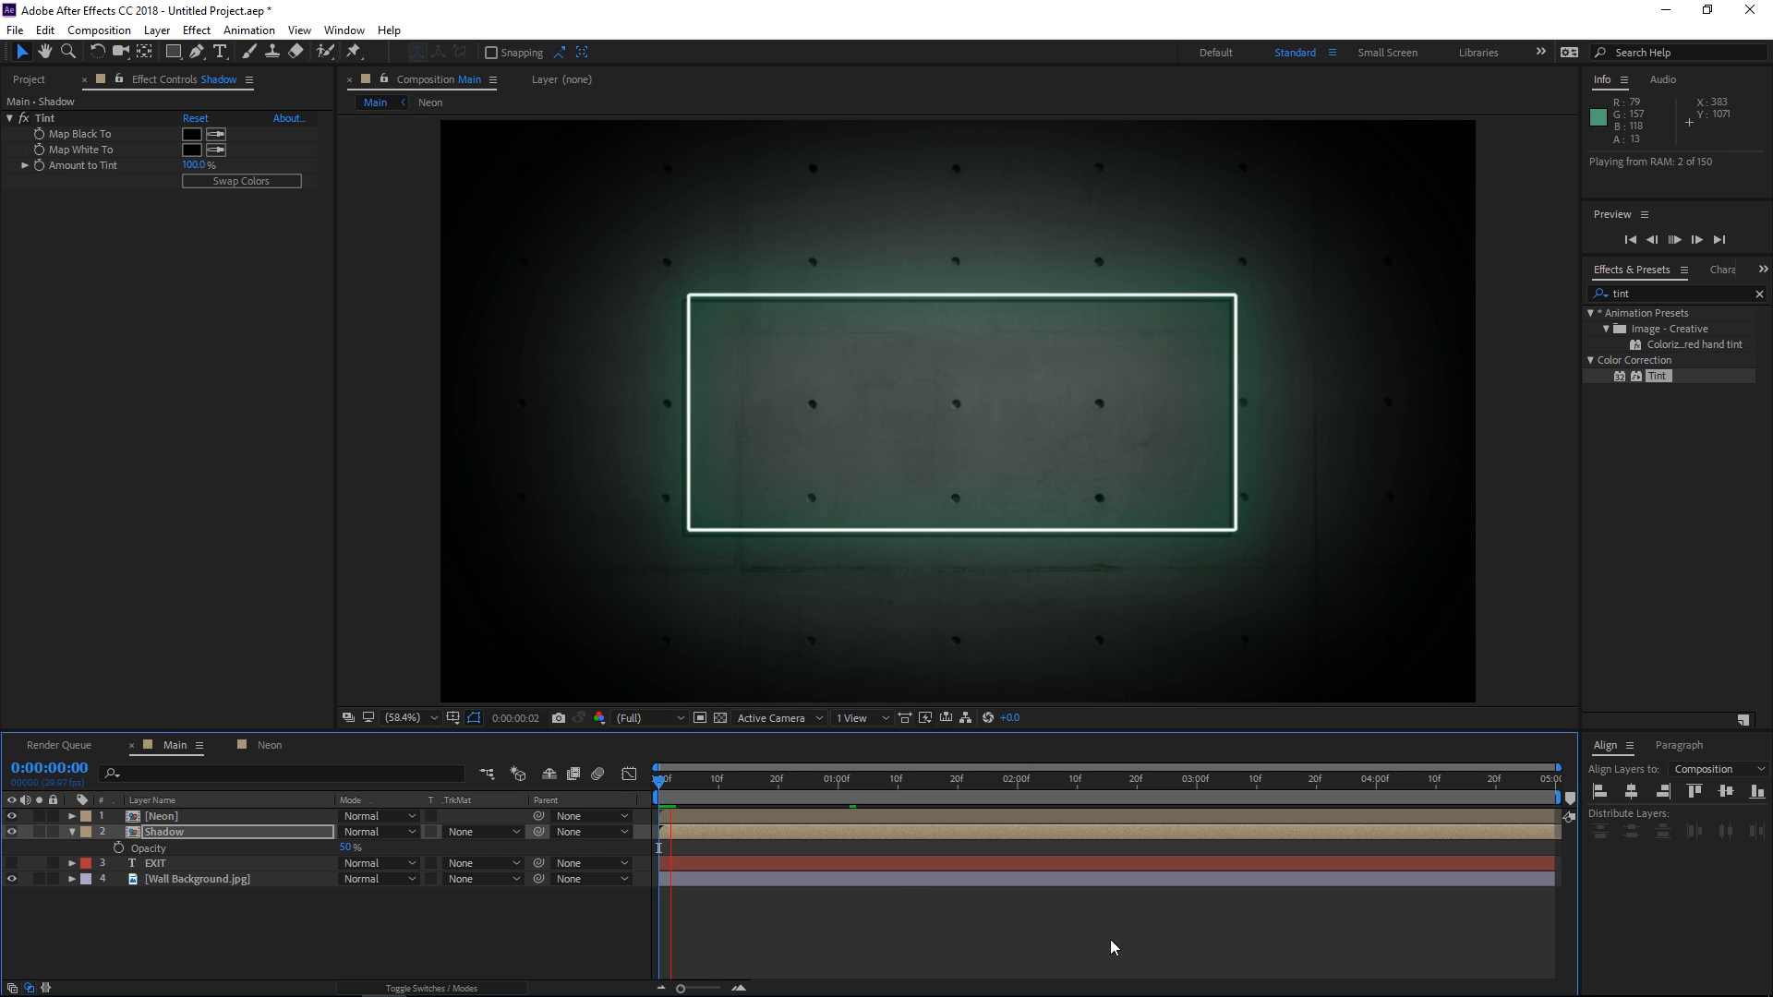